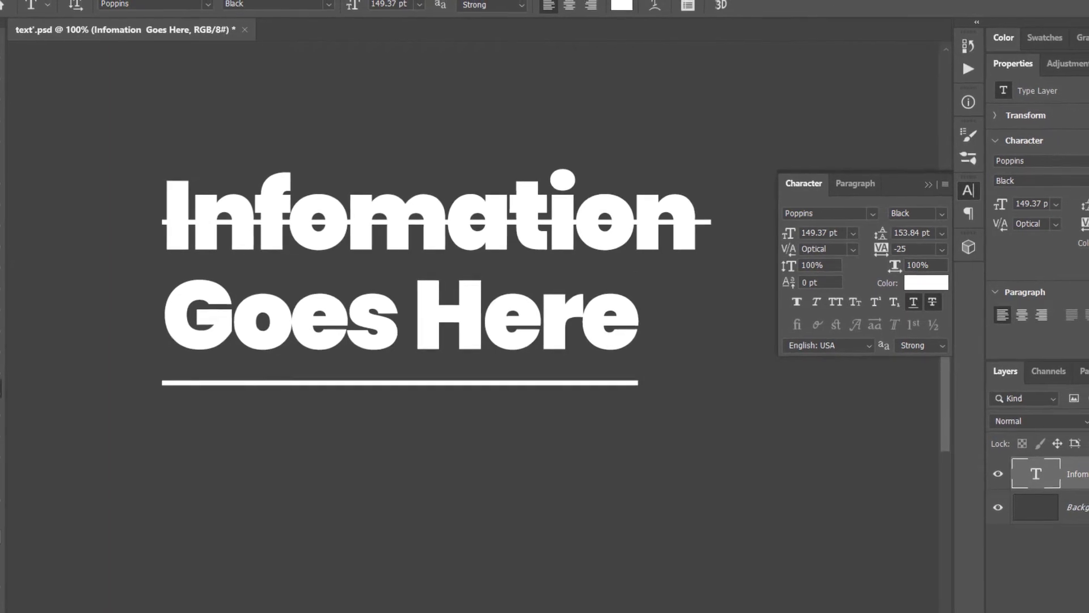
Enable a Pattern Overlay on the "Infomation" text layer and open its Gradient Overlay settings.
{"action": "left_click", "coordinate": [147, 425]}
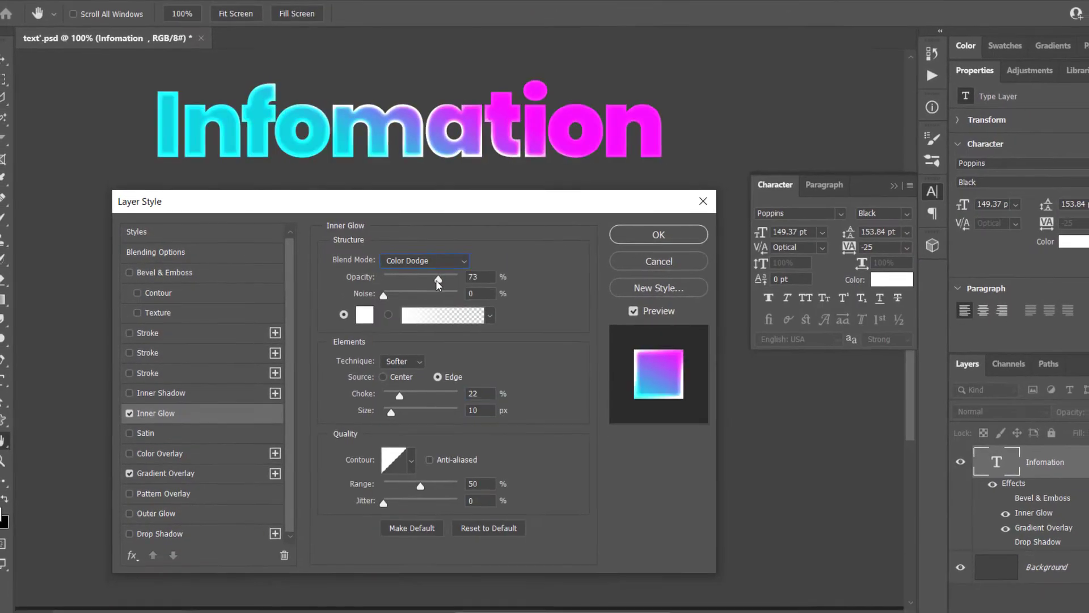
{"action": "left_click", "coordinate": [129, 497]}
{"action": "left_click", "coordinate": [165, 477]}
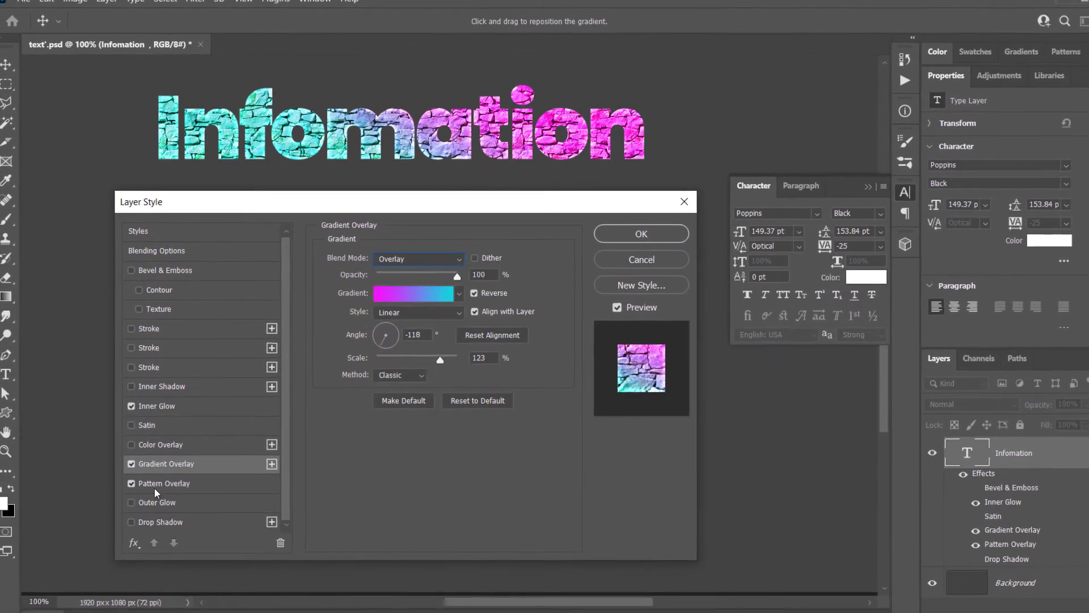
{"action": "left_click", "coordinate": [156, 489]}
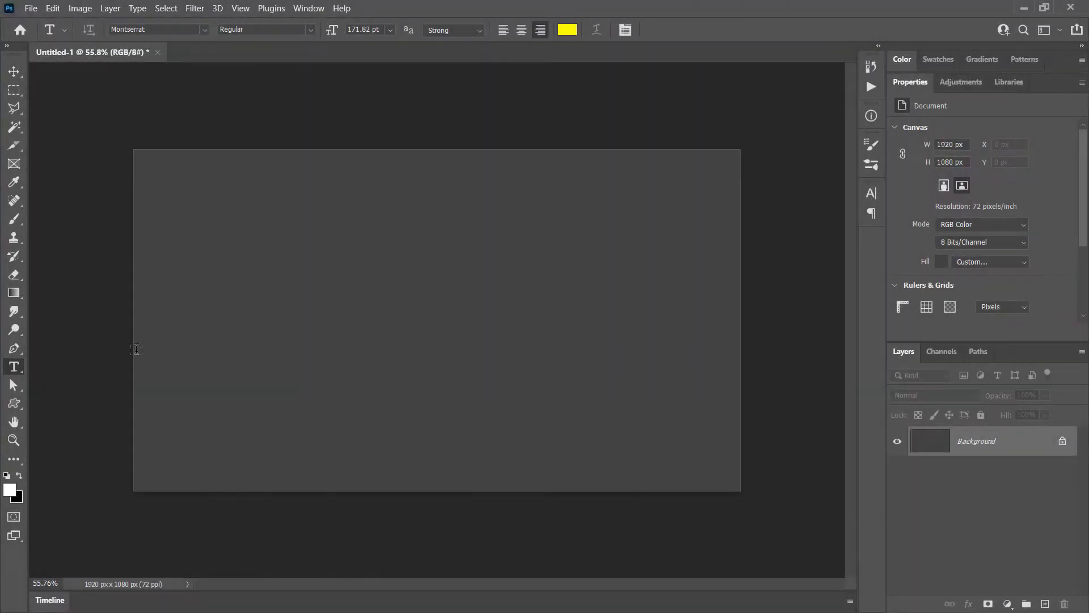
Start a text in the upper part of the canvas with the Horizontal Type tool and align it left.
{"action": "key", "text": "z"}
{"action": "left_click", "coordinate": [135, 350]}
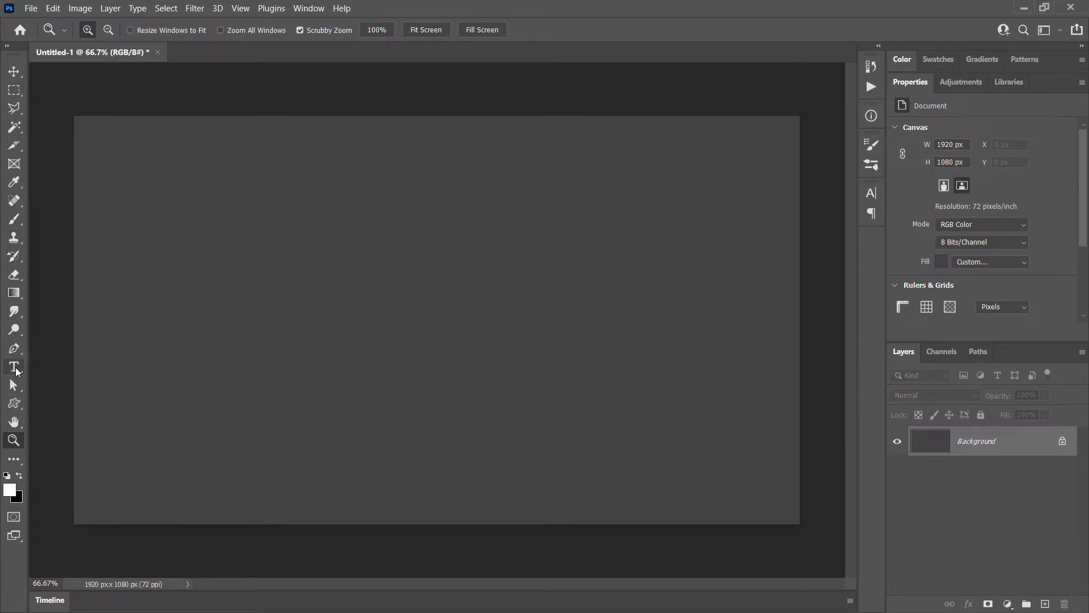
{"action": "left_click", "coordinate": [16, 368]}
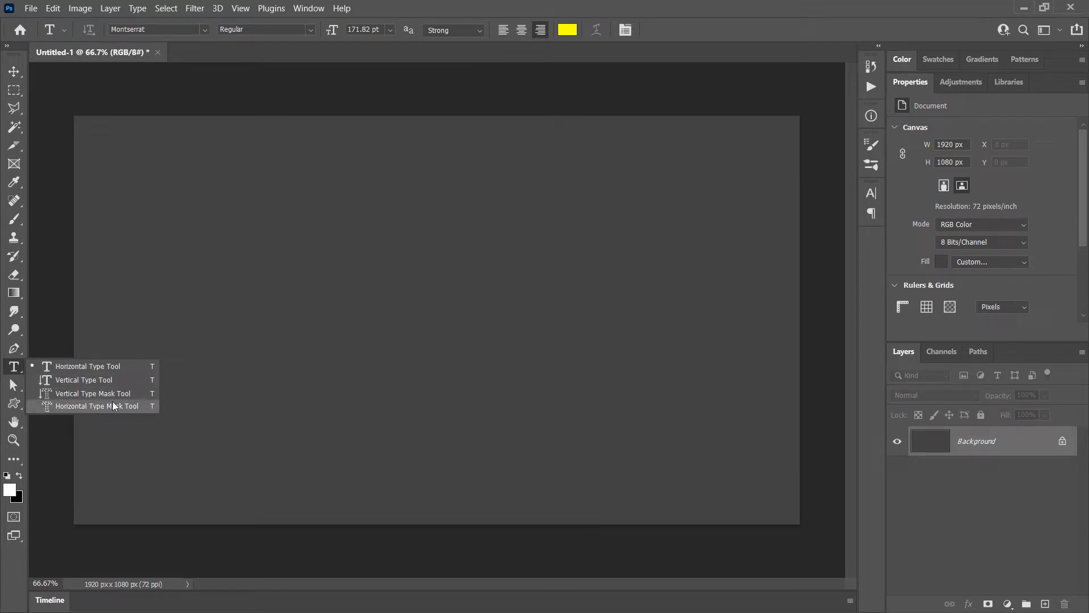
{"action": "left_click", "coordinate": [680, 10]}
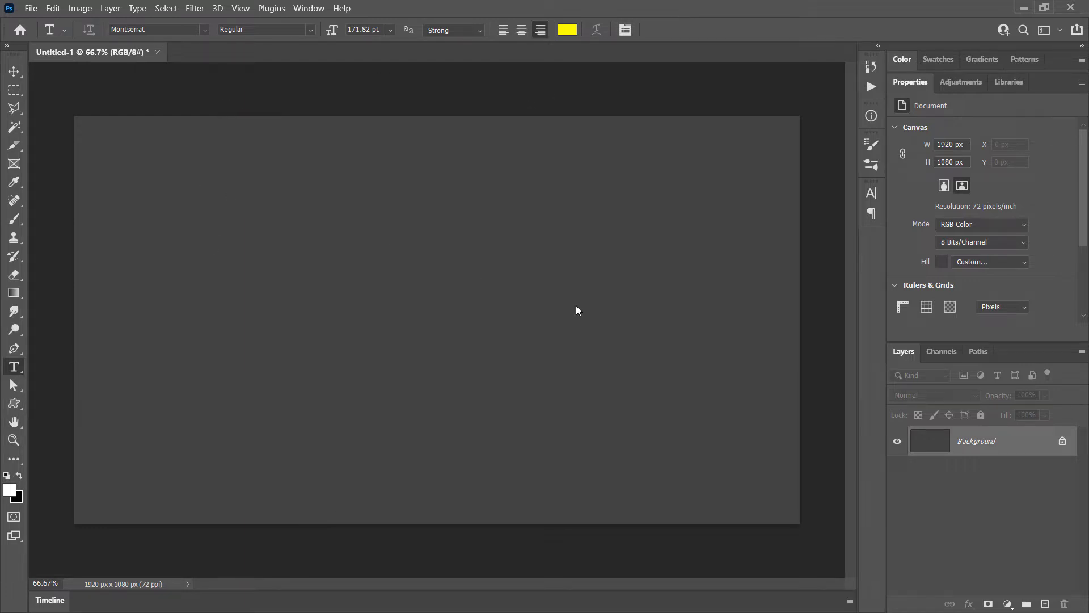
{"action": "left_click", "coordinate": [195, 193]}
{"action": "type", "text": "Hr"}
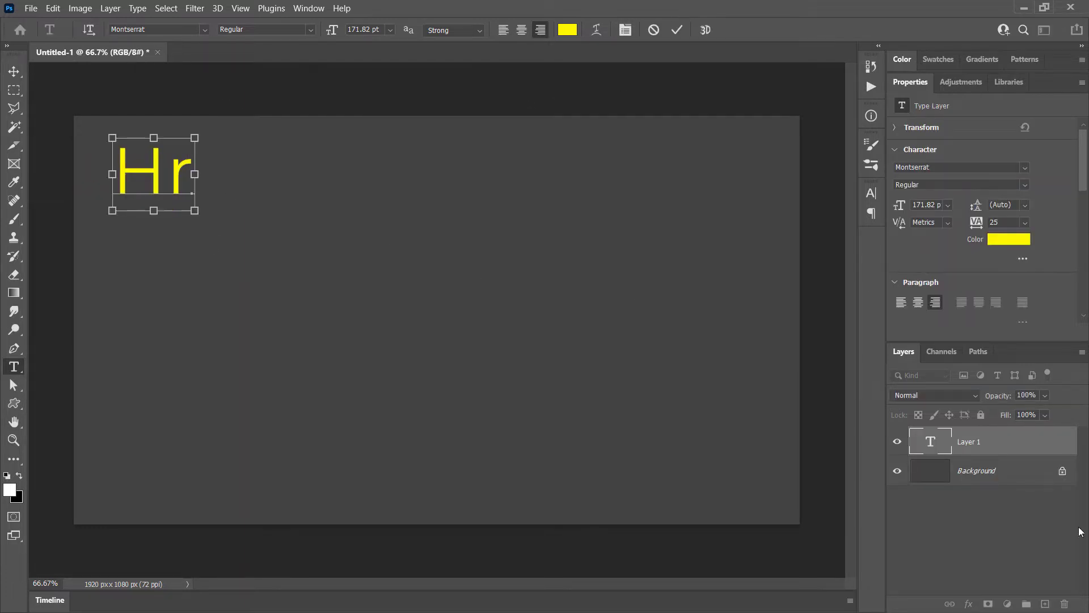
{"action": "key", "text": "ctrl+a"}
{"action": "key", "text": "ctrl+shift+l"}
{"action": "left_click", "coordinate": [262, 164]}
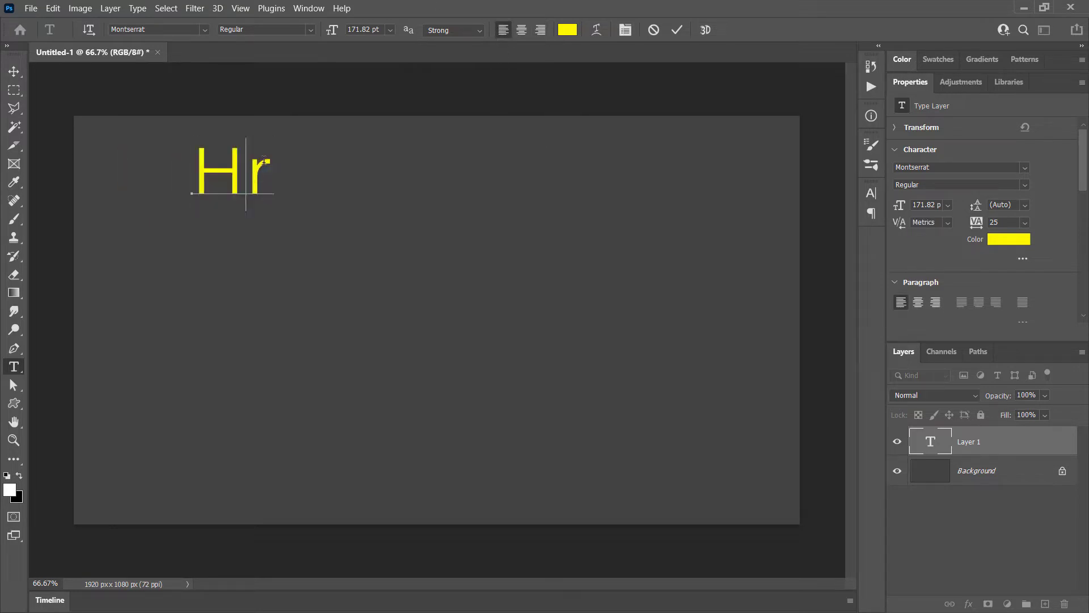
Complete the text so it reads "Horizontal" and commit it.
{"action": "type", "text": "oz"}
{"action": "key", "text": "BackSpace"}
{"action": "key", "text": "Delete"}
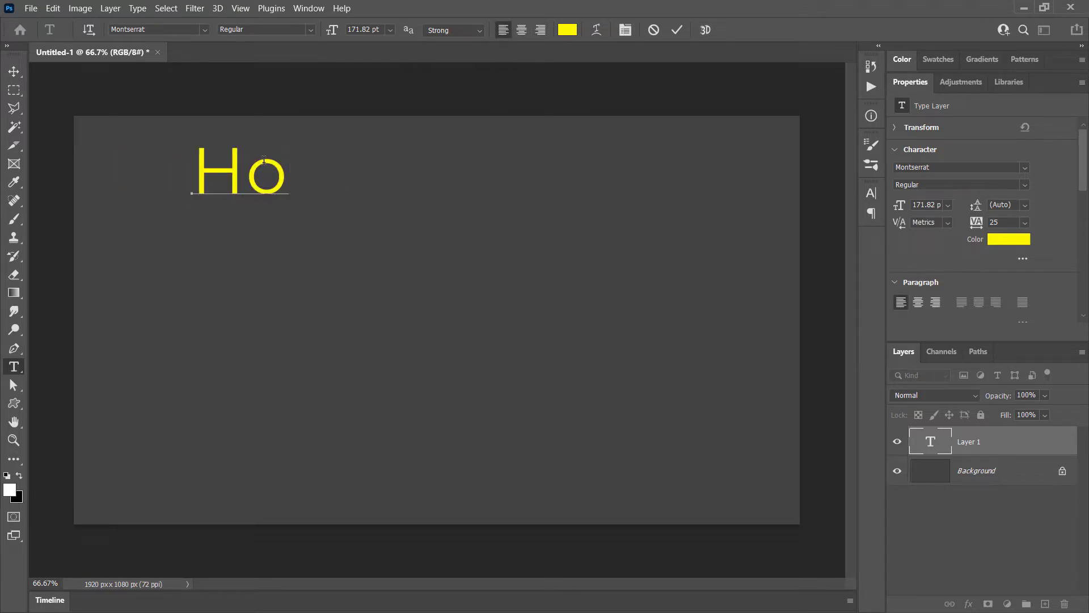
{"action": "type", "text": "rizontal"}
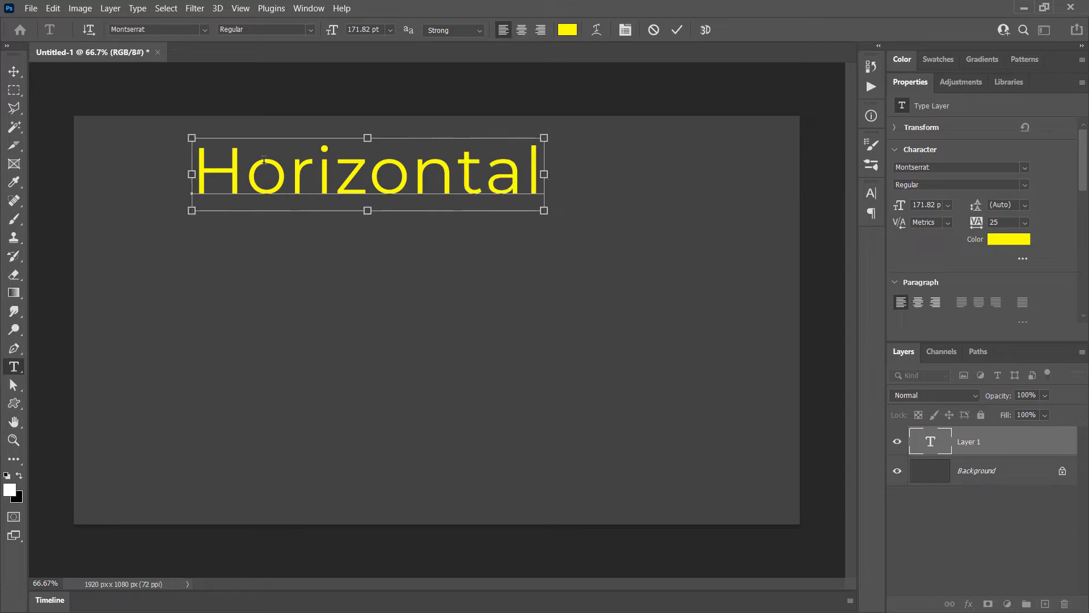
{"action": "key", "text": "ctrl+Return"}
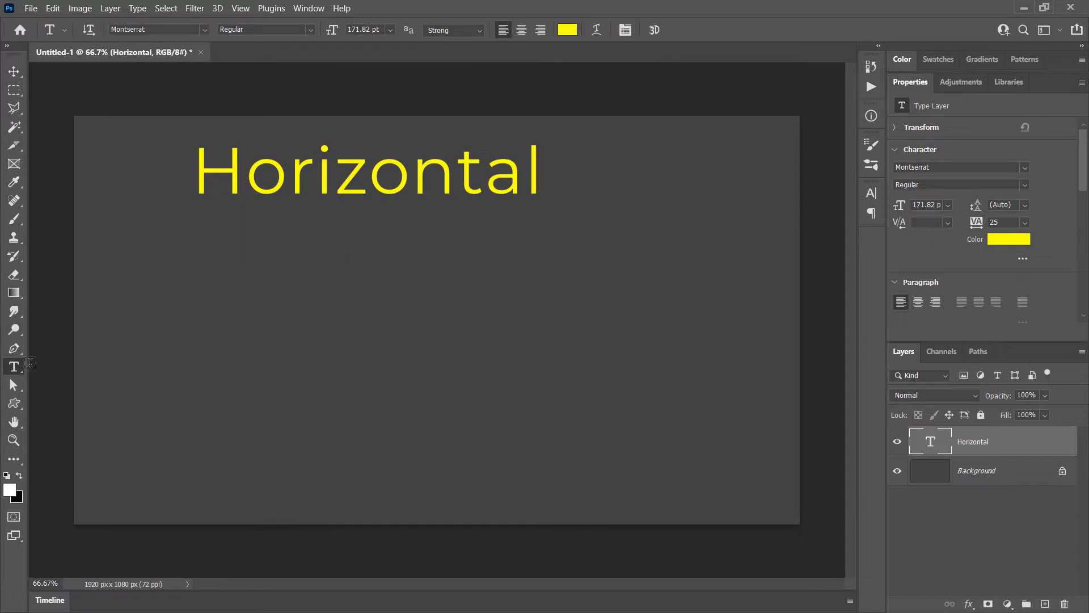
Add the text "Verticall" beside the horizontal word with the Vertical Type tool and move it up to the canvas's upper edge.
{"action": "right_click", "coordinate": [16, 377]}
{"action": "left_click", "coordinate": [85, 379]}
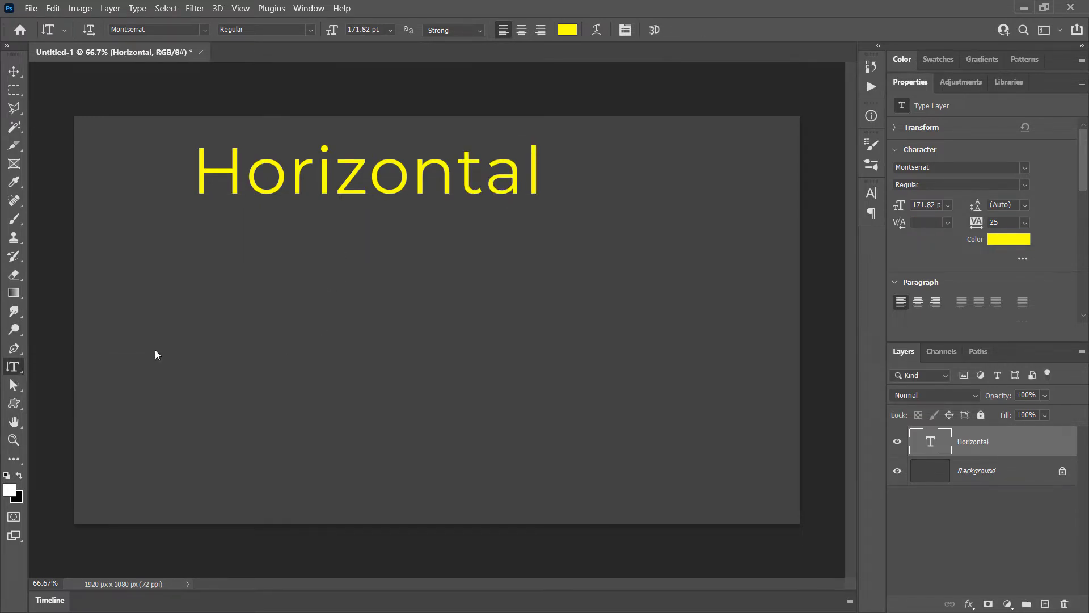
{"action": "left_click", "coordinate": [680, 196]}
{"action": "type", "text": "Verti"}
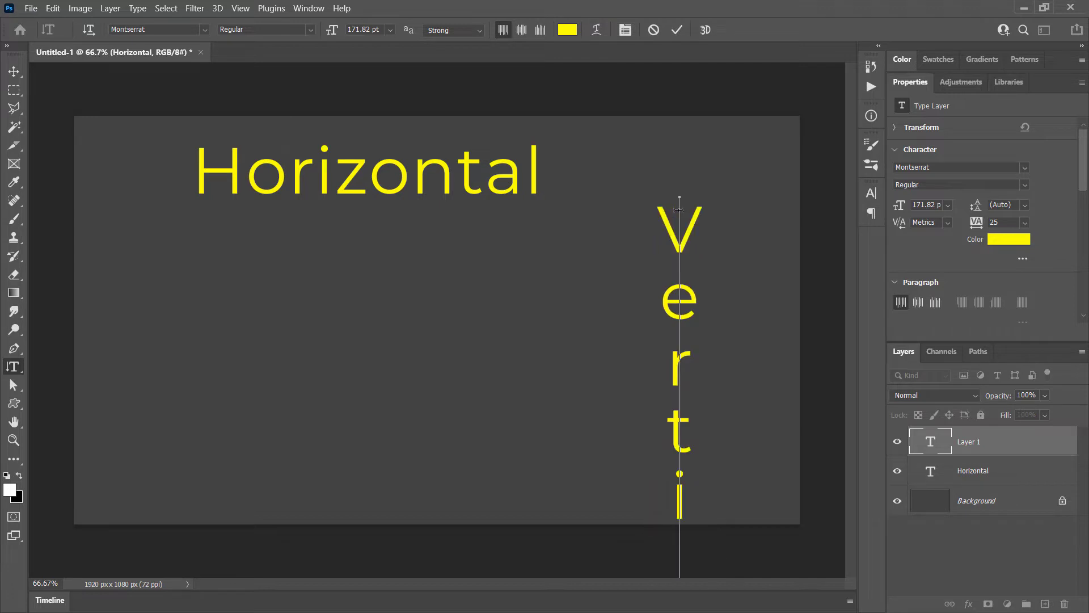
{"action": "type", "text": "call"}
{"action": "key", "text": "ctrl+Return"}
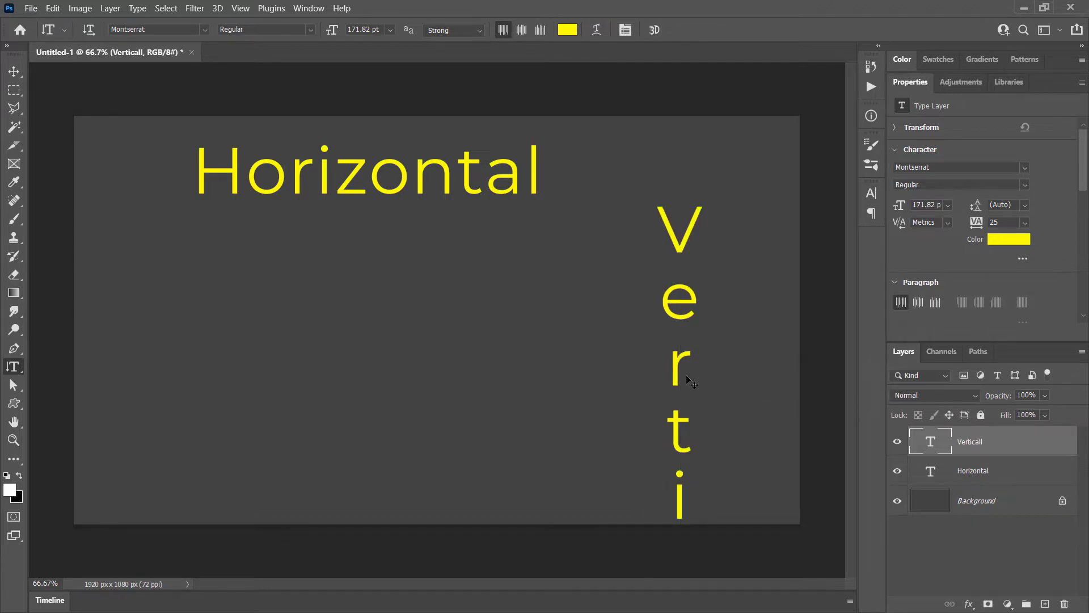
{"action": "left_click_drag", "start_coordinate": [688, 376], "coordinate": [651, 293]}
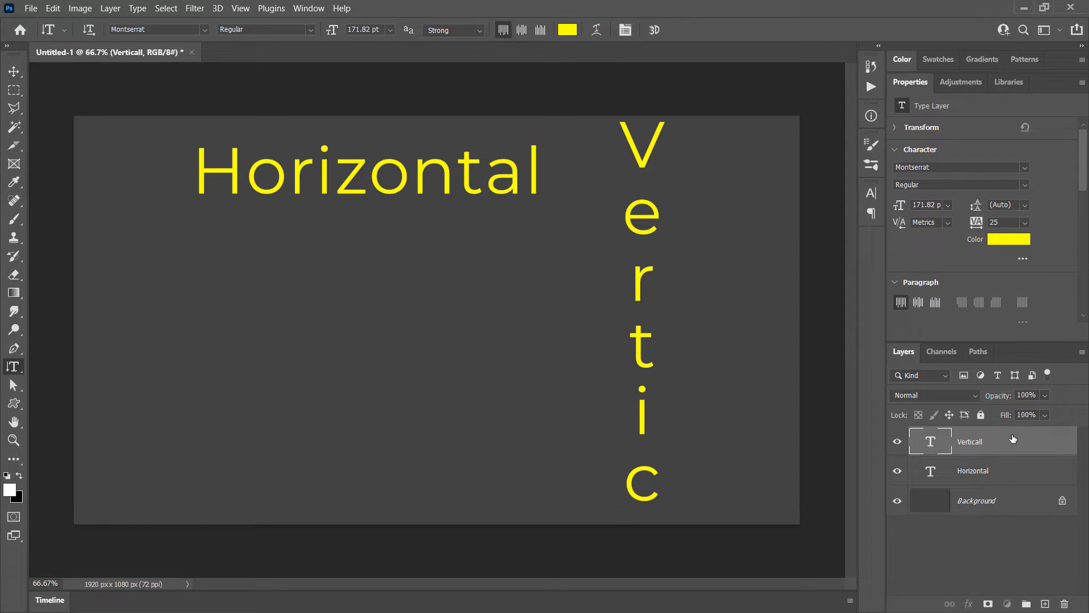
Delete the vertical and horizontal text layers, leaving only the Background.
{"action": "key", "text": "Delete"}
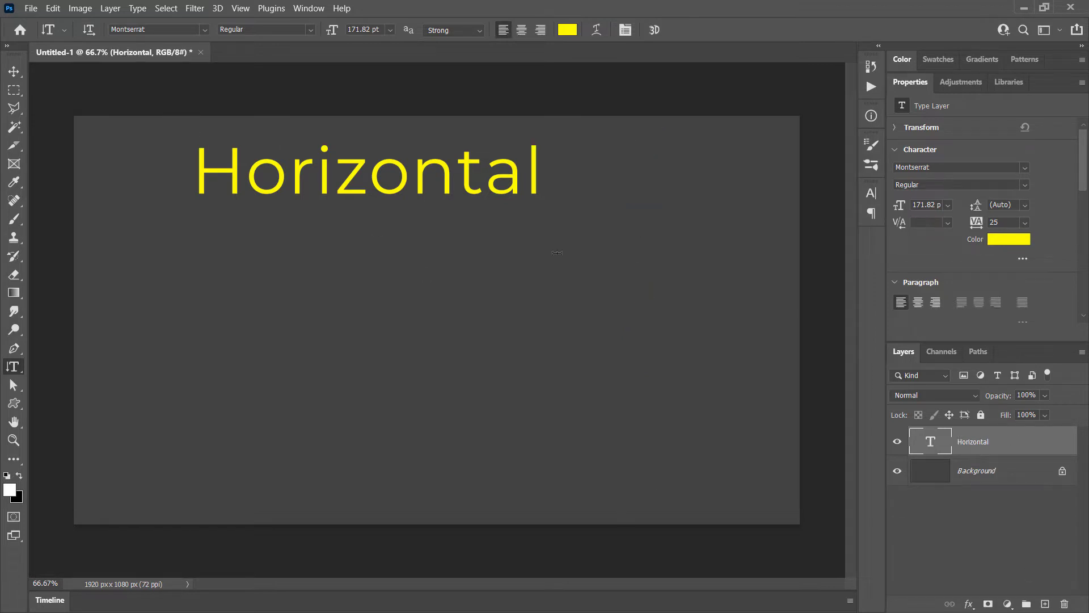
{"action": "right_click", "coordinate": [958, 452]}
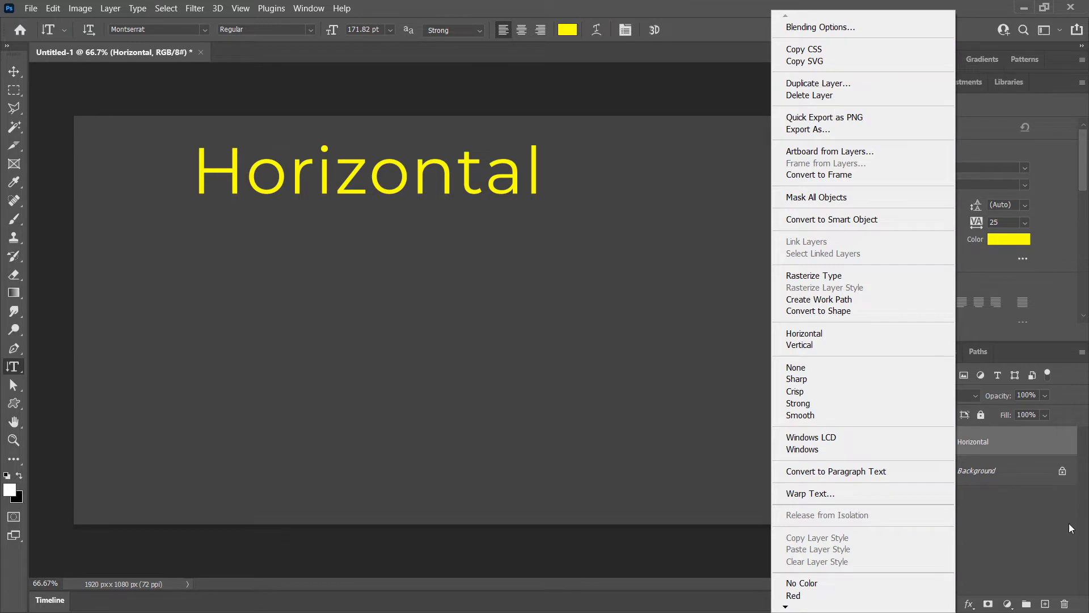
{"action": "left_click", "coordinate": [1051, 483]}
{"action": "left_click", "coordinate": [1065, 604]}
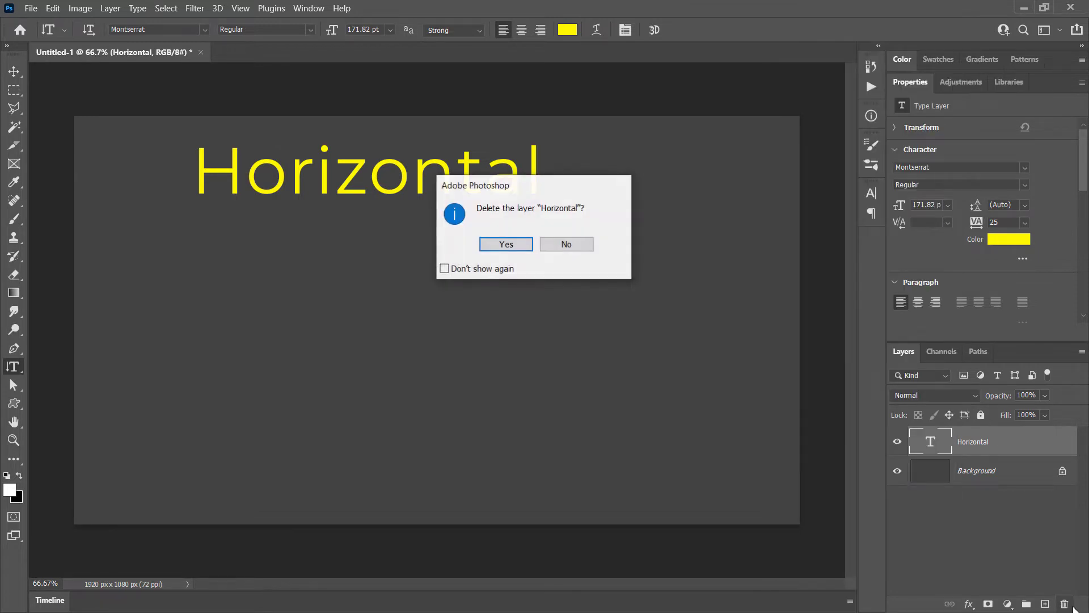
{"action": "left_click", "coordinate": [506, 245]}
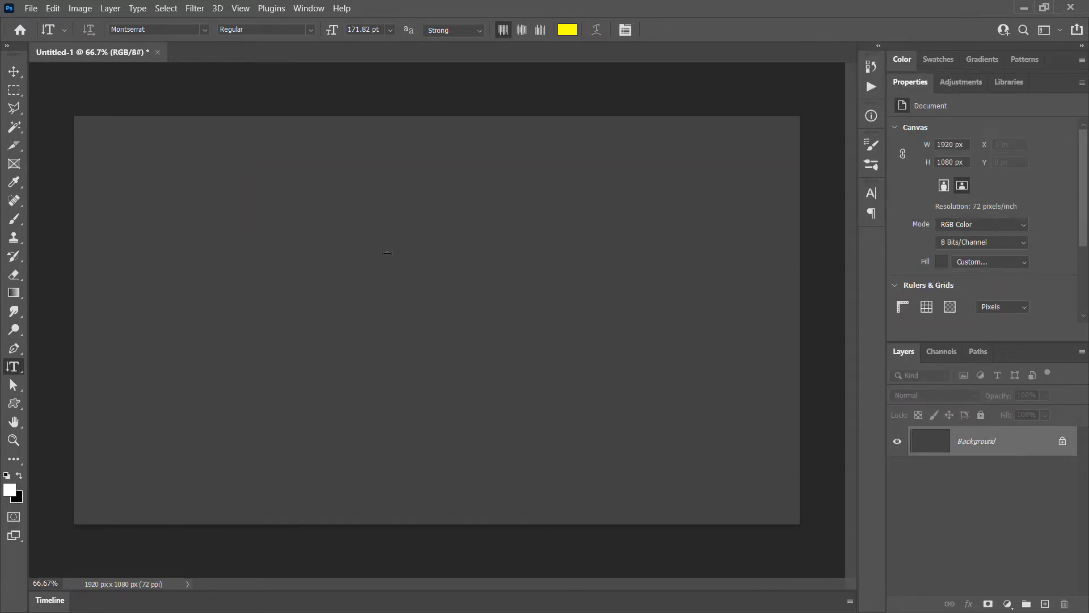
Create a selection shaped like the word "Mask" with the Horizontal Type Mask tool.
{"action": "right_click", "coordinate": [16, 367]}
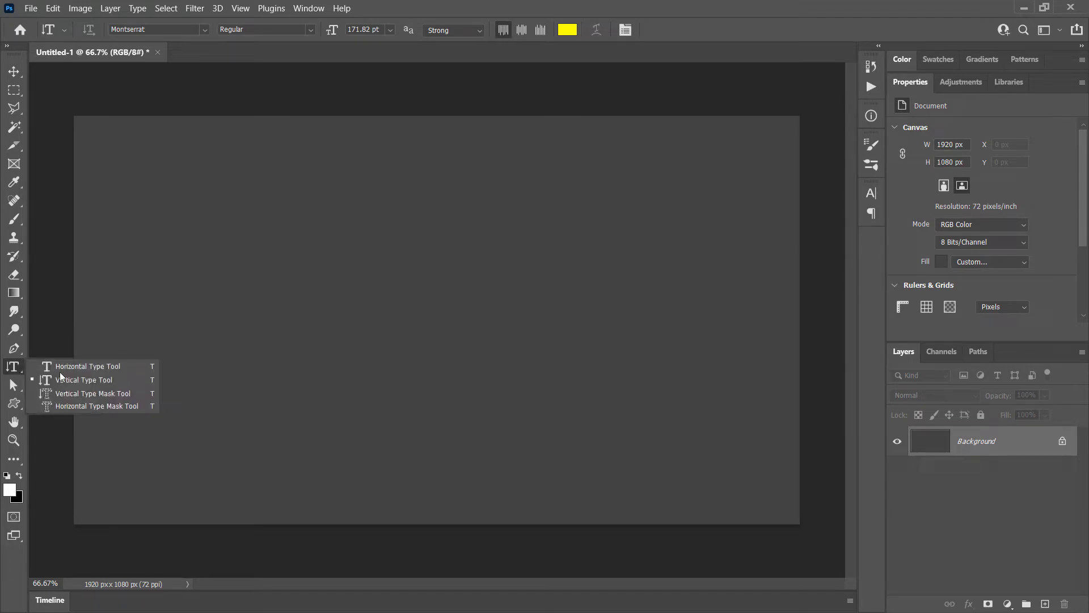
{"action": "left_click", "coordinate": [70, 408]}
{"action": "left_click", "coordinate": [286, 288]}
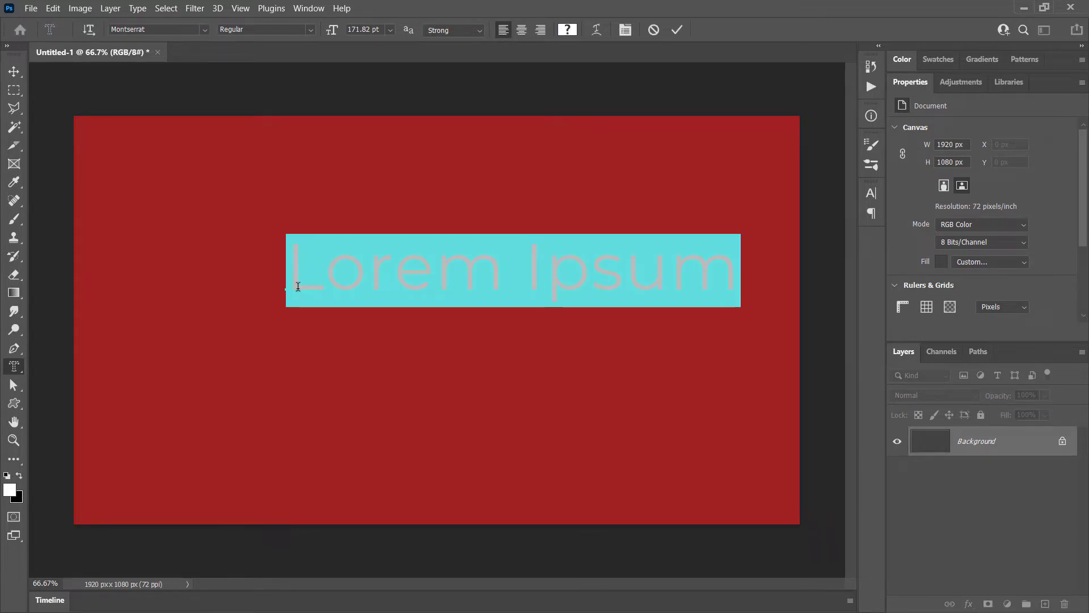
{"action": "type", "text": "Mask"}
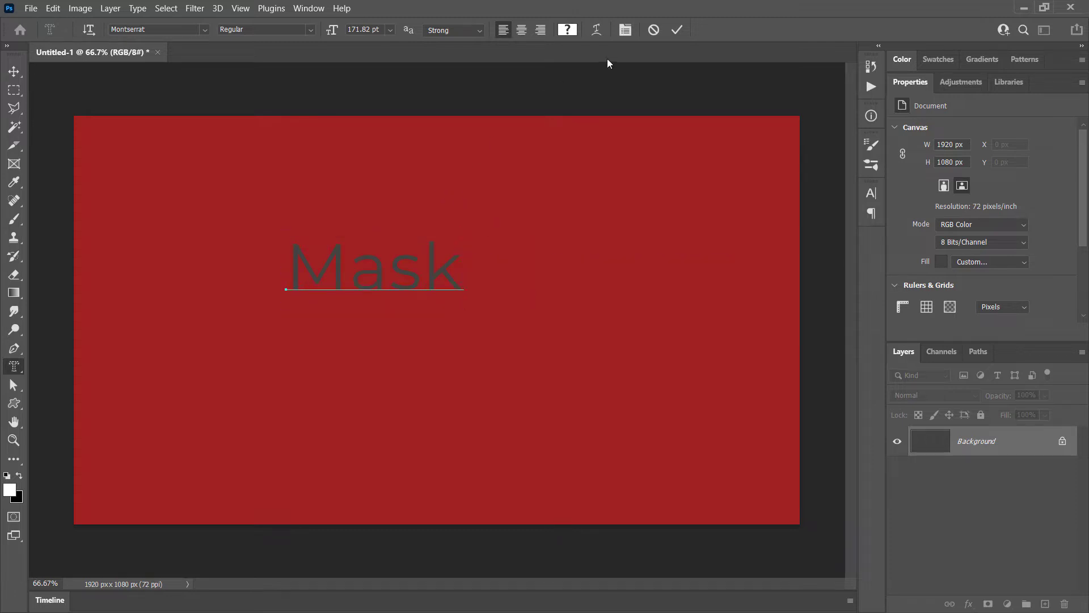
{"action": "left_click", "coordinate": [678, 30]}
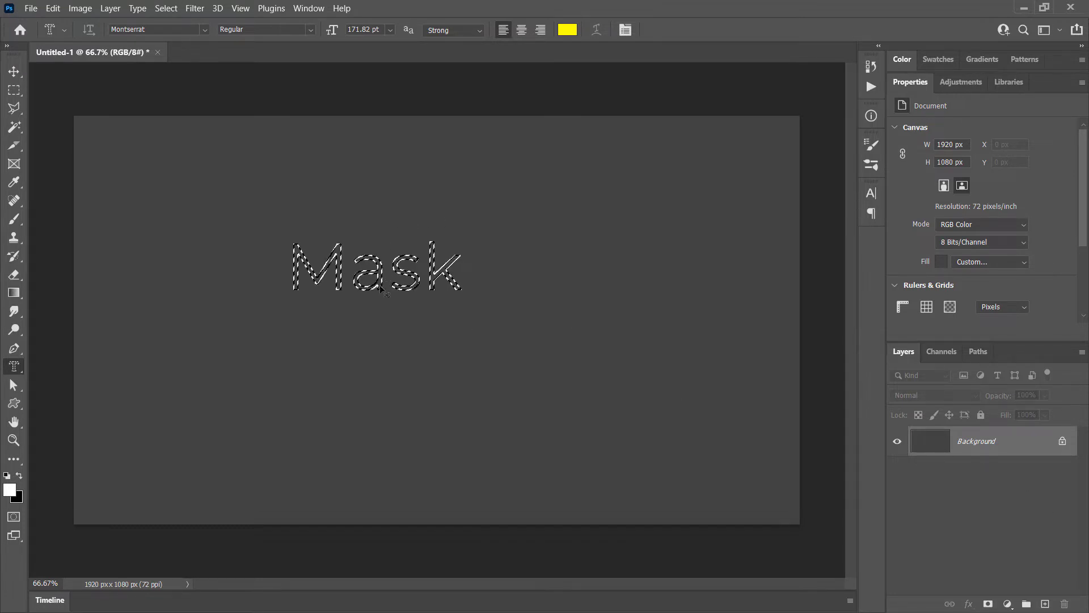
Fill the "Mask" selection with black in place and again after moving it slightly down and left, and deselect.
{"action": "left_click_drag", "start_coordinate": [378, 289], "coordinate": [359, 340]}
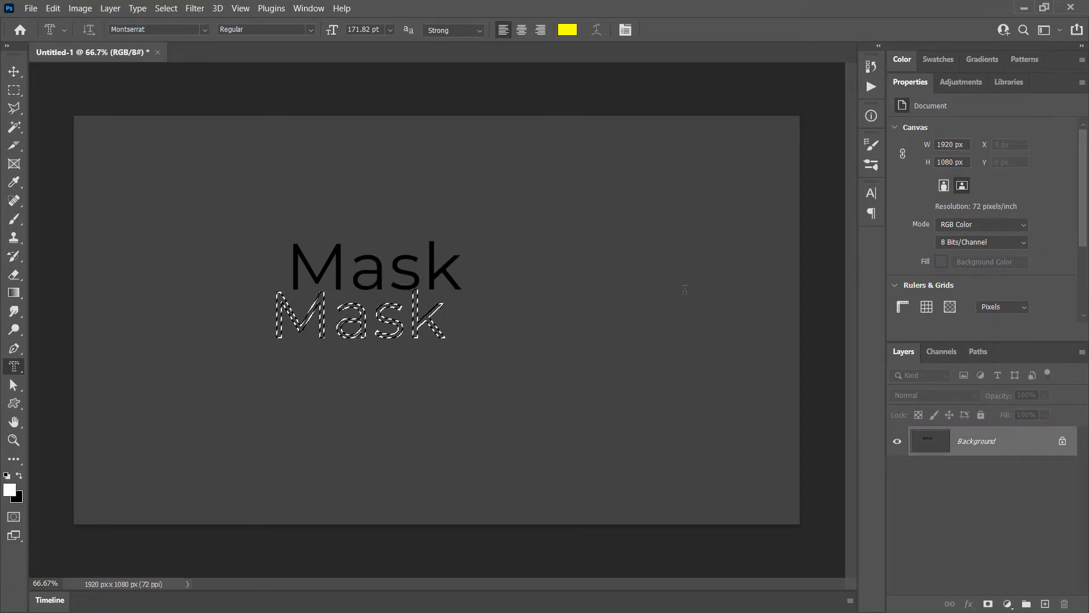
{"action": "key", "text": "shift+F5"}
{"action": "key", "text": "Return"}
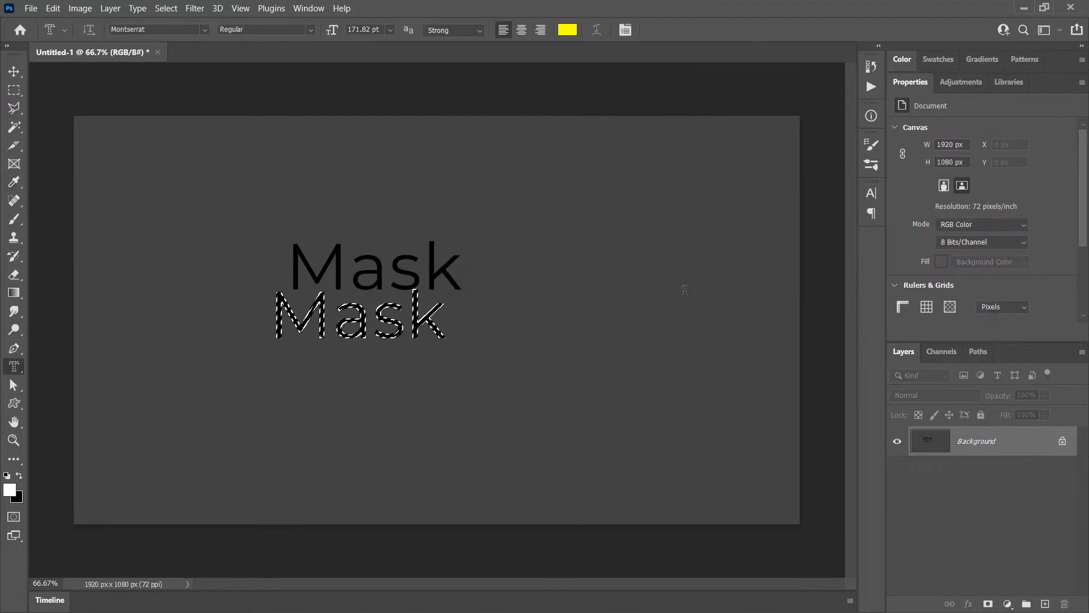
{"action": "key", "text": "ctrl+d"}
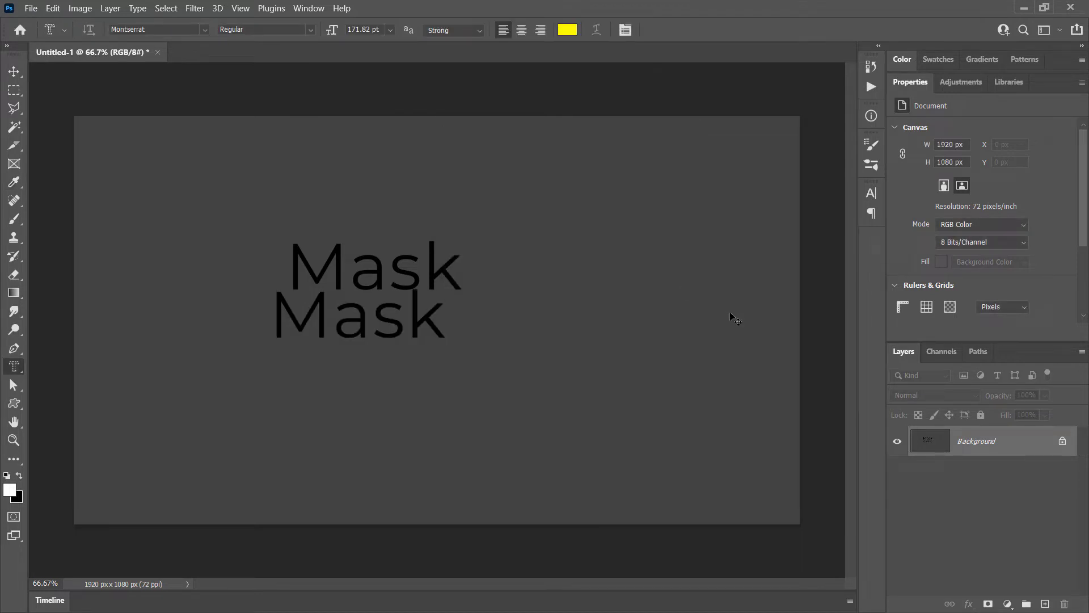
Undo the black "Mask" fills to get back to the empty canvas.
{"action": "key", "text": "ctrl+a"}
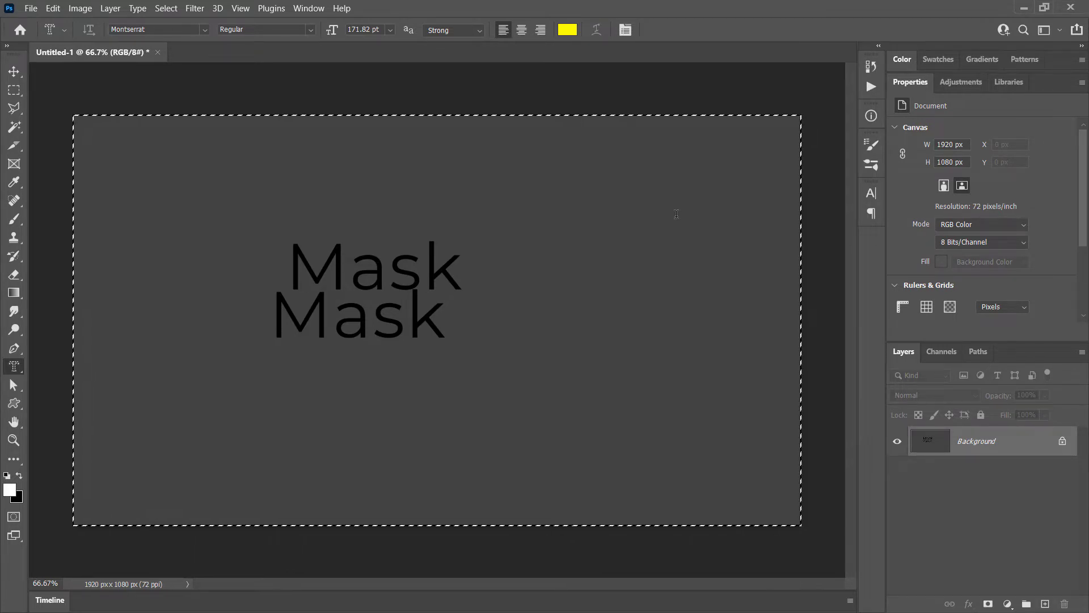
{"action": "key", "text": "ctrl+d"}
{"action": "key", "text": "ctrl+z"}
{"action": "key", "text": "ctrl+z"}
{"action": "key", "text": "ctrl+z"}
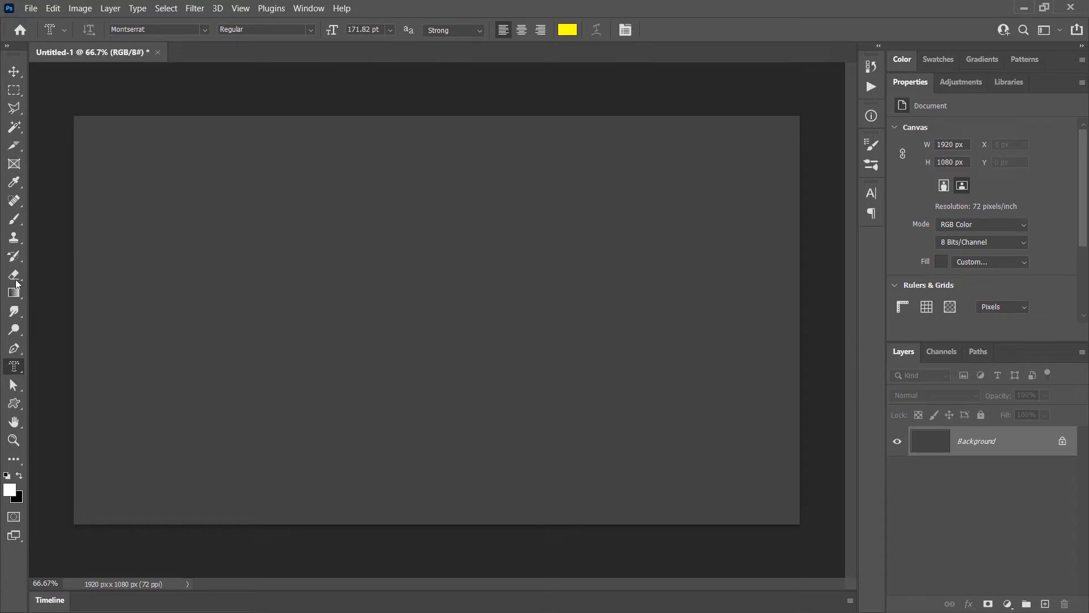
Add the text "Information" with the Horizontal Type tool and move it to about the middle of the canvas.
{"action": "right_click", "coordinate": [14, 366]}
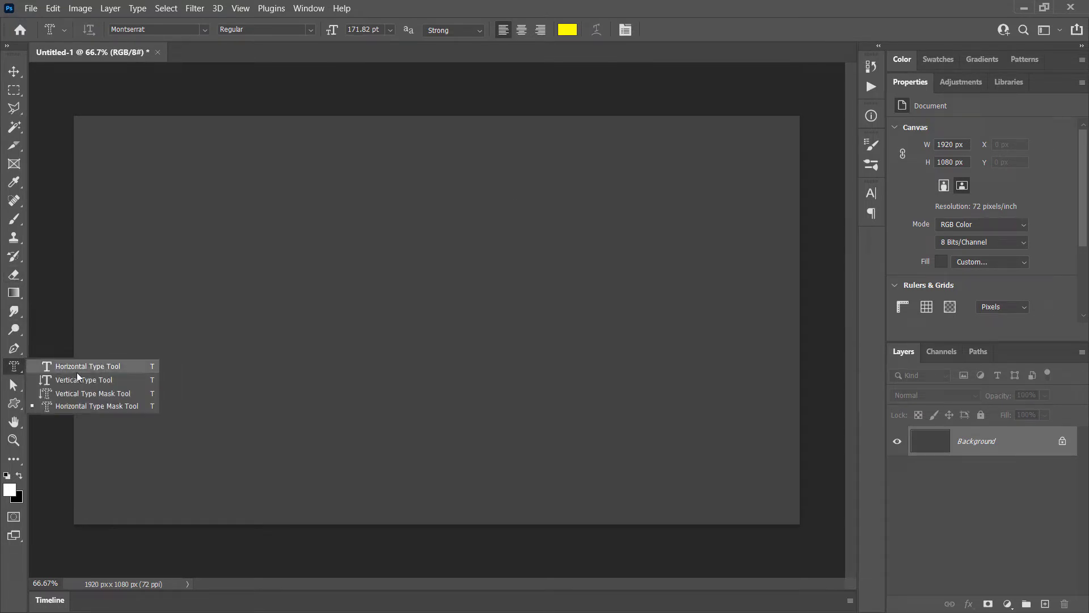
{"action": "left_click", "coordinate": [77, 372]}
{"action": "left_click", "coordinate": [313, 291]}
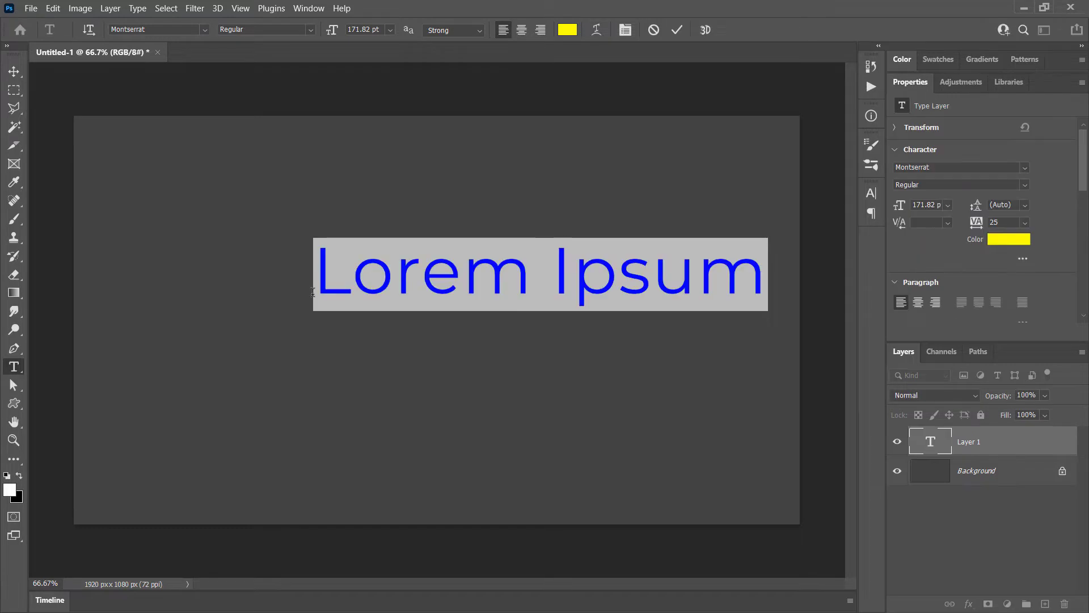
{"action": "type", "text": "If"}
{"action": "key", "text": "Left"}
{"action": "type", "text": "n"}
{"action": "key", "text": "Right"}
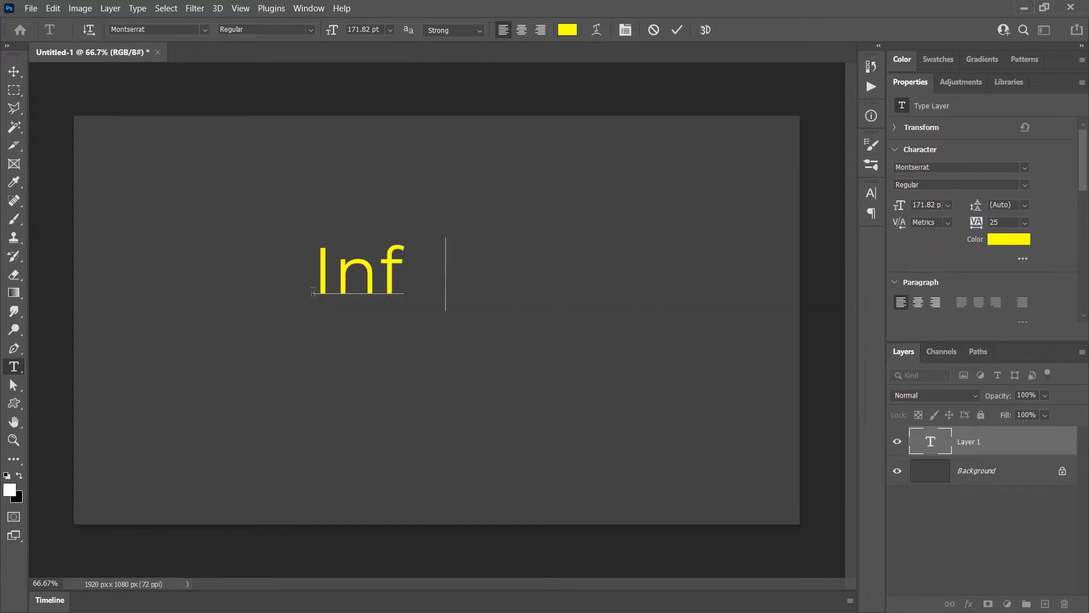
{"action": "type", "text": "ormation"}
{"action": "key", "text": "ctrl+Return"}
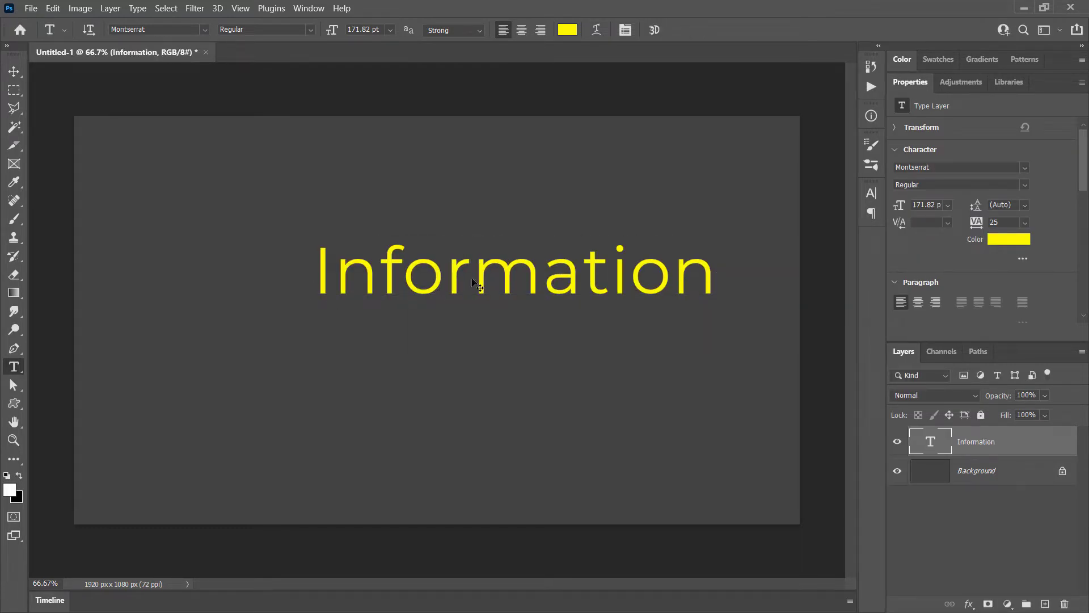
{"action": "left_click_drag", "start_coordinate": [485, 278], "coordinate": [391, 318]}
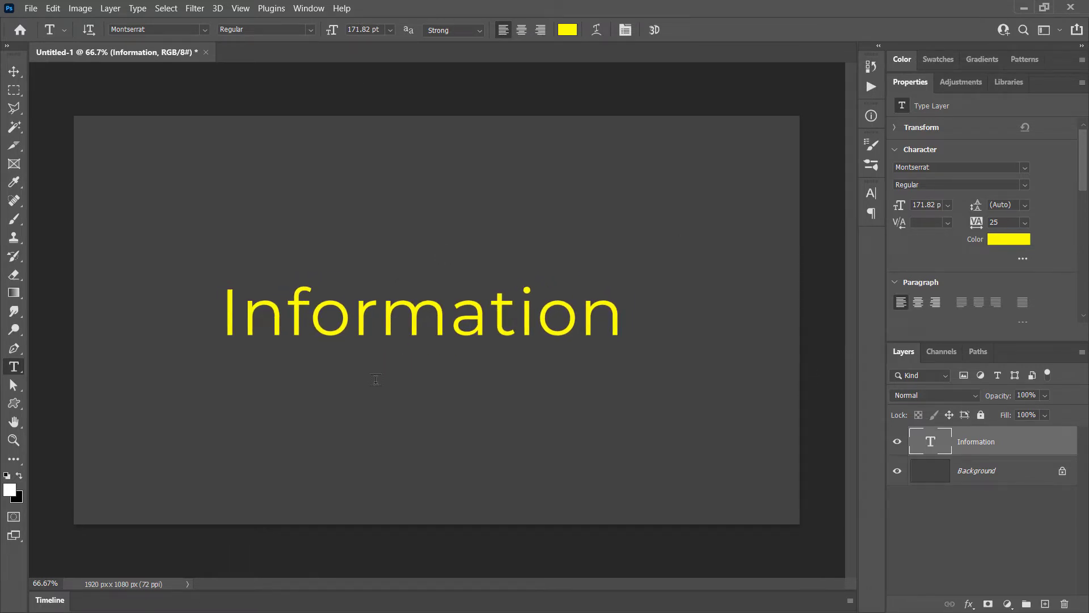
Enlarge the "Information" text proportionally to about 146% with Free Transform.
{"action": "left_click", "coordinate": [53, 8]}
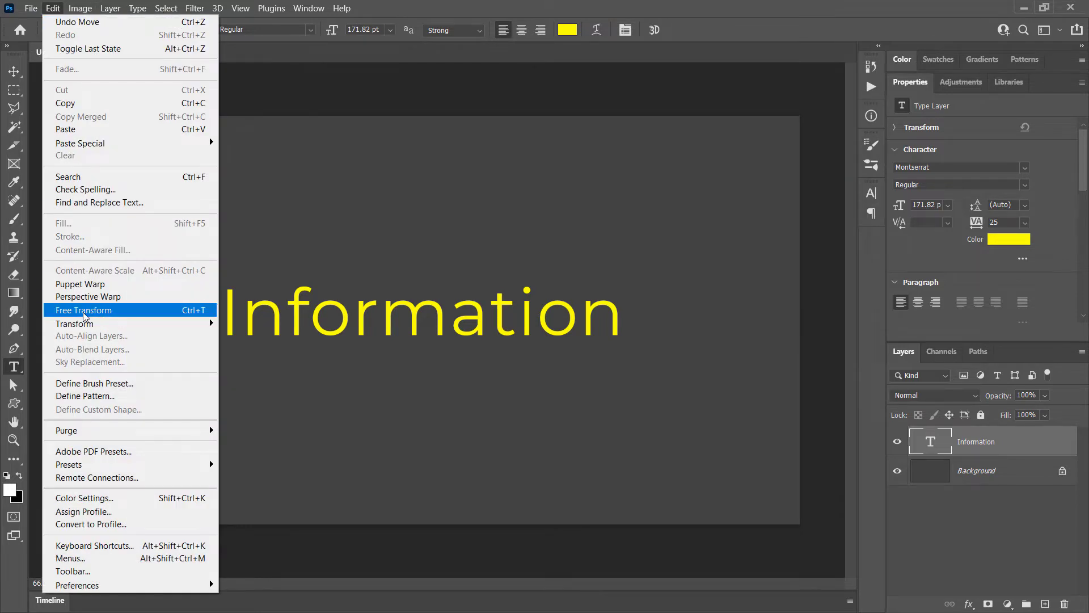
{"action": "left_click", "coordinate": [83, 311]}
{"action": "left_click_drag", "start_coordinate": [624, 280], "coordinate": [767, 254]}
{"action": "left_click_drag", "start_coordinate": [221, 355], "coordinate": [185, 385]}
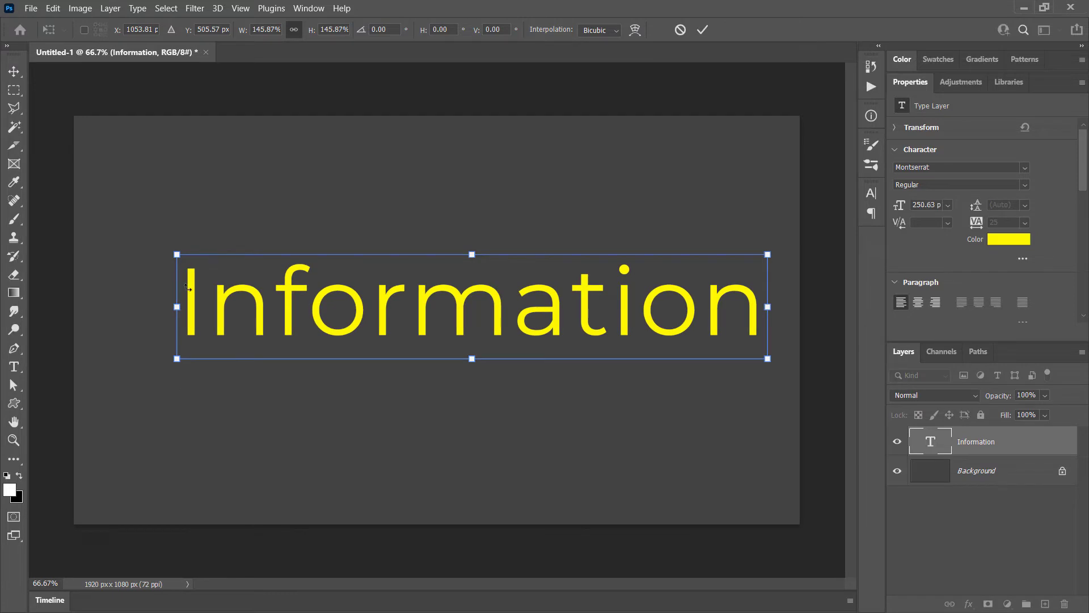
Try narrowing the text from its left side and from its upper-left corner with proportional scaling toggled, undoing each attempt.
{"action": "left_click_drag", "start_coordinate": [175, 307], "coordinate": [466, 307]}
{"action": "key", "text": "ctrl+z"}
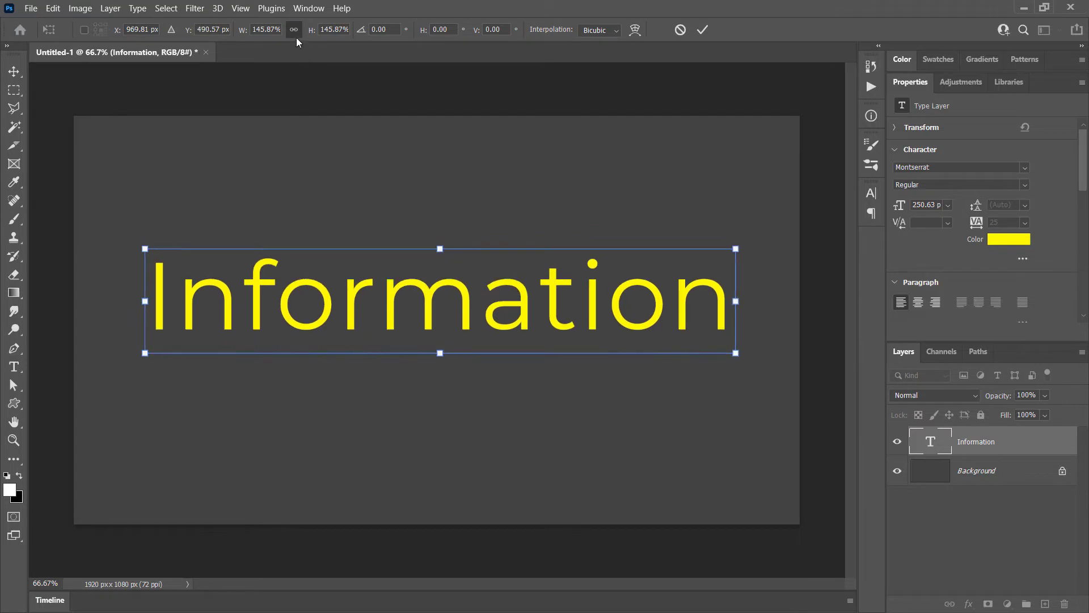
{"action": "left_click", "coordinate": [295, 28]}
{"action": "left_click_drag", "start_coordinate": [143, 245], "coordinate": [396, 272]}
{"action": "key", "text": "ctrl+z"}
Reduce the text to 202.76 pt, move it to about the middle of the canvas and apply the transform.
{"action": "left_click_drag", "start_coordinate": [158, 255], "coordinate": [258, 269]}
{"action": "left_click", "coordinate": [294, 32]}
{"action": "left_click_drag", "start_coordinate": [483, 304], "coordinate": [437, 309]}
{"action": "key", "text": "Return"}
{"action": "key", "text": "t"}
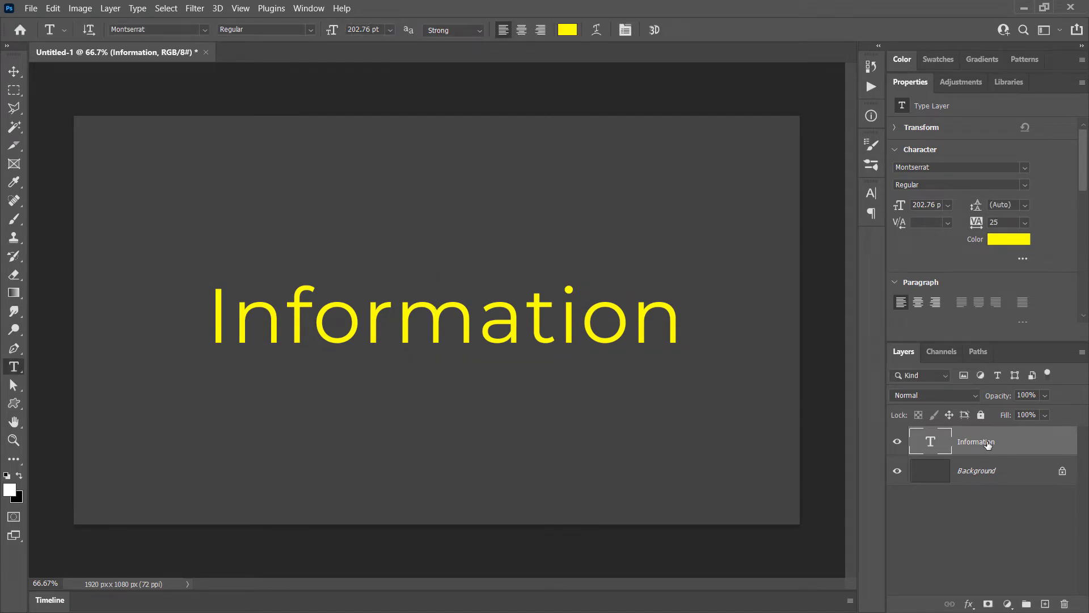
Try moving, shrinking and slightly rotating the "Information" text with Free Transform, and cancel the transform.
{"action": "key", "text": "ctrl+t"}
{"action": "left_click_drag", "start_coordinate": [621, 304], "coordinate": [614, 278]}
{"action": "left_click_drag", "start_coordinate": [631, 322], "coordinate": [474, 301]}
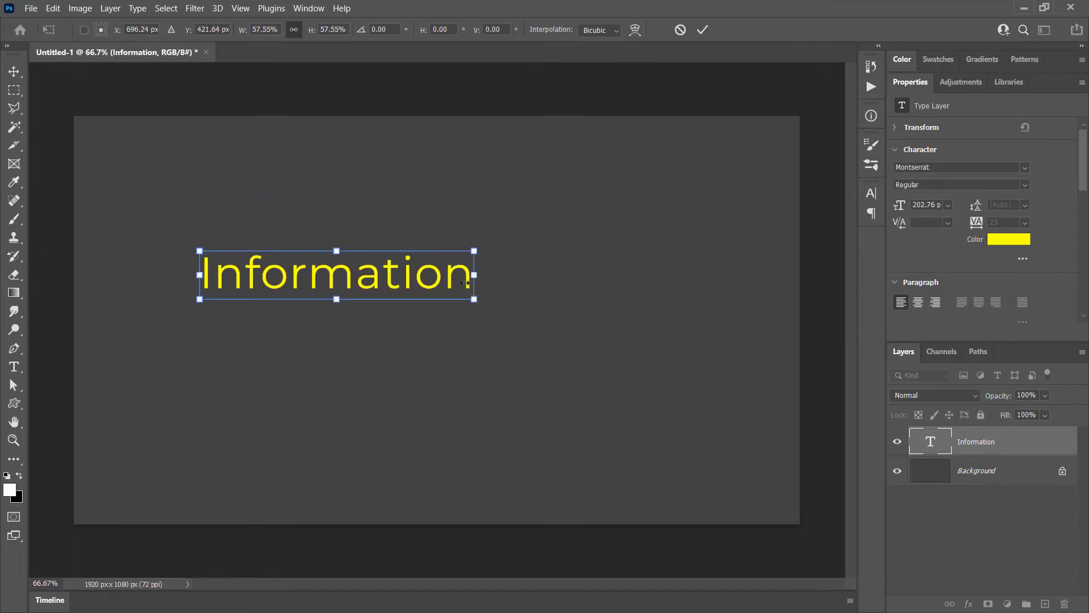
{"action": "mouse_move", "coordinate": [475, 244]}
{"action": "left_mouse_down"}
{"action": "mouse_move", "coordinate": [522, 266]}
{"action": "mouse_move", "coordinate": [497, 355]}
{"action": "mouse_move", "coordinate": [505, 230]}
{"action": "mouse_move", "coordinate": [479, 244]}
{"action": "left_mouse_up"}
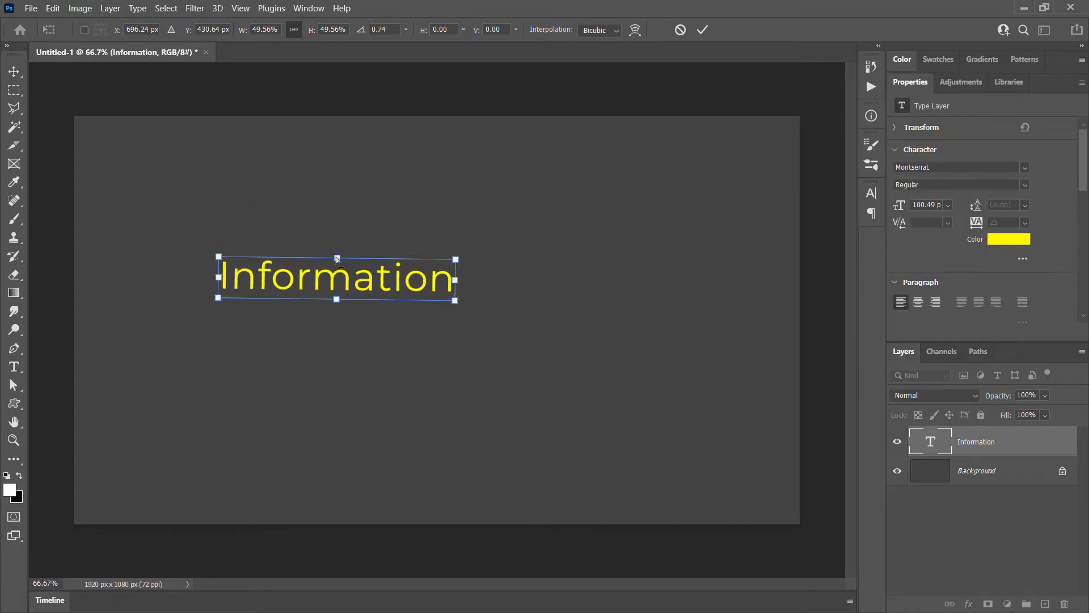
{"action": "left_click_drag", "start_coordinate": [337, 259], "coordinate": [448, 244]}
{"action": "key", "text": "ctrl+z"}
{"action": "key", "text": "Escape"}
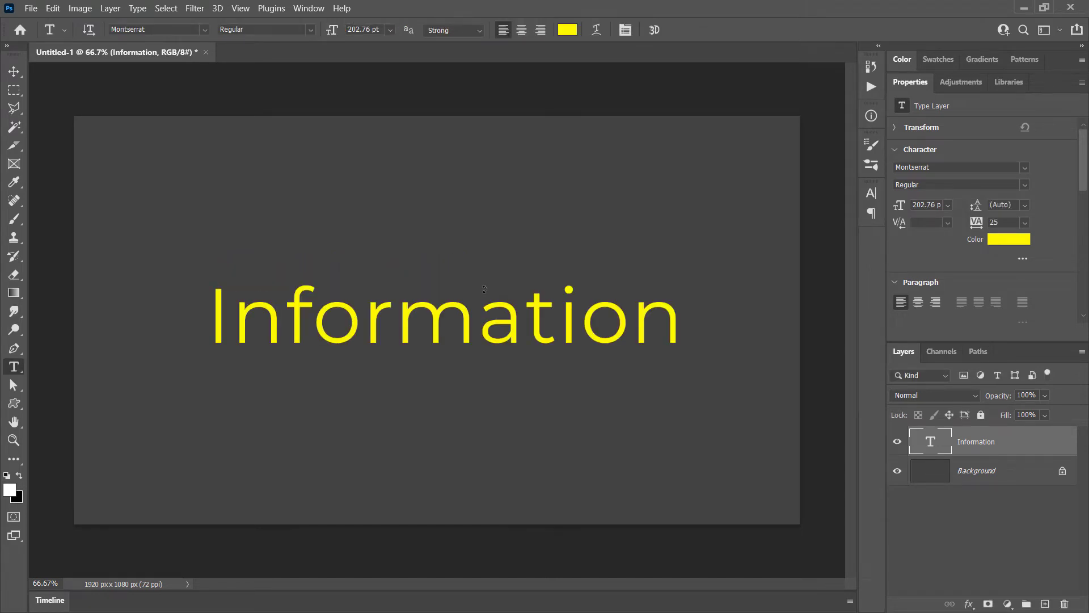
{"action": "left_click", "coordinate": [53, 8]}
{"action": "mouse_move", "coordinate": [111, 328]}
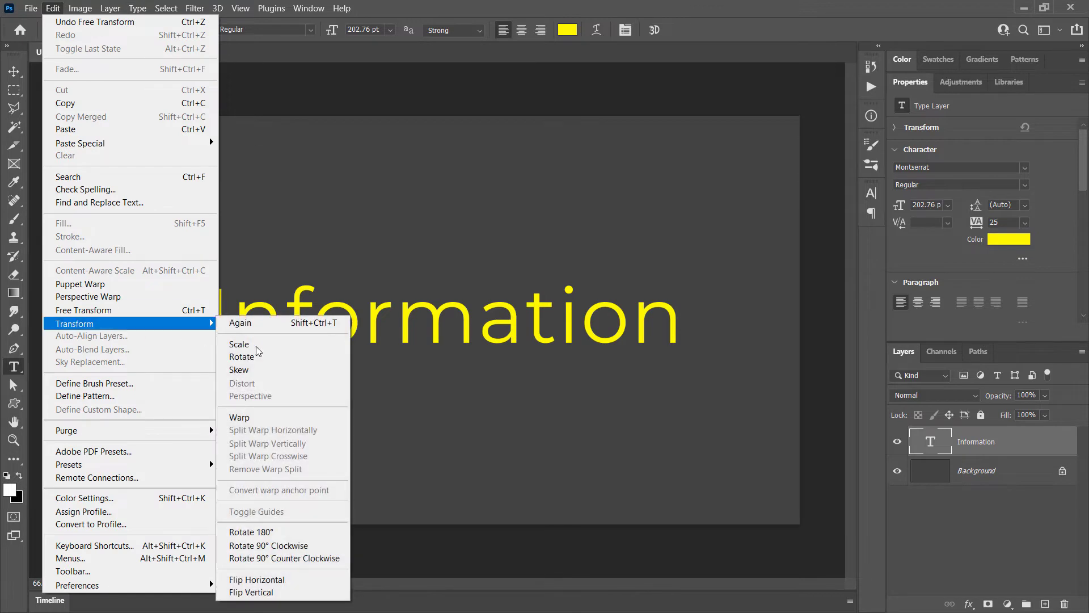
{"action": "left_click", "coordinate": [401, 509]}
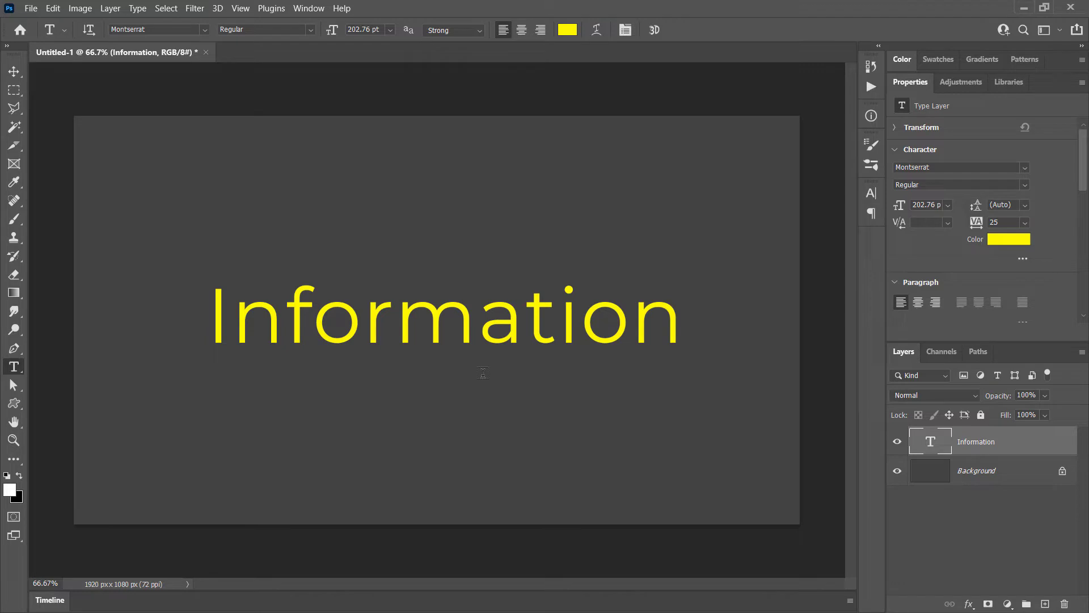
Try enlarging the "Information" text far beyond the canvas to about 814% with Free Transform, and cancel the transform.
{"action": "left_click_drag", "start_coordinate": [414, 283], "coordinate": [714, 451]}
{"action": "key", "text": "ctrl+t"}
{"action": "left_click_drag", "start_coordinate": [500, 407], "coordinate": [0, 172]}
{"action": "left_click_drag", "start_coordinate": [635, 347], "coordinate": [13, 429]}
{"action": "left_click_drag", "start_coordinate": [358, 254], "coordinate": [871, 114]}
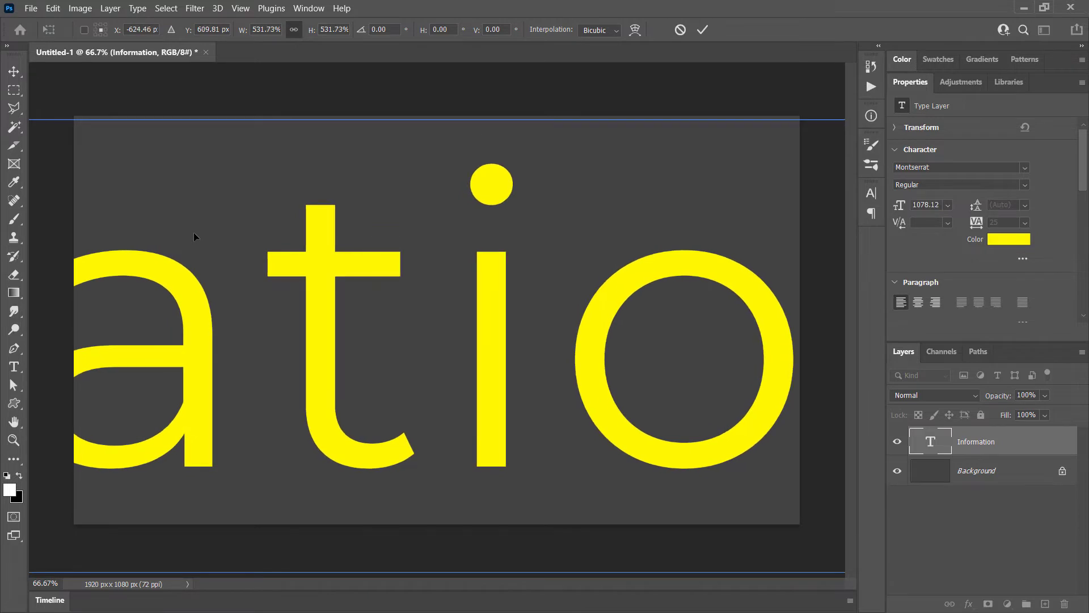
{"action": "left_click_drag", "start_coordinate": [194, 236], "coordinate": [740, 370]}
{"action": "left_click_drag", "start_coordinate": [358, 224], "coordinate": [369, 2]}
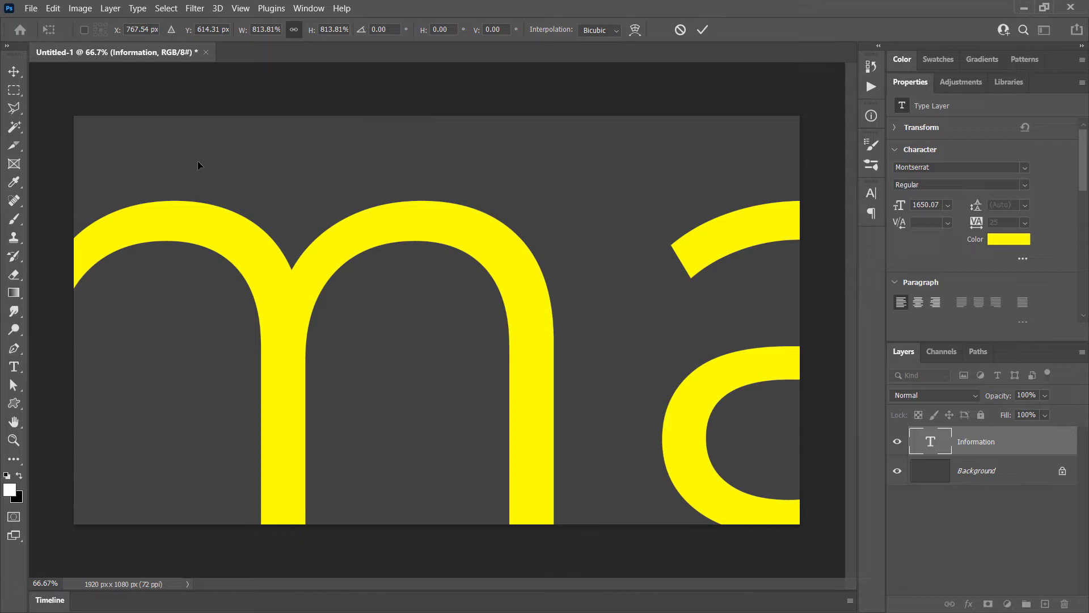
{"action": "key", "text": "Escape"}
Move the "Information" text slightly left and up on the canvas.
{"action": "left_click_drag", "start_coordinate": [641, 485], "coordinate": [321, 334]}
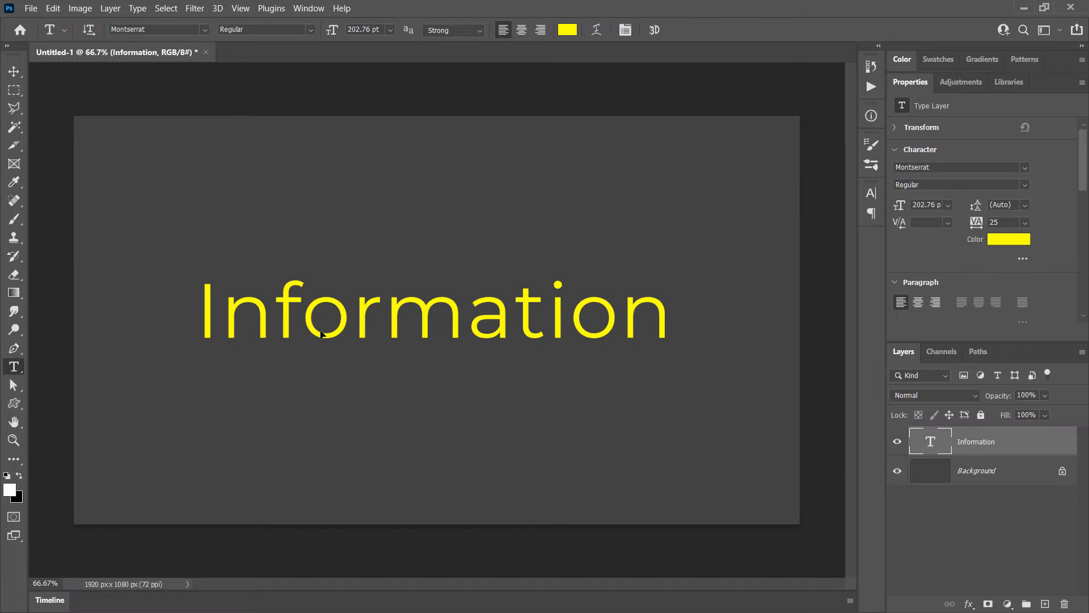
{"action": "left_click_drag", "start_coordinate": [399, 326], "coordinate": [392, 321]}
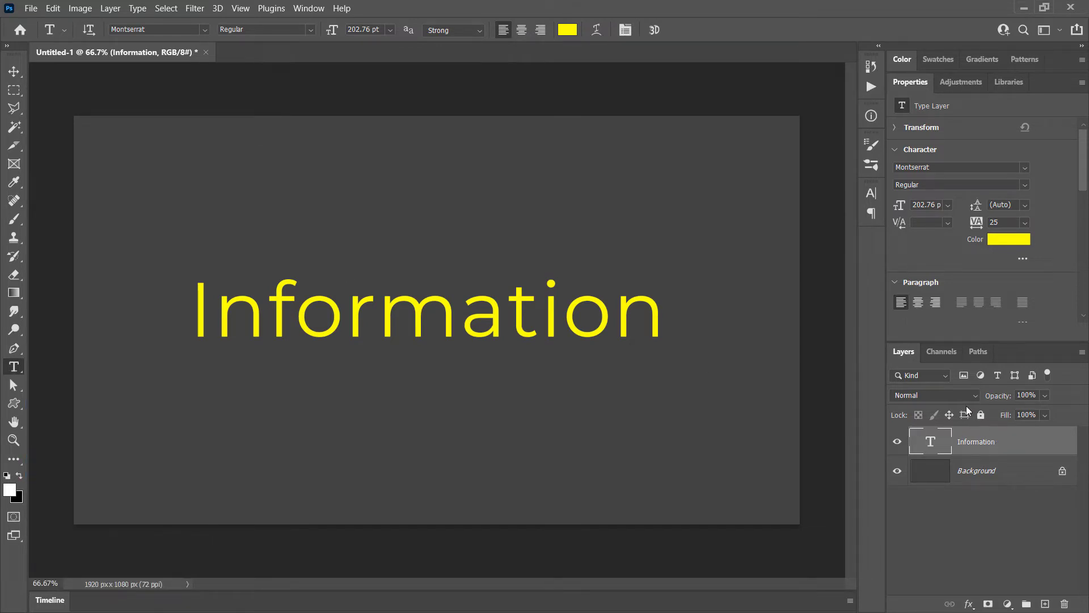
{"action": "left_click", "coordinate": [309, 8]}
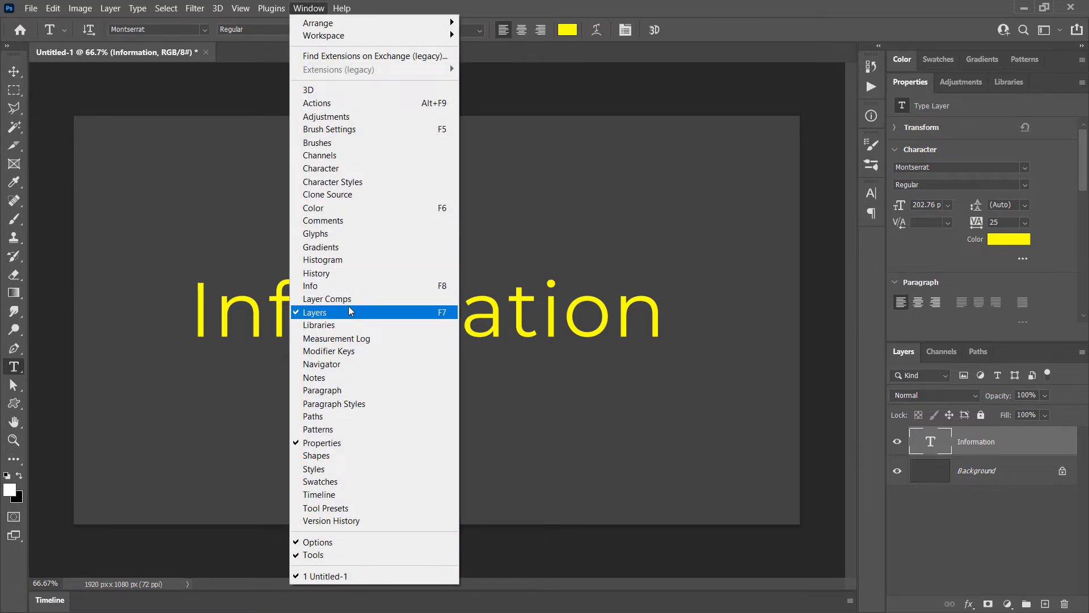
{"action": "left_click", "coordinate": [707, 4]}
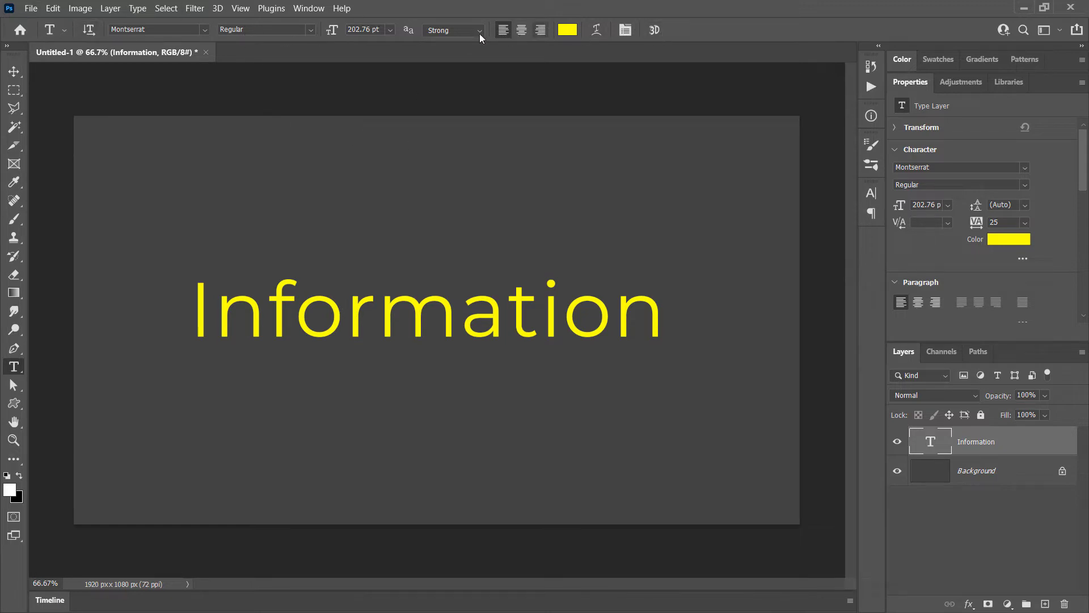
Try the vertical orientation for the "Information" text and restore the horizontal layout.
{"action": "left_click", "coordinate": [92, 32]}
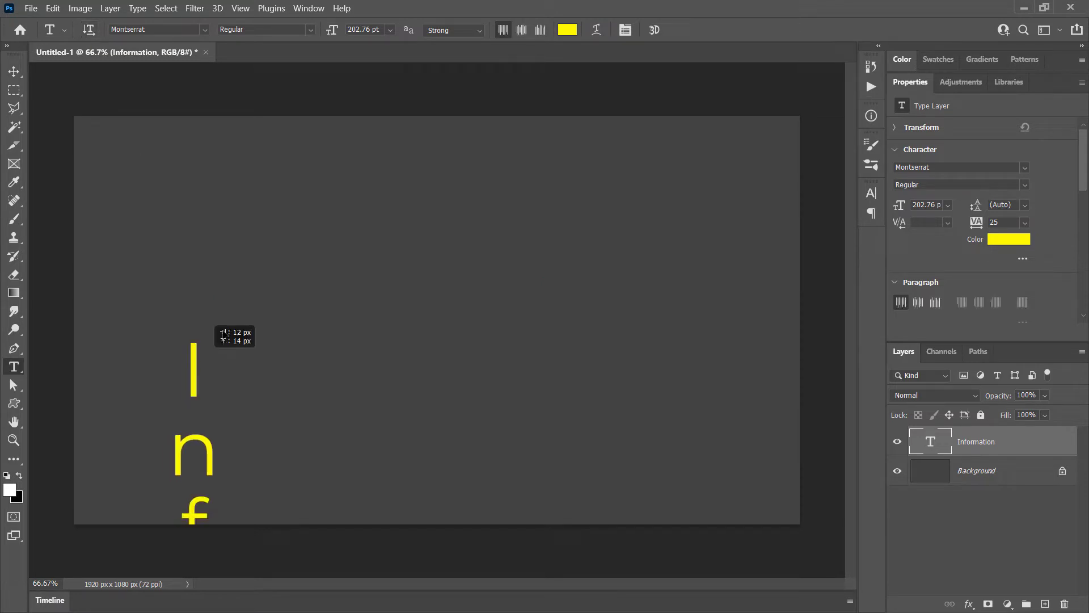
{"action": "left_click_drag", "start_coordinate": [202, 365], "coordinate": [341, 159]}
{"action": "key", "text": "ctrl+z"}
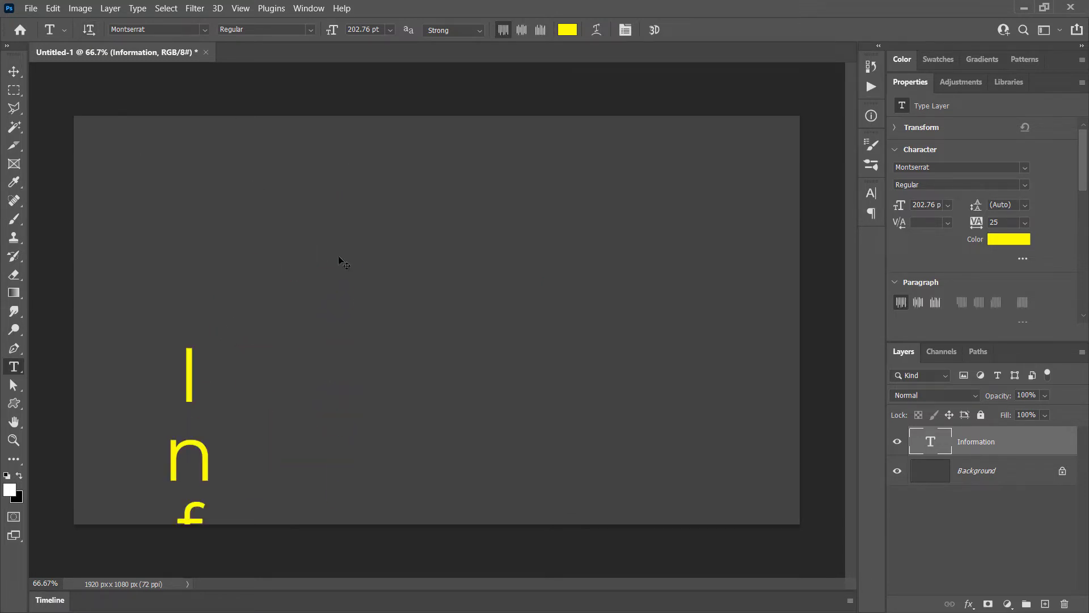
{"action": "key", "text": "ctrl+z"}
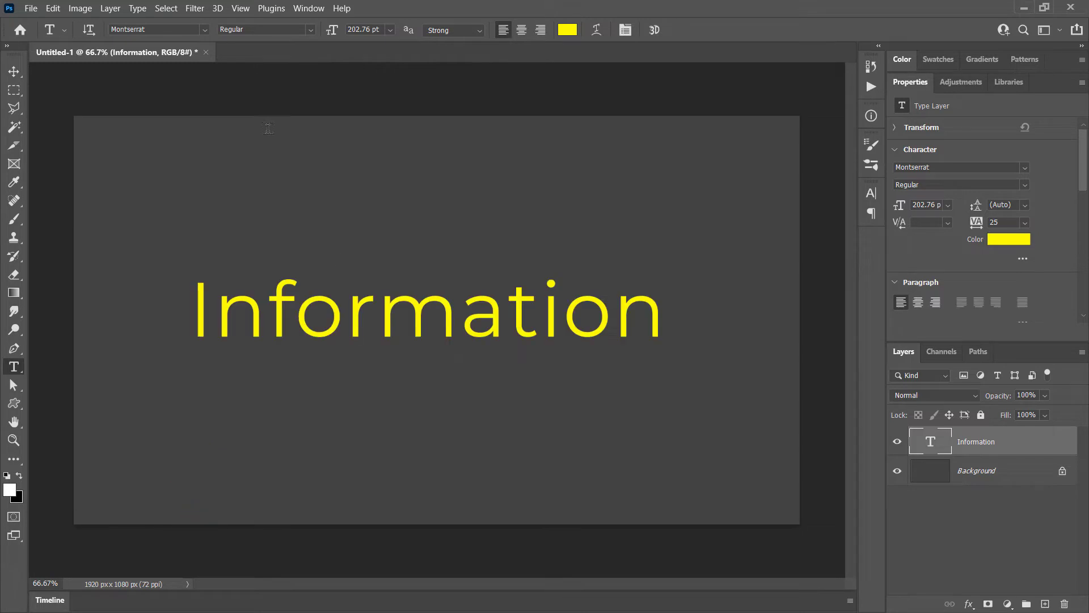
{"action": "left_click", "coordinate": [89, 32]}
{"action": "left_click", "coordinate": [89, 32]}
Set the text's font to Times New Roman Bold and move the text slightly right.
{"action": "left_click", "coordinate": [205, 31]}
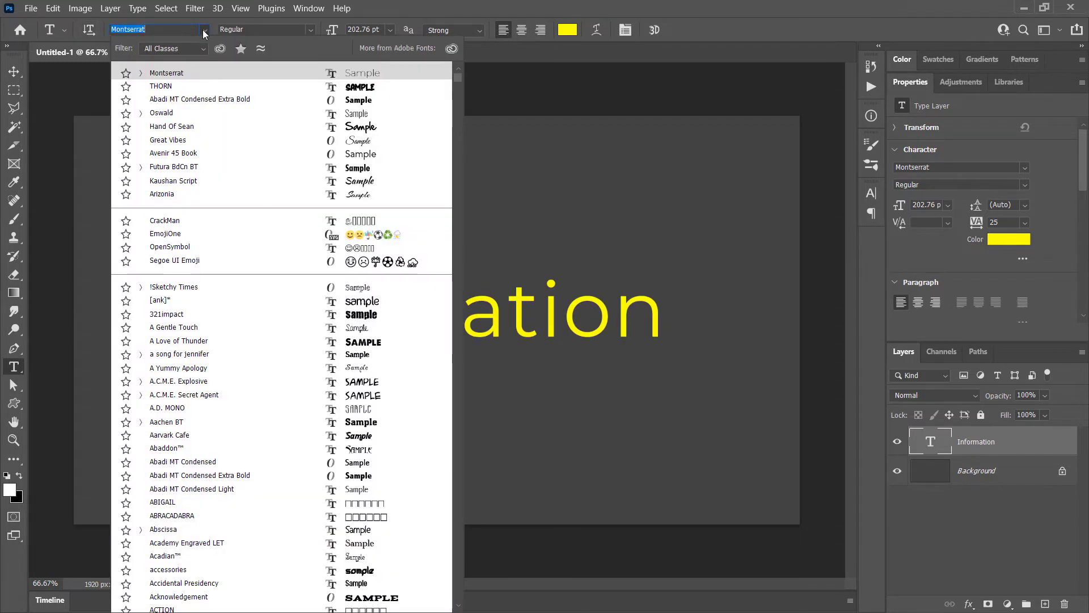
{"action": "left_click", "coordinate": [176, 31]}
{"action": "double_click", "coordinate": [176, 31]}
{"action": "type", "text": "times"}
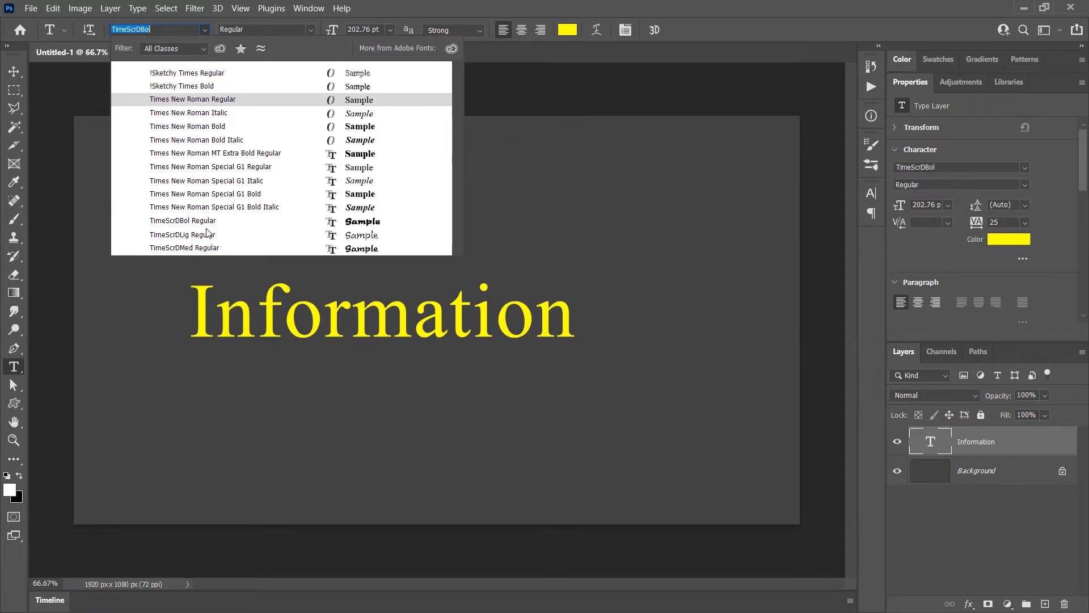
{"action": "left_click", "coordinate": [295, 275]}
{"action": "left_click_drag", "start_coordinate": [283, 295], "coordinate": [332, 299], "text": "ctrl"}
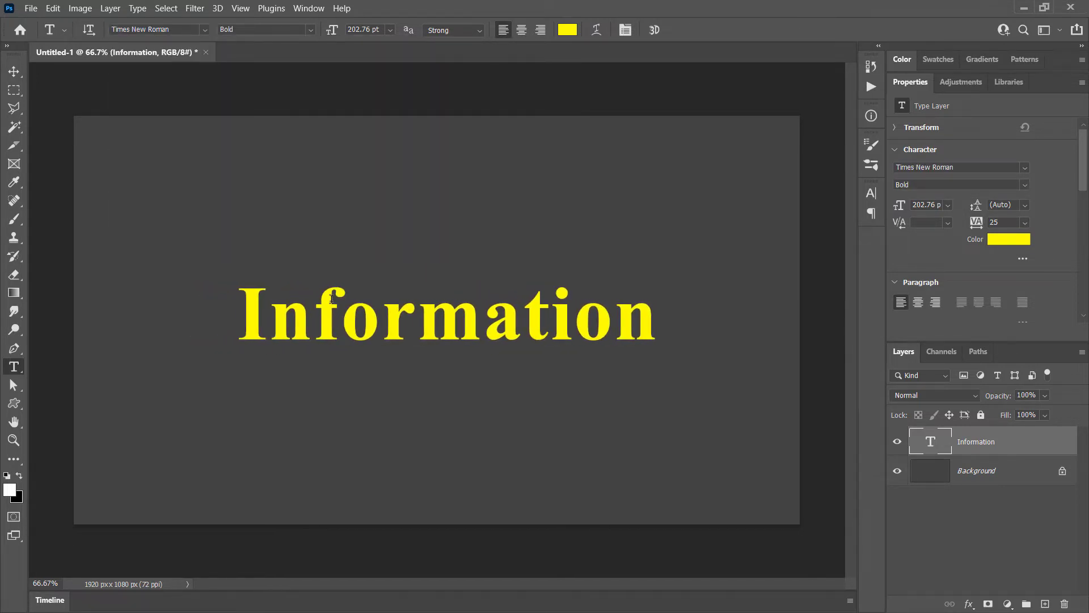
Set the text's font to Poppins SemiBold and shift the text left to about the middle of the canvas.
{"action": "left_click", "coordinate": [203, 30]}
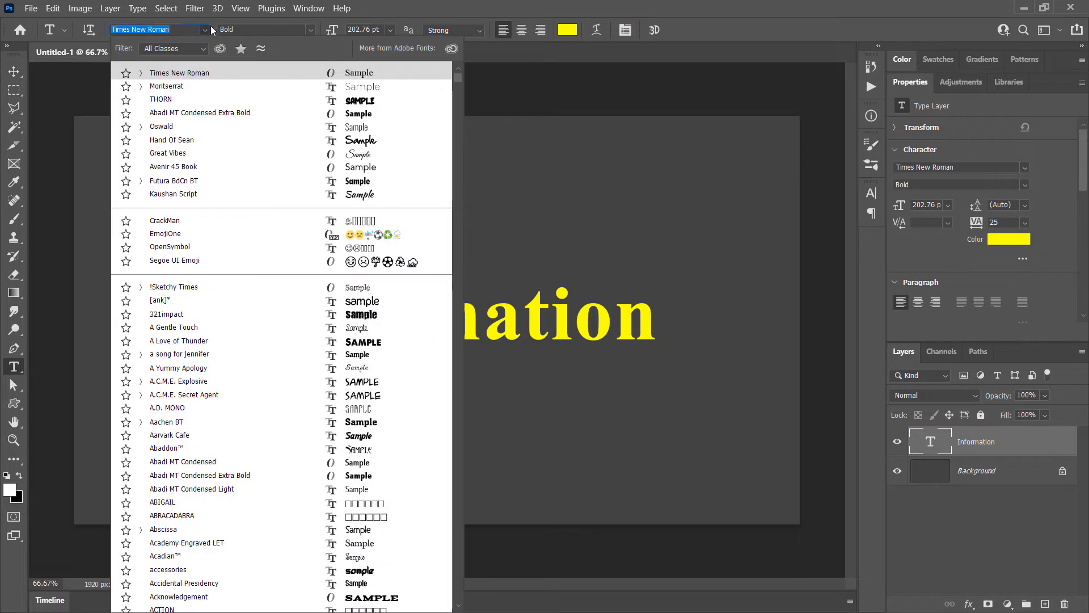
{"action": "type", "text": "poppins"}
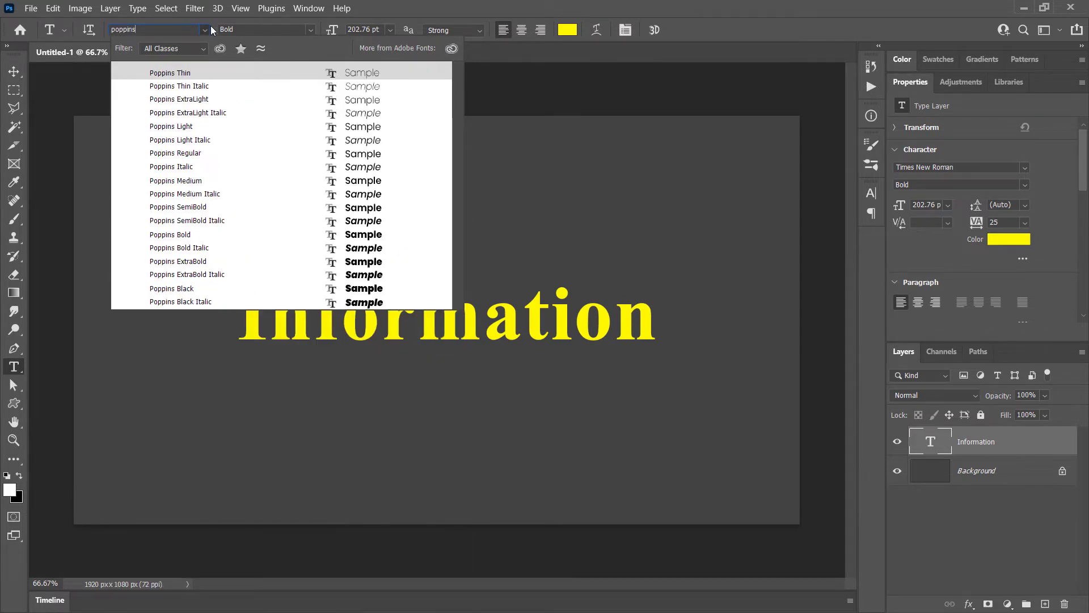
{"action": "key", "text": "Down"}
{"action": "key", "text": "Down"}
{"action": "key", "text": "Down"}
{"action": "key", "text": "Down"}
{"action": "key", "text": "Down"}
{"action": "key", "text": "Down"}
{"action": "key", "text": "Down"}
{"action": "key", "text": "Down"}
{"action": "key", "text": "Down"}
{"action": "key", "text": "Down"}
{"action": "key", "text": "Down"}
{"action": "key", "text": "Down"}
{"action": "key", "text": "Down"}
{"action": "key", "text": "Down"}
{"action": "key", "text": "Down"}
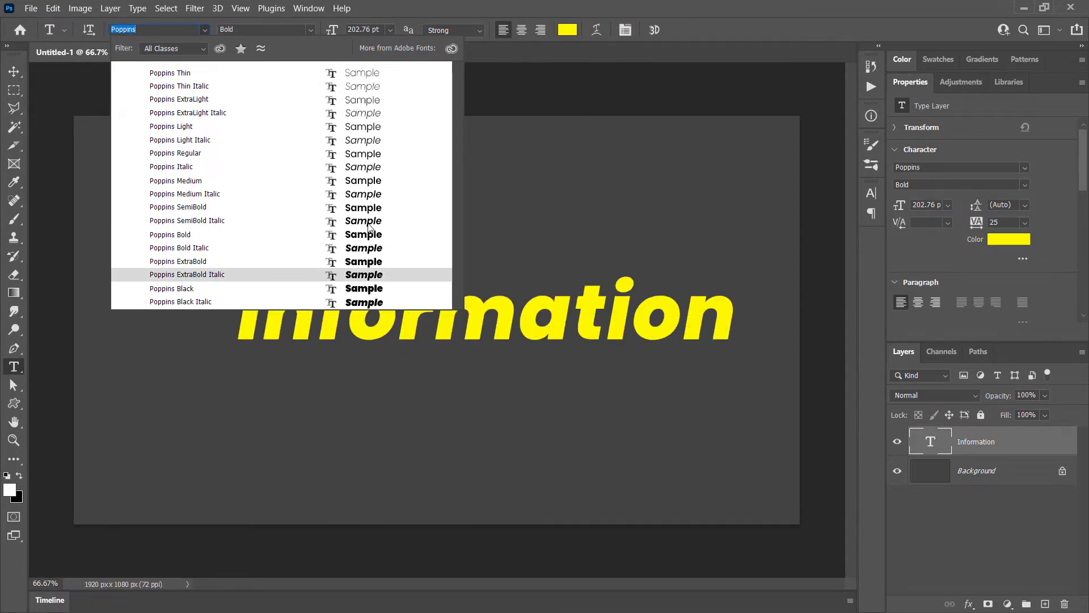
{"action": "left_click", "coordinate": [368, 210]}
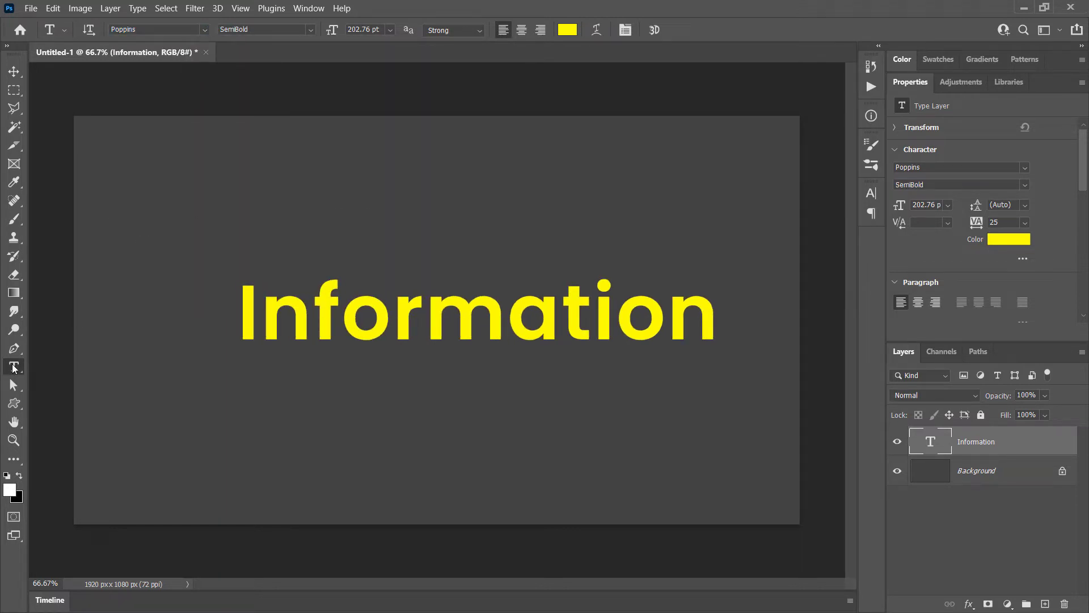
{"action": "left_click_drag", "start_coordinate": [494, 307], "coordinate": [463, 313]}
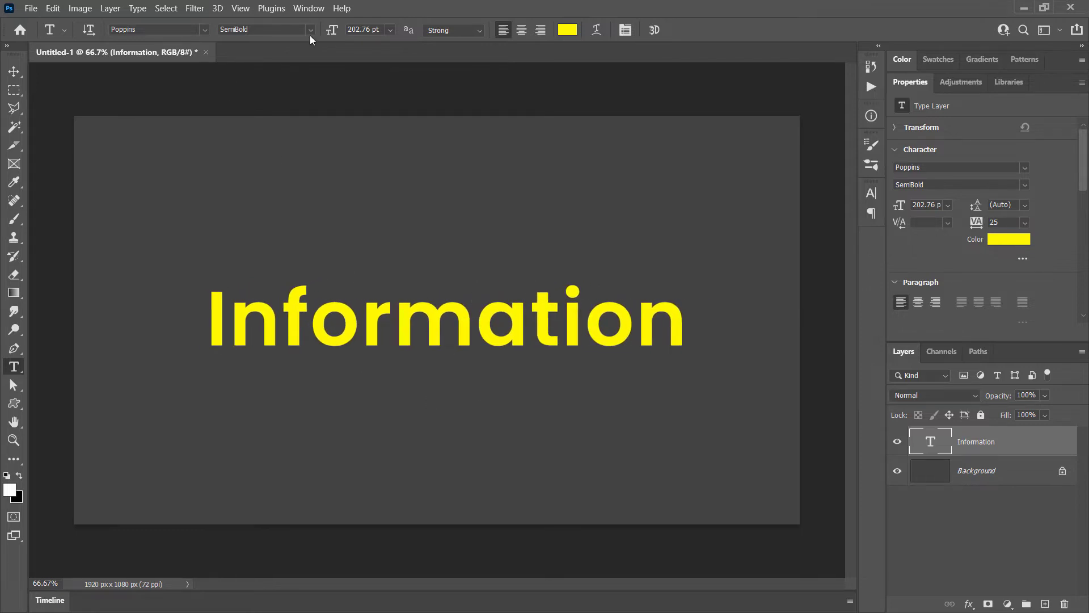
Try the Light style of the Poppins font and set the text's style to ExtraBold.
{"action": "left_click", "coordinate": [310, 30]}
{"action": "left_click", "coordinate": [268, 89]}
{"action": "left_click", "coordinate": [310, 29]}
{"action": "left_click", "coordinate": [294, 203]}
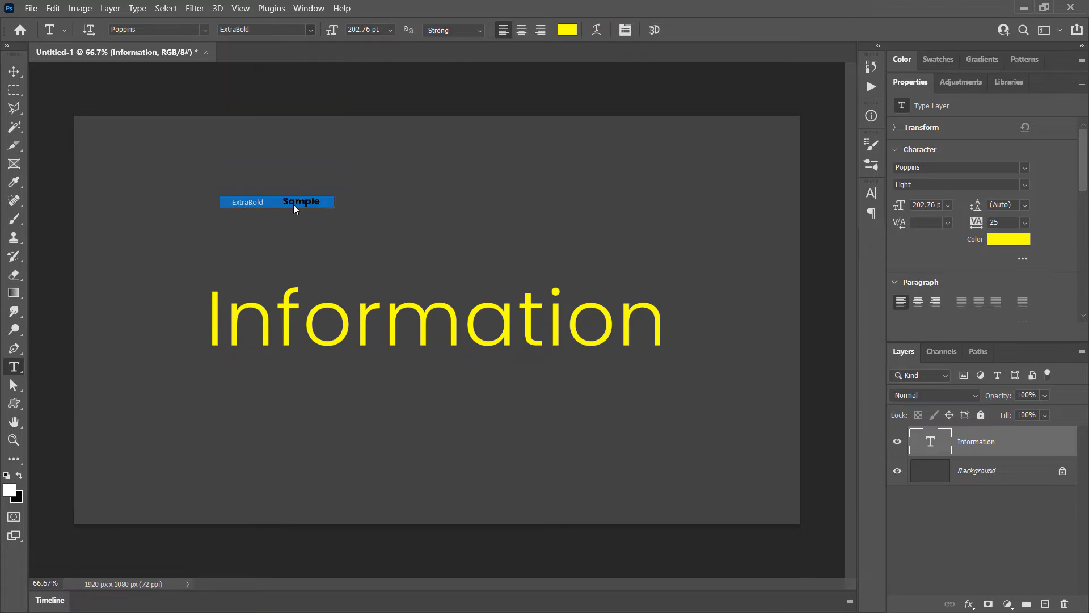
Try text sizes of 266 pt, 48 pt, 100 pt and 50 pt on the "Information" layer, undoing the last one.
{"action": "left_click_drag", "start_coordinate": [333, 36], "coordinate": [377, 33]}
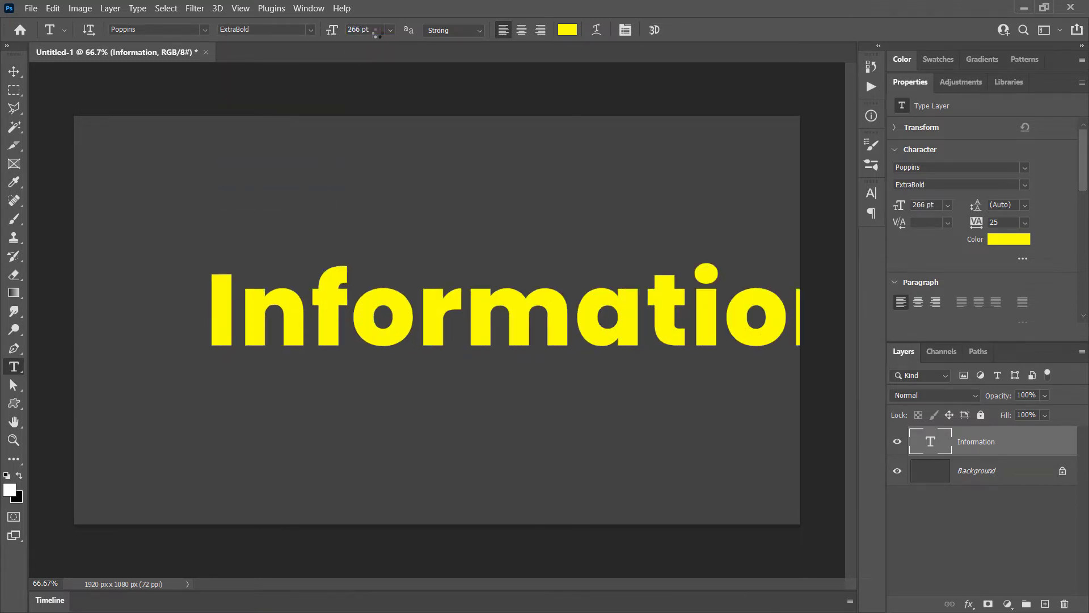
{"action": "left_click", "coordinate": [388, 31]}
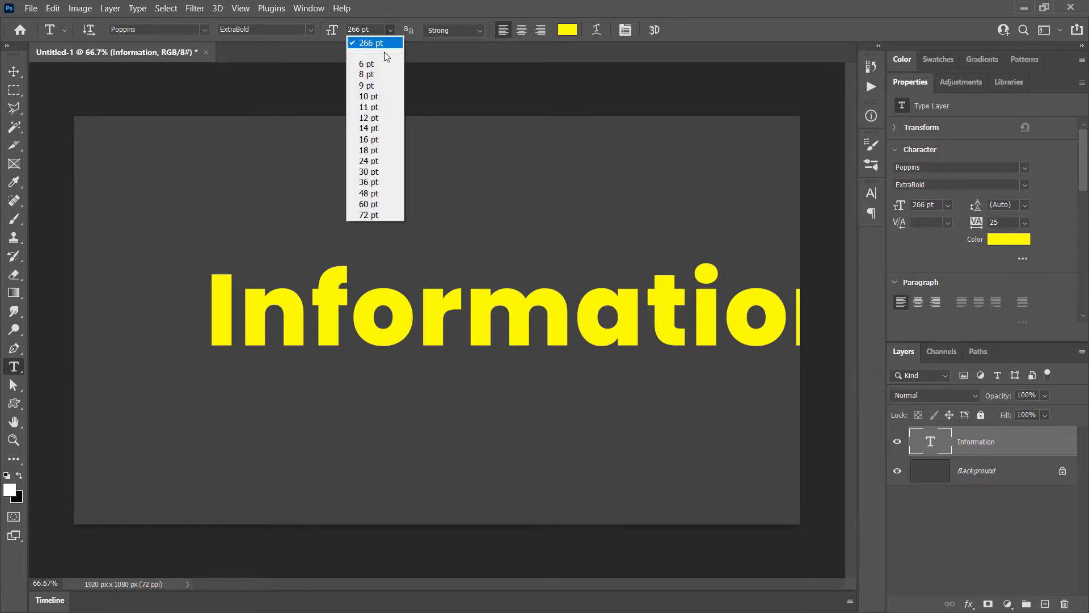
{"action": "left_click", "coordinate": [374, 193]}
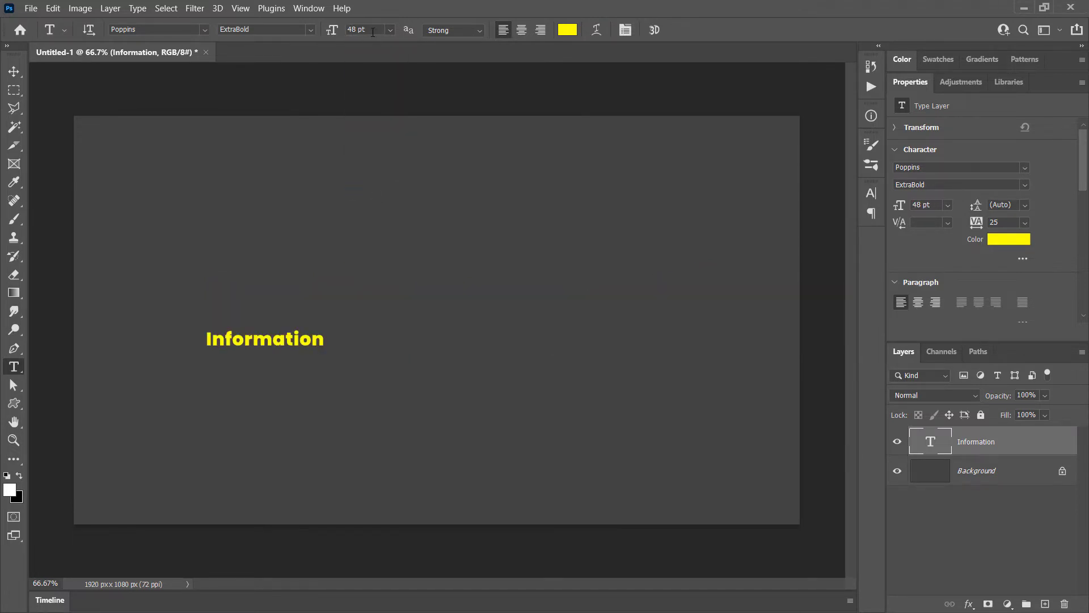
{"action": "type", "text": "100"}
{"action": "key", "text": "Return"}
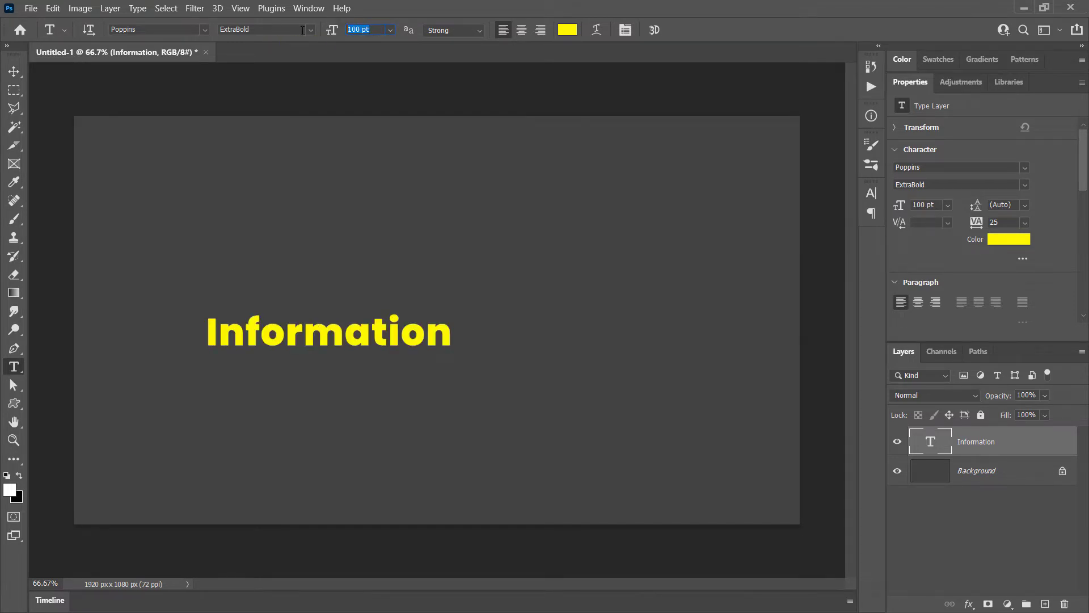
{"action": "type", "text": "50"}
{"action": "key", "text": "Return"}
{"action": "key", "text": "ctrl+z"}
Set the text size to 50 mm and move the text up and right toward the middle of the canvas.
{"action": "triple_click", "coordinate": [379, 29]}
{"action": "type", "text": "50mm"}
{"action": "key", "text": "Return"}
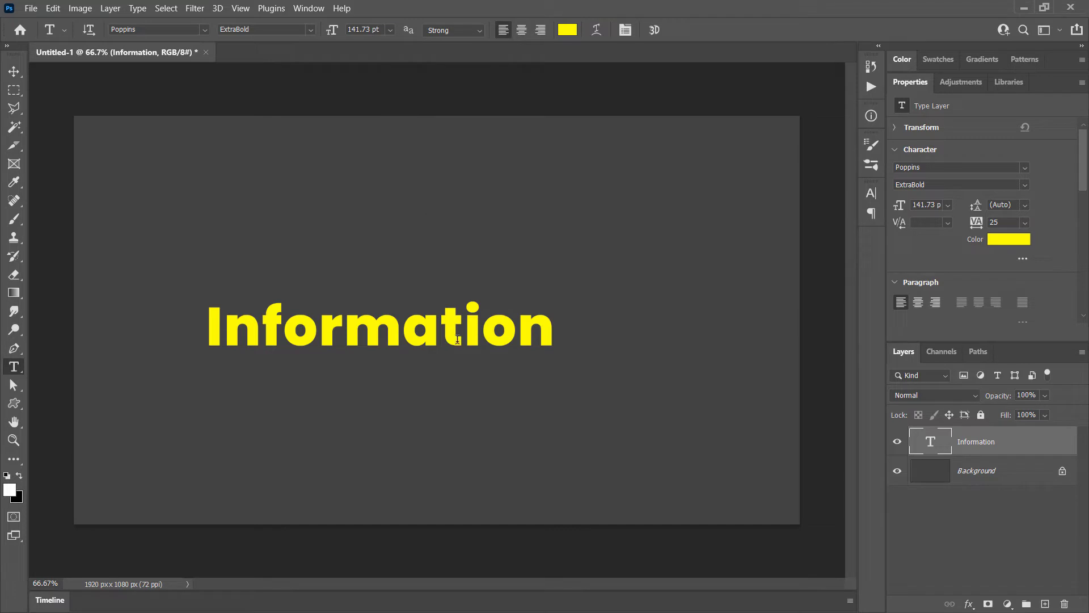
{"action": "left_click_drag", "start_coordinate": [467, 342], "coordinate": [507, 318]}
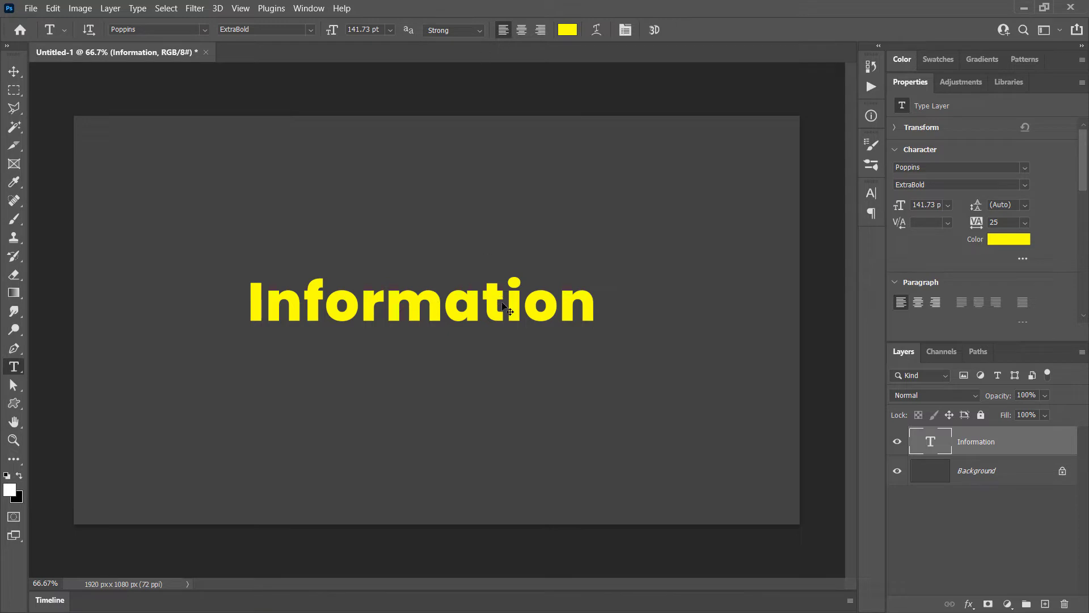
Scale the "Information" text down proportionally to about 116.51 pt with Free Transform and apply it.
{"action": "key", "text": "ctrl+t"}
{"action": "left_click_drag", "start_coordinate": [597, 275], "coordinate": [535, 287]}
{"action": "key", "text": "Return"}
Examine the edge pixels of the "Information" letters up close, especially around the dot of the "i".
{"action": "key", "text": "z"}
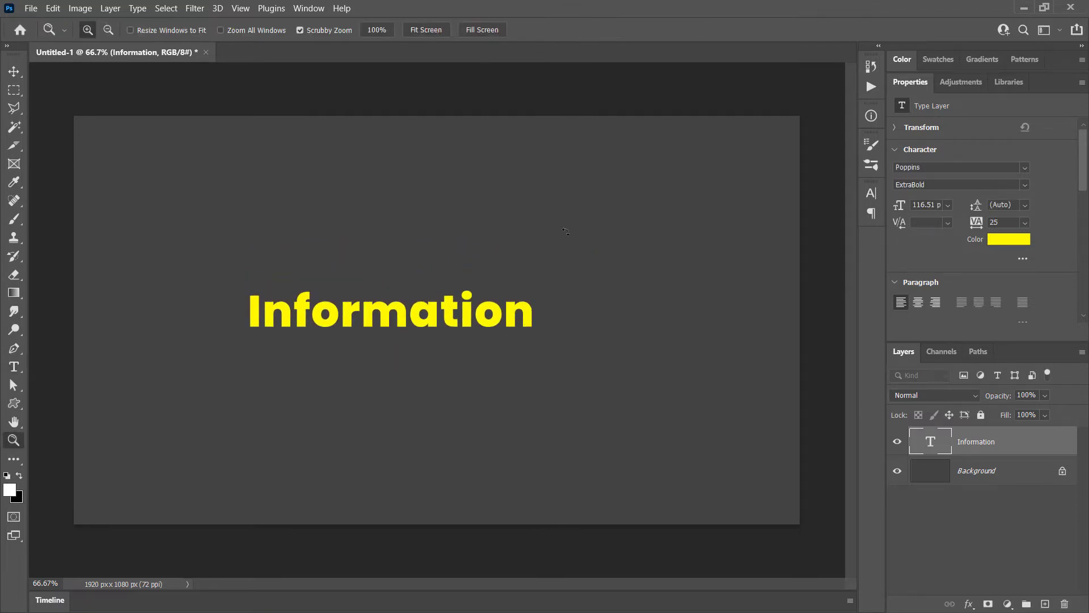
{"action": "left_click", "coordinate": [455, 298]}
{"action": "left_click_drag", "start_coordinate": [454, 298], "coordinate": [470, 281]}
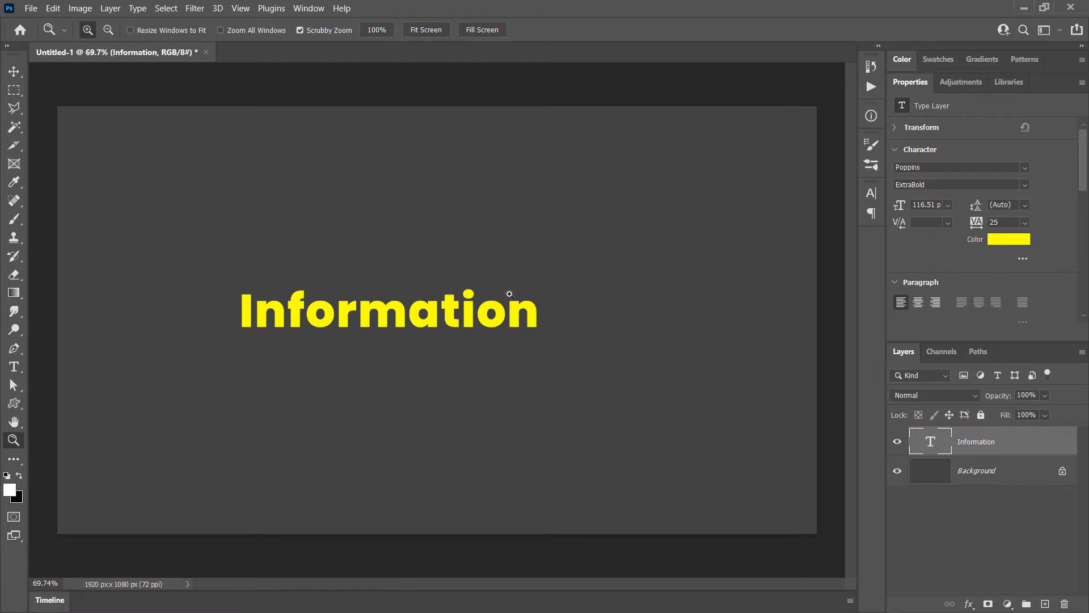
{"action": "left_click_drag", "start_coordinate": [468, 296], "coordinate": [516, 275]}
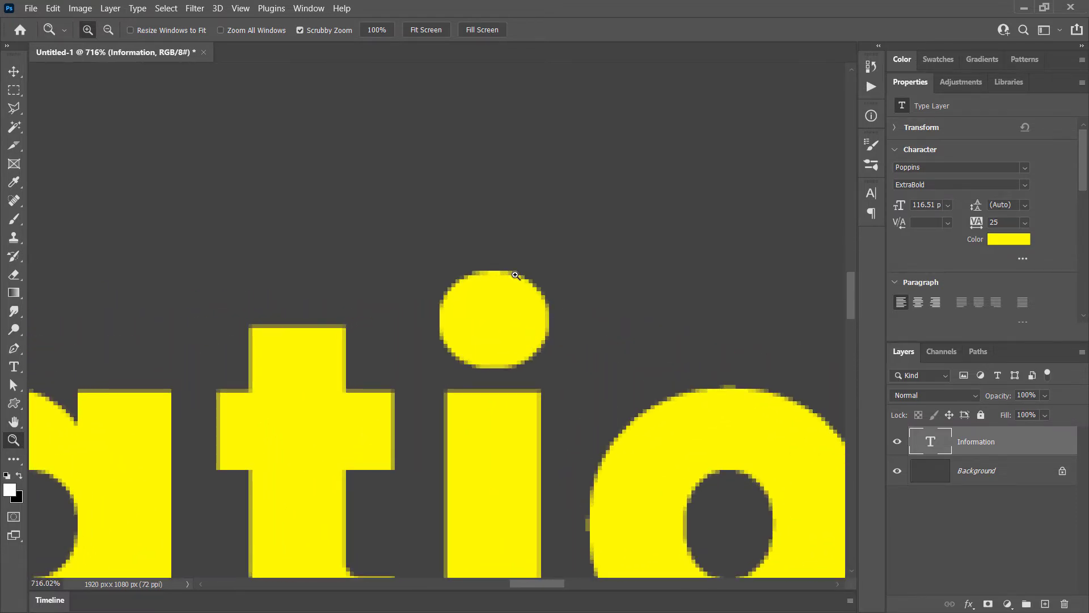
{"action": "left_click_drag", "start_coordinate": [445, 293], "coordinate": [499, 365]}
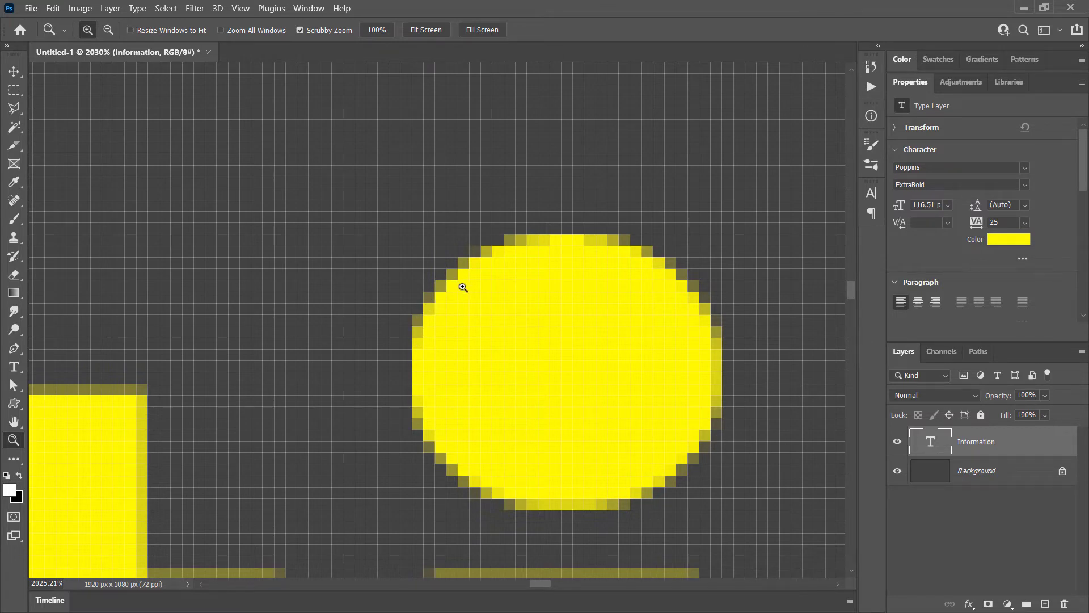
{"action": "left_click_drag", "start_coordinate": [452, 274], "coordinate": [474, 299]}
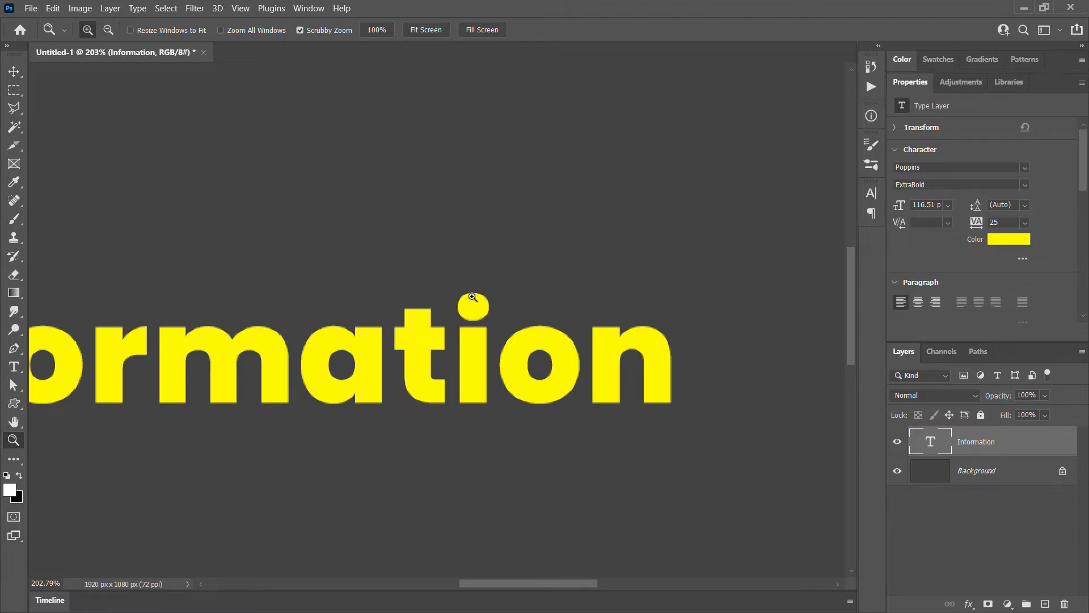
{"action": "left_click_drag", "start_coordinate": [458, 301], "coordinate": [553, 434]}
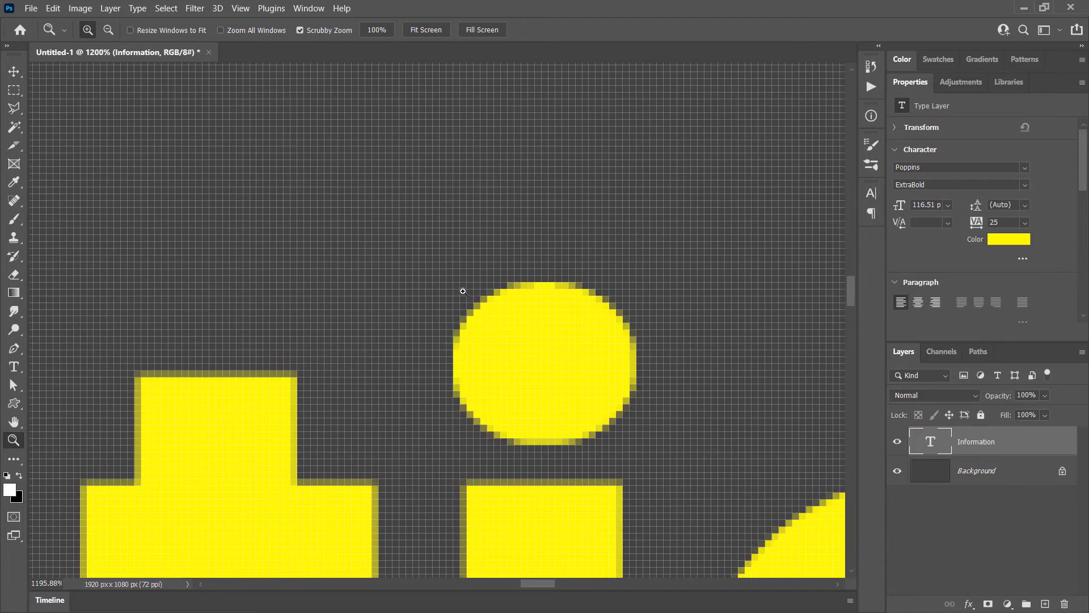
{"action": "left_click_drag", "start_coordinate": [462, 292], "coordinate": [506, 350]}
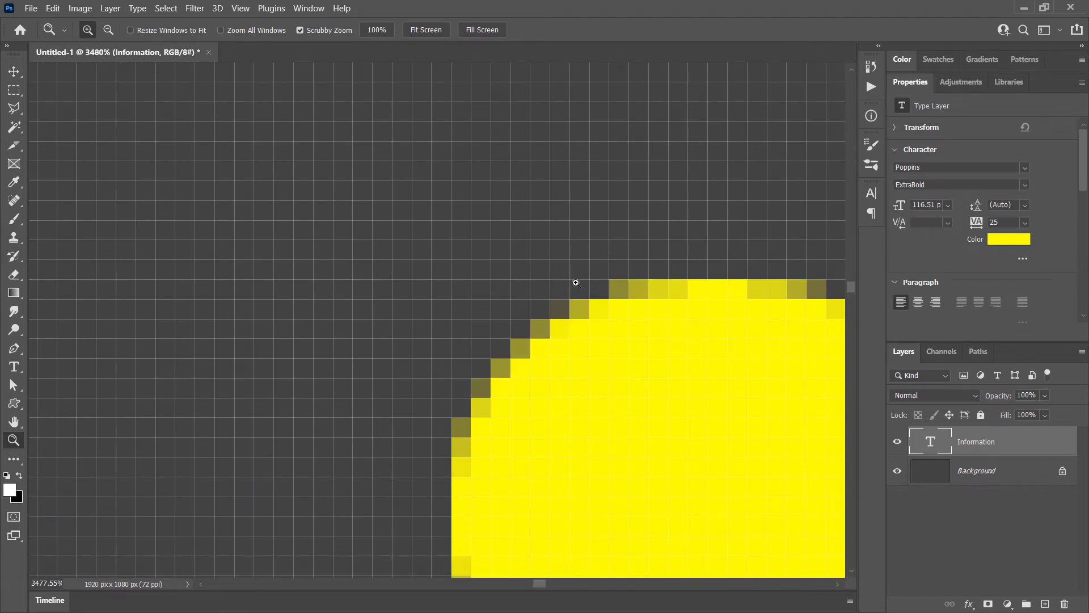
{"action": "left_click_drag", "start_coordinate": [600, 357], "coordinate": [508, 308]}
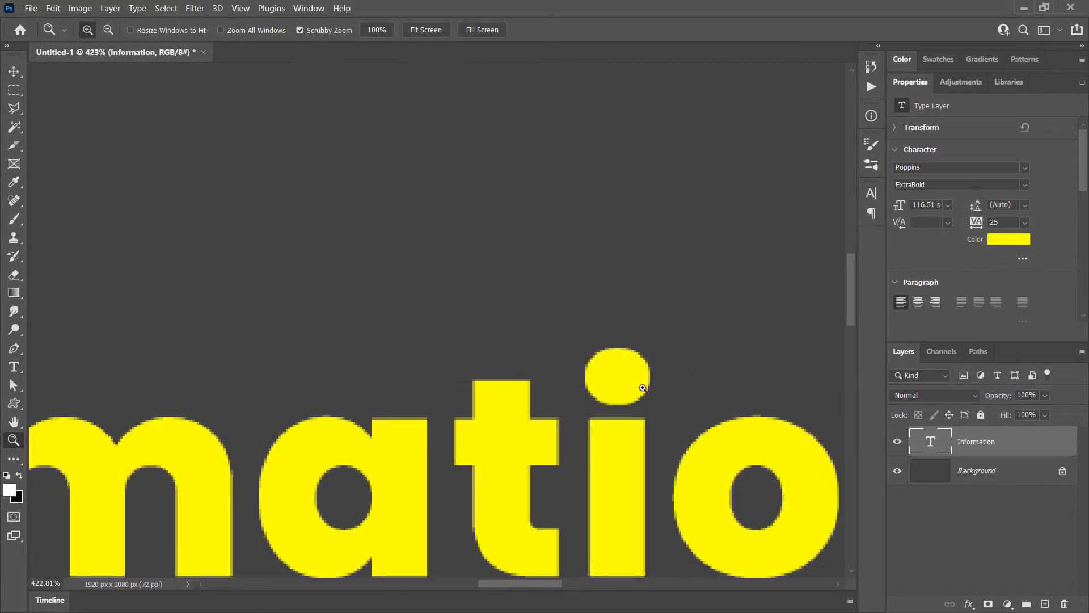
Try the None anti-aliasing method on the "Information" text and inspect the letter edges around the "i" dot.
{"action": "left_click", "coordinate": [13, 366]}
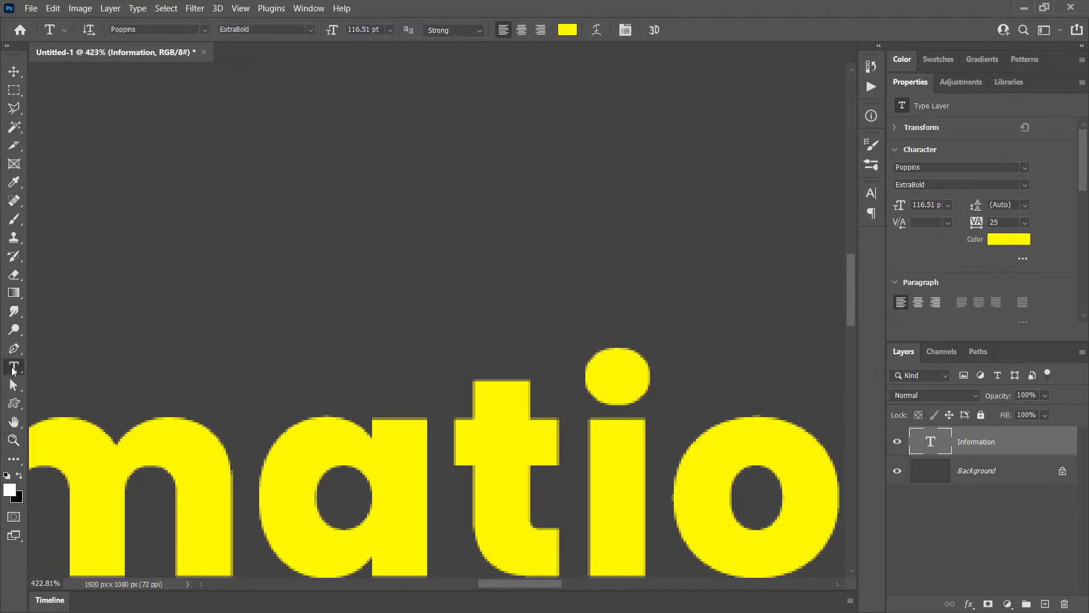
{"action": "left_click", "coordinate": [467, 32]}
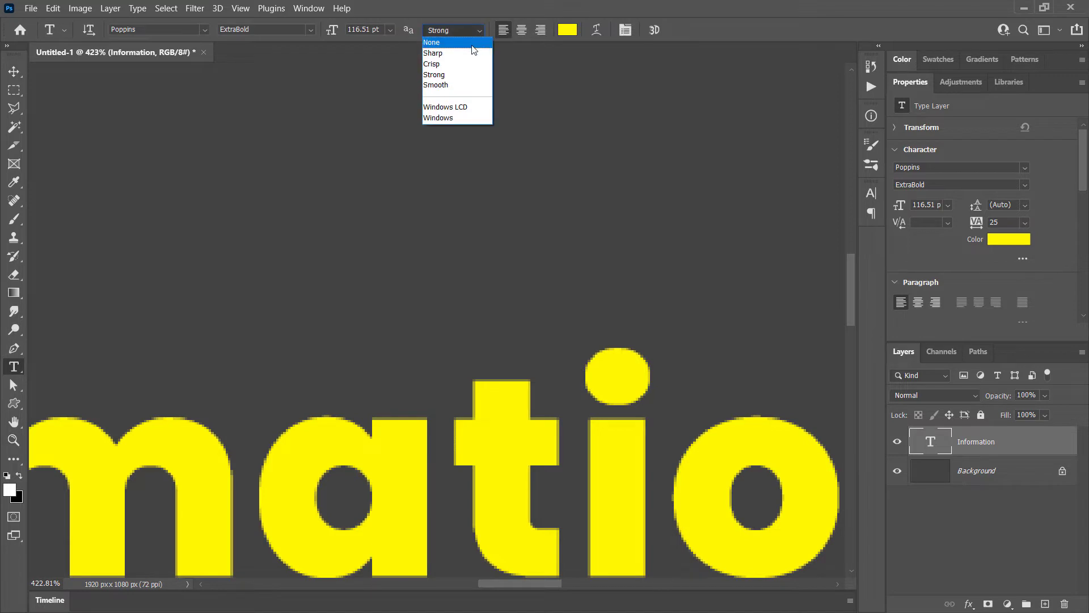
{"action": "left_click", "coordinate": [474, 45]}
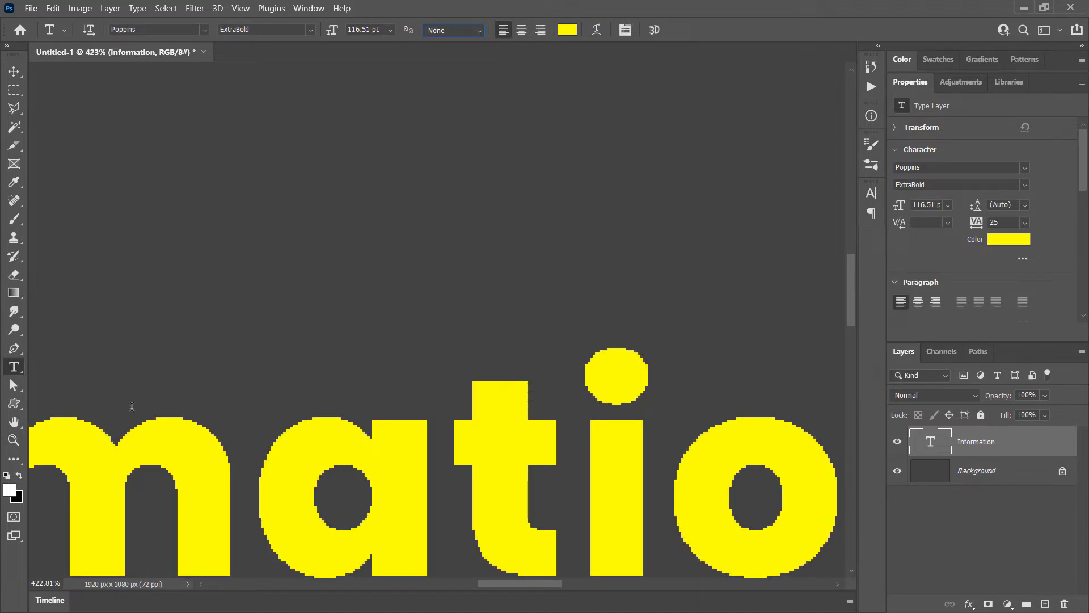
{"action": "left_click", "coordinate": [14, 439]}
{"action": "left_click_drag", "start_coordinate": [627, 366], "coordinate": [601, 488]}
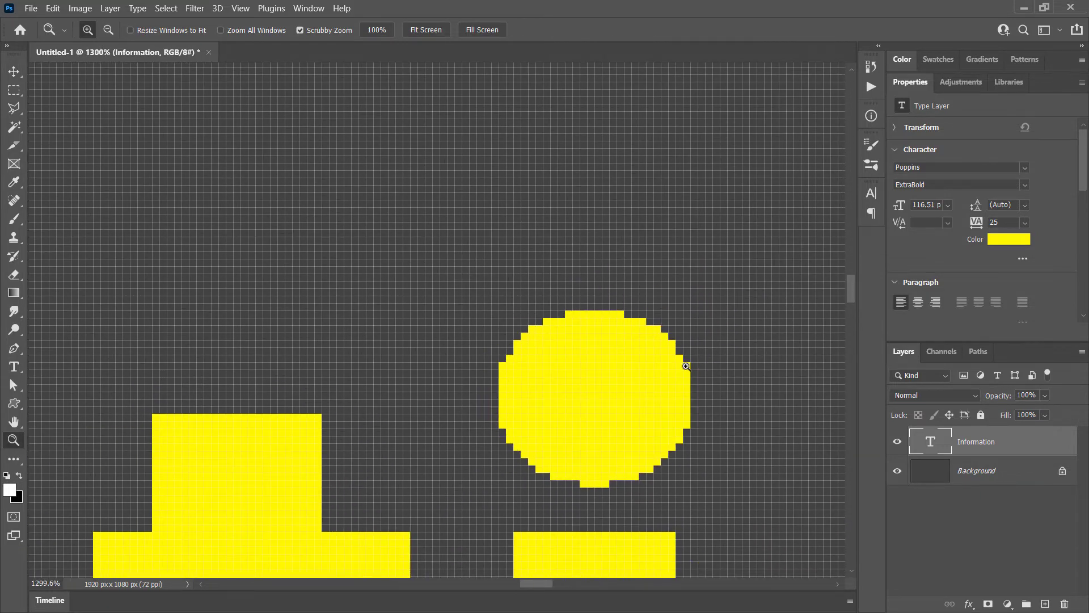
{"action": "left_click_drag", "start_coordinate": [638, 423], "coordinate": [596, 389]}
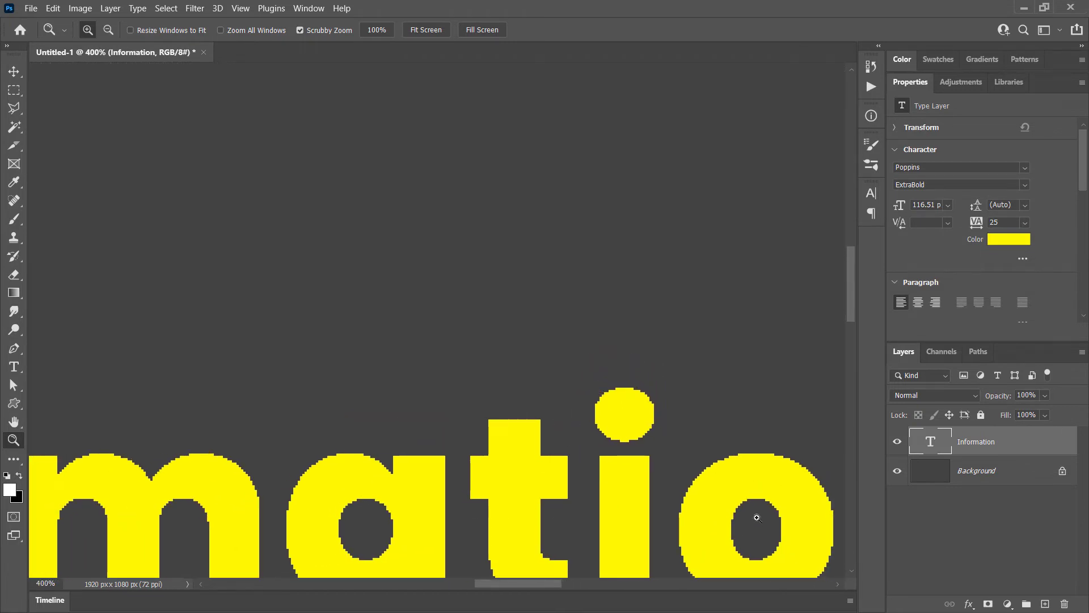
Set the text's anti-aliasing method back to Strong and bring the whole word "Information" back into view.
{"action": "left_click", "coordinate": [13, 366]}
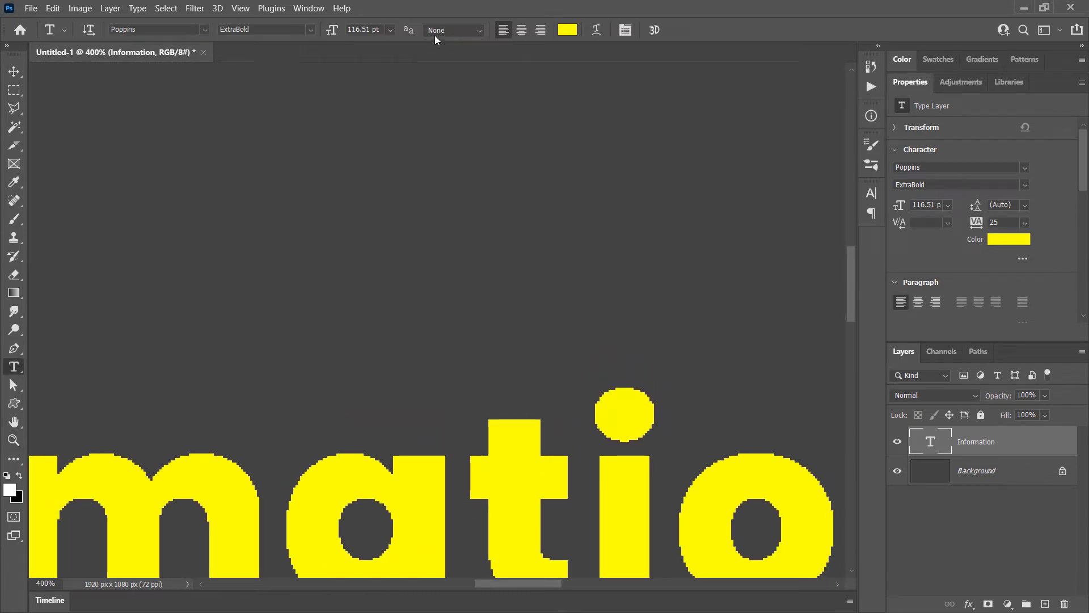
{"action": "left_click", "coordinate": [453, 30]}
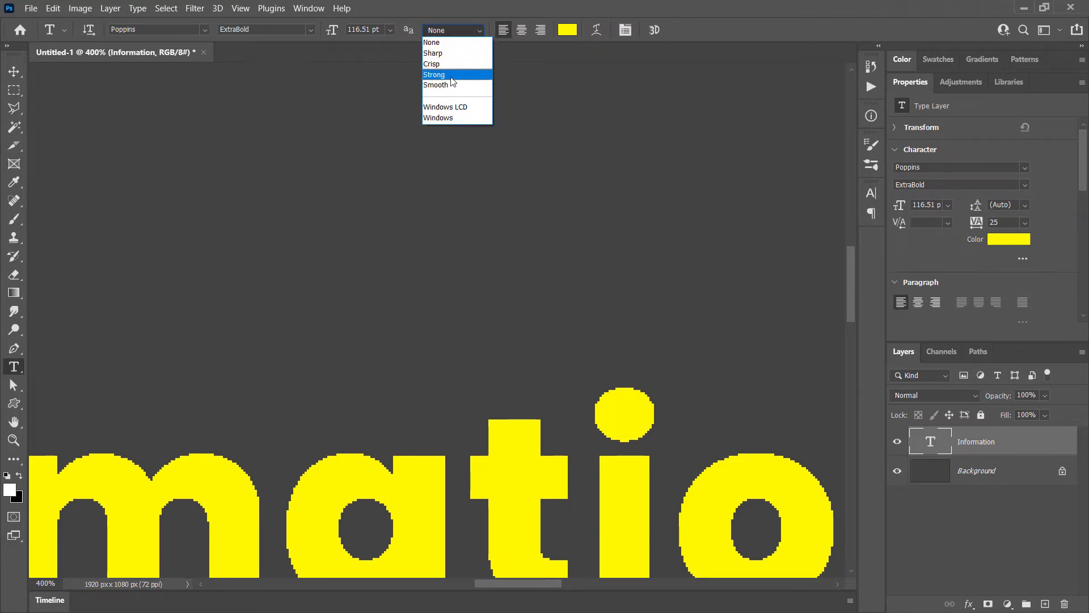
{"action": "left_click", "coordinate": [451, 75]}
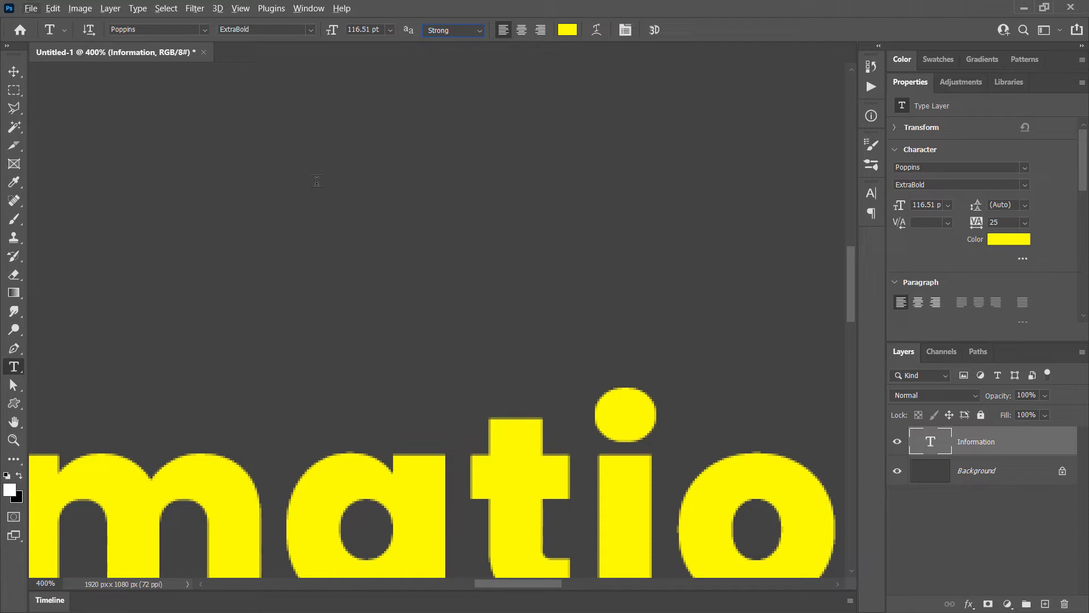
{"action": "left_click", "coordinate": [14, 441]}
{"action": "left_click_drag", "start_coordinate": [230, 399], "coordinate": [202, 299]}
{"action": "left_click_drag", "start_coordinate": [275, 444], "coordinate": [478, 306]}
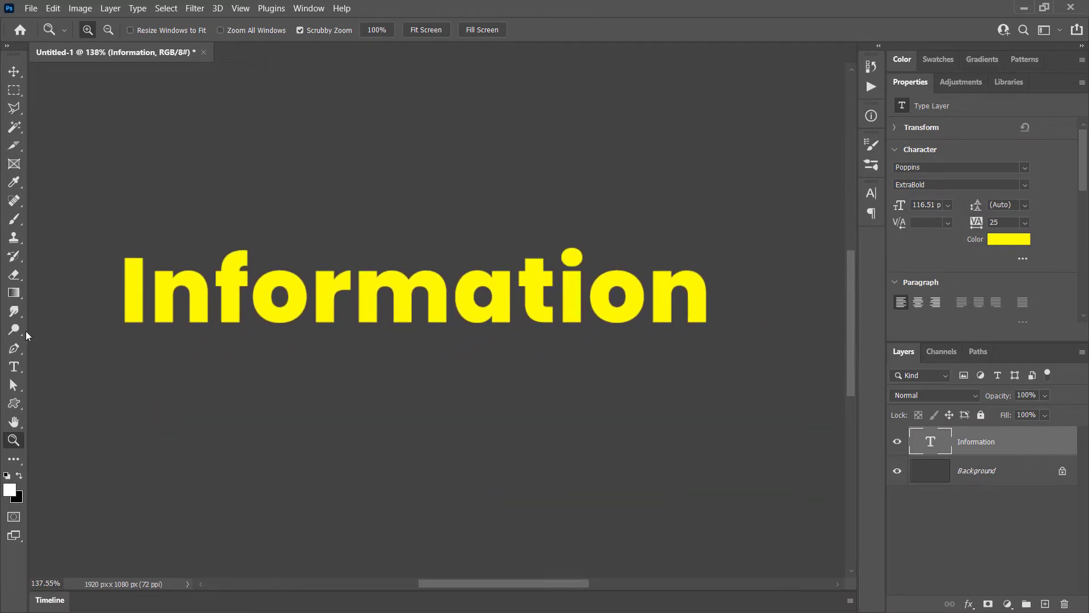
Try center alignment on the single-line "Information" text and return it to left alignment.
{"action": "left_click", "coordinate": [15, 367]}
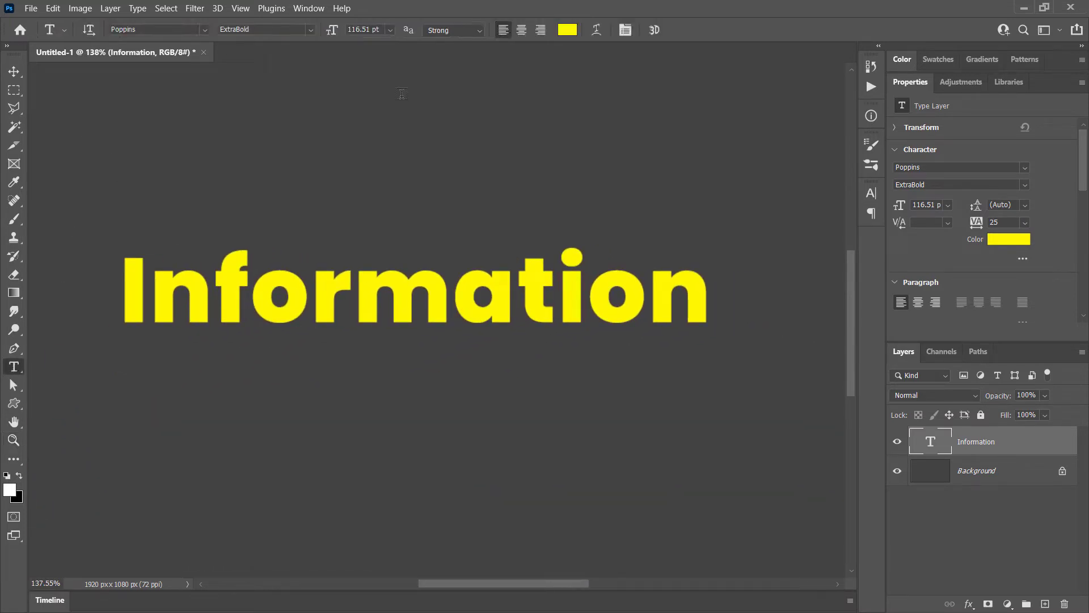
{"action": "scroll", "coordinate": [290, 248], "scroll_direction": "down", "scroll_amount": 4}
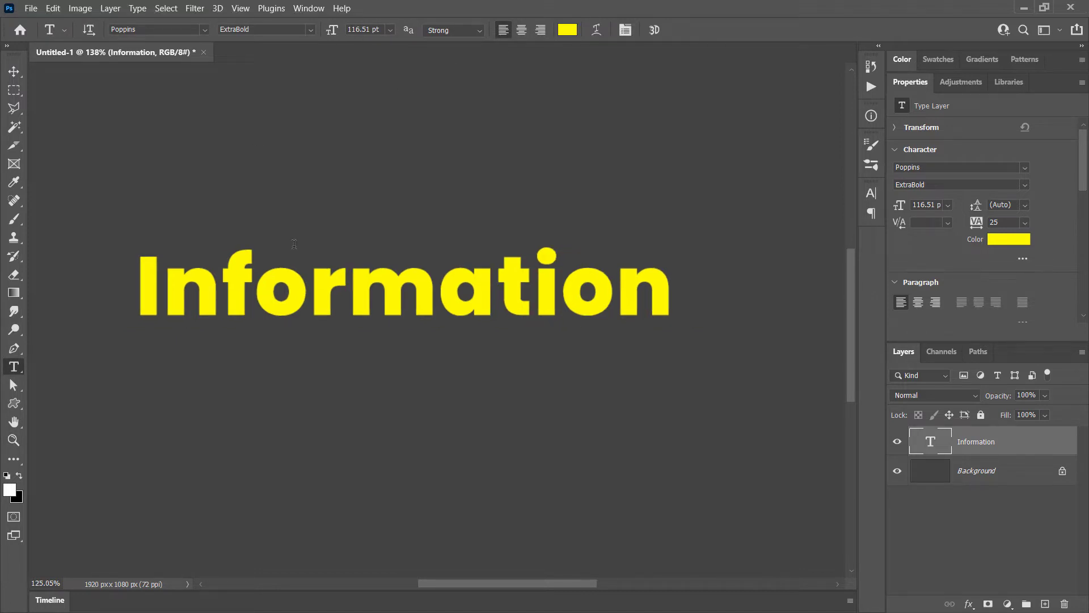
{"action": "left_click", "coordinate": [522, 30]}
{"action": "left_click", "coordinate": [503, 29]}
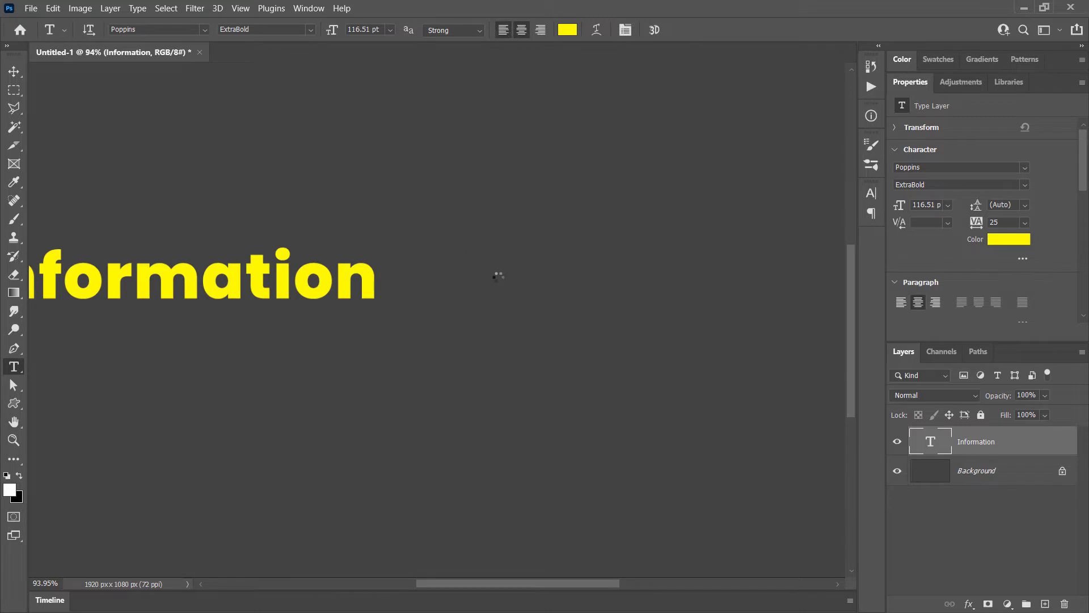
Add the lines "Middle" and "Last" below "Information" in the same text layer and commit the text.
{"action": "left_click", "coordinate": [570, 282]}
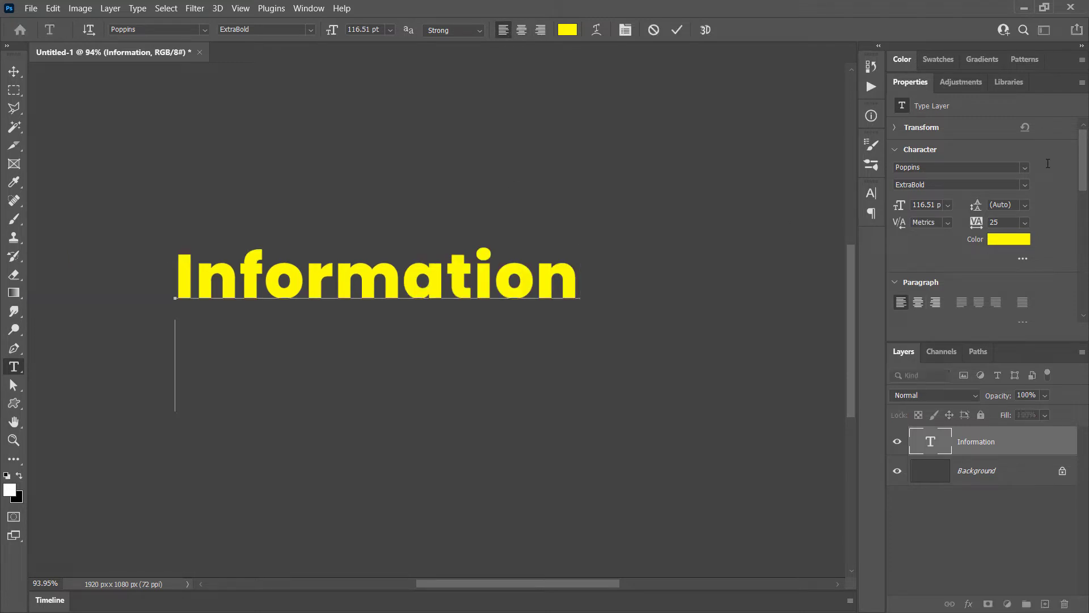
{"action": "key", "text": "Return"}
{"action": "type", "text": "Middle"}
{"action": "key", "text": "Return"}
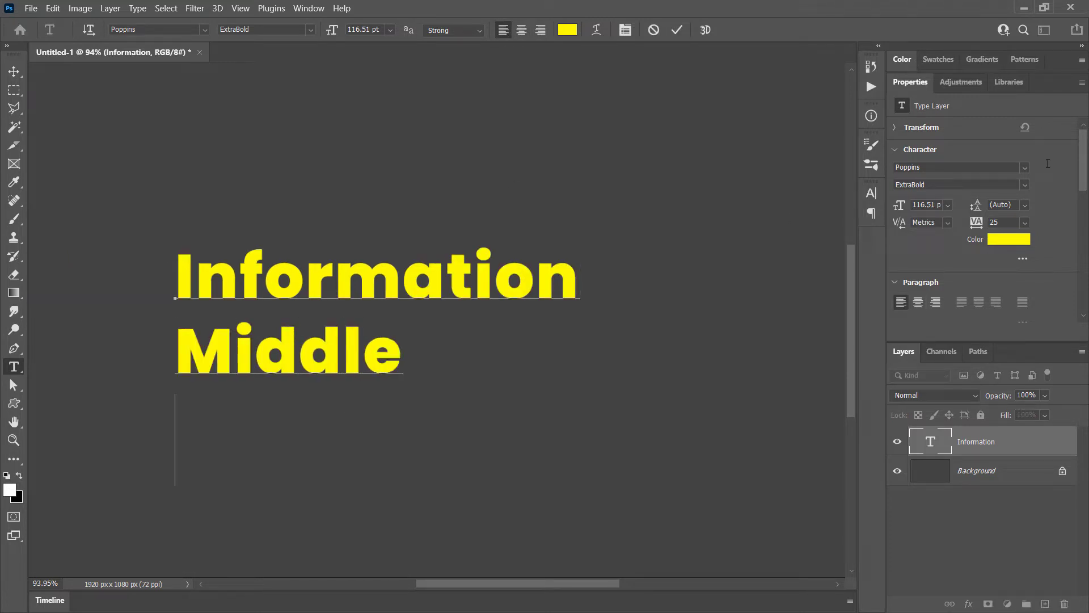
{"action": "type", "text": "Last"}
{"action": "left_click", "coordinate": [364, 220]}
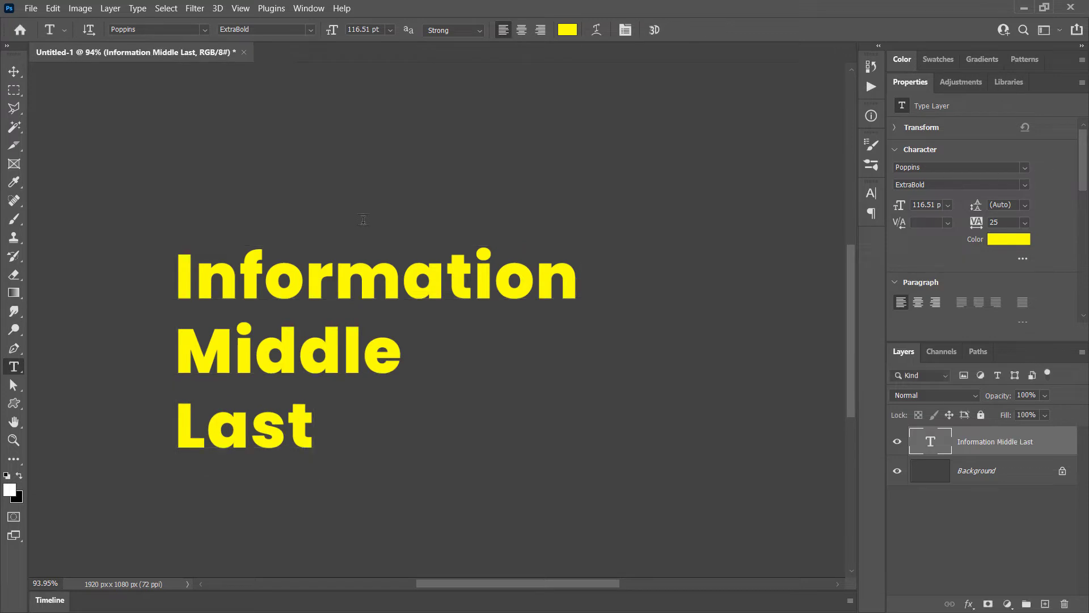
Try center and right alignment on the three-line text, restore left alignment and reposition the text near the middle of the canvas.
{"action": "left_click", "coordinate": [522, 29]}
{"action": "left_click_drag", "start_coordinate": [297, 288], "coordinate": [535, 289]}
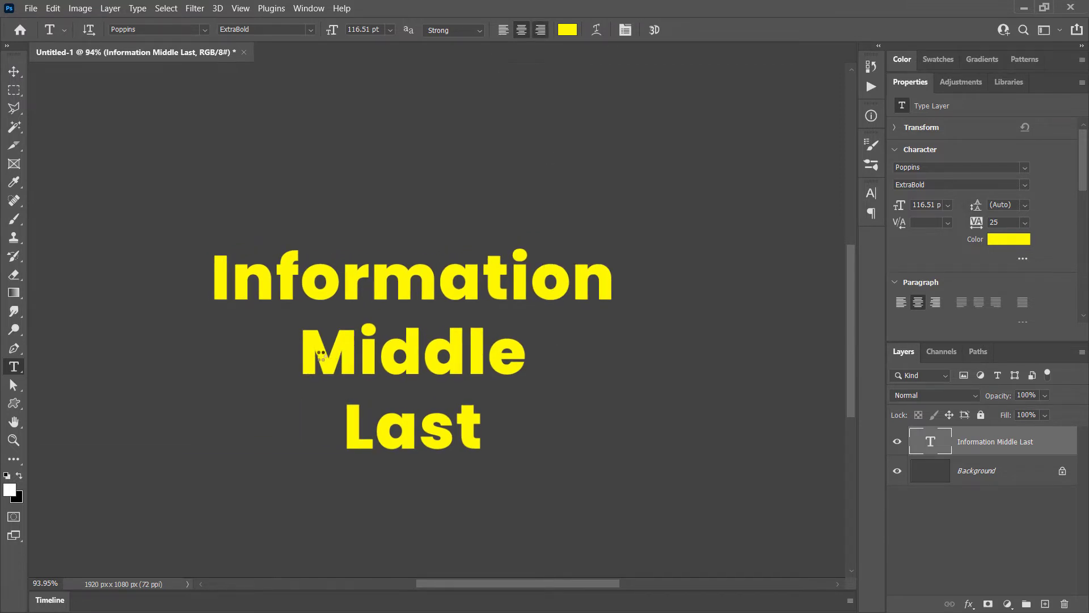
{"action": "left_click", "coordinate": [540, 29]}
{"action": "left_click_drag", "start_coordinate": [313, 287], "coordinate": [465, 286]}
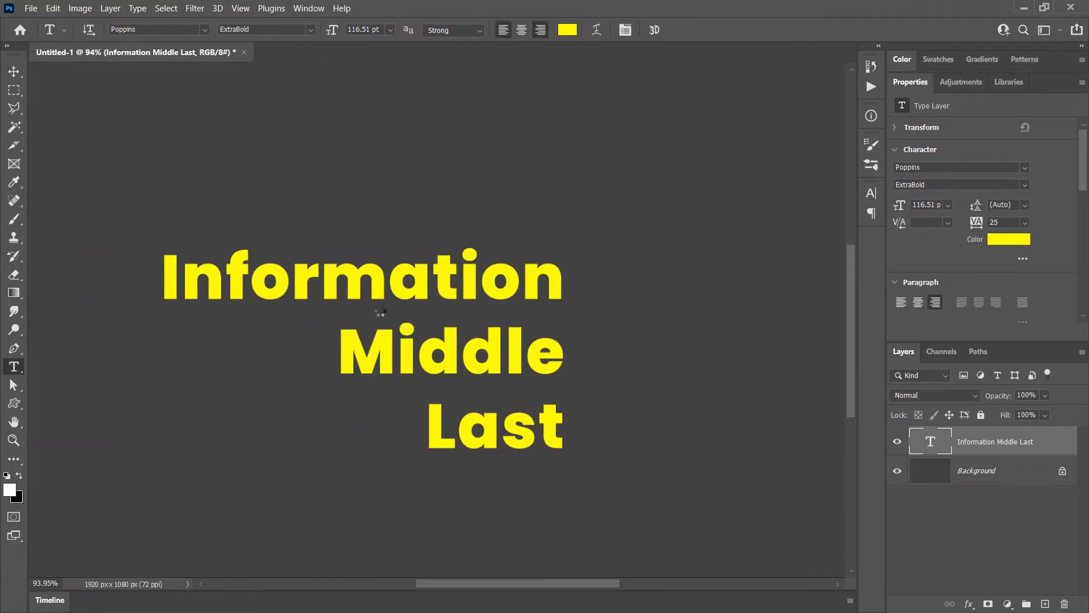
{"action": "left_click_drag", "start_coordinate": [637, 277], "coordinate": [451, 265]}
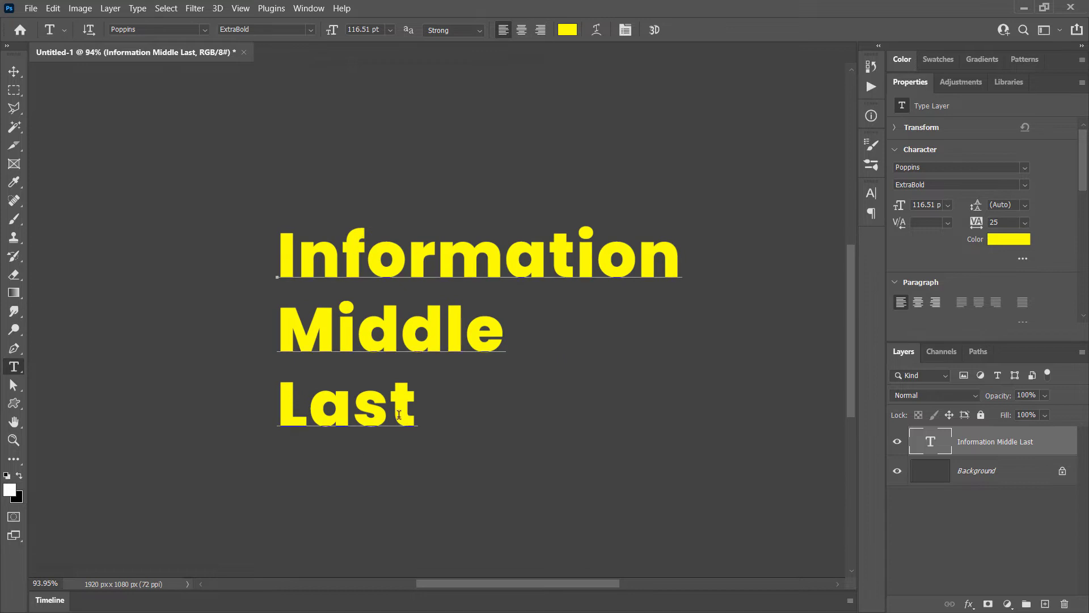
{"action": "left_click_drag", "start_coordinate": [419, 415], "coordinate": [244, 317]}
{"action": "key", "text": "ctrl+Return"}
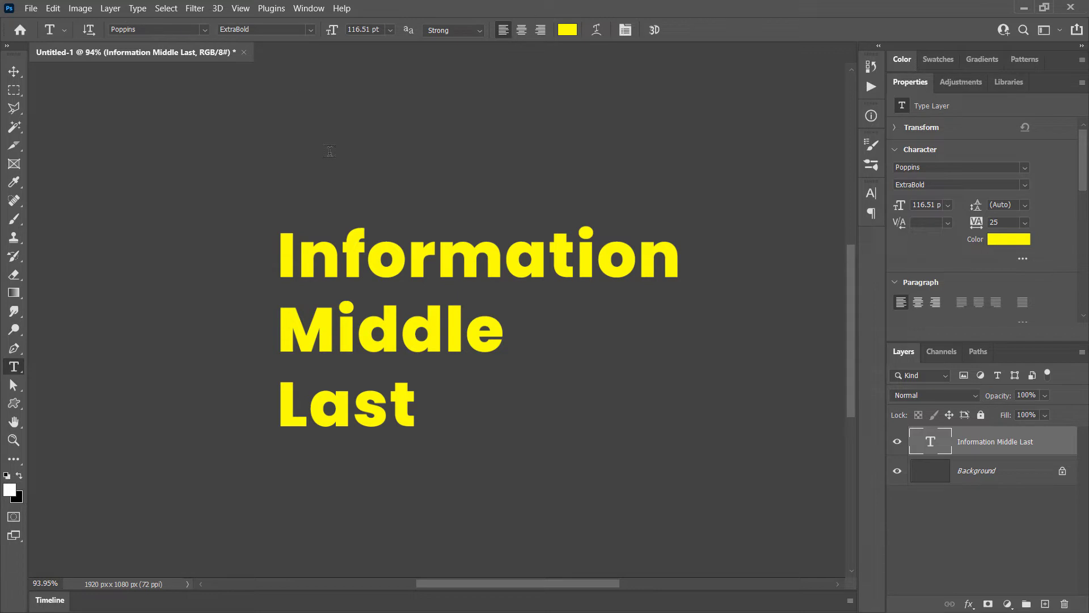
Color the word "Middle" white and set its font style to Regular.
{"action": "left_click_drag", "start_coordinate": [503, 330], "coordinate": [283, 332]}
{"action": "left_click", "coordinate": [567, 31]}
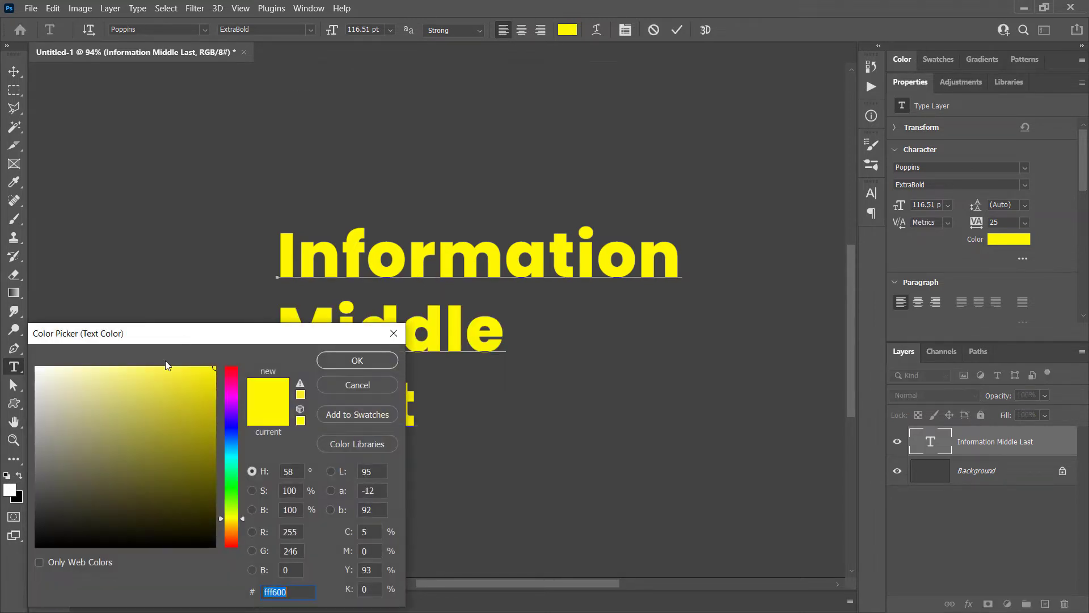
{"action": "left_click_drag", "start_coordinate": [110, 413], "coordinate": [13, 350]}
{"action": "left_click", "coordinate": [357, 360]}
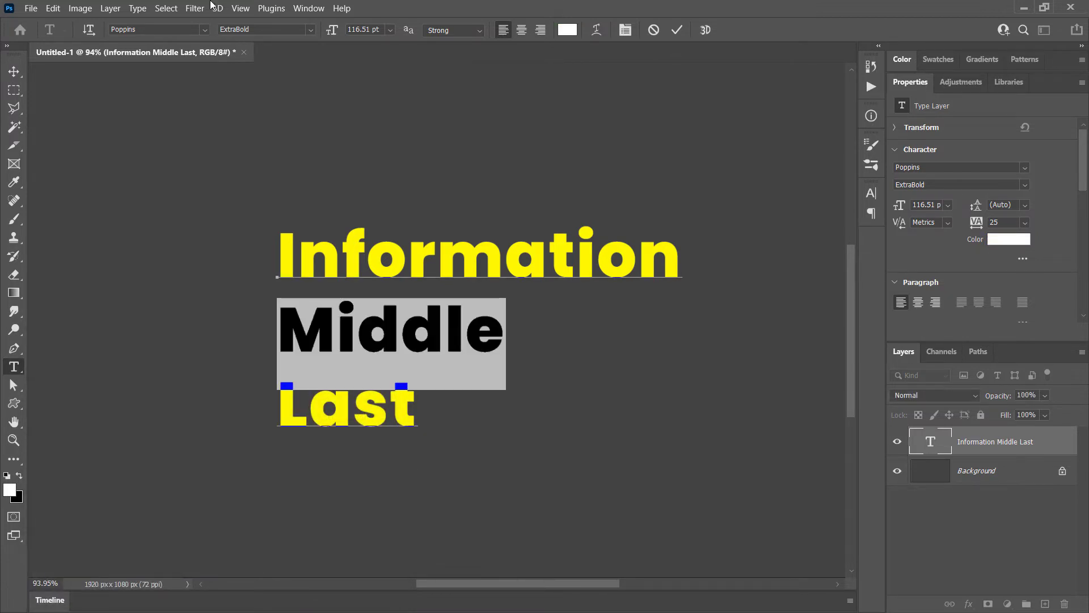
{"action": "left_click", "coordinate": [312, 29]}
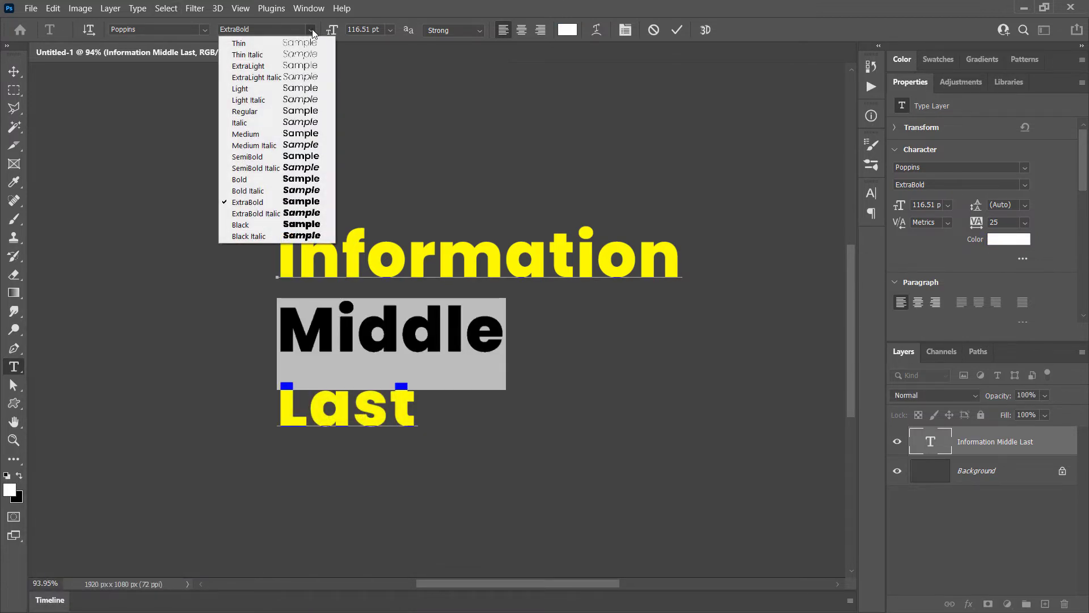
{"action": "left_click", "coordinate": [285, 112]}
{"action": "left_click", "coordinate": [486, 341]}
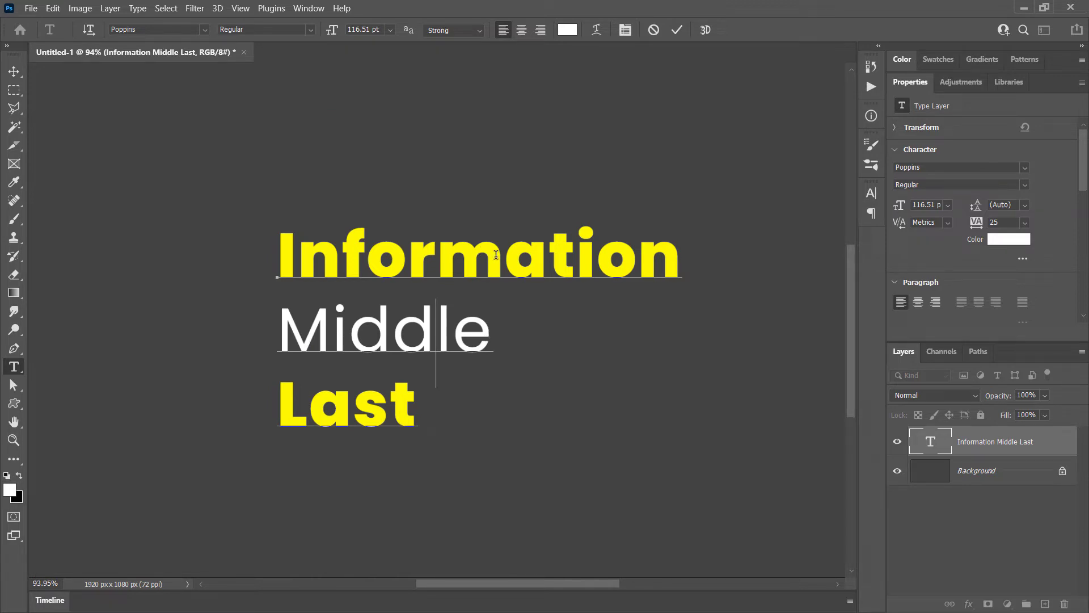
Color only the letter "m" in "Information" bright green and commit the text edit.
{"action": "left_click_drag", "start_coordinate": [500, 254], "coordinate": [432, 254]}
{"action": "left_click", "coordinate": [567, 28]}
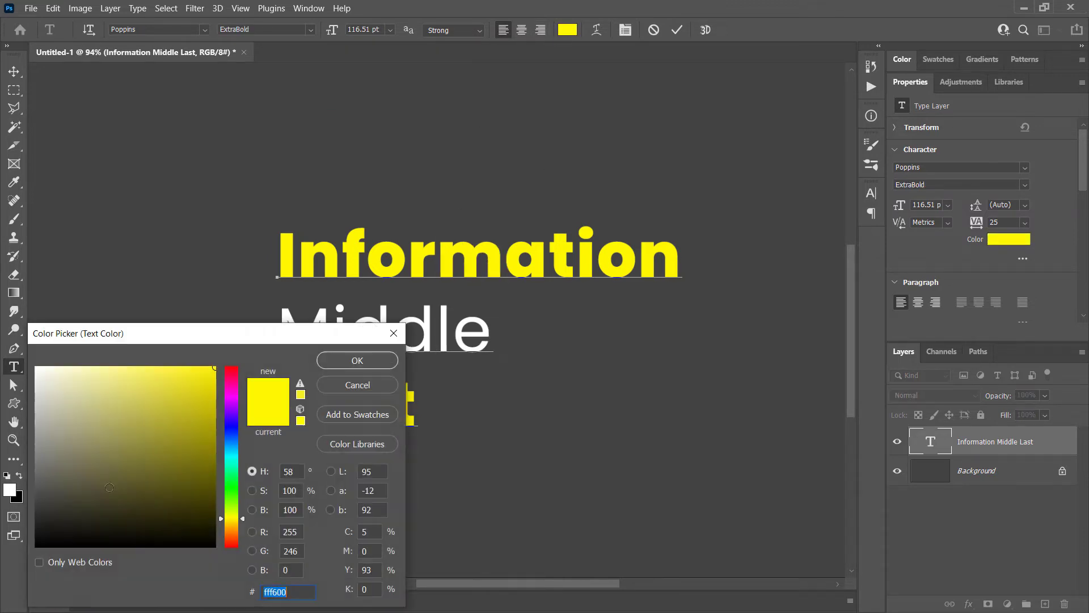
{"action": "left_click", "coordinate": [236, 479]}
{"action": "left_click", "coordinate": [358, 360]}
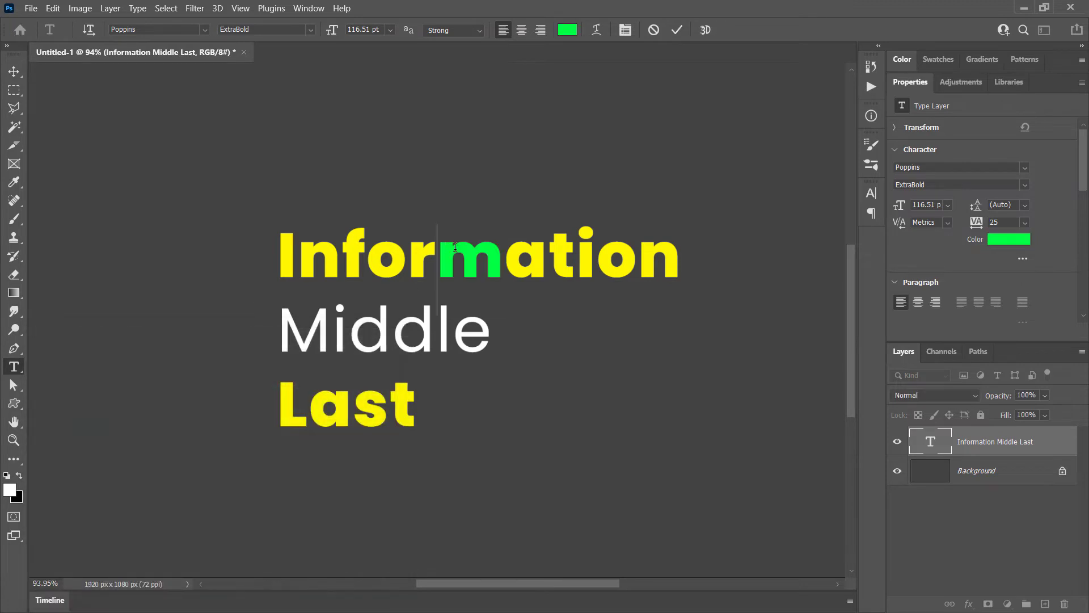
{"action": "key", "text": "ctrl+Return"}
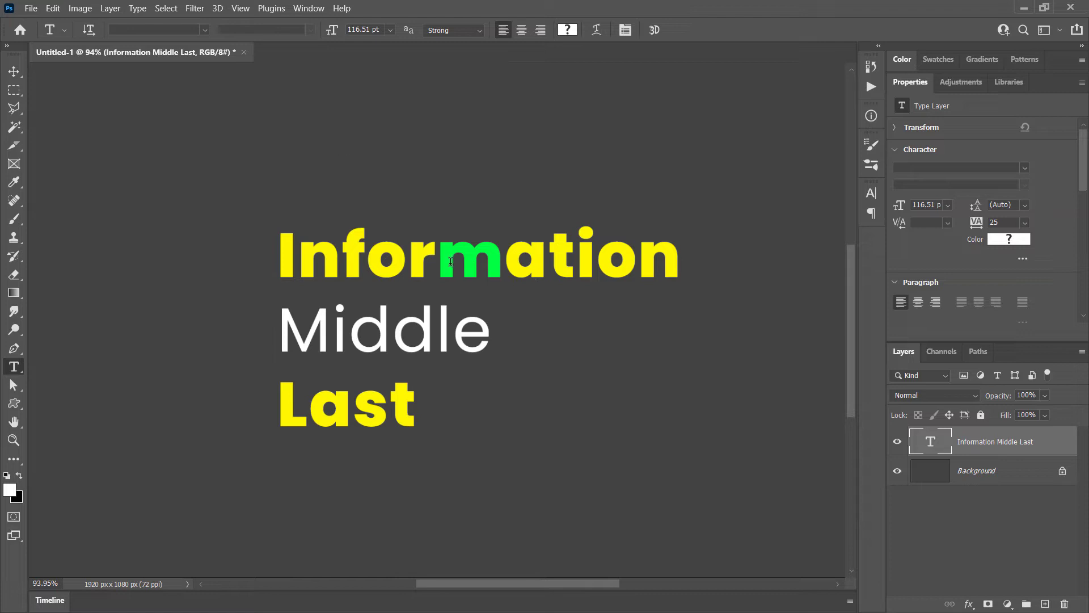
Color all the text in the three-line type layer white.
{"action": "left_click", "coordinate": [567, 29]}
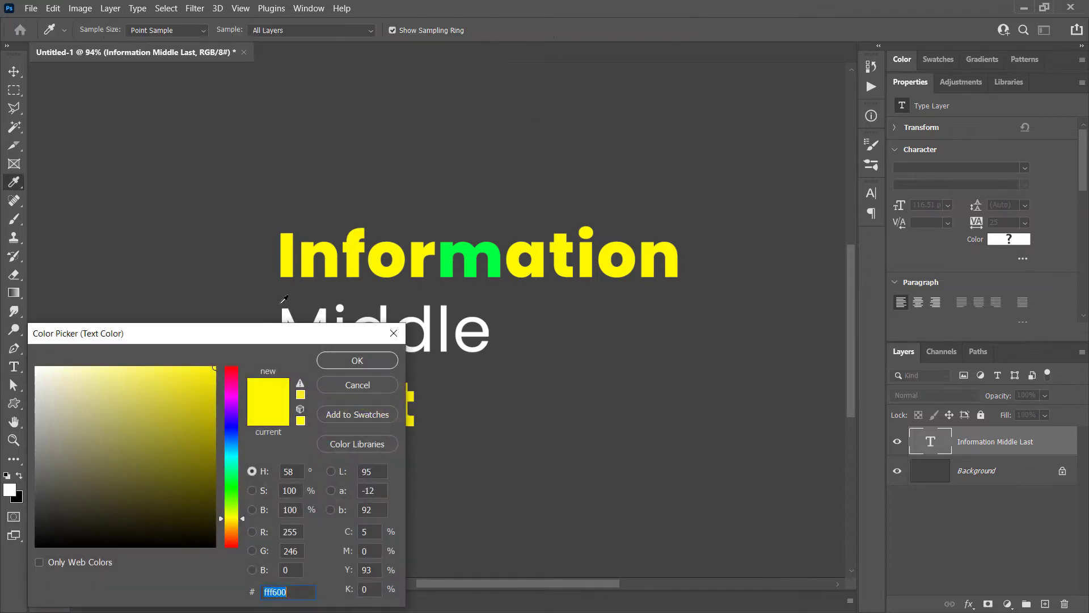
{"action": "left_click_drag", "start_coordinate": [71, 412], "coordinate": [36, 368]}
{"action": "left_click", "coordinate": [363, 363]}
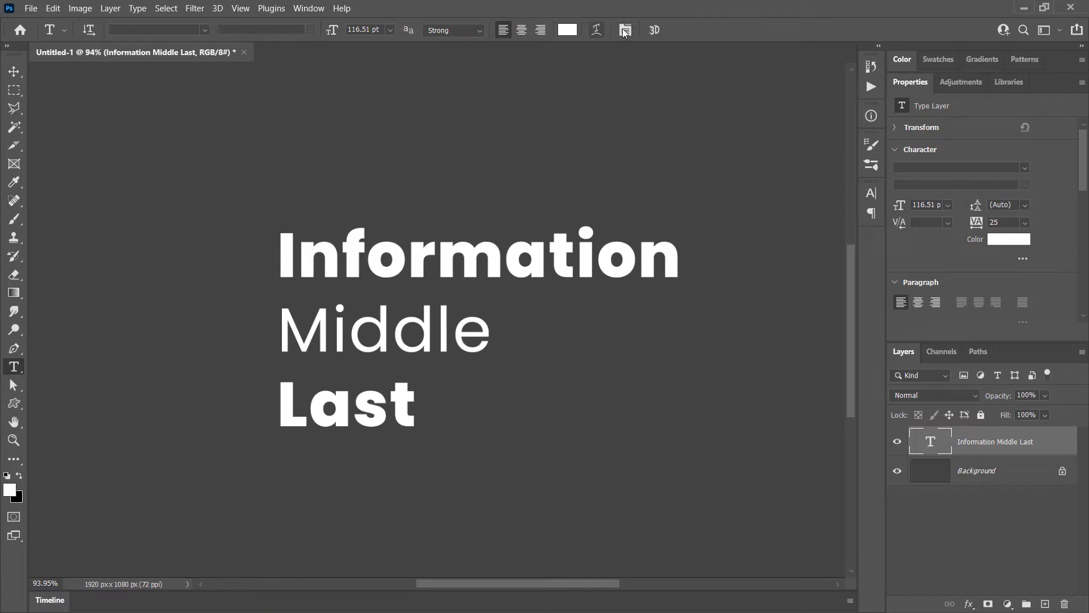
Try to convert the text layer to 3D without switching to the 3D workspace.
{"action": "left_click", "coordinate": [656, 31]}
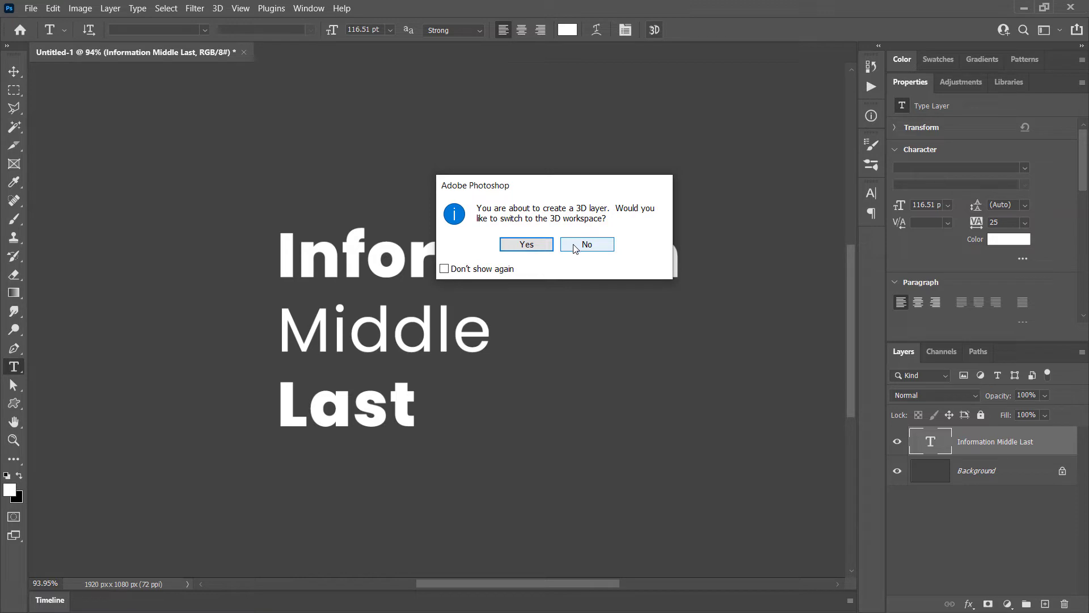
{"action": "left_click", "coordinate": [599, 249]}
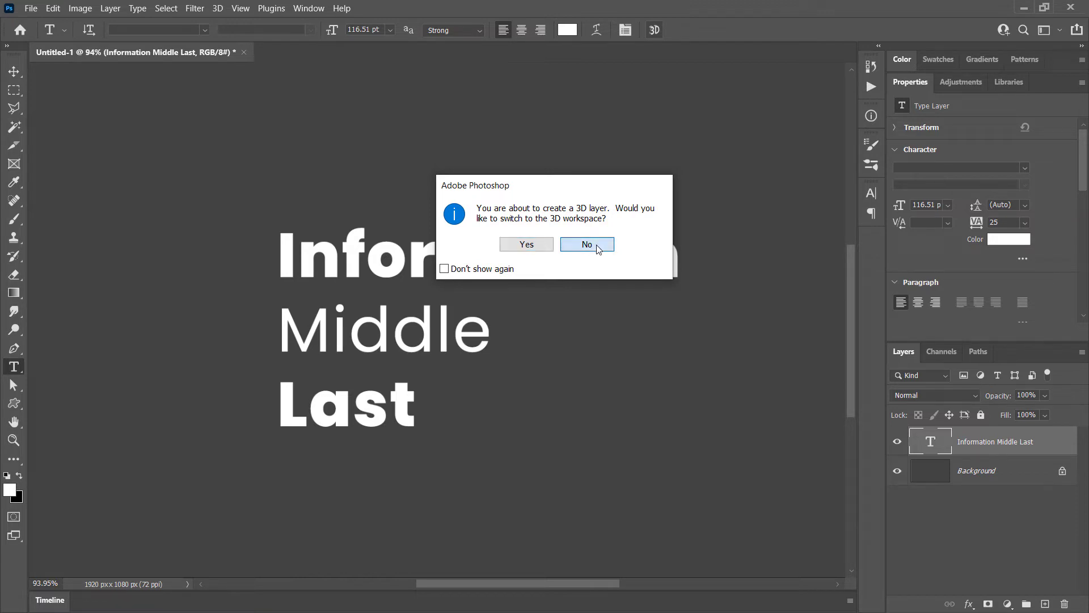
Try an Arc text warp with a horizontal bend of +50% on the three-line text.
{"action": "double_click", "coordinate": [13, 440]}
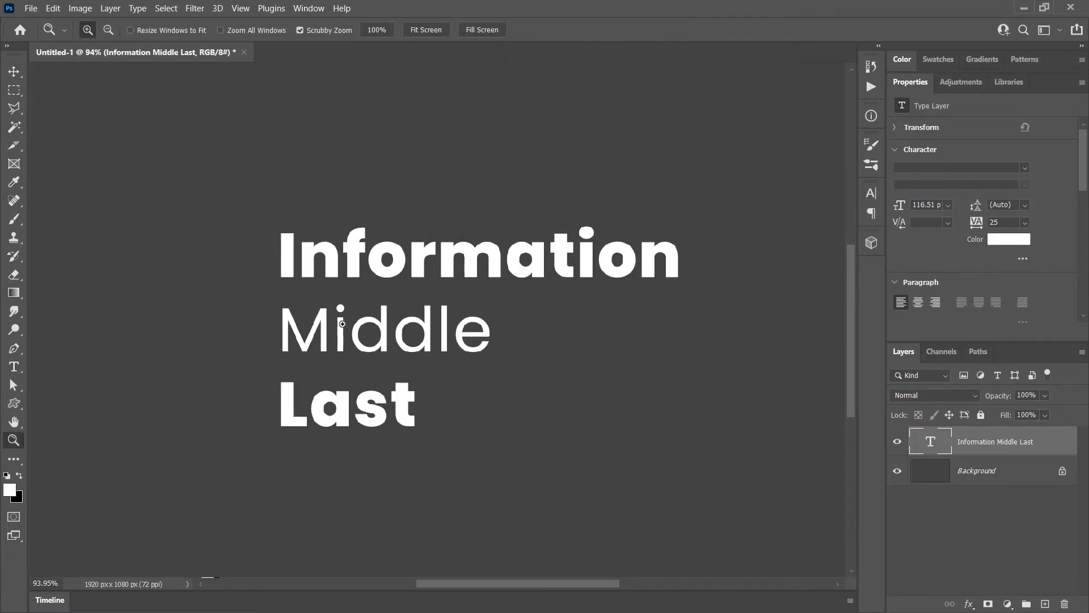
{"action": "left_click", "coordinate": [17, 367]}
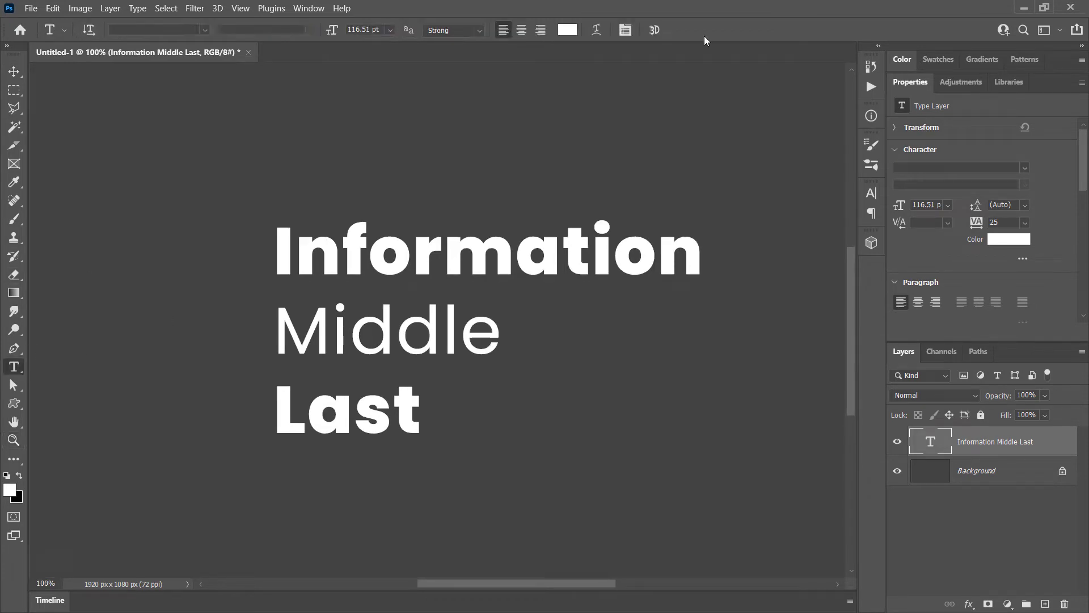
{"action": "left_click", "coordinate": [595, 30]}
{"action": "left_click_drag", "start_coordinate": [530, 129], "coordinate": [683, 335]}
{"action": "left_click", "coordinate": [688, 357]}
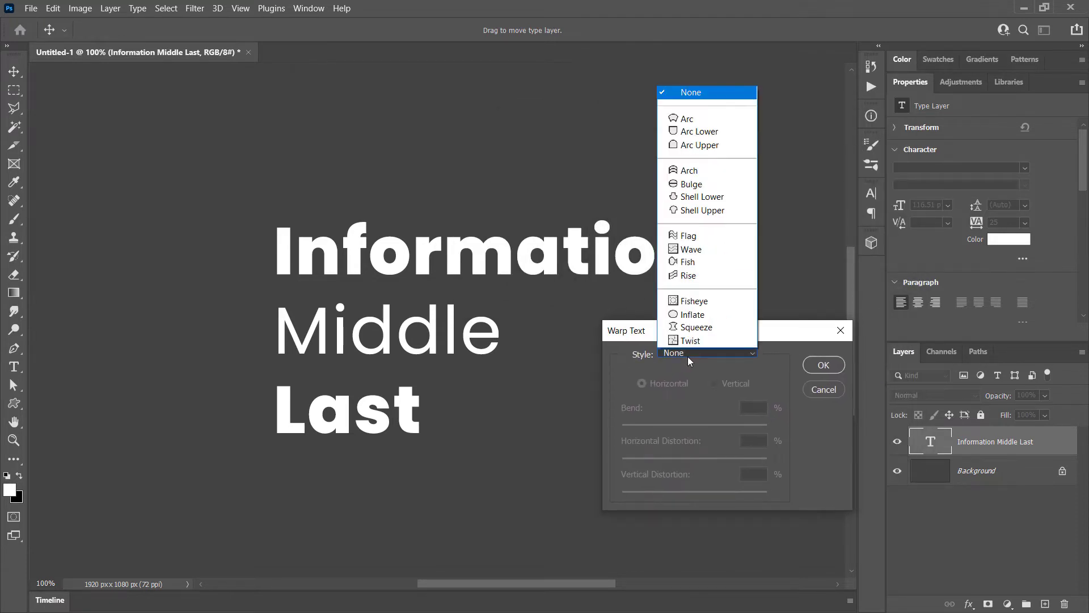
{"action": "left_click", "coordinate": [685, 115]}
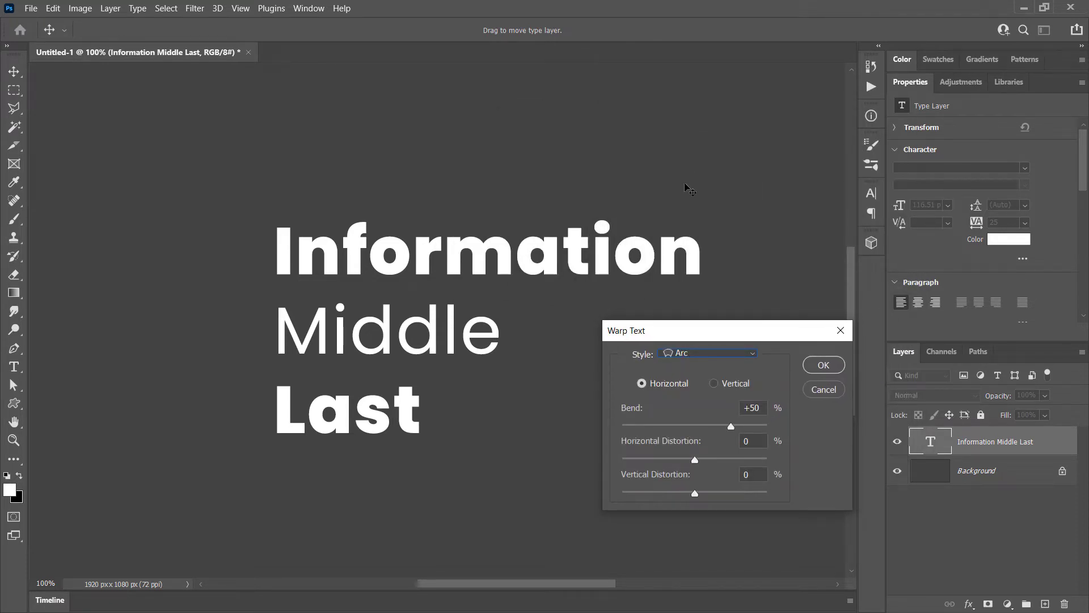
{"action": "left_click_drag", "start_coordinate": [688, 333], "coordinate": [857, 217]}
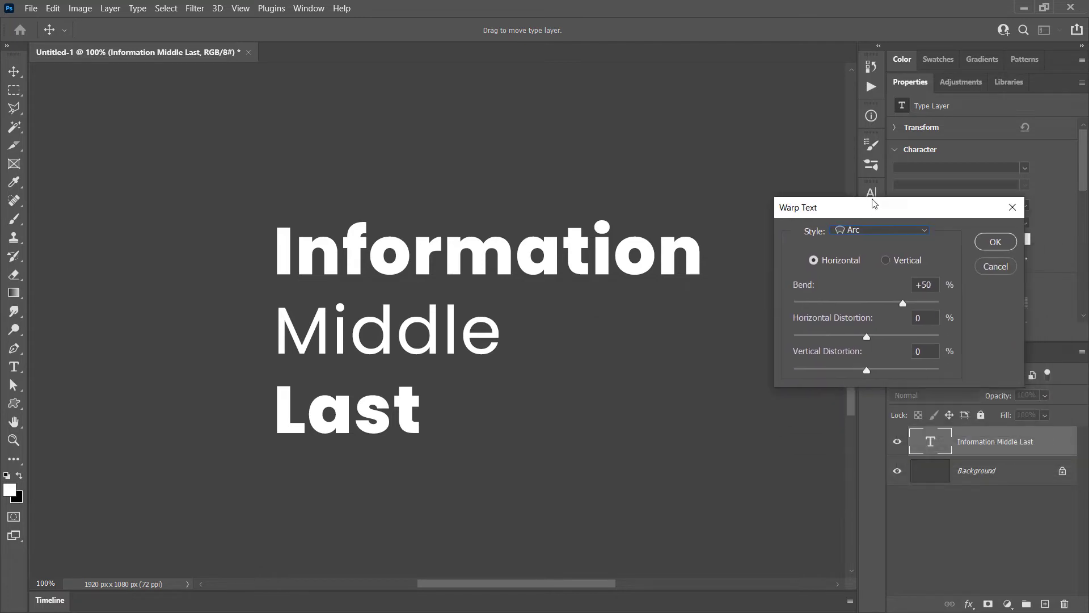
{"action": "left_click", "coordinate": [992, 241]}
{"action": "scroll", "coordinate": [489, 266], "scroll_direction": "down", "scroll_amount": 2}
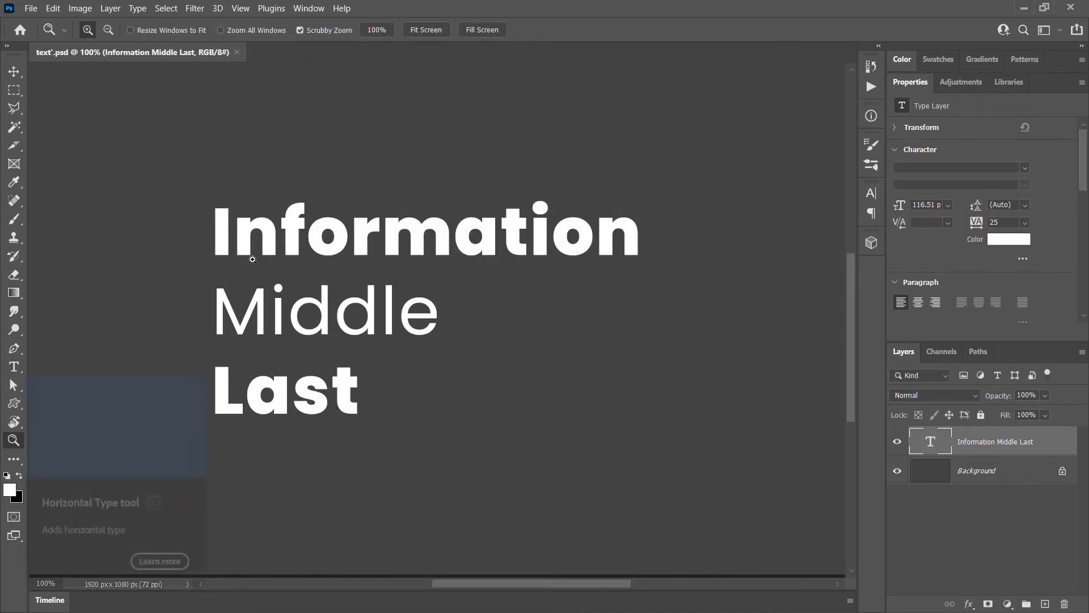
Preview the Arc warp style on the three-line text and cancel it.
{"action": "left_click", "coordinate": [14, 367]}
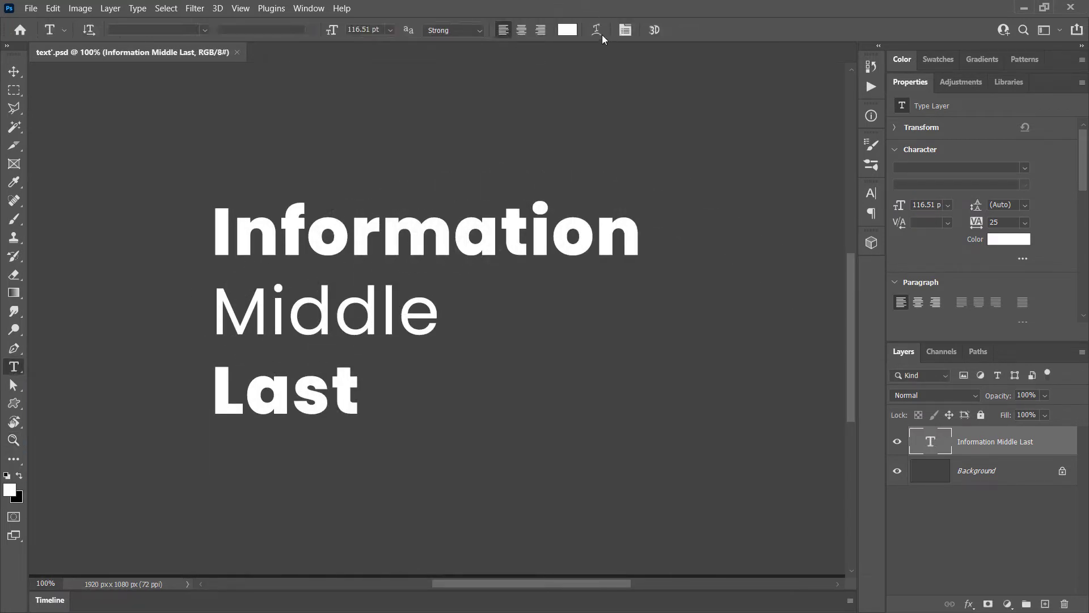
{"action": "left_click", "coordinate": [597, 31]}
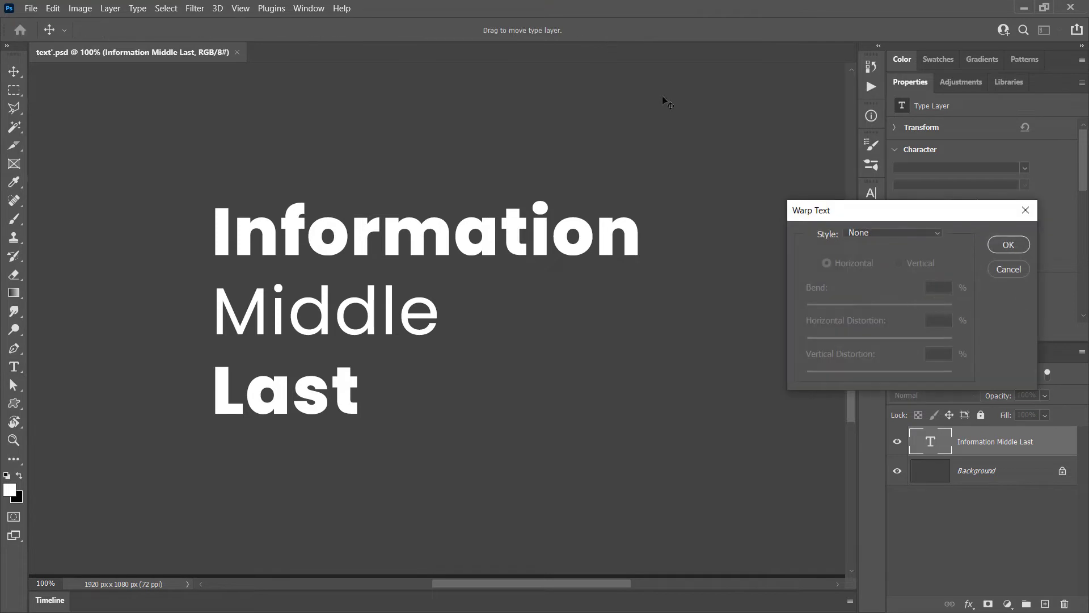
{"action": "left_click", "coordinate": [879, 230]}
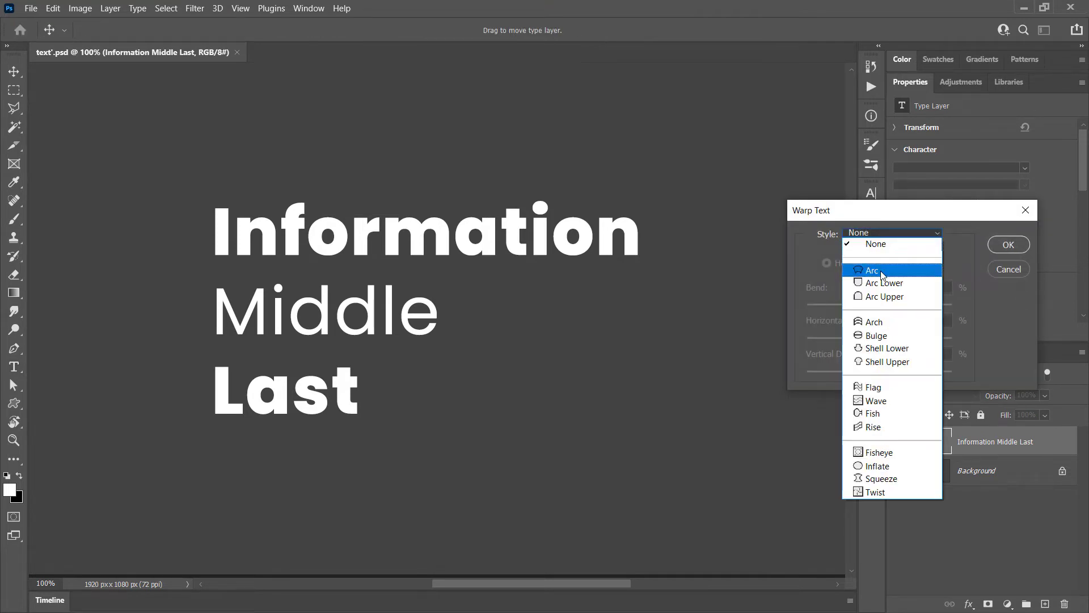
{"action": "left_click", "coordinate": [882, 271]}
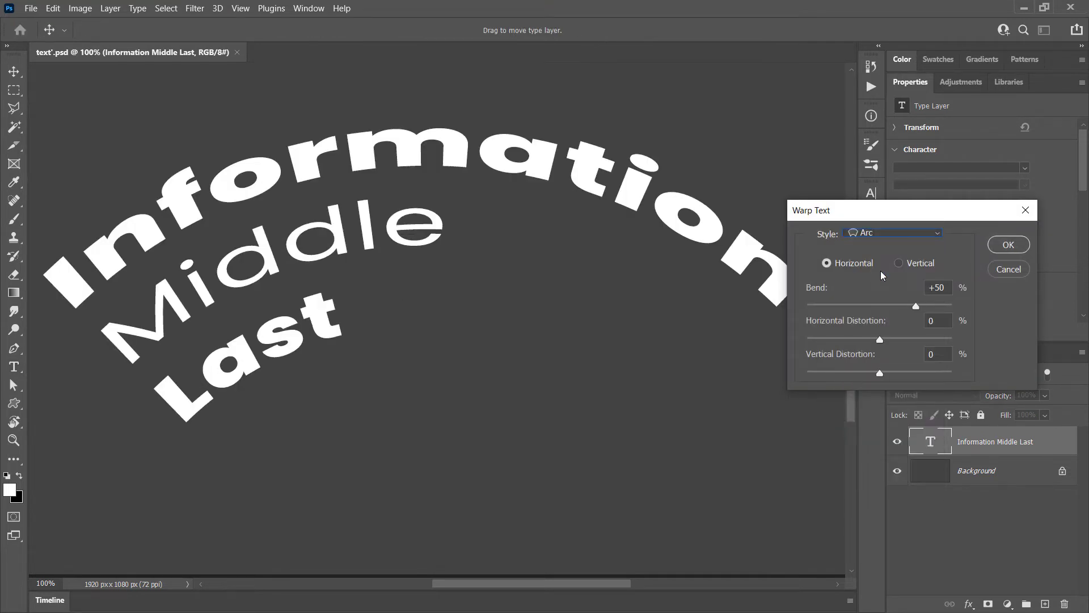
{"action": "left_click", "coordinate": [1012, 272]}
Delete the lines "Middle" and "Last" so the text layer holds only "Information", and commit the text.
{"action": "left_click_drag", "start_coordinate": [213, 311], "coordinate": [360, 400]}
{"action": "key", "text": "BackSpace"}
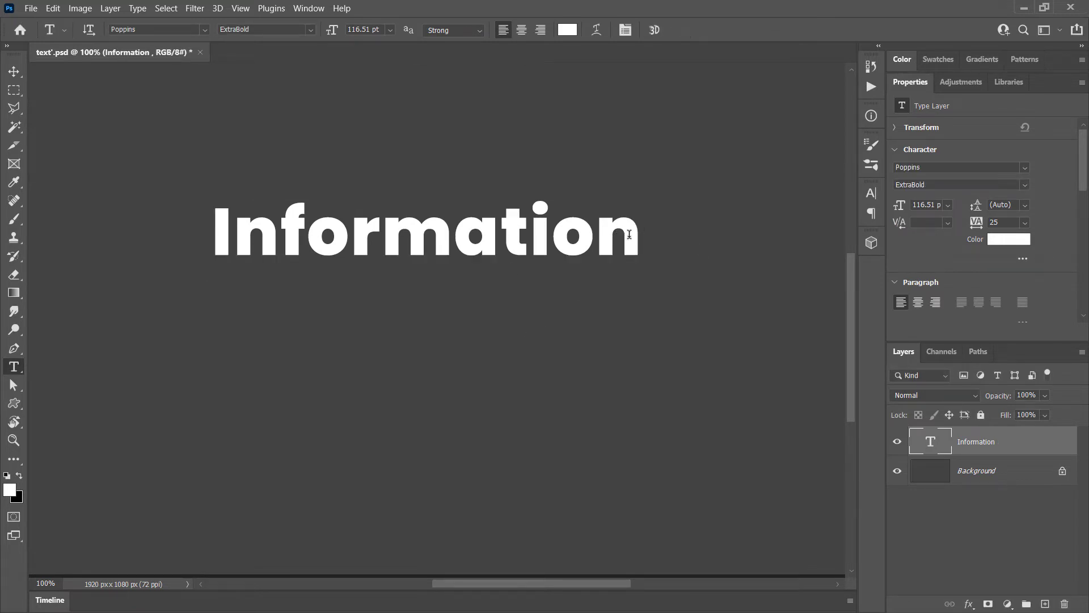
{"action": "left_click", "coordinate": [629, 233]}
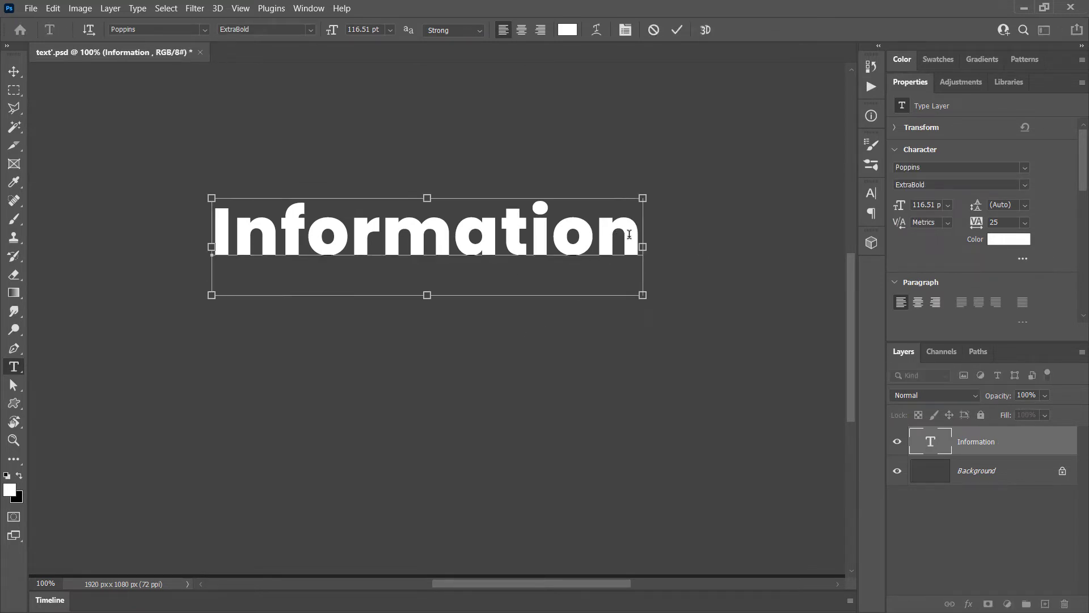
{"action": "key", "text": "ctrl+Return"}
Try the Arc warp on "Information" with a bend of +18%, comparing the vertical and horizontal orientations.
{"action": "left_click", "coordinate": [597, 30]}
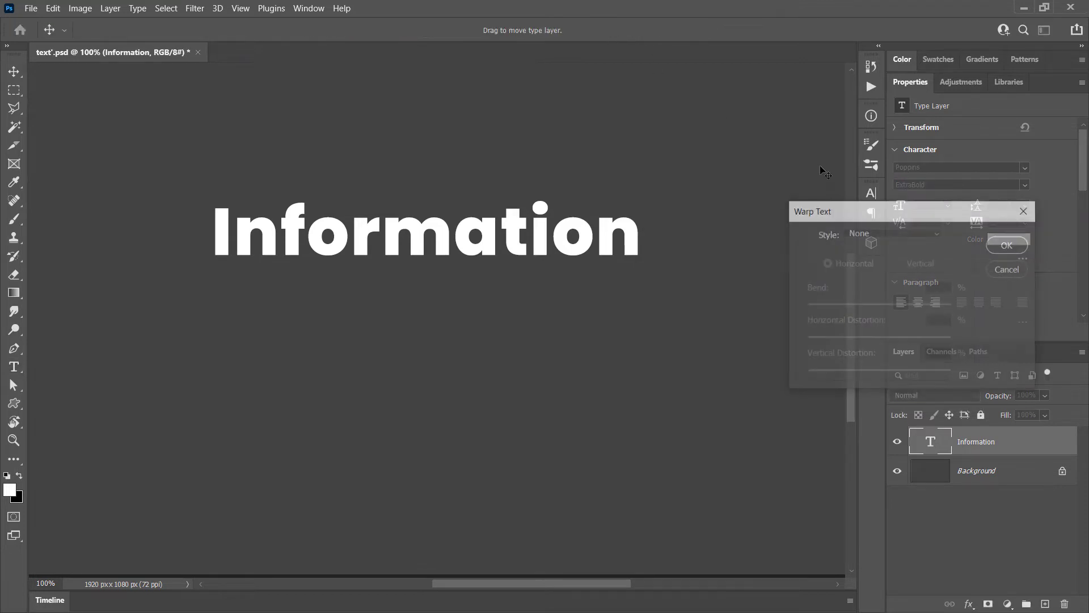
{"action": "left_click", "coordinate": [880, 236]}
{"action": "left_click", "coordinate": [871, 271]}
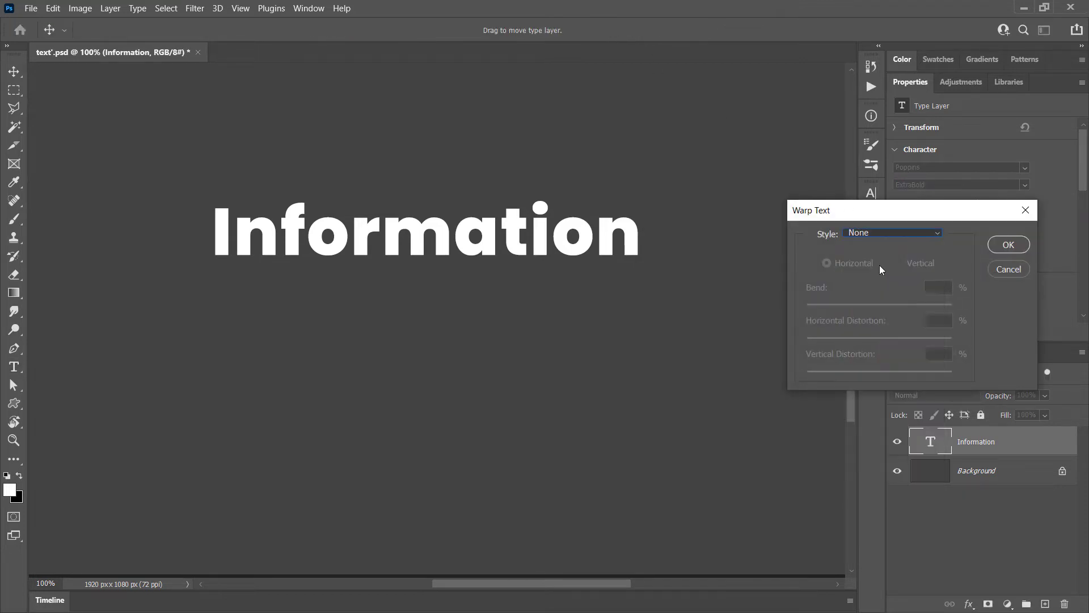
{"action": "left_click_drag", "start_coordinate": [915, 307], "coordinate": [892, 307]}
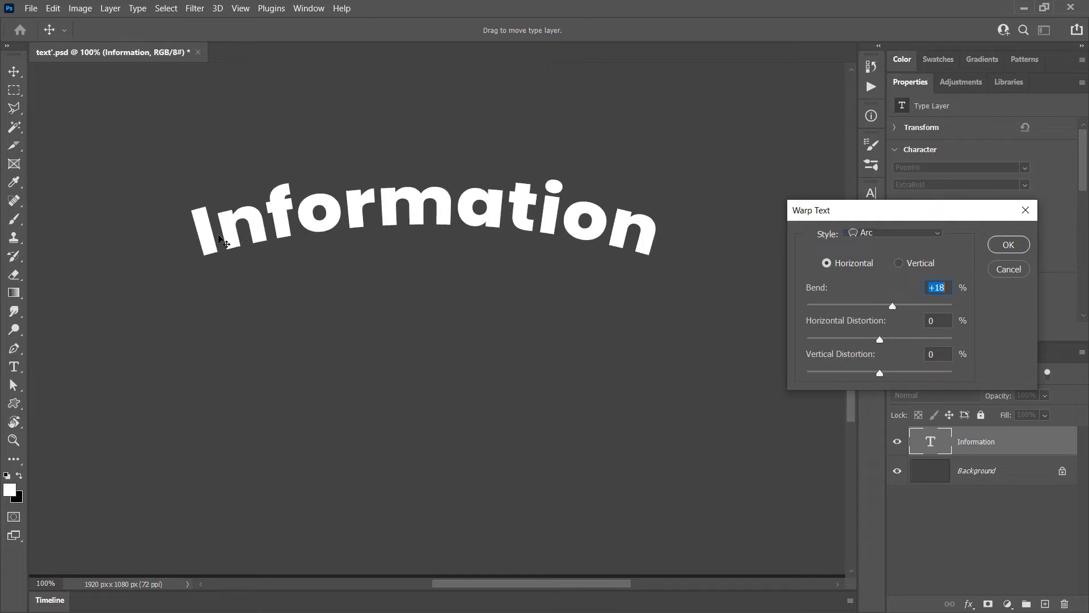
{"action": "left_click", "coordinate": [900, 264]}
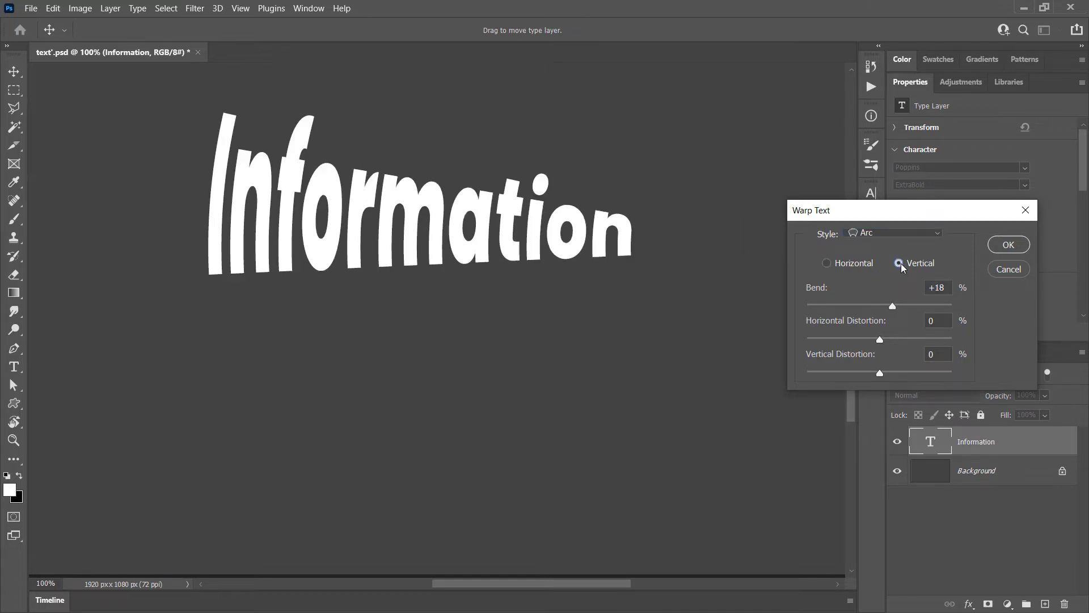
{"action": "left_click", "coordinate": [847, 263]}
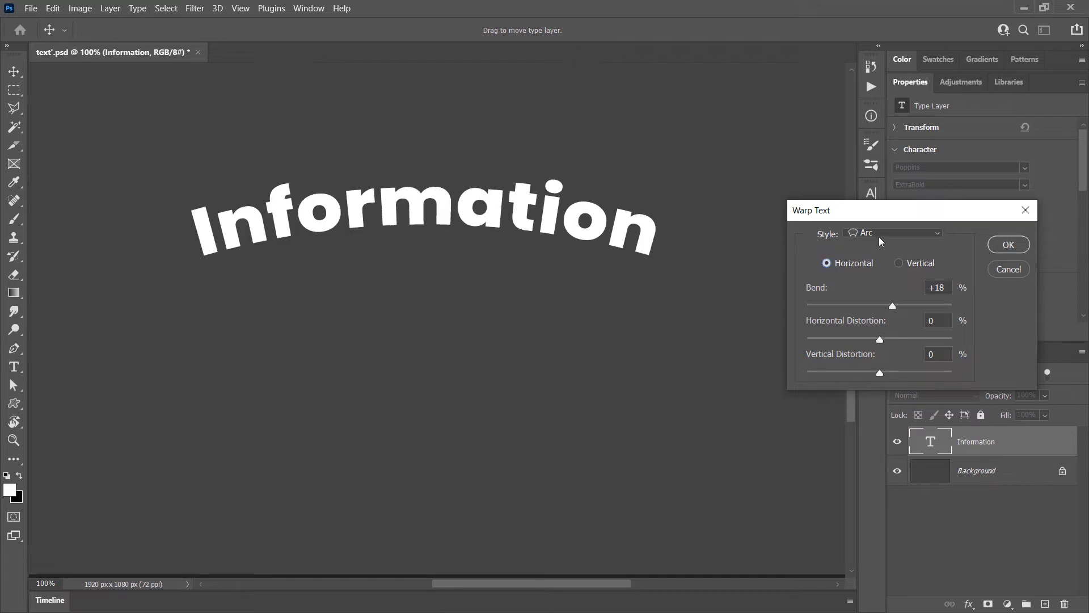
Try the Arc Lower warp with a bend of +9% and the Arch warp with a bend of +15%.
{"action": "left_click", "coordinate": [883, 234]}
{"action": "left_click", "coordinate": [882, 282]}
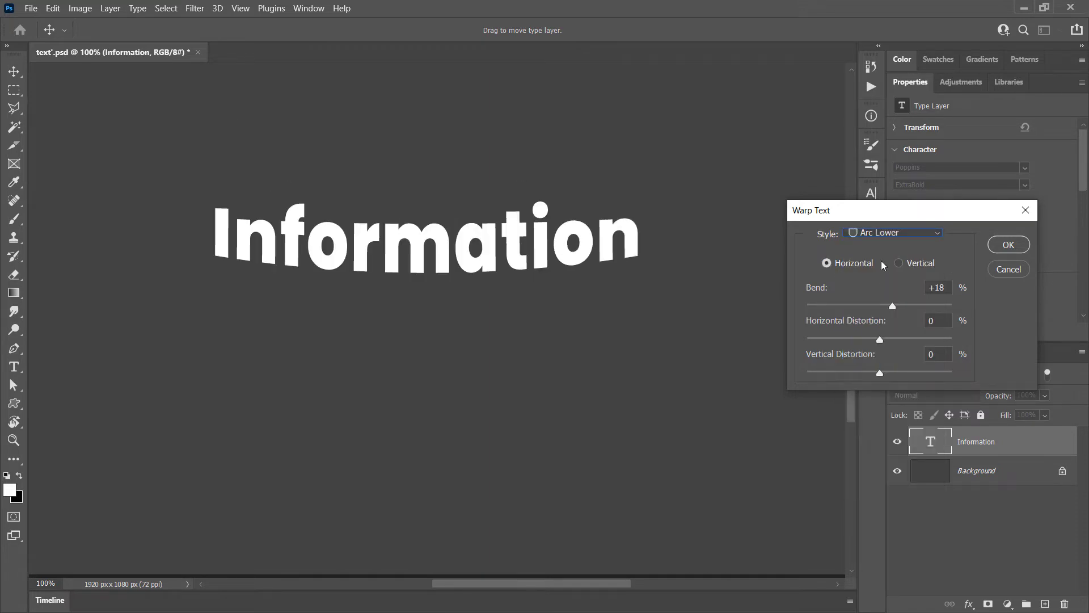
{"action": "mouse_move", "coordinate": [893, 309]}
{"action": "left_mouse_down"}
{"action": "mouse_move", "coordinate": [943, 311]}
{"action": "mouse_move", "coordinate": [880, 310]}
{"action": "left_mouse_up"}
{"action": "left_click", "coordinate": [874, 232]}
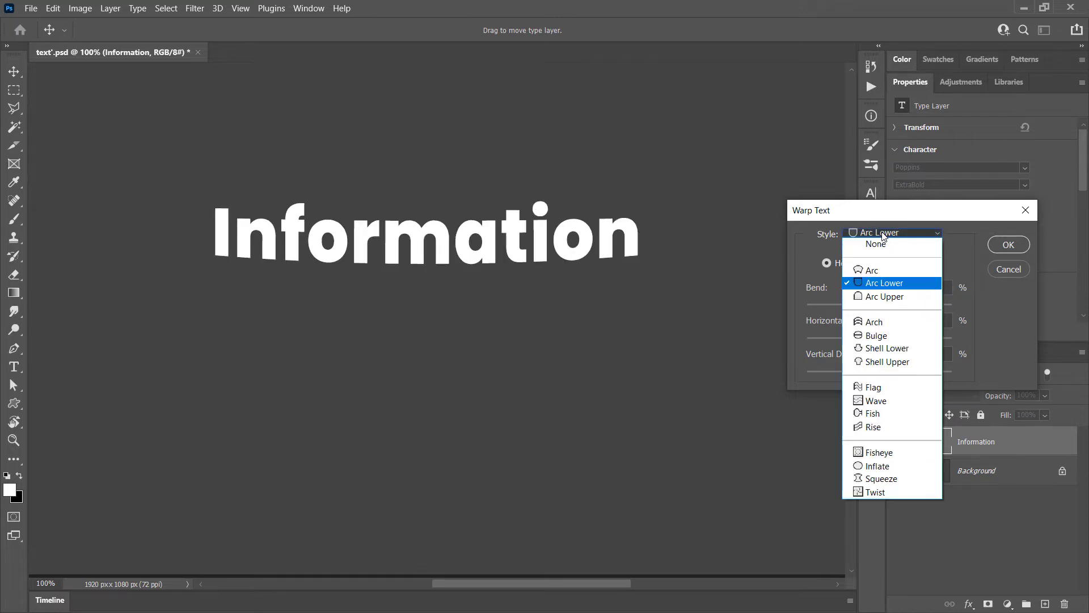
{"action": "left_click", "coordinate": [878, 323]}
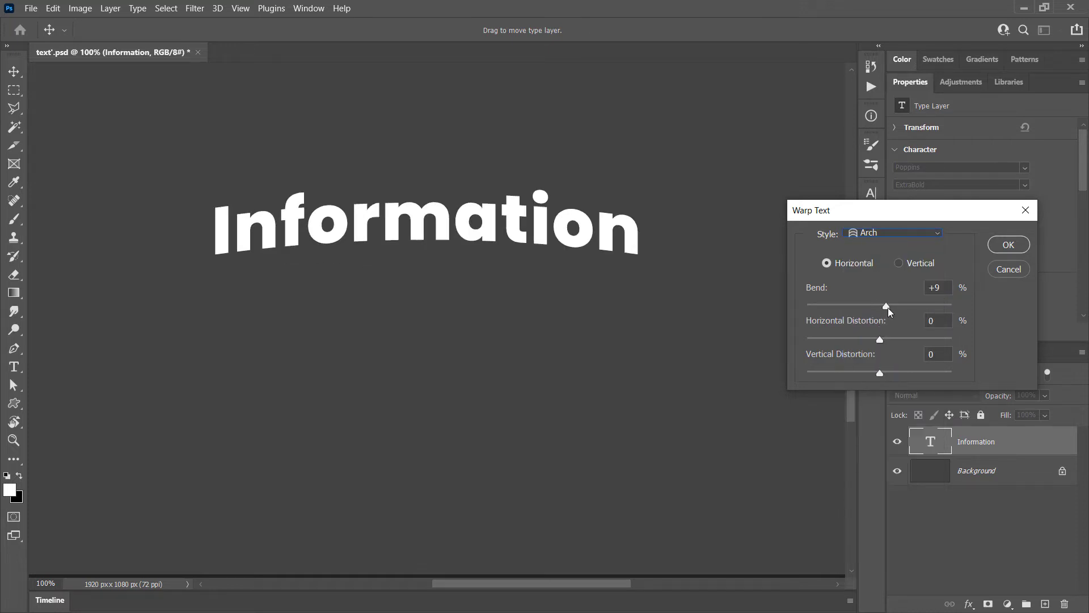
{"action": "mouse_move", "coordinate": [887, 307]}
{"action": "left_mouse_down"}
{"action": "mouse_move", "coordinate": [920, 309]}
{"action": "mouse_move", "coordinate": [891, 309]}
{"action": "left_mouse_up"}
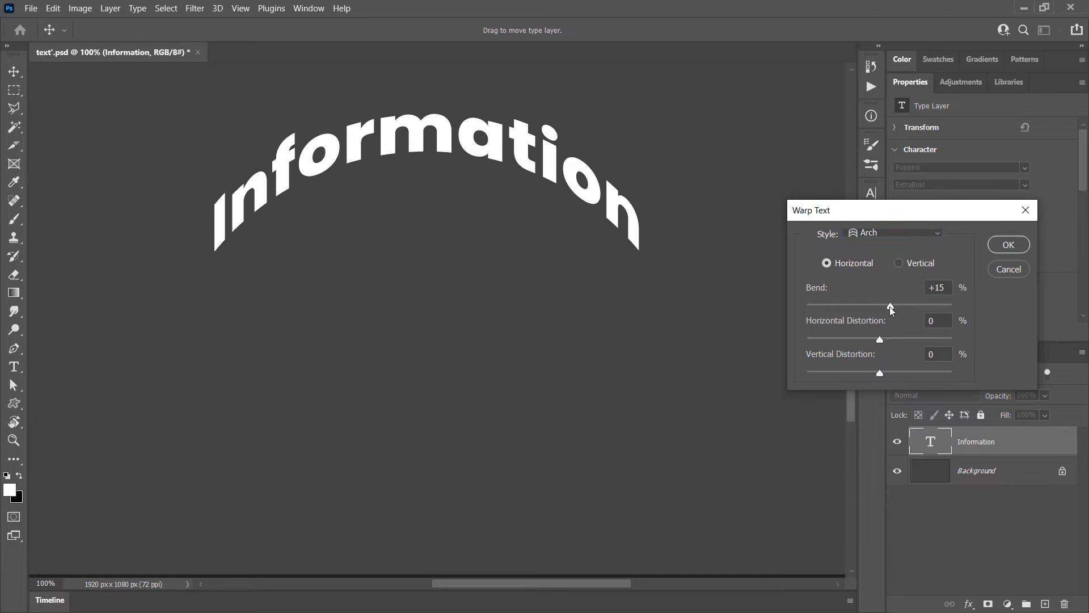
Try the Shell Lower warp with a bend of +59% and the Flag warp with a much smaller bend.
{"action": "left_click", "coordinate": [867, 231]}
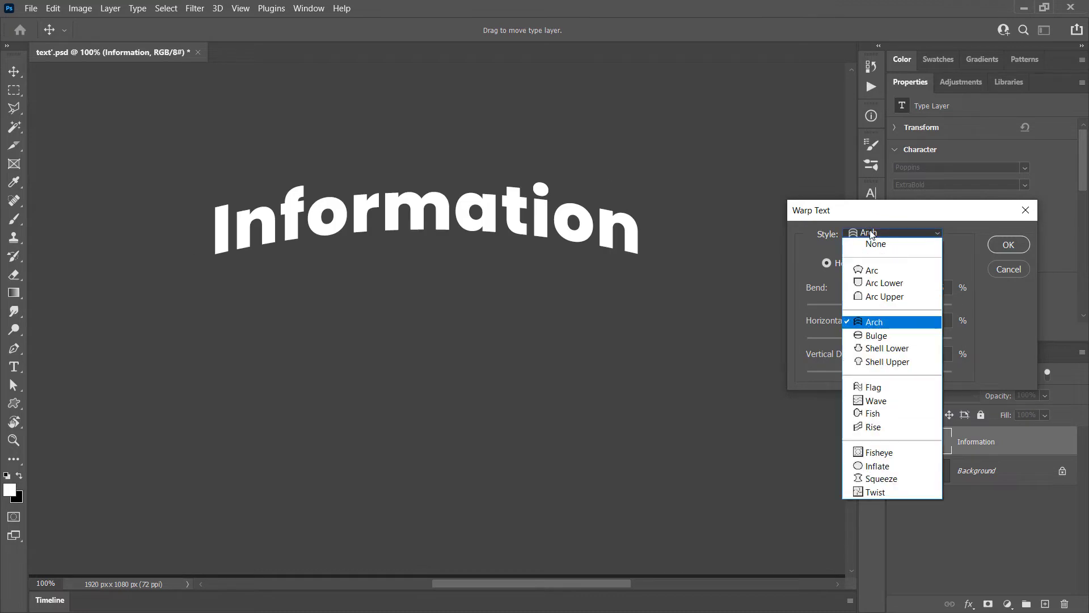
{"action": "left_click", "coordinate": [894, 352]}
{"action": "left_click_drag", "start_coordinate": [891, 307], "coordinate": [923, 307]}
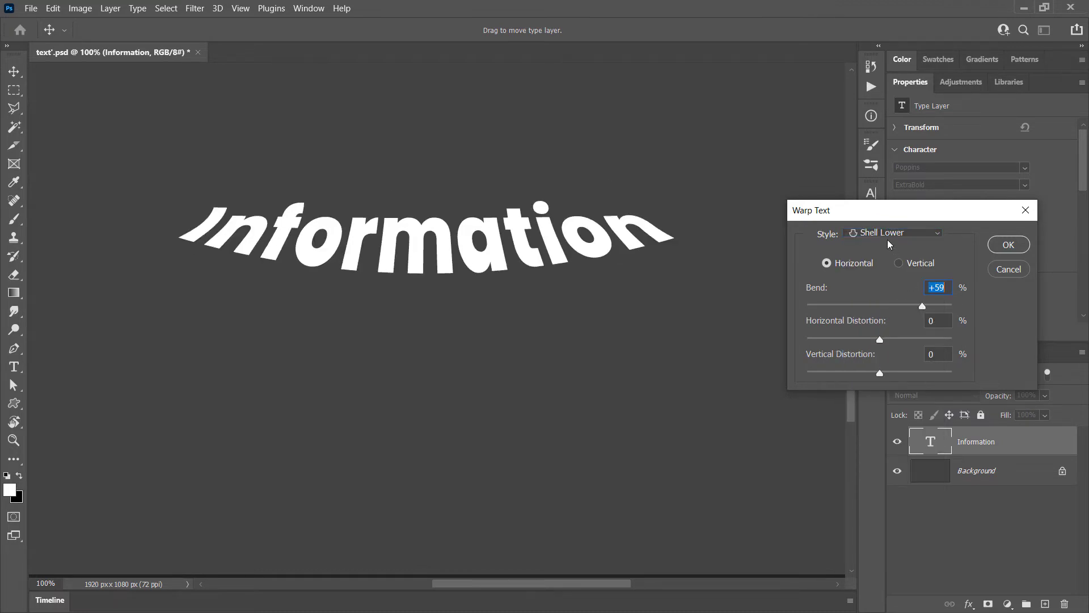
{"action": "left_click", "coordinate": [889, 234]}
{"action": "left_click", "coordinate": [878, 390]}
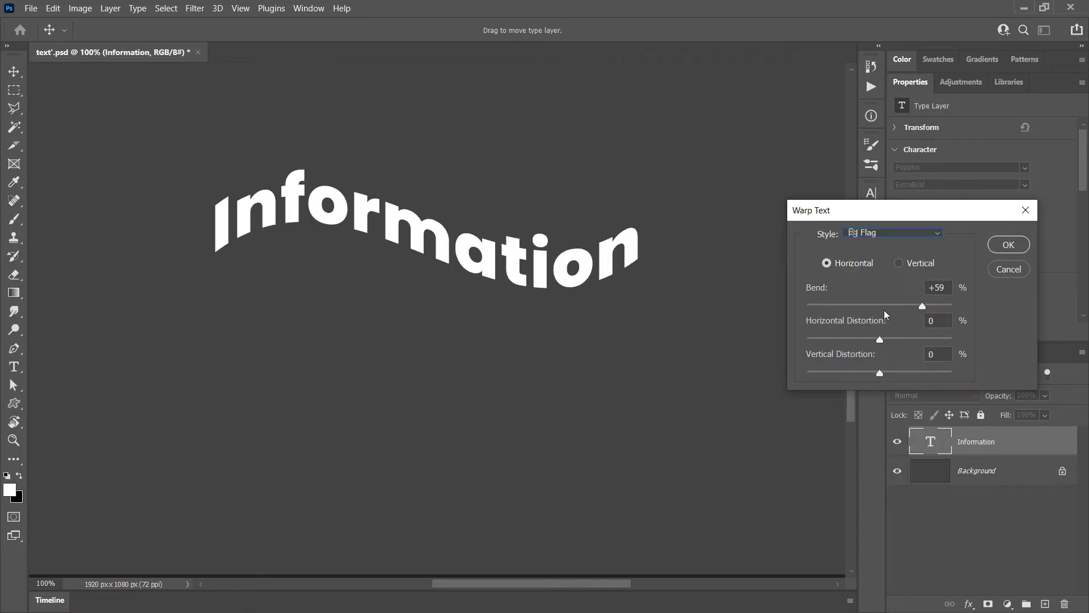
{"action": "left_click", "coordinate": [884, 306]}
Try the Wave and Twist warp styles with different bends, and cancel the text warp.
{"action": "left_click", "coordinate": [889, 235]}
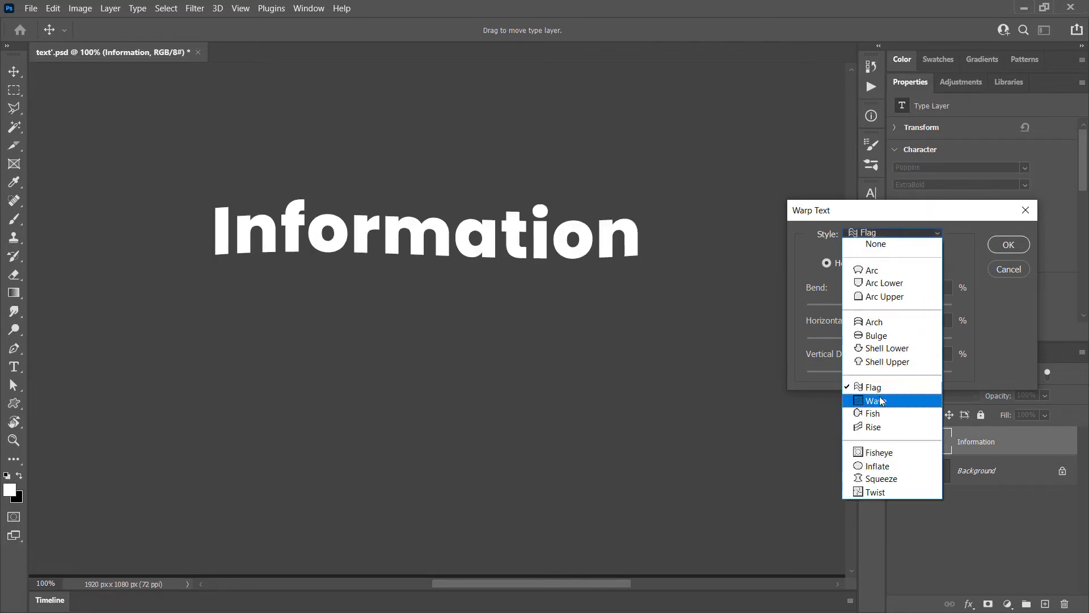
{"action": "left_click", "coordinate": [882, 401]}
{"action": "mouse_move", "coordinate": [884, 306]}
{"action": "left_mouse_down"}
{"action": "mouse_move", "coordinate": [938, 306]}
{"action": "mouse_move", "coordinate": [898, 306]}
{"action": "left_mouse_up"}
{"action": "left_click", "coordinate": [896, 239]}
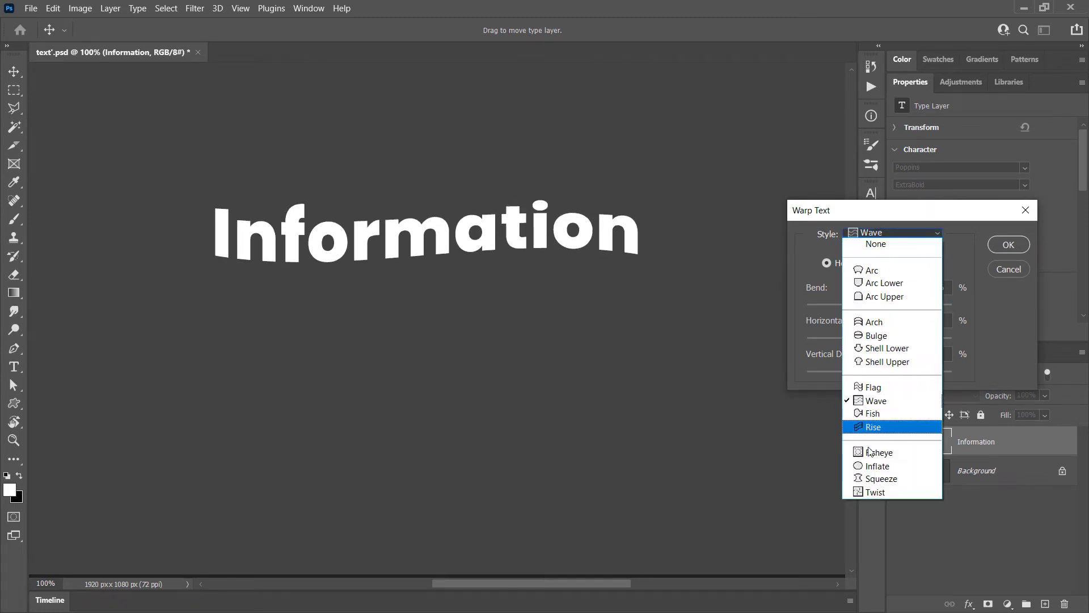
{"action": "left_click", "coordinate": [876, 492]}
{"action": "mouse_move", "coordinate": [898, 307]}
{"action": "left_mouse_down"}
{"action": "mouse_move", "coordinate": [946, 307]}
{"action": "mouse_move", "coordinate": [908, 307]}
{"action": "left_mouse_up"}
{"action": "left_click", "coordinate": [1024, 271], "text": "alt"}
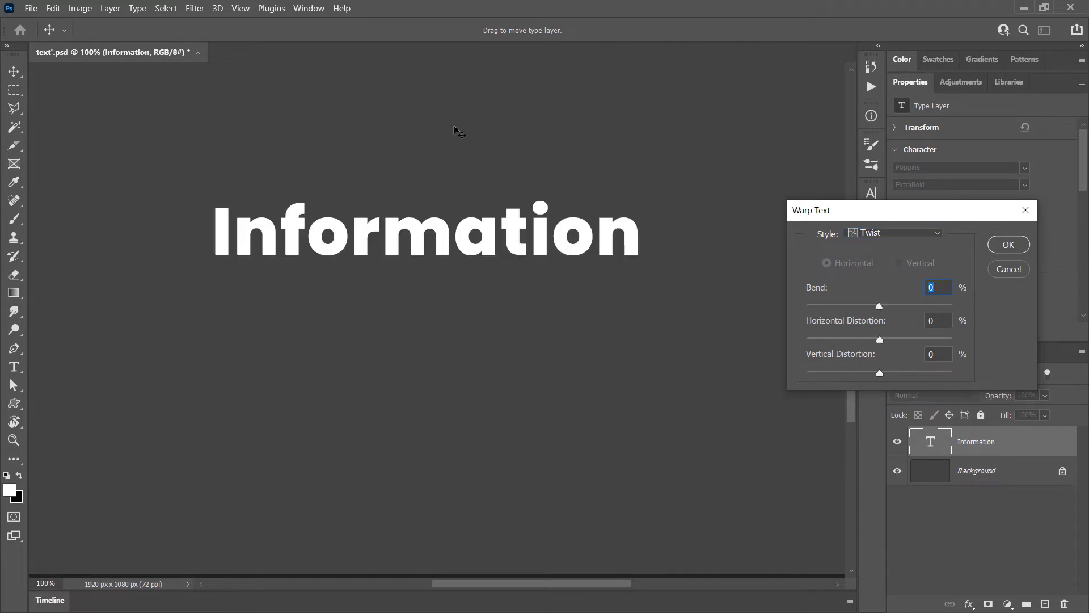
{"action": "left_click", "coordinate": [1009, 270]}
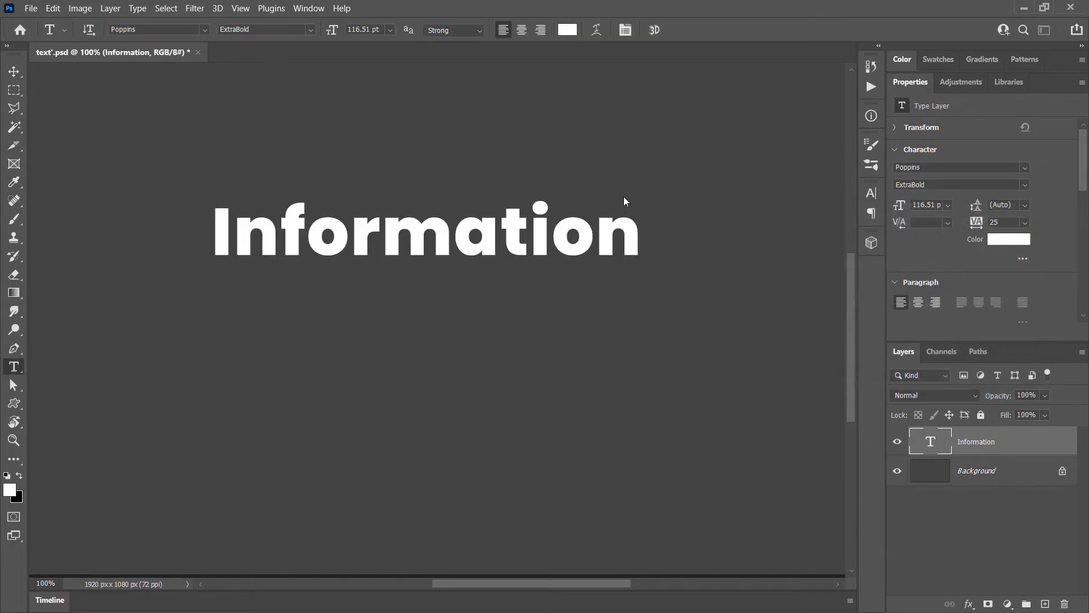
Show the Character and Paragraph formatting settings for the "Information" text layer.
{"action": "left_click", "coordinate": [626, 30]}
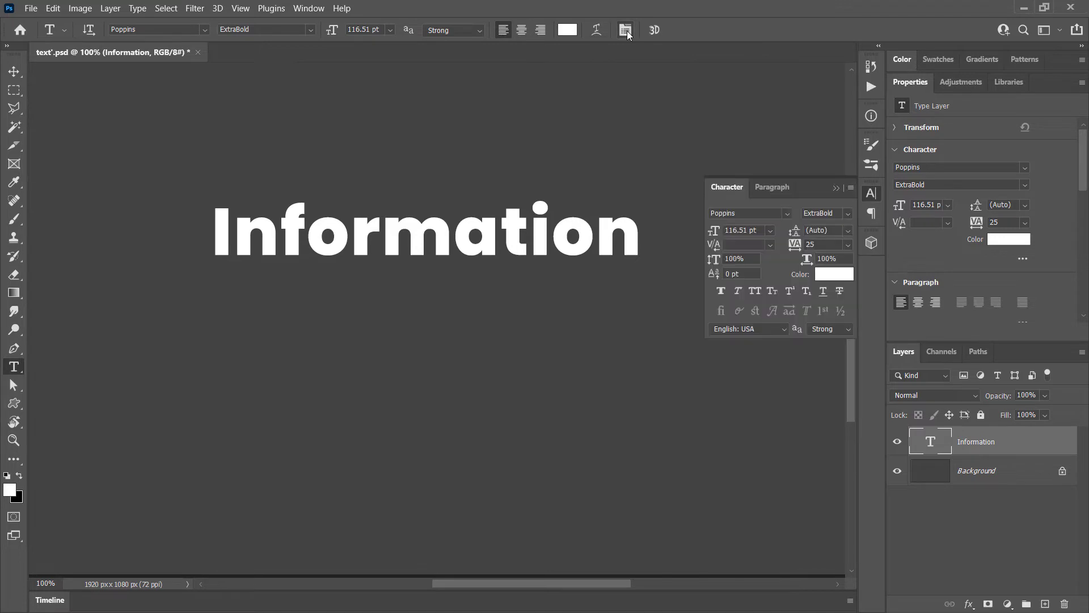
{"action": "left_click", "coordinate": [311, 9]}
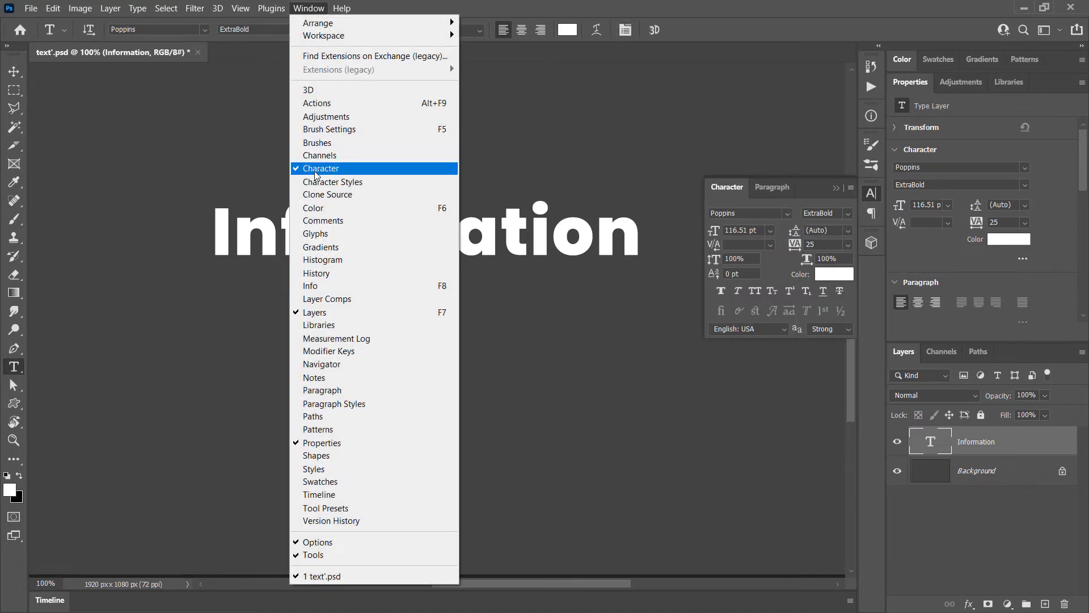
{"action": "left_click", "coordinate": [713, 4]}
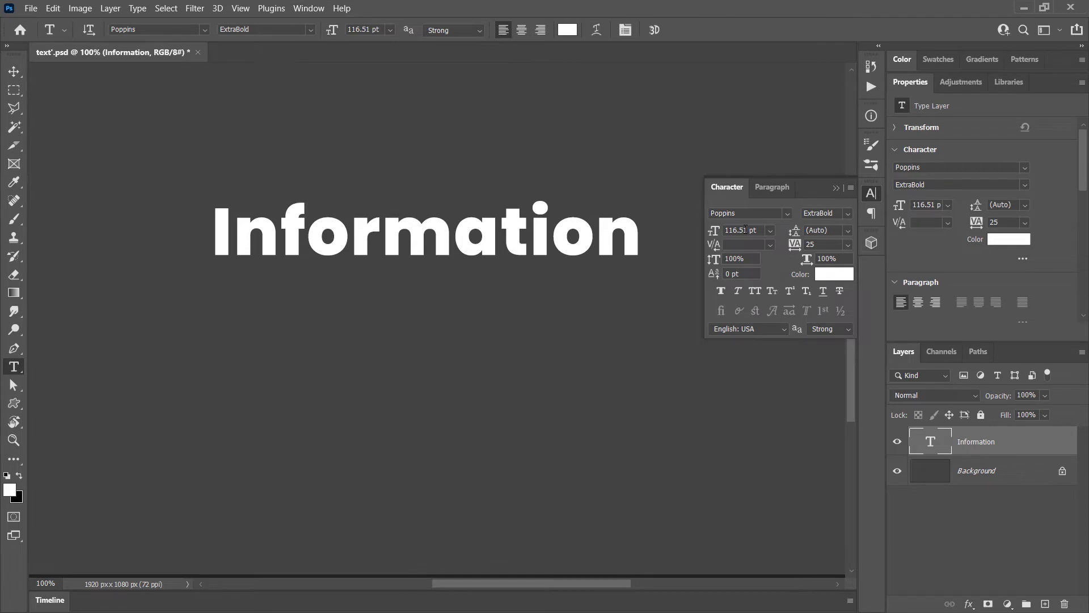
Add the text "second line" on a new line below "Information".
{"action": "left_click", "coordinate": [771, 187]}
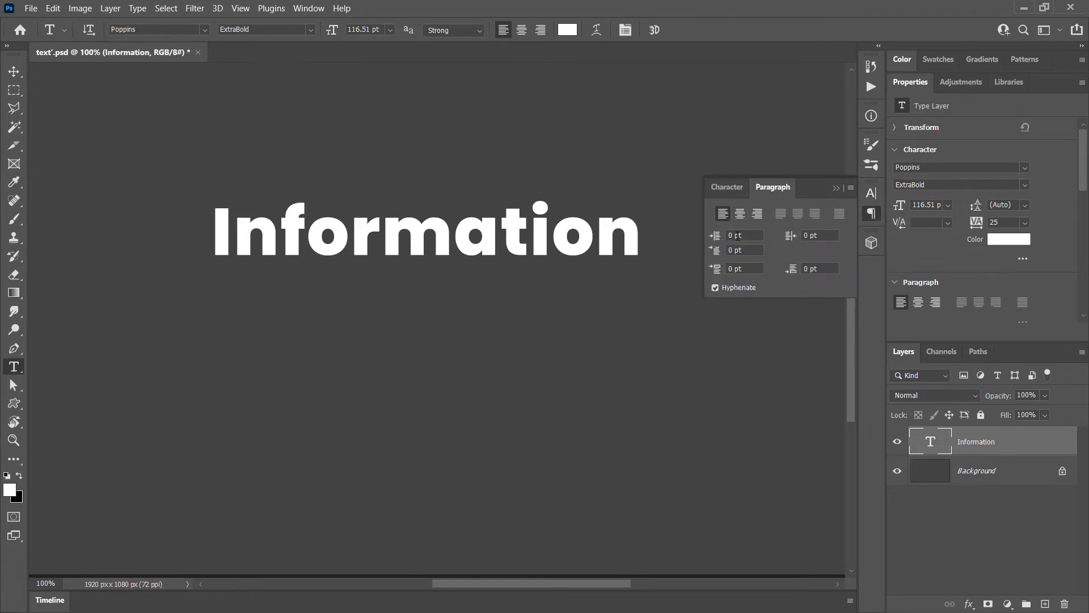
{"action": "left_click", "coordinate": [732, 235]}
{"action": "left_click", "coordinate": [640, 235]}
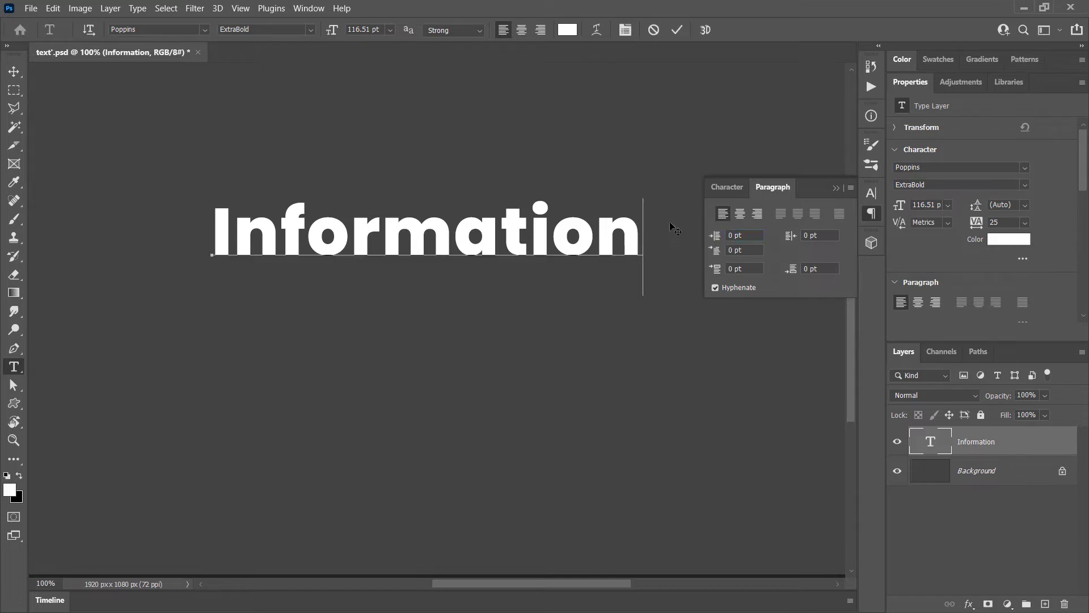
{"action": "key", "text": "Return"}
{"action": "type", "text": "second line"}
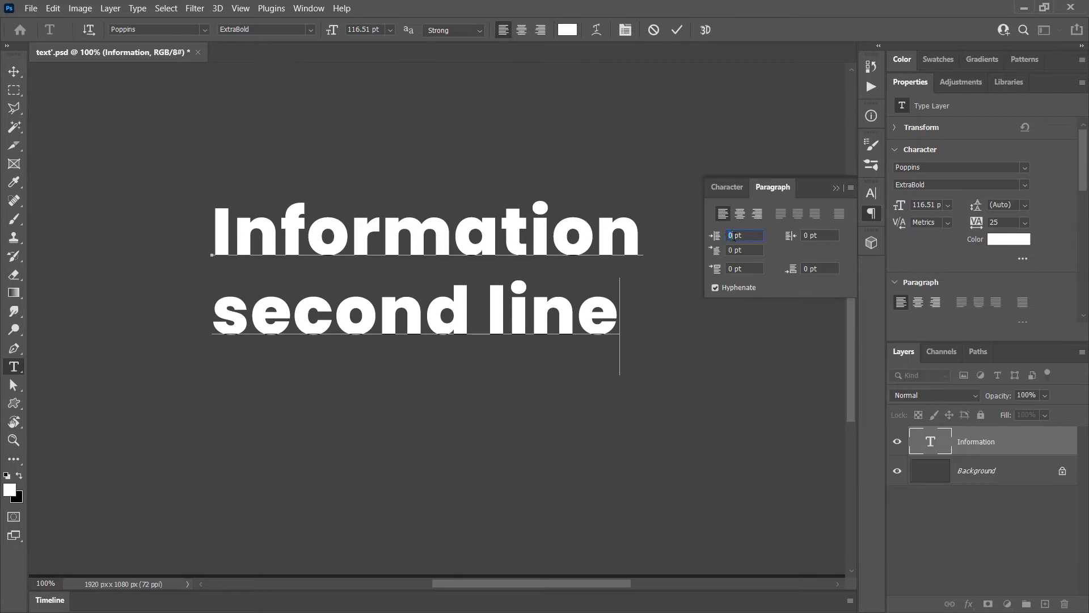
Try left indents of 10 pt and 50 pt on the second line of the text.
{"action": "type", "text": "0"}
{"action": "key", "text": "Return"}
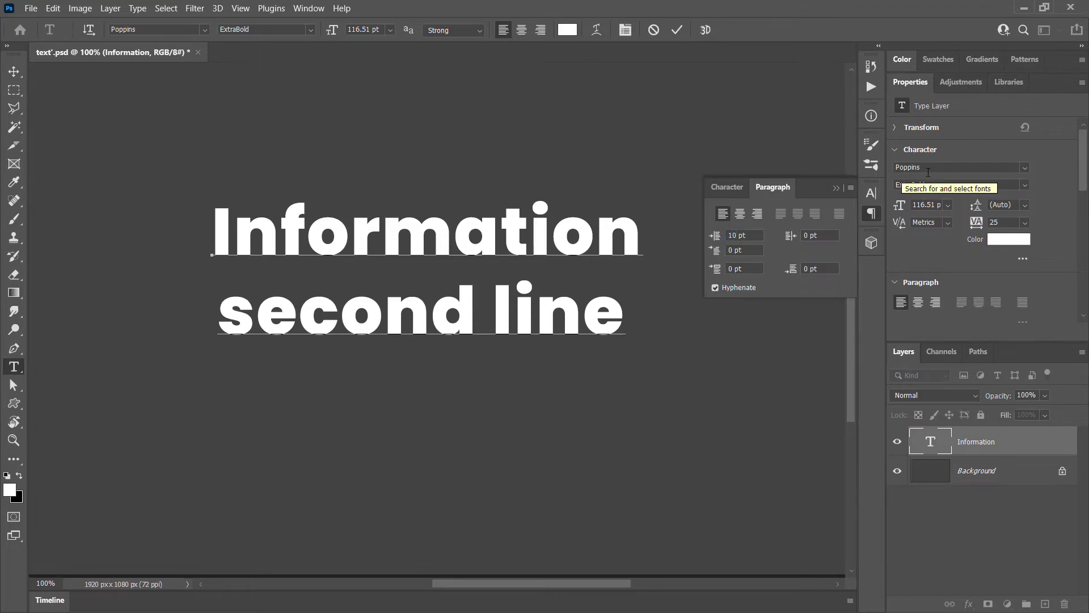
{"action": "type", "text": "50"}
{"action": "key", "text": "Return"}
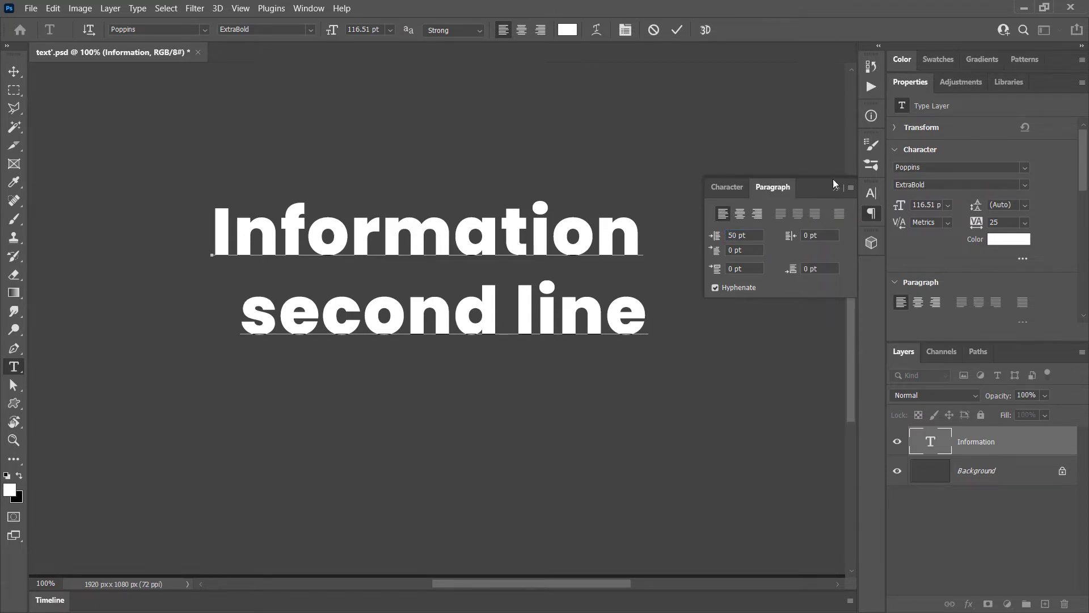
Try right alignment on the second line and centre alignment on the "Information" line.
{"action": "left_click", "coordinate": [252, 319]}
{"action": "left_click", "coordinate": [759, 214]}
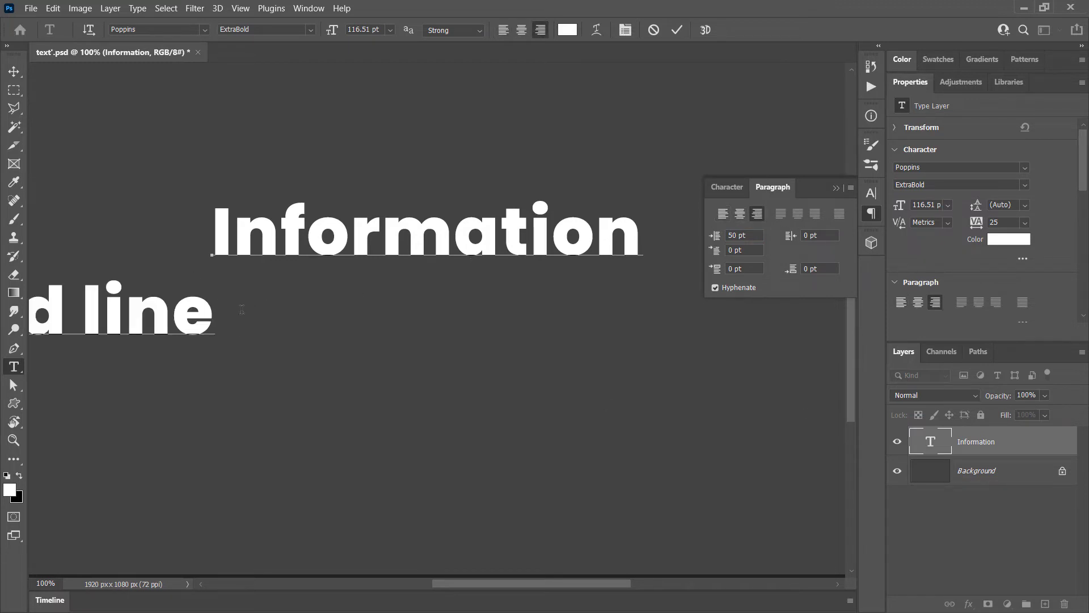
{"action": "left_click", "coordinate": [310, 237]}
{"action": "left_click", "coordinate": [738, 216]}
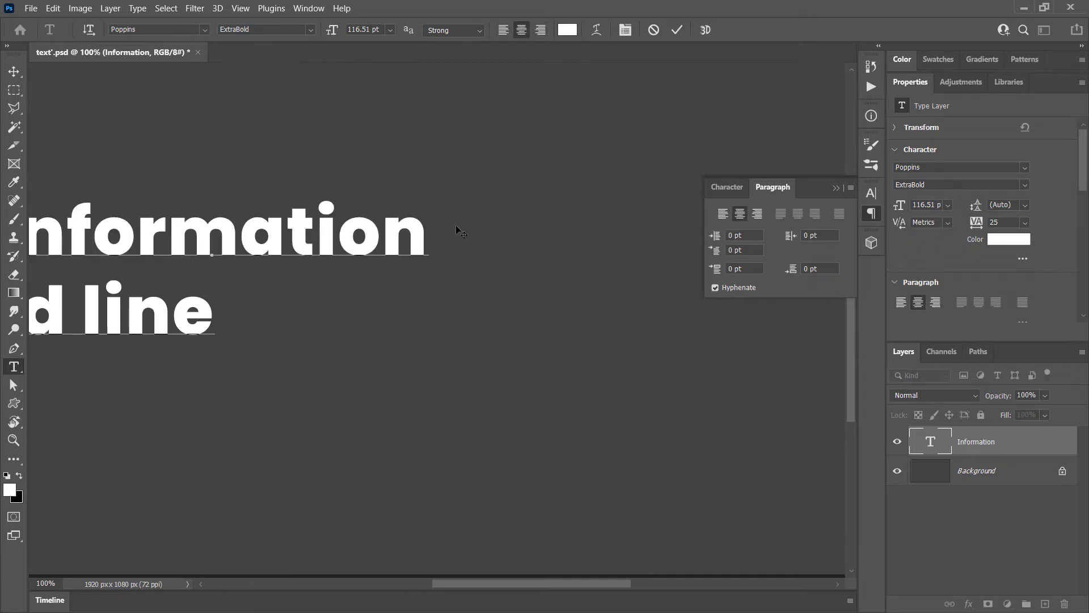
Move the two-line text across the canvas, commit it, and undo the whole text edit.
{"action": "left_click_drag", "start_coordinate": [321, 239], "coordinate": [669, 233]}
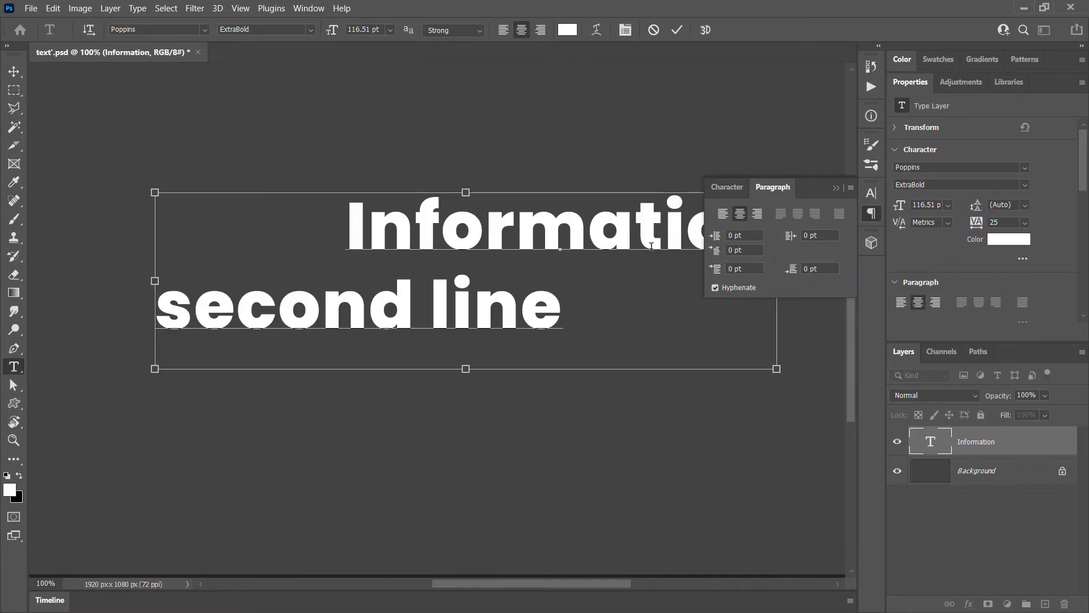
{"action": "key", "text": "ctrl+Return"}
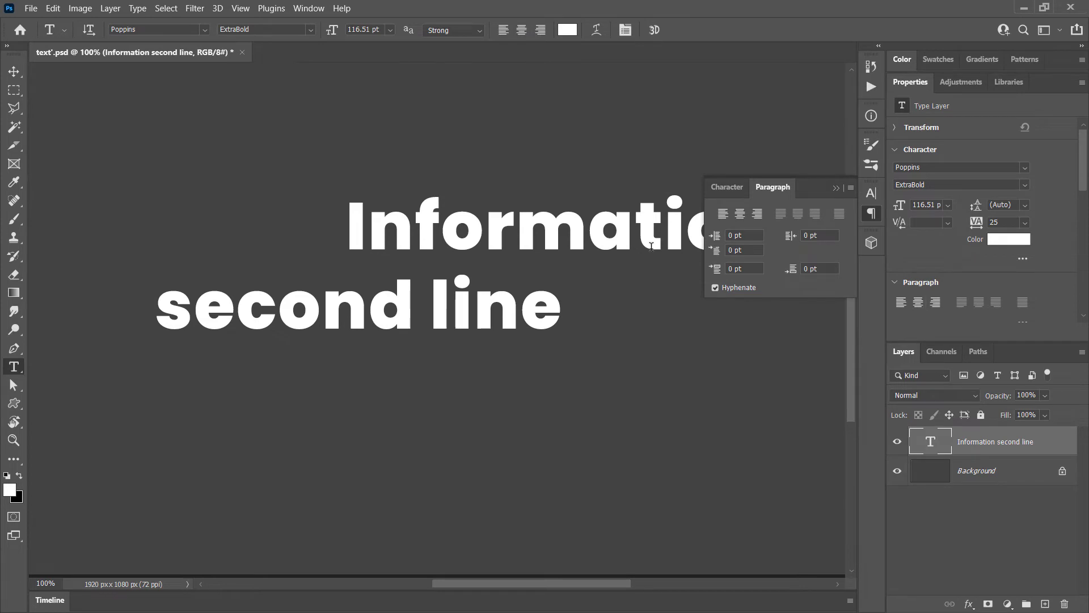
{"action": "key", "text": "ctrl+z"}
Examine the preset font sizes in the Character settings of the "Information" layer.
{"action": "left_click", "coordinate": [718, 188]}
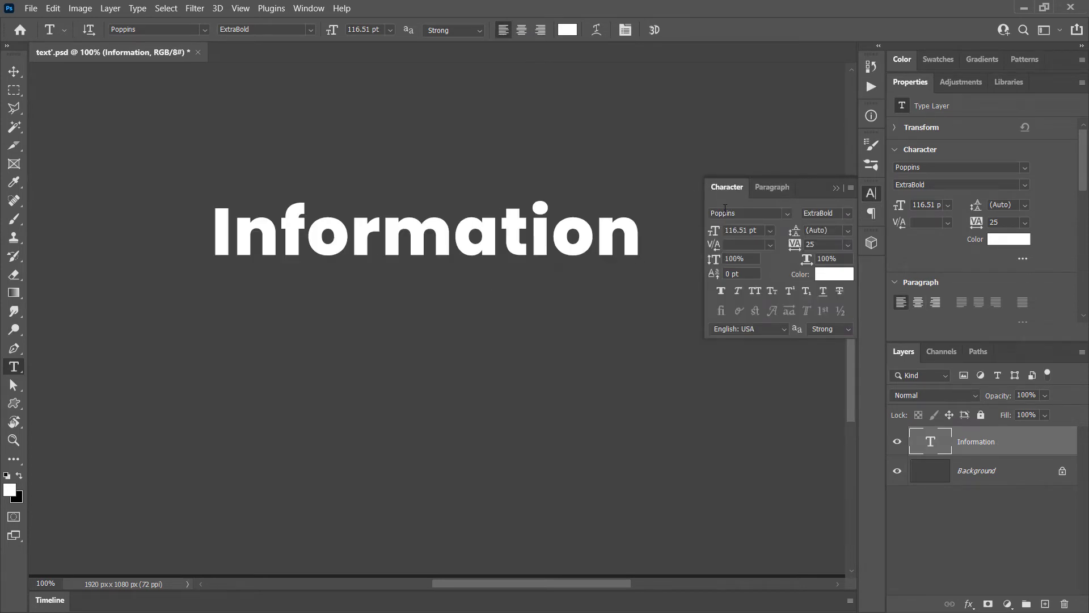
{"action": "left_click", "coordinate": [769, 231]}
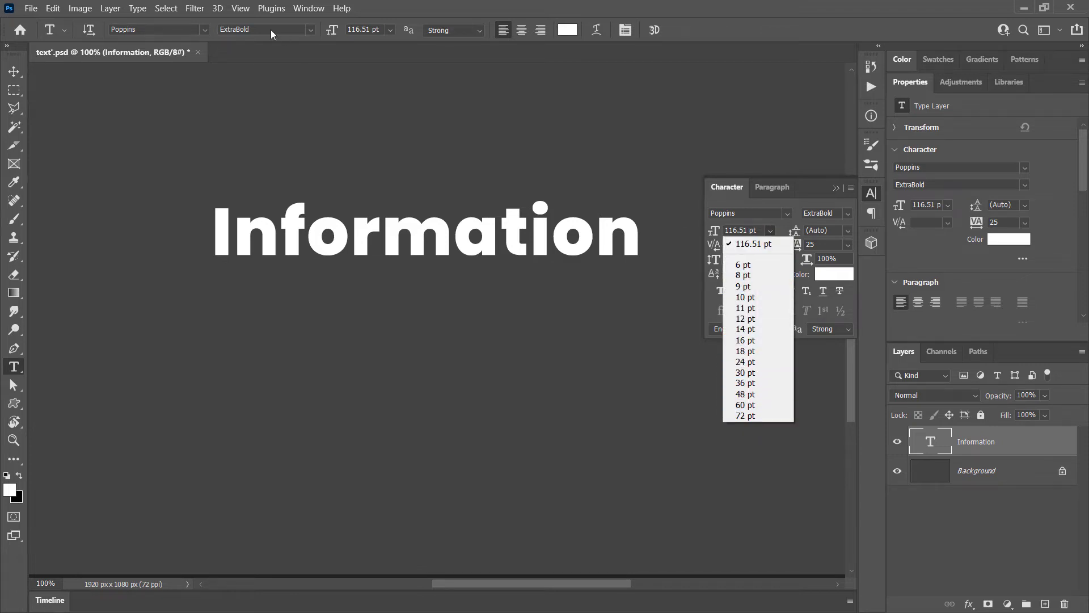
{"action": "left_click", "coordinate": [728, 230]}
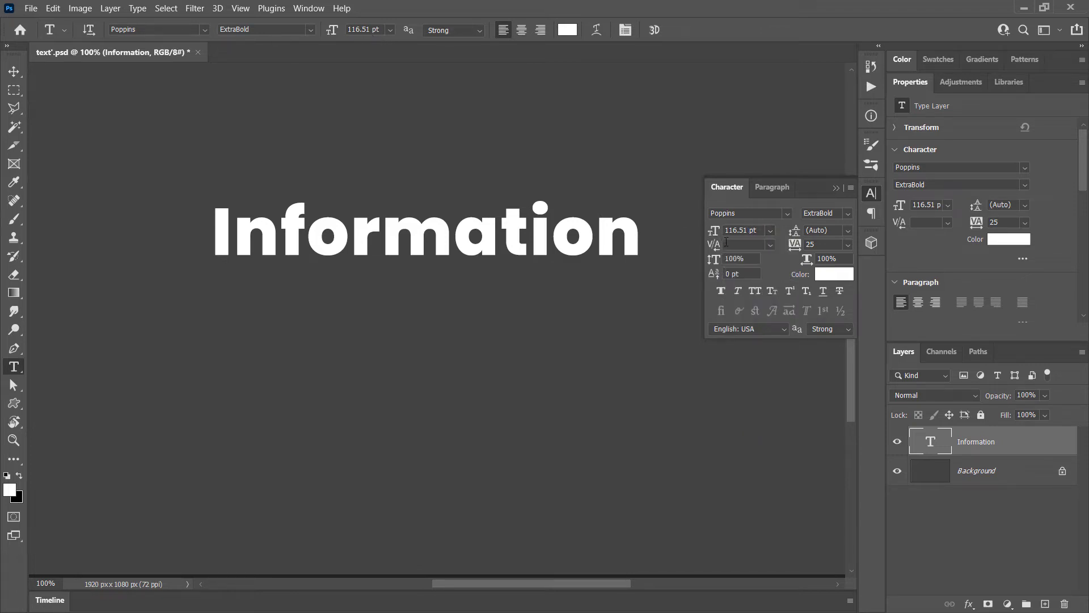
Try Optical kerning on the "Information" text and return the kerning to Metrics.
{"action": "left_click", "coordinate": [770, 247]}
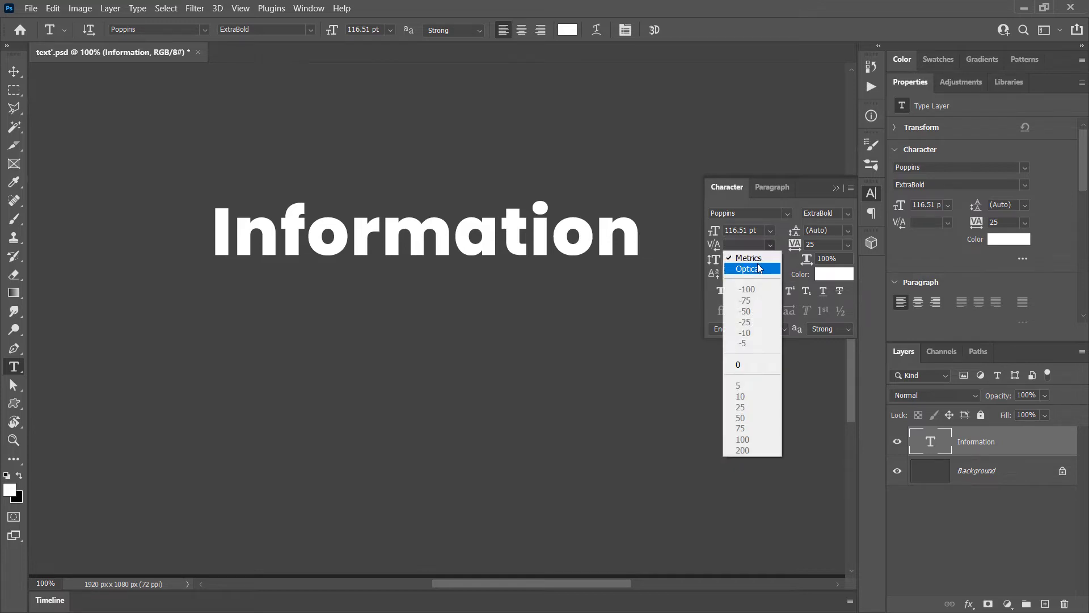
{"action": "left_click", "coordinate": [760, 269]}
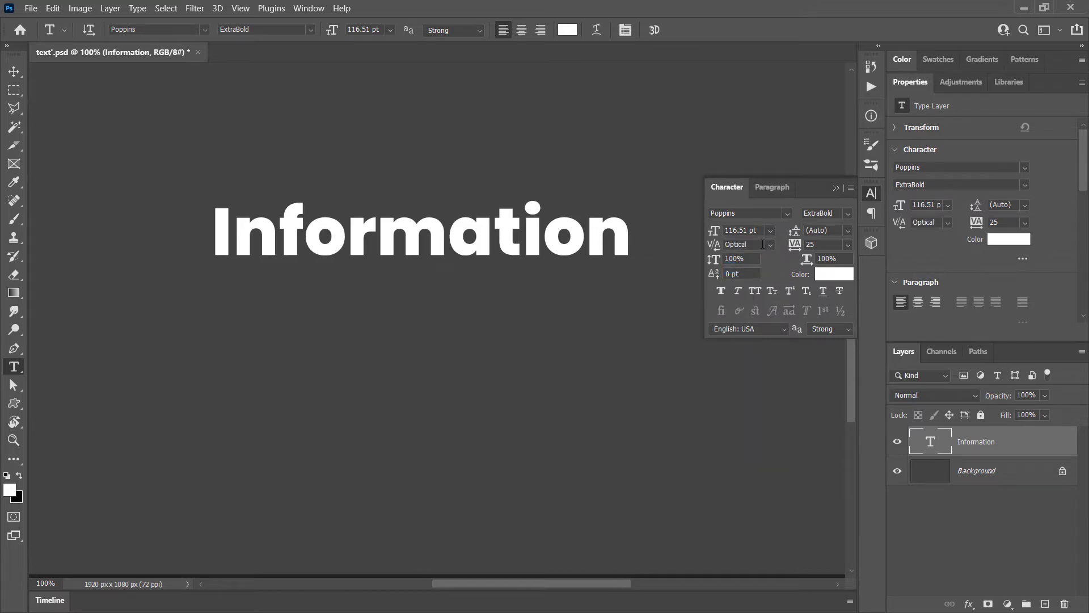
{"action": "left_click", "coordinate": [767, 245]}
{"action": "left_click", "coordinate": [764, 259]}
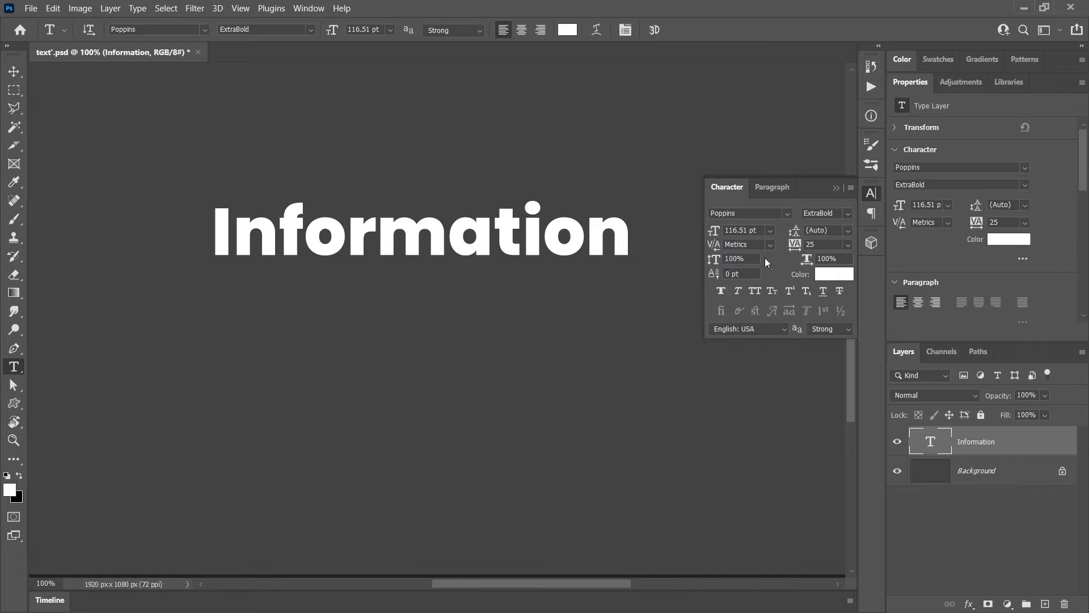
{"action": "left_click", "coordinate": [849, 245]}
{"action": "left_click", "coordinate": [798, 230]}
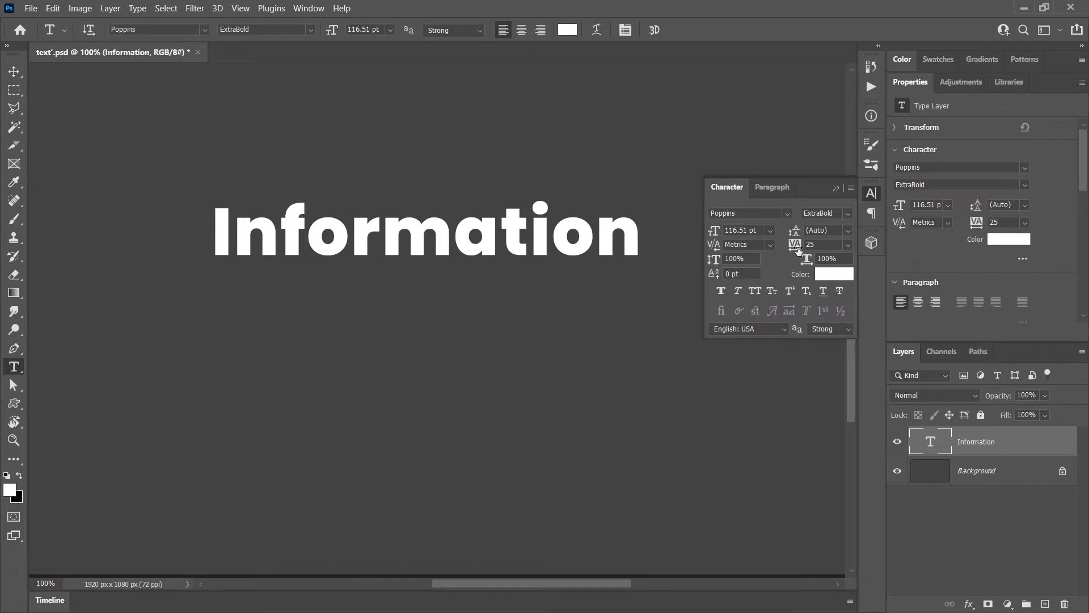
Add a new line reading "Second Line" beneath "Information" and commit the text.
{"action": "key", "text": "Return"}
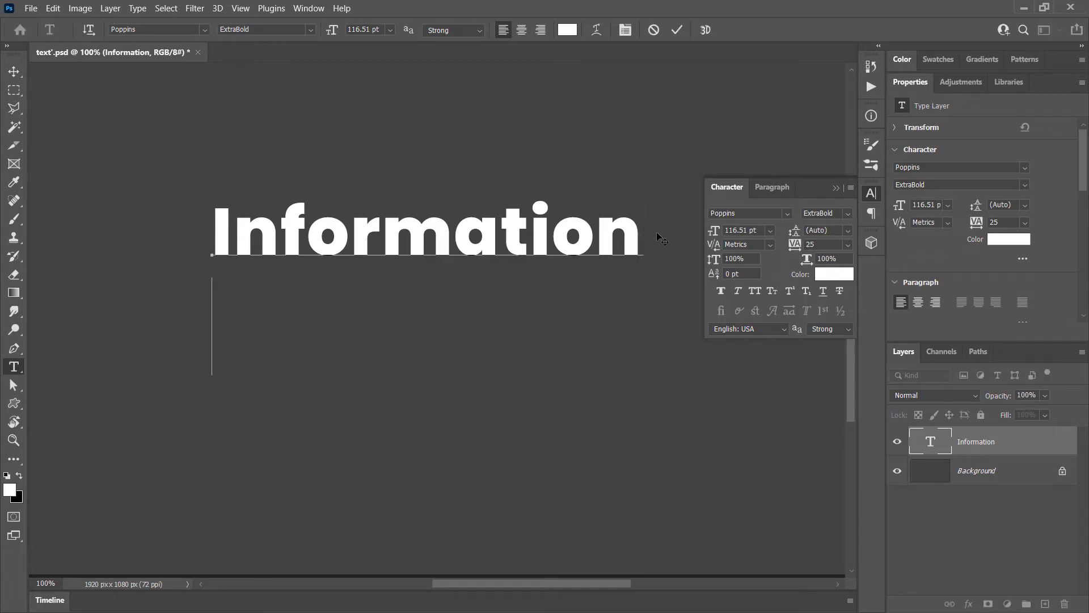
{"action": "type", "text": "Seonc"}
{"action": "key", "text": "Left"}
{"action": "key", "text": "BackSpace"}
{"action": "key", "text": "BackSpace"}
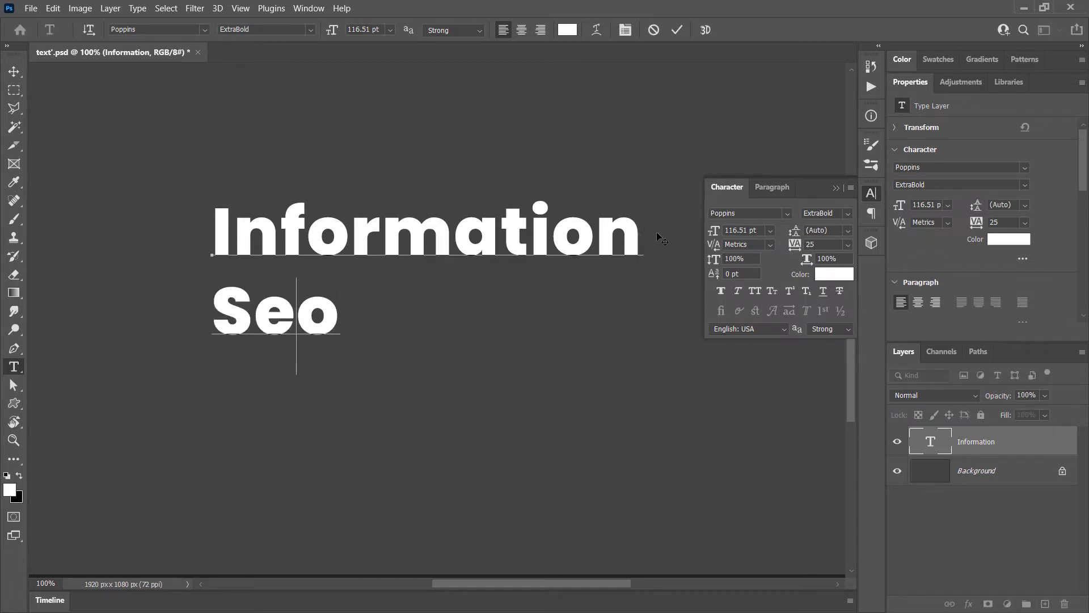
{"action": "key", "text": "Right"}
{"action": "type", "text": "ond Line"}
{"action": "key", "text": "ctrl+Return"}
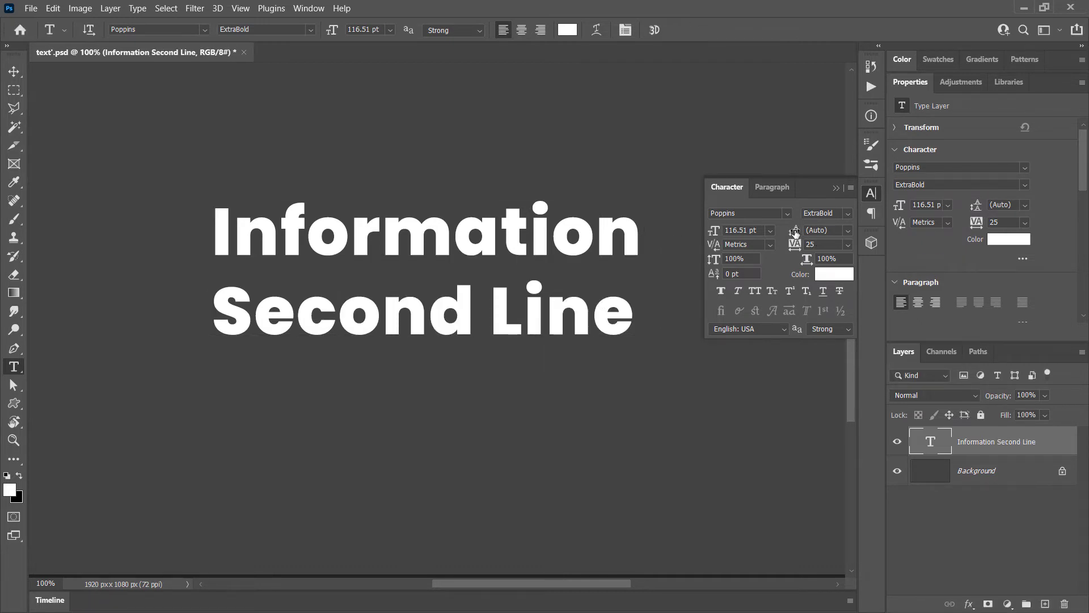
Try line spacings of 8 pt and 116 pt on the two-line text.
{"action": "left_click", "coordinate": [847, 231]}
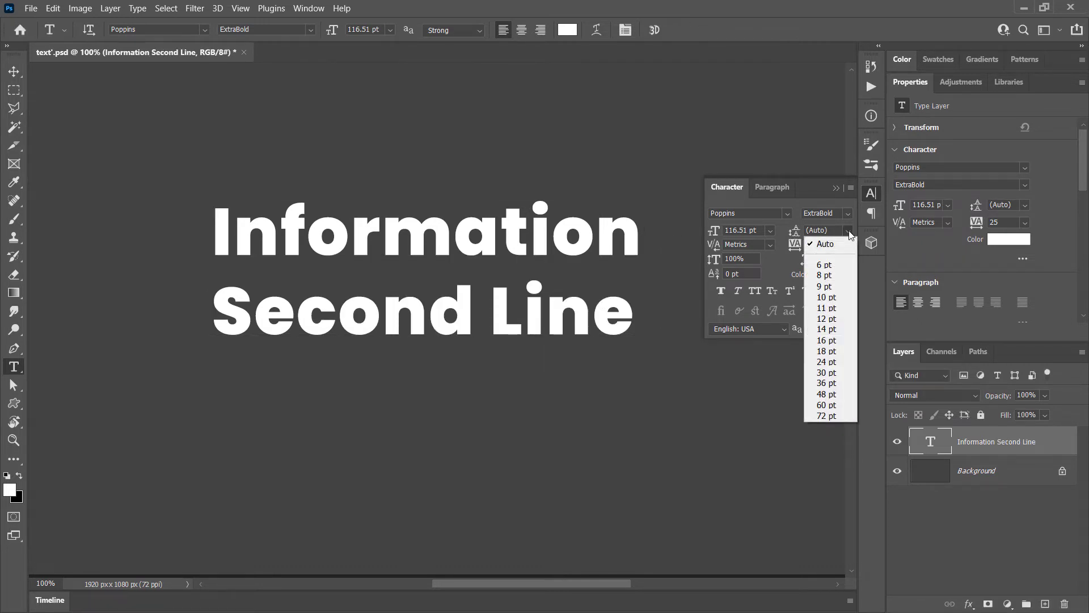
{"action": "left_click", "coordinate": [824, 275]}
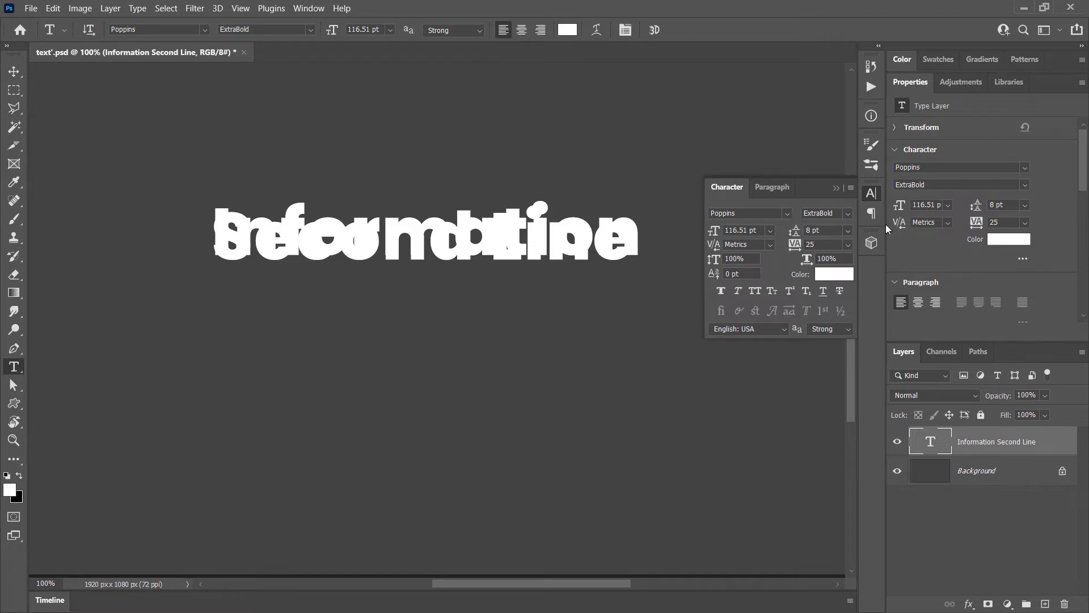
{"action": "left_click", "coordinate": [815, 229]}
{"action": "type", "text": "116"}
{"action": "key", "text": "Return"}
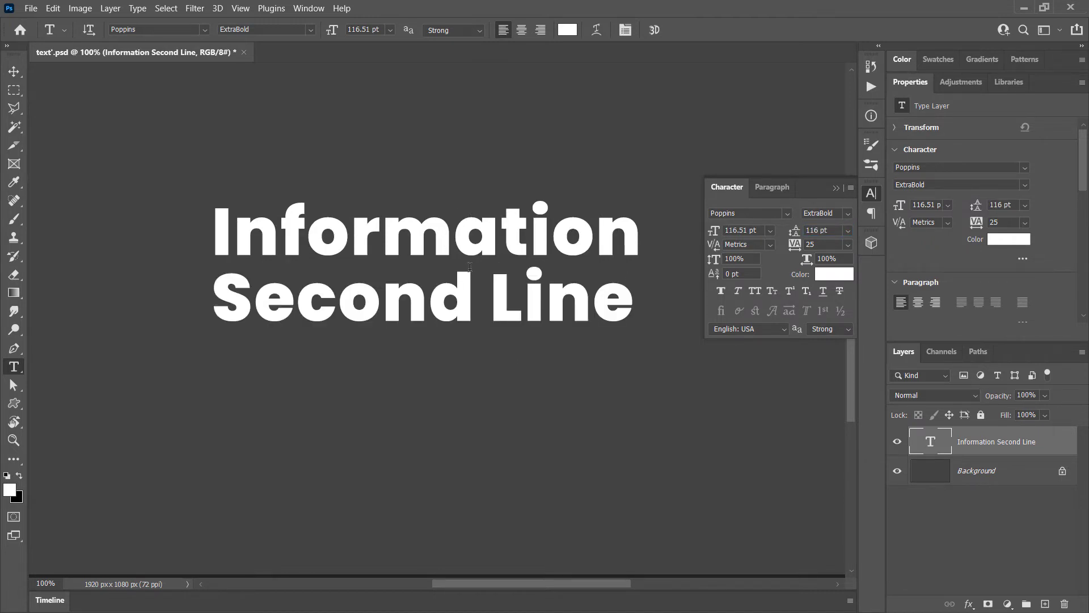
Try tighter leading values of 48 pt, 80 pt and 90 pt on the two-line text.
{"action": "left_click", "coordinate": [848, 230]}
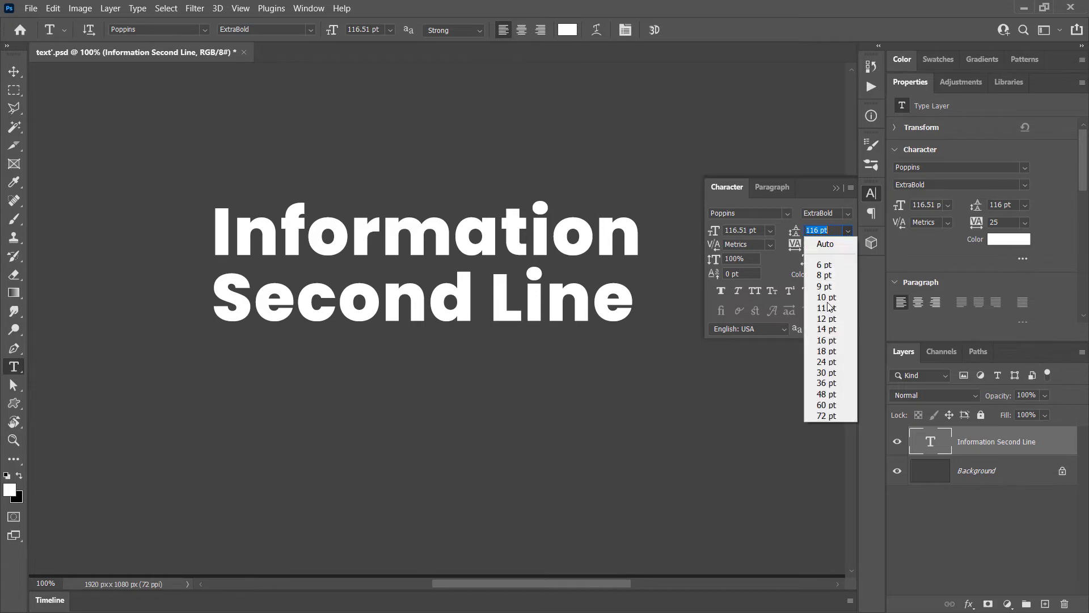
{"action": "left_click", "coordinate": [827, 394]}
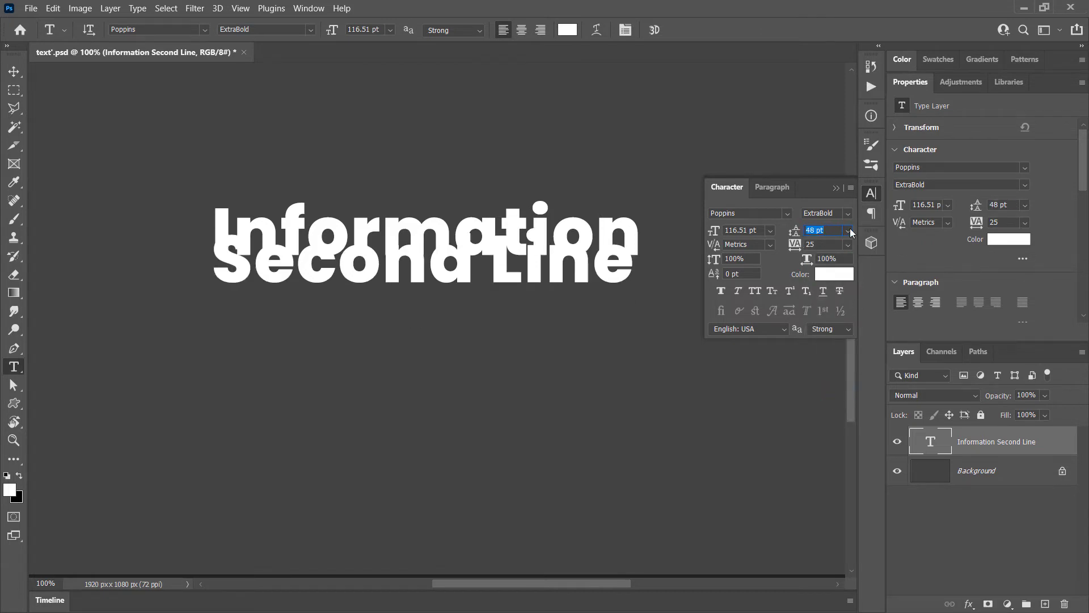
{"action": "type", "text": "80"}
{"action": "key", "text": "Return"}
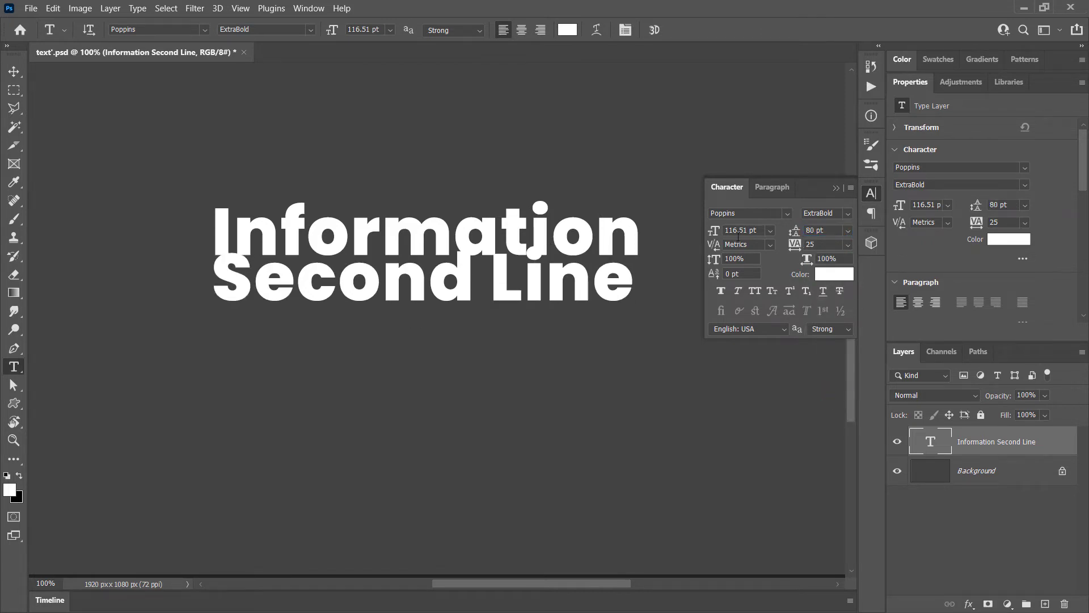
{"action": "double_click", "coordinate": [817, 231]}
{"action": "type", "text": "90"}
{"action": "key", "text": "Return"}
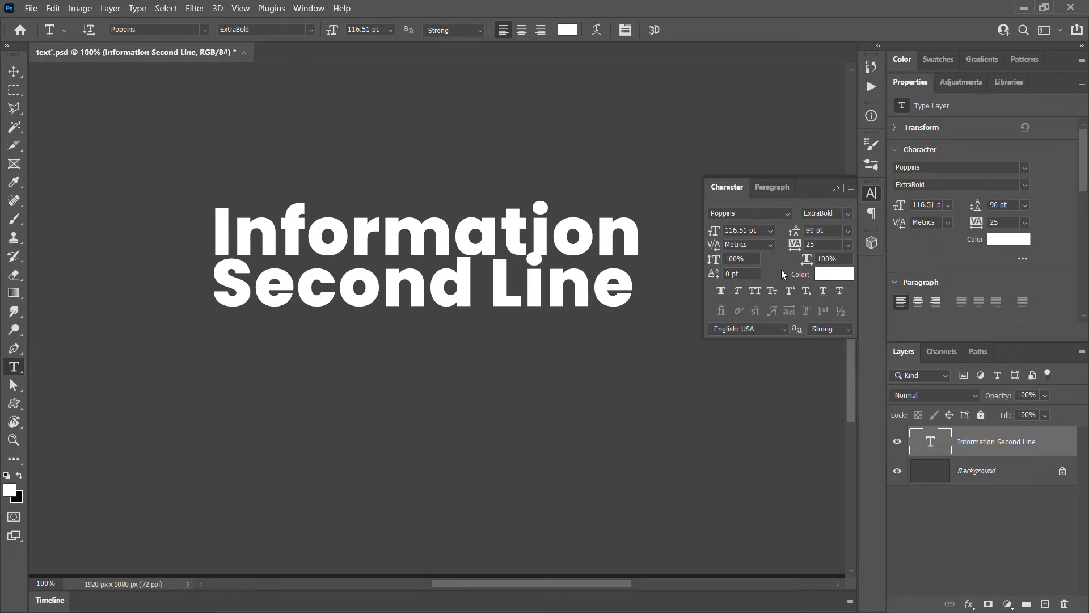
Try a leading of 160 pt on the two-line text, and set it to 200 pt.
{"action": "double_click", "coordinate": [817, 230]}
{"action": "type", "text": "160"}
{"action": "key", "text": "Return"}
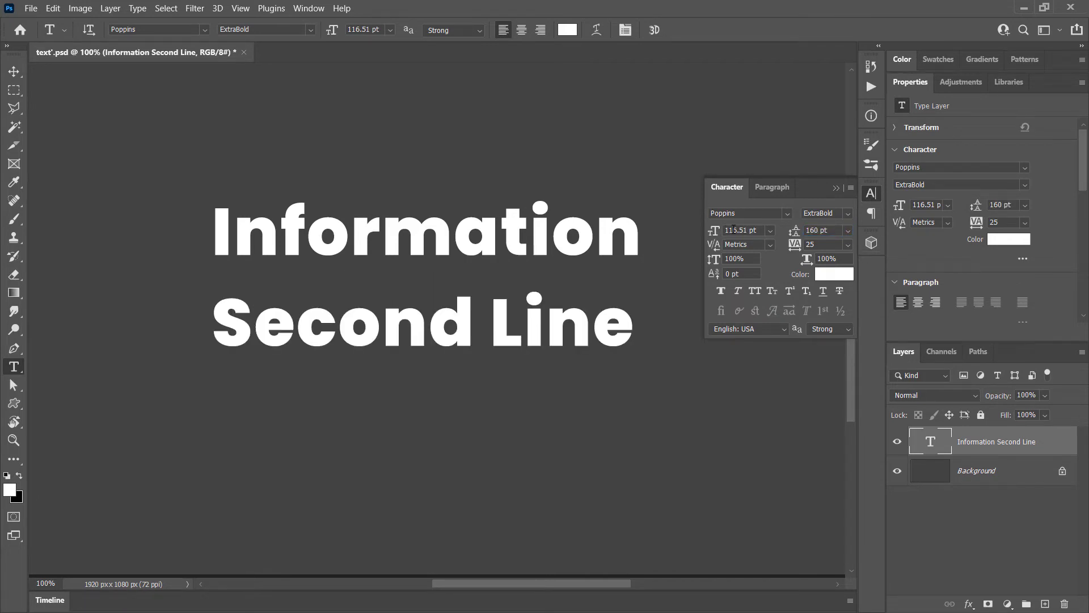
{"action": "left_click", "coordinate": [847, 231]}
{"action": "left_click", "coordinate": [847, 231]}
{"action": "double_click", "coordinate": [817, 231]}
{"action": "type", "text": "200"}
{"action": "key", "text": "Return"}
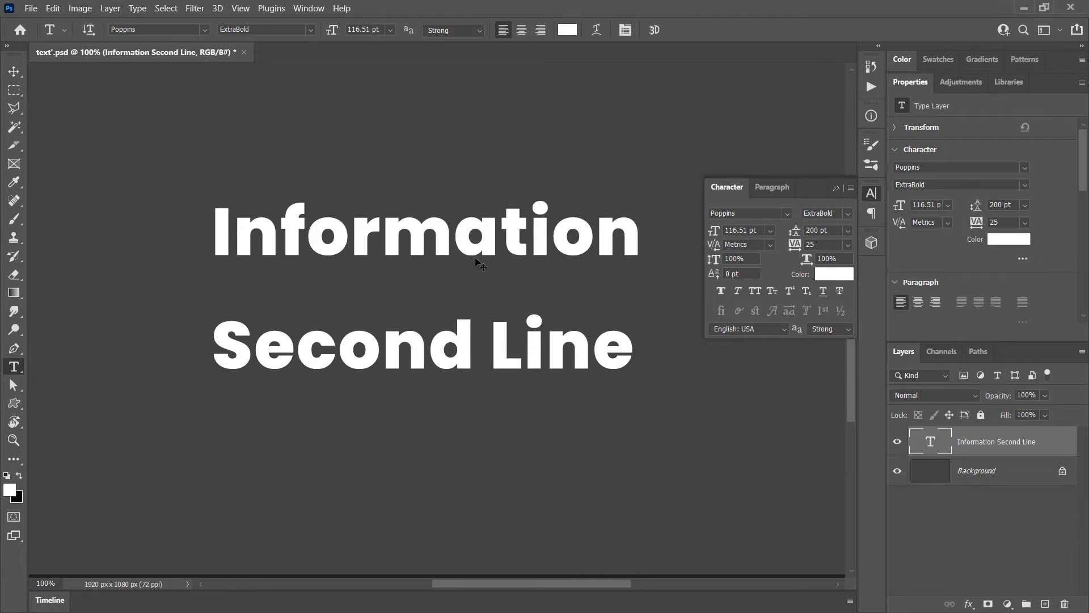
Scale the two-line text up to about 129% with Free Transform, and undo the scaling.
{"action": "key", "text": "ctrl+t"}
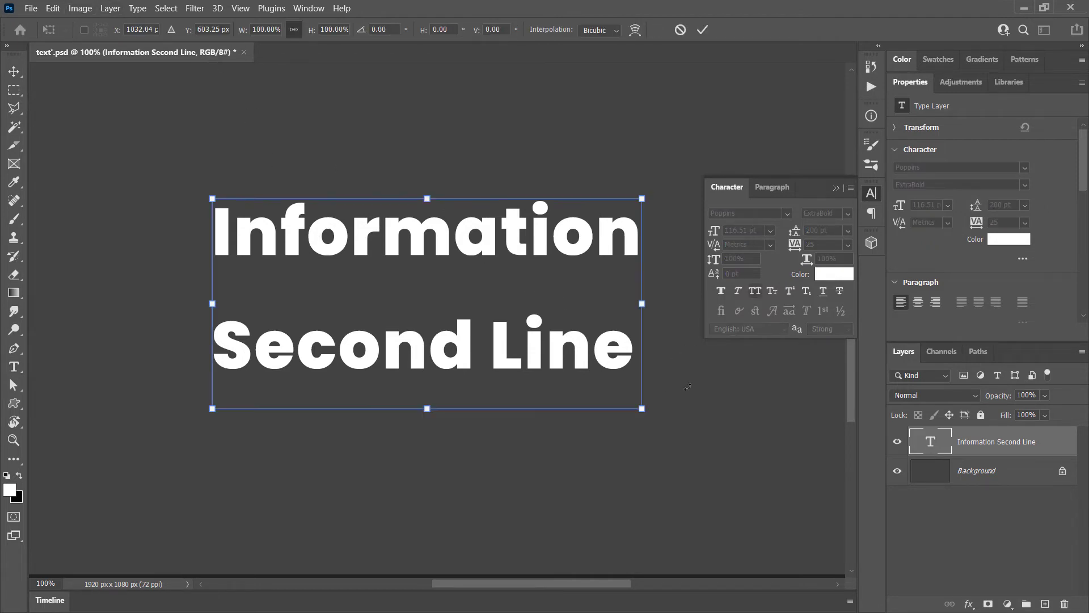
{"action": "left_click_drag", "start_coordinate": [642, 408], "coordinate": [742, 481]}
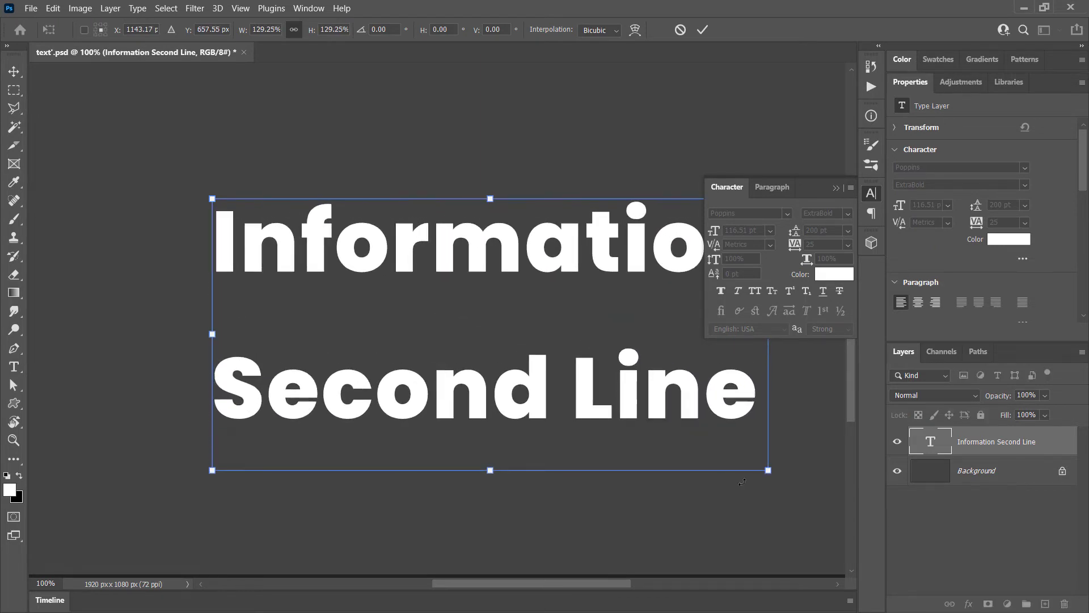
{"action": "key", "text": "Return"}
{"action": "key", "text": "ctrl+z"}
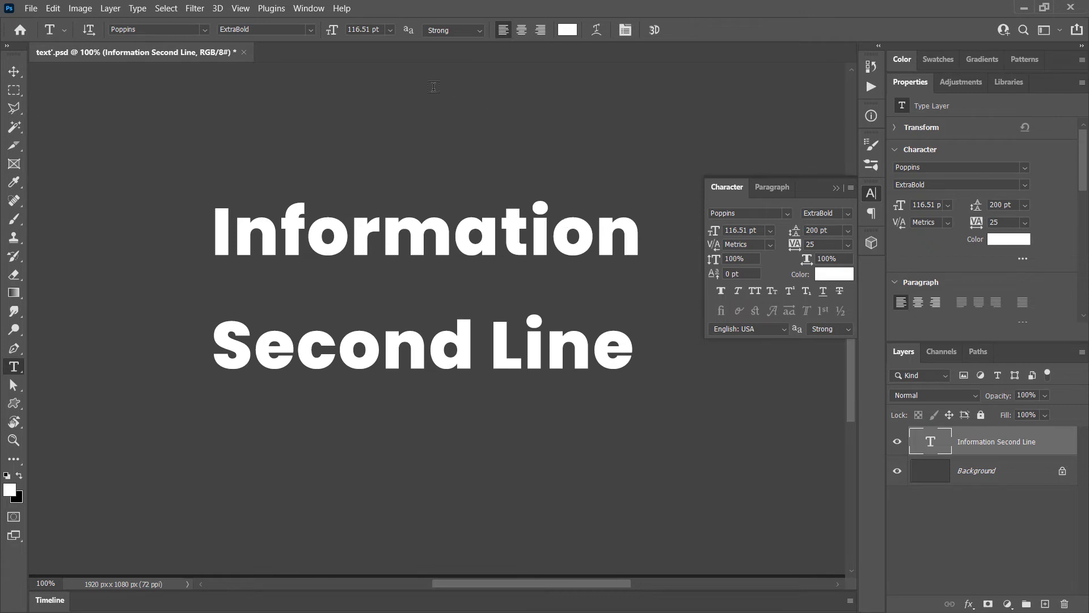
Try a font size of 18 pt on the two-line text, and undo the size change.
{"action": "left_click", "coordinate": [390, 30]}
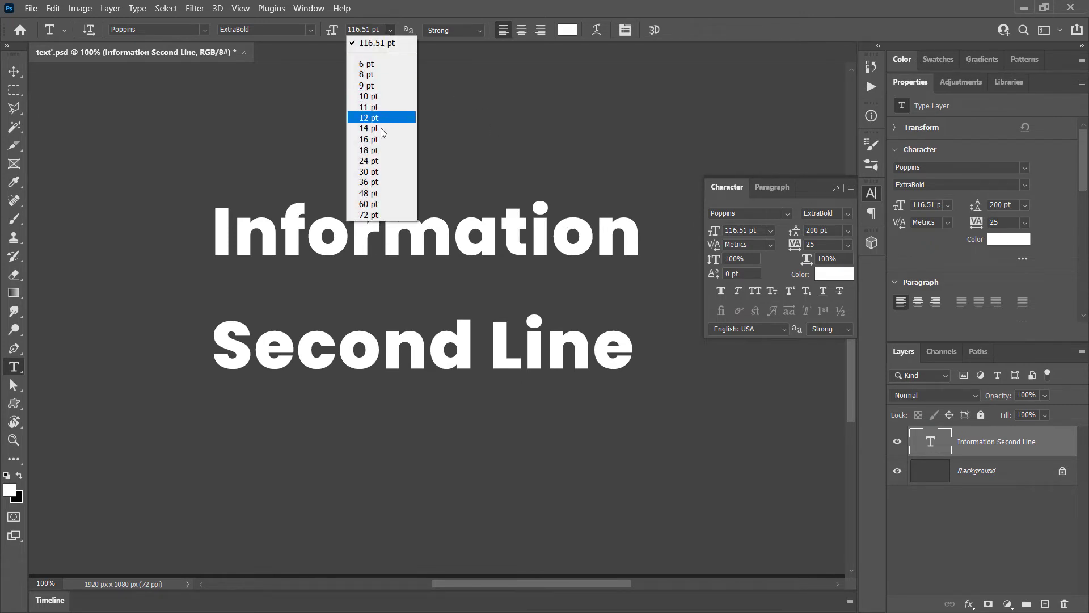
{"action": "left_click", "coordinate": [380, 151]}
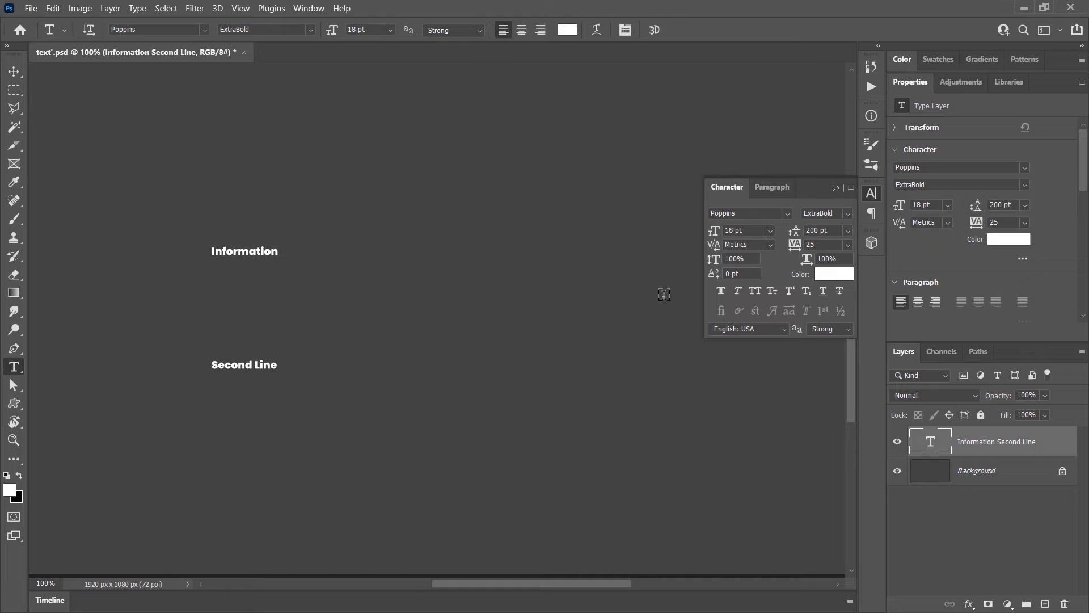
{"action": "key", "text": "ctrl+z"}
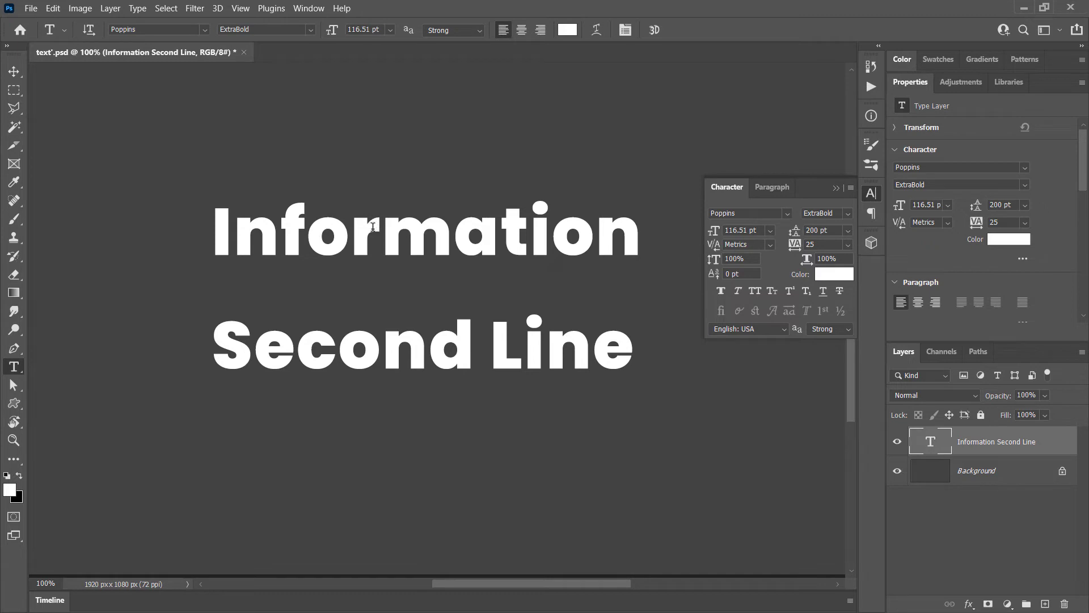
Set the tracking of the two-line text to -100.
{"action": "left_click", "coordinate": [847, 244]}
{"action": "left_click", "coordinate": [817, 248]}
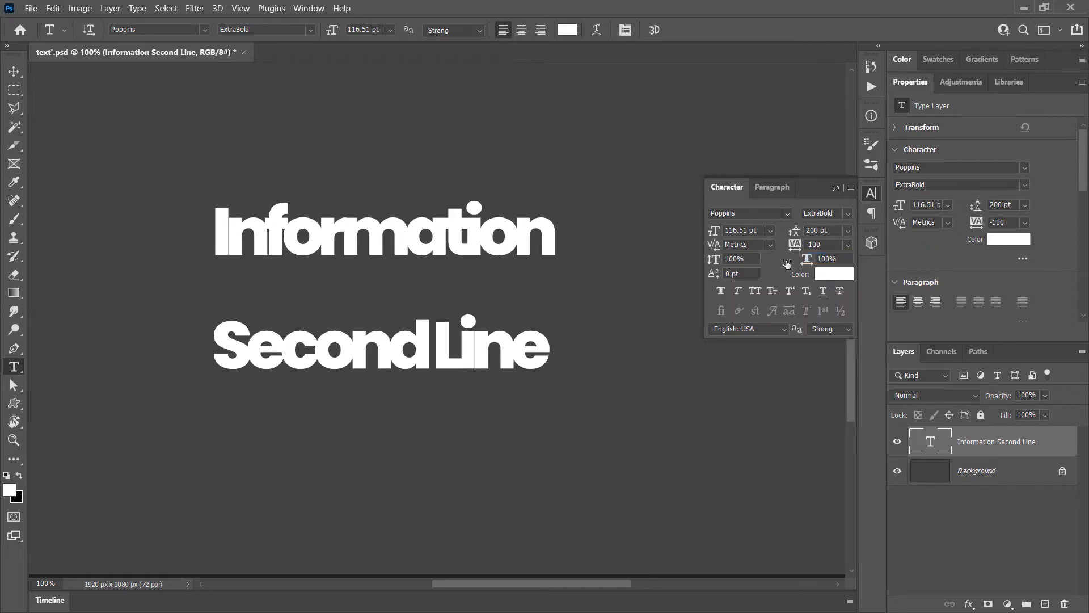
Try tracking values of 200 and 500 on the two-line text.
{"action": "left_click", "coordinate": [848, 245]}
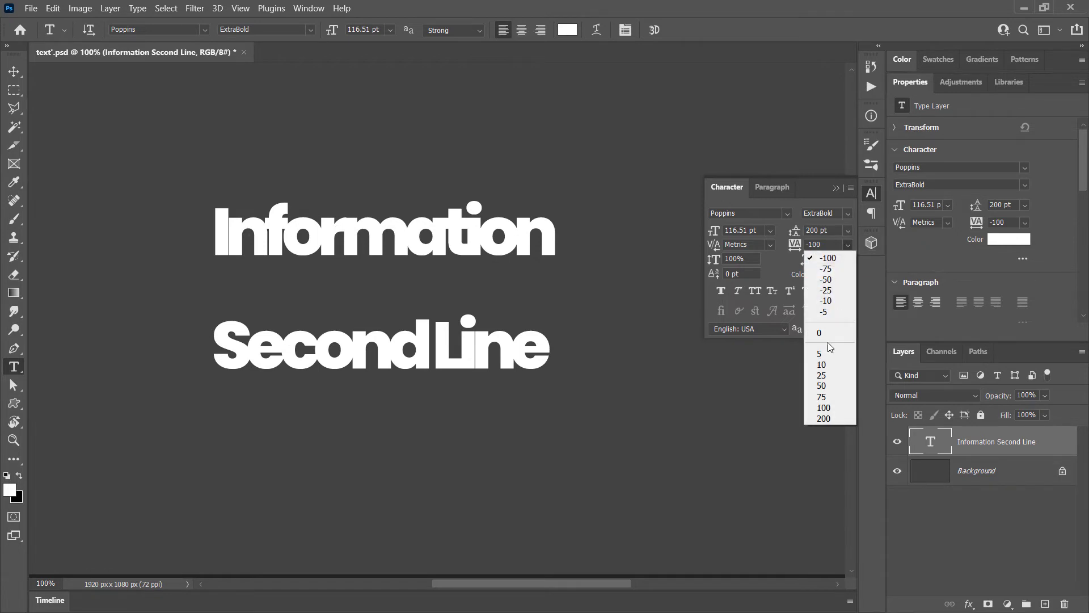
{"action": "left_click", "coordinate": [826, 418]}
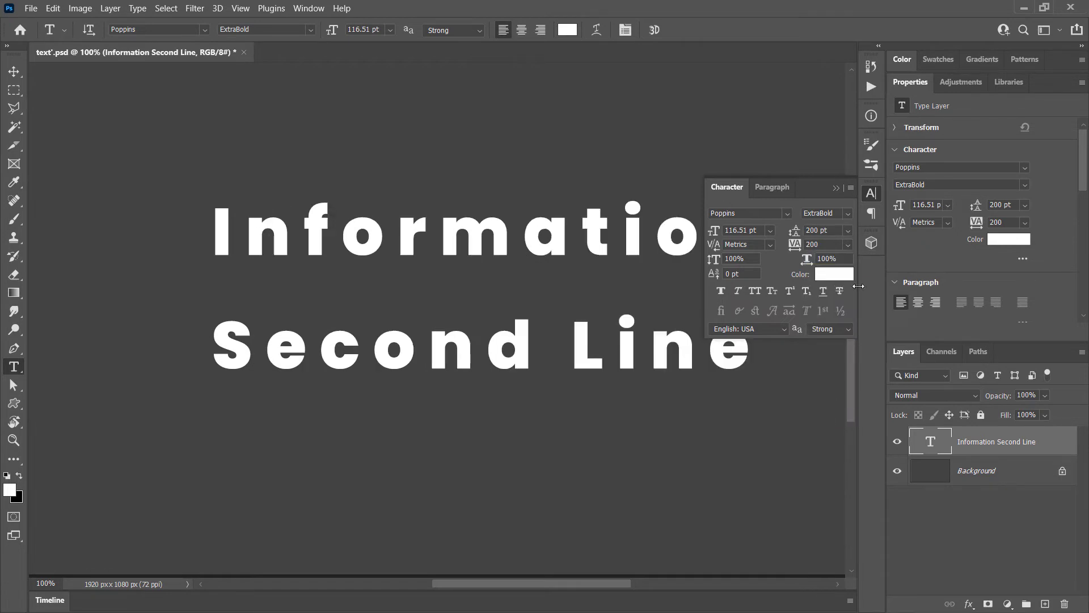
{"action": "left_click_drag", "start_coordinate": [841, 244], "coordinate": [717, 245]}
{"action": "type", "text": "50"}
{"action": "key", "text": "Return"}
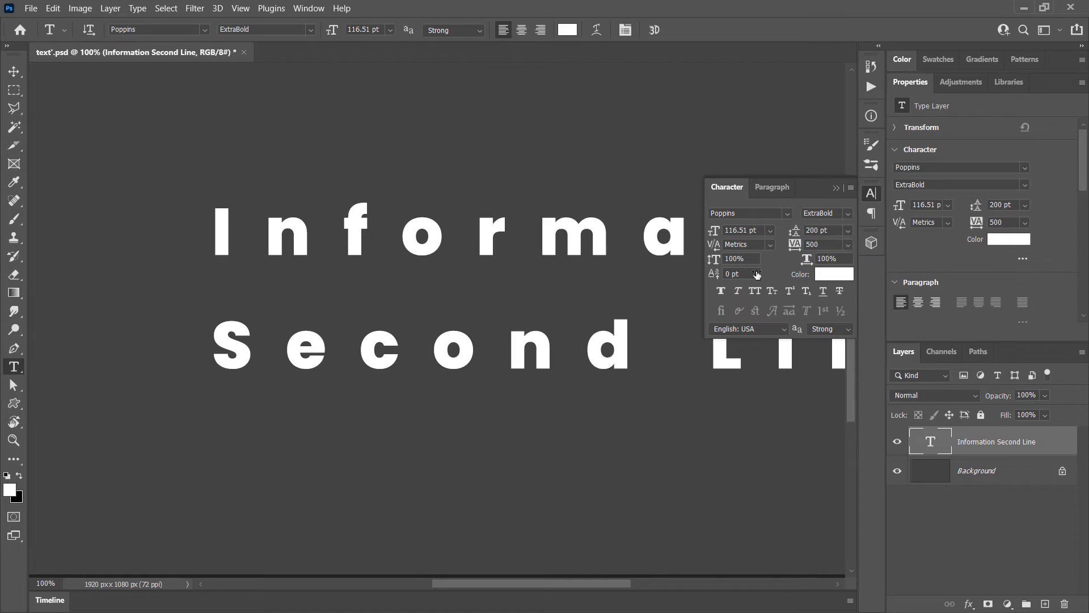
Compare tracking values of -25 and -50 on the two-line text, and settle on -25.
{"action": "left_click", "coordinate": [849, 244]}
{"action": "left_click", "coordinate": [830, 285]}
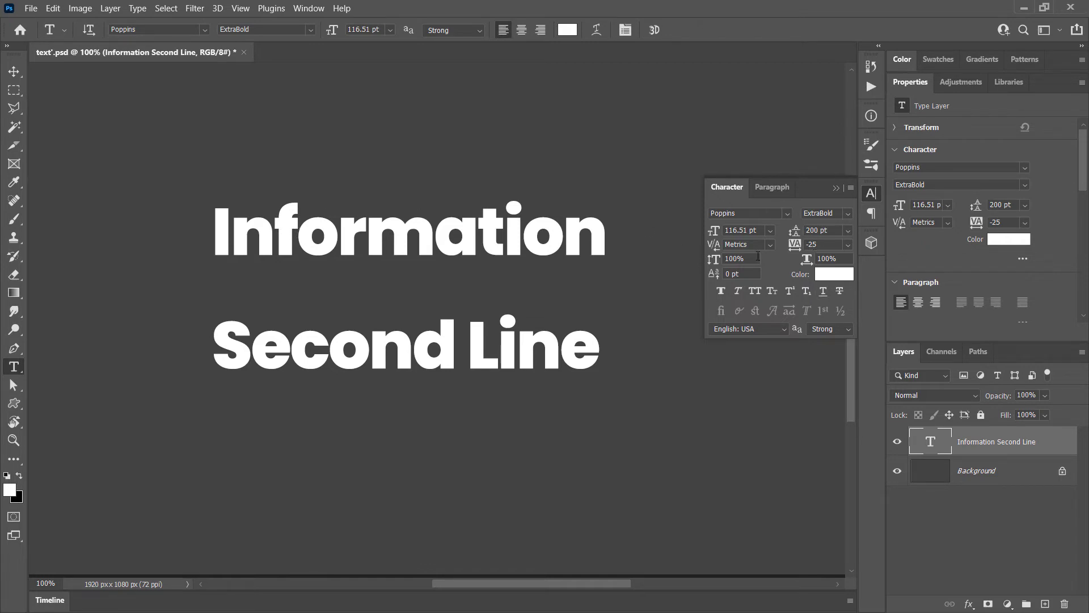
{"action": "left_click", "coordinate": [848, 245]}
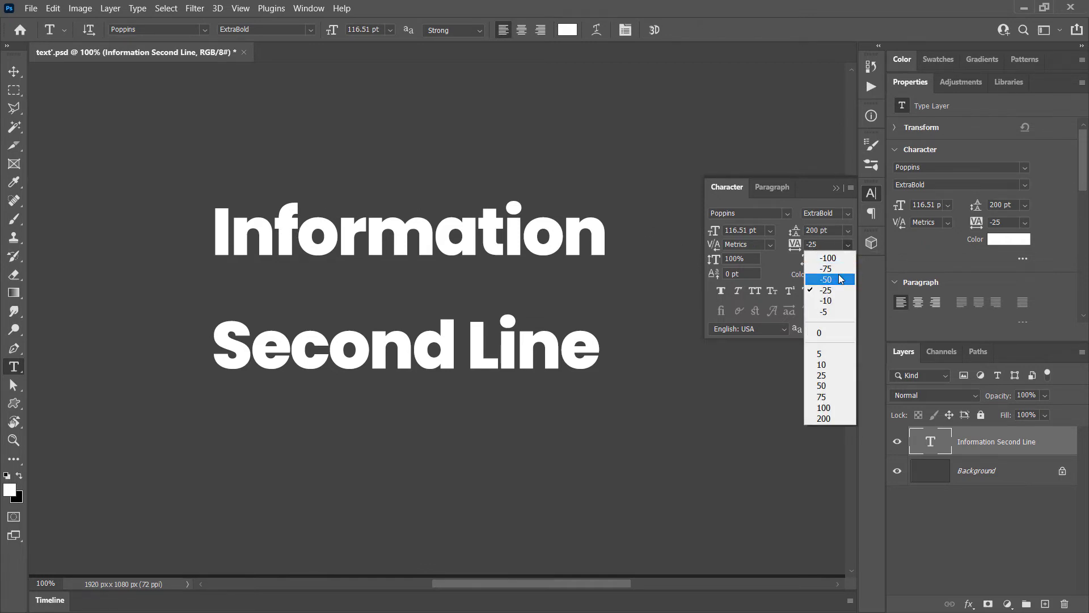
{"action": "left_click", "coordinate": [841, 279]}
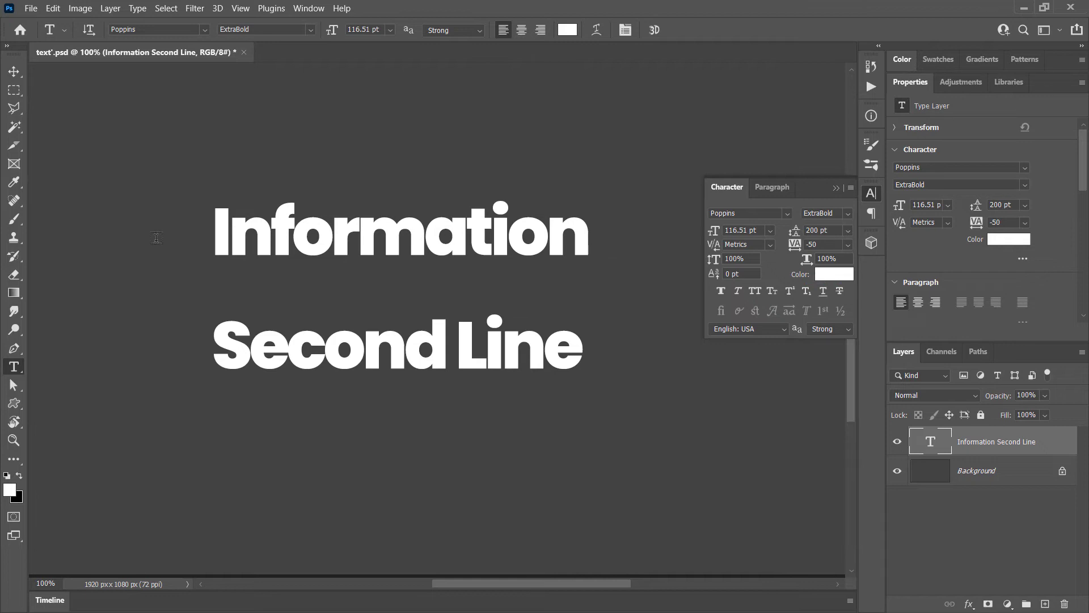
{"action": "left_click", "coordinate": [848, 245]}
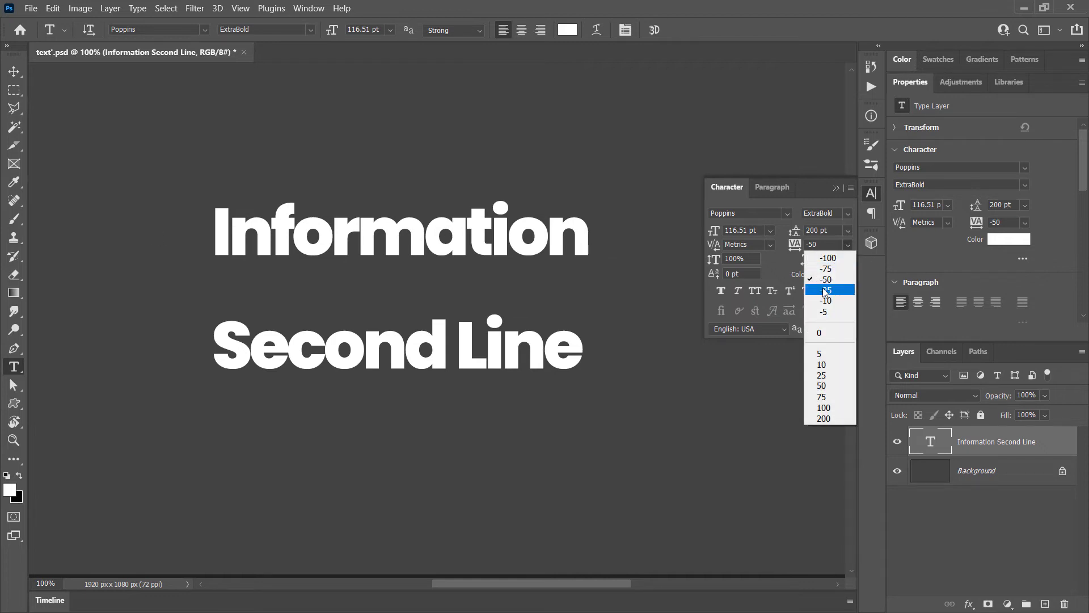
{"action": "left_click", "coordinate": [826, 291]}
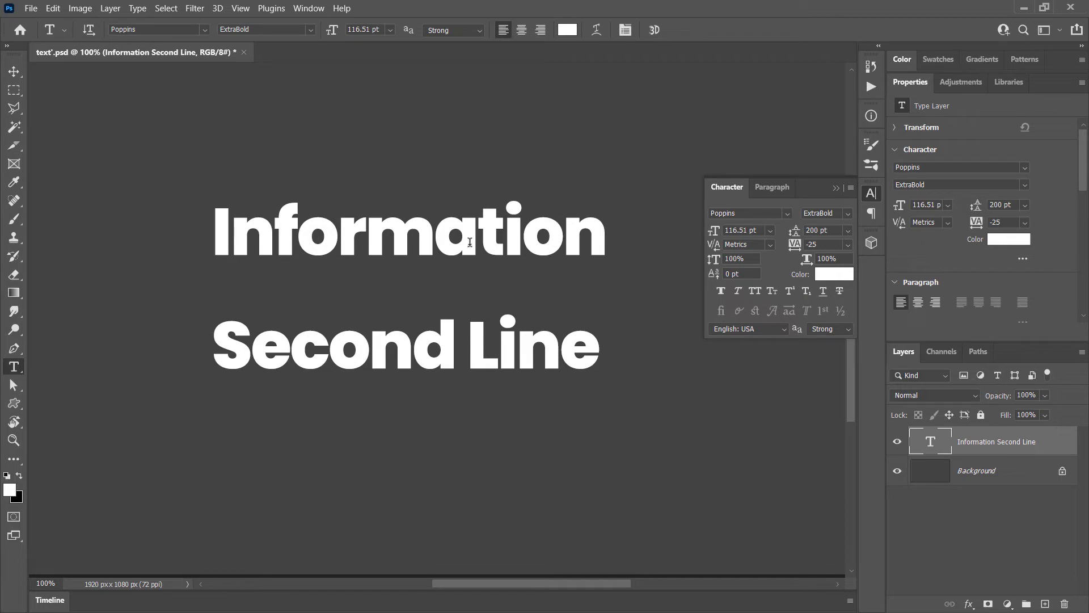
Set the two-line text's leading to 120 pt and its kerning to Optical.
{"action": "left_click", "coordinate": [838, 229]}
{"action": "type", "text": "120"}
{"action": "key", "text": "Return"}
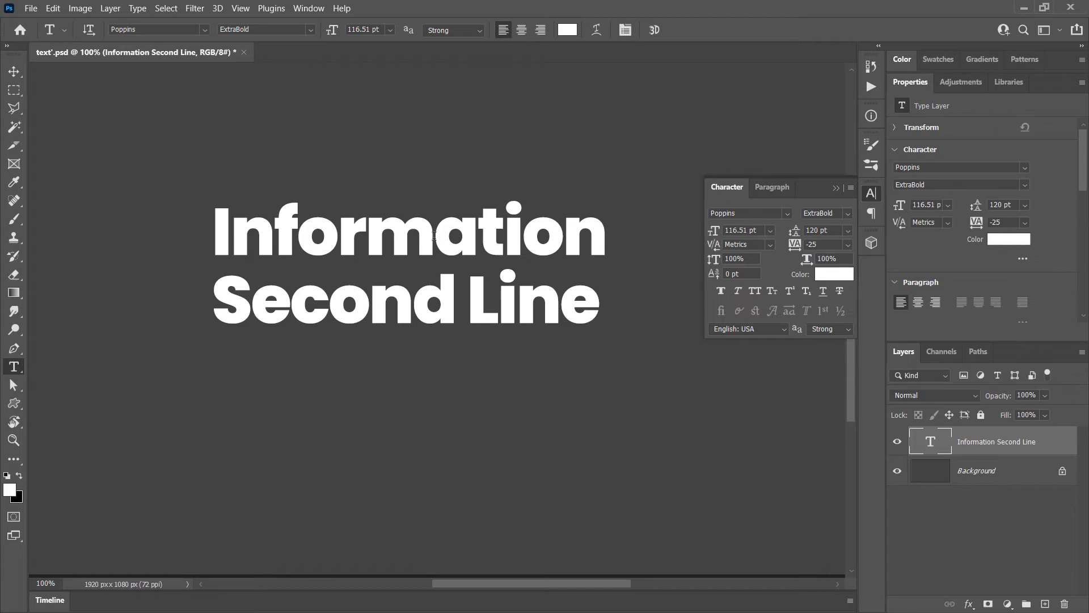
{"action": "left_click", "coordinate": [771, 245]}
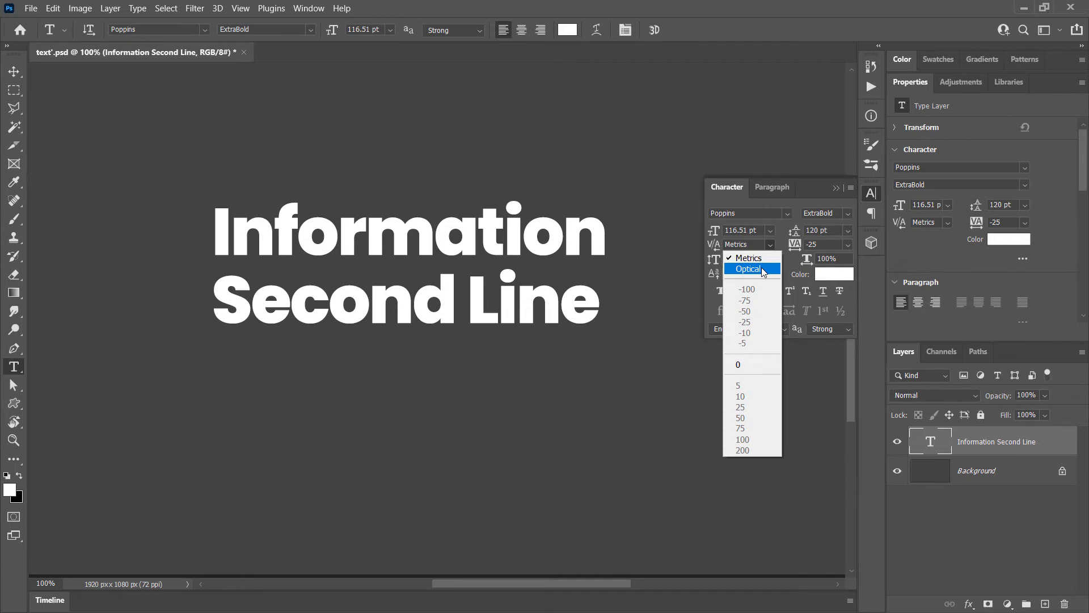
{"action": "left_click", "coordinate": [762, 269]}
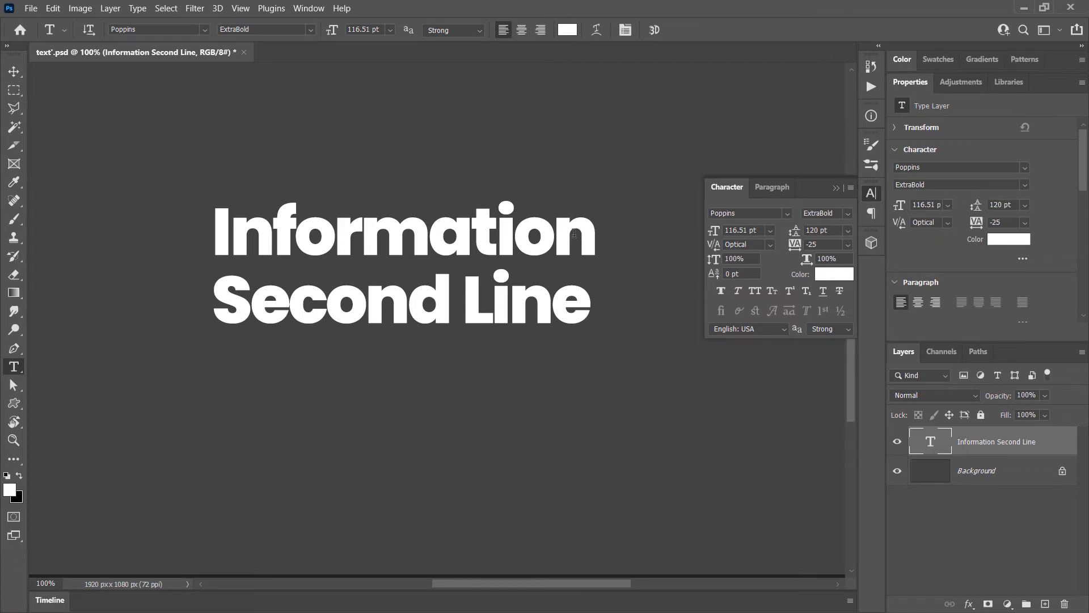
Try vertical scales of 200% and 80% on the two-line text, and return it to 100%.
{"action": "left_click", "coordinate": [735, 258]}
{"action": "key", "text": "Return"}
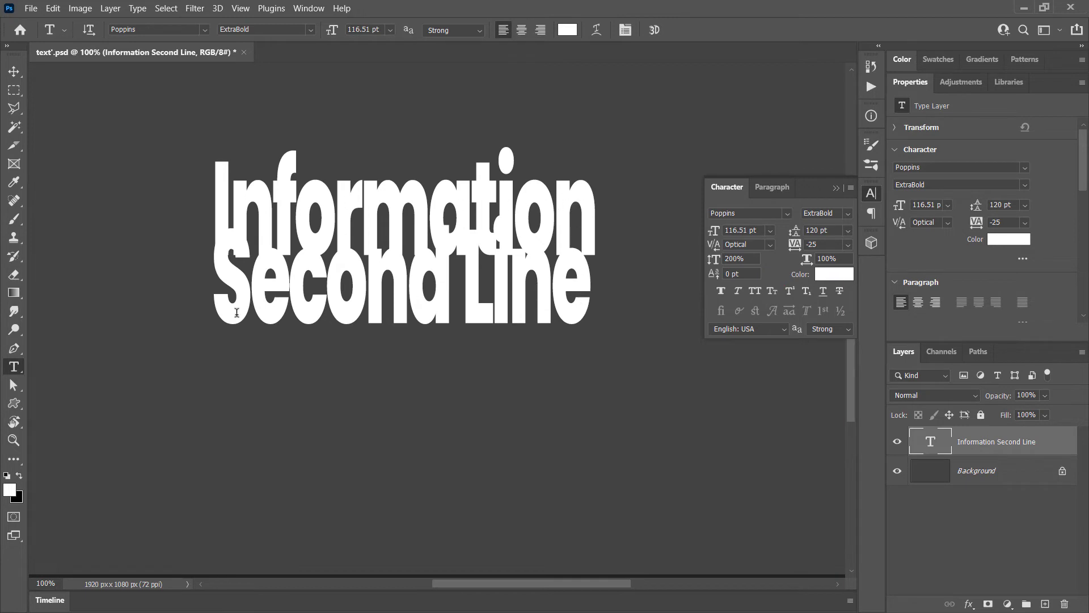
{"action": "left_click", "coordinate": [739, 258]}
{"action": "type", "text": "80"}
{"action": "key", "text": "Return"}
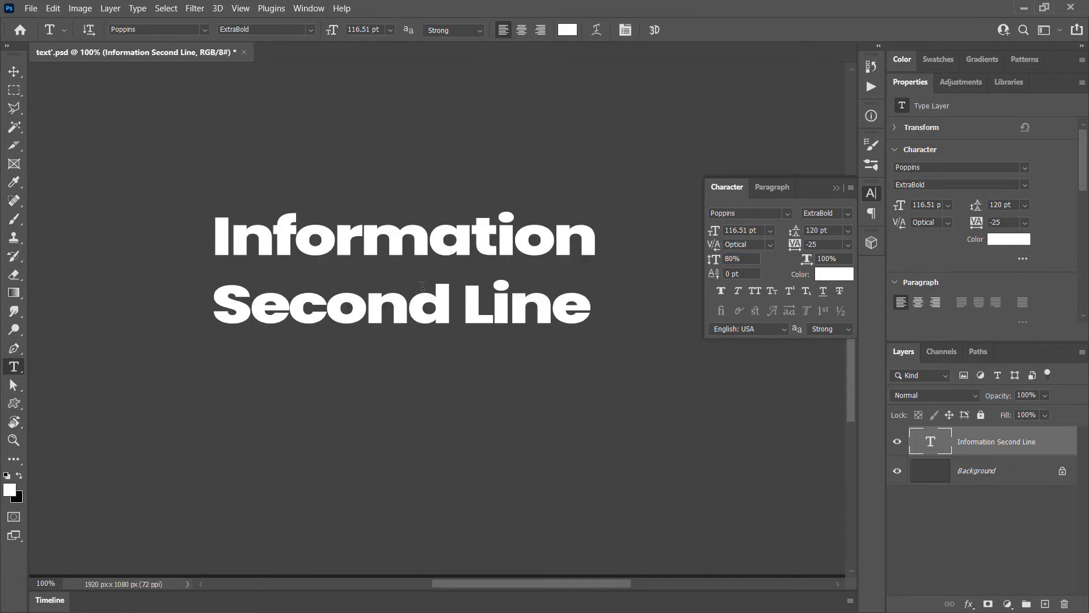
{"action": "left_click", "coordinate": [750, 257]}
{"action": "type", "text": "100%"}
{"action": "key", "text": "Return"}
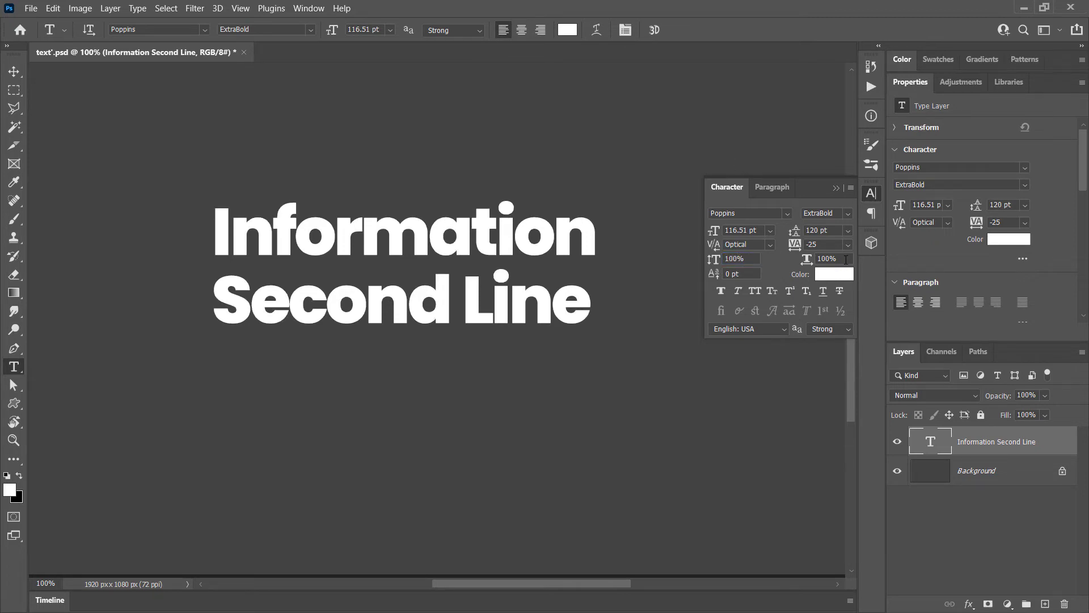
Try a horizontal scale of 150% on the two-line text, and undo it.
{"action": "left_click", "coordinate": [844, 259]}
{"action": "type", "text": "150%"}
{"action": "key", "text": "Return"}
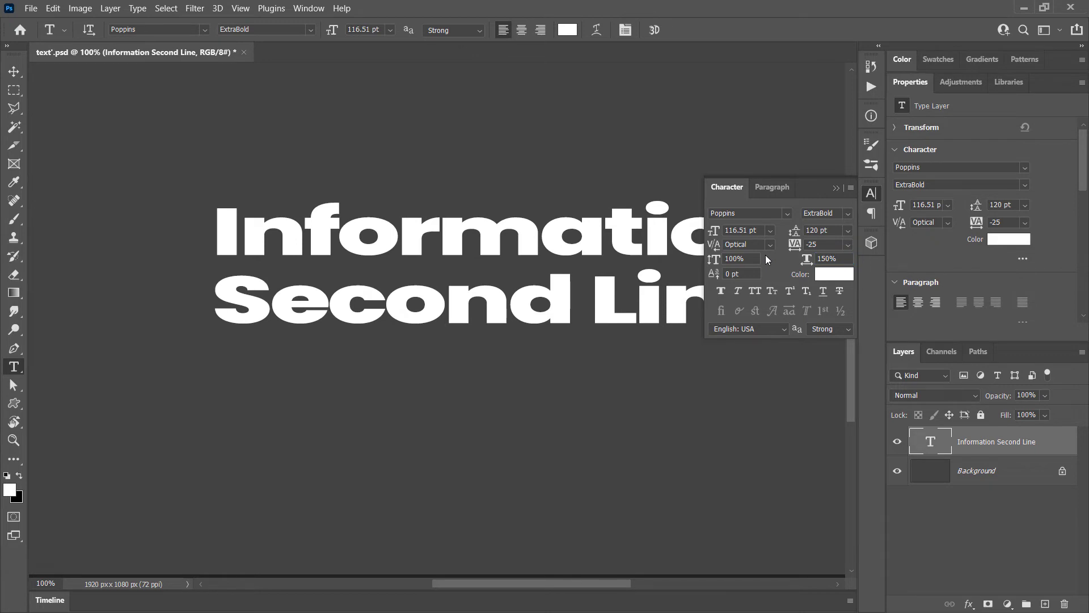
{"action": "key", "text": "ctrl+z"}
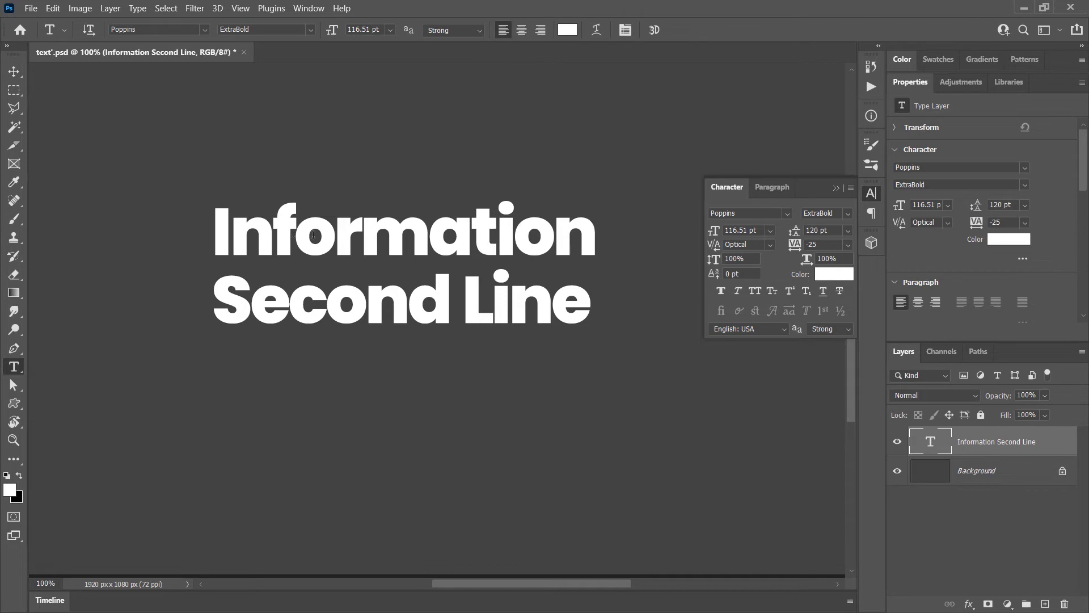
Set the horizontal scale of only the first letter "o" in "Information" to 200%, and commit the text edit.
{"action": "left_click_drag", "start_coordinate": [332, 234], "coordinate": [307, 234]}
{"action": "left_click_drag", "start_coordinate": [844, 258], "coordinate": [764, 265]}
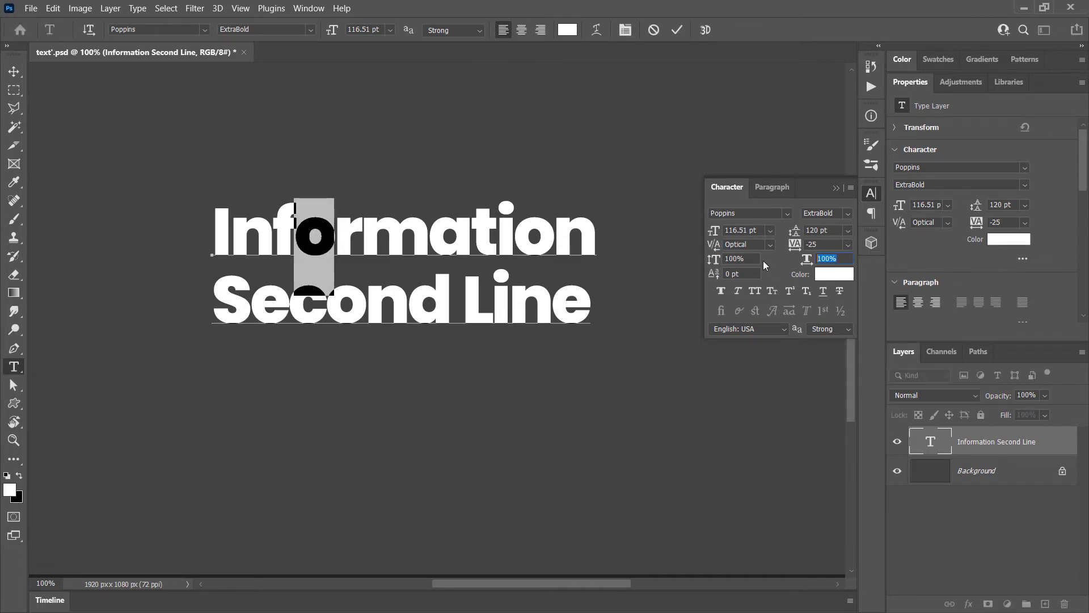
{"action": "type", "text": "200"}
{"action": "key", "text": "Return"}
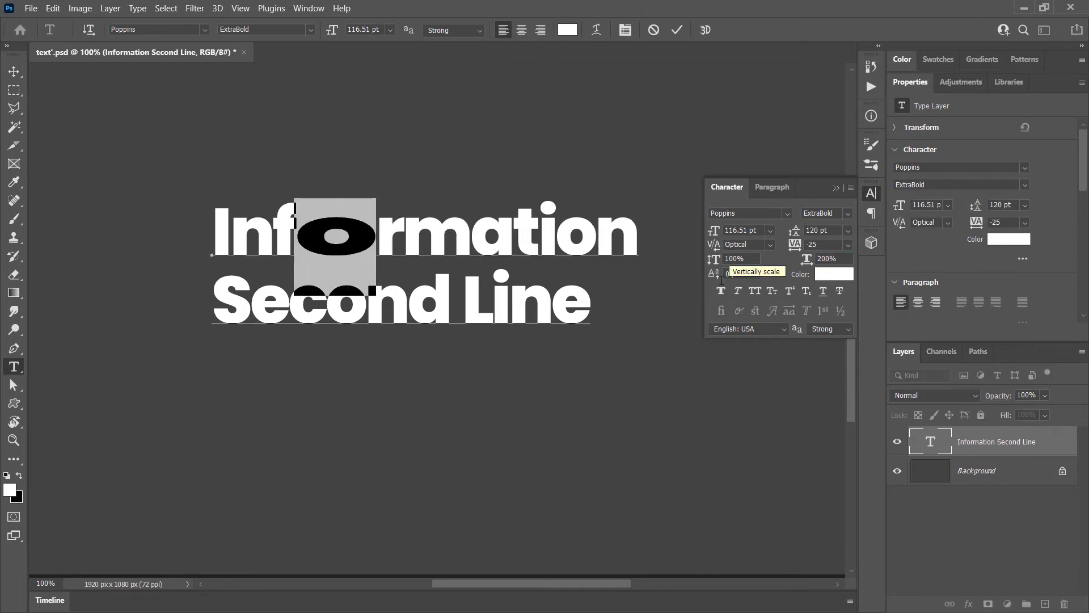
{"action": "left_click", "coordinate": [402, 233]}
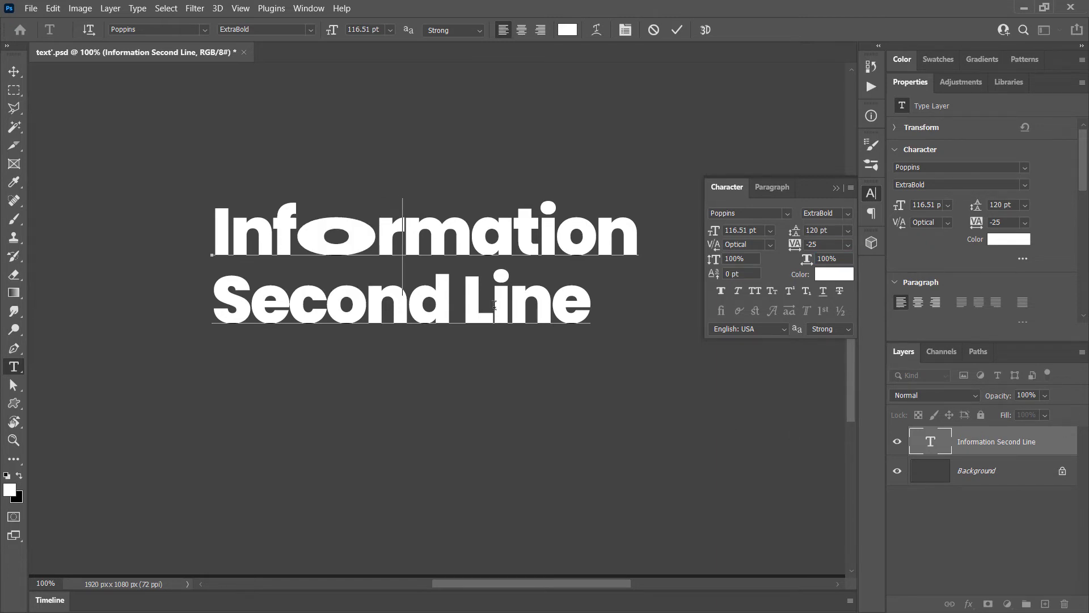
{"action": "left_click", "coordinate": [502, 233]}
{"action": "key", "text": "ctrl+Return"}
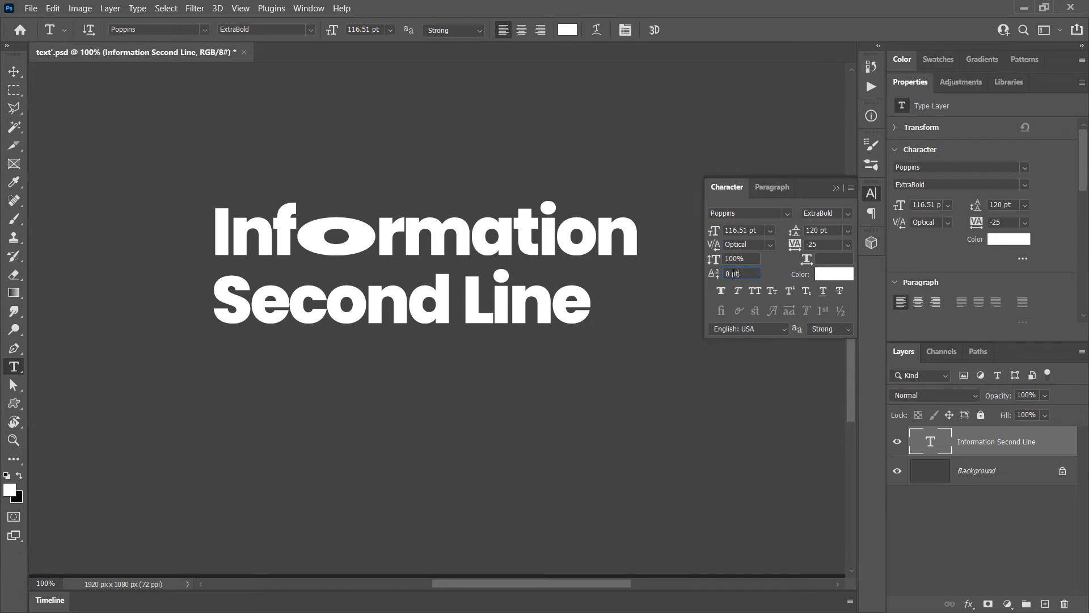
Shift the baseline of the whole text by 20 pt, then try 307 pt and undo that larger shift.
{"action": "double_click", "coordinate": [734, 273]}
{"action": "type", "text": "20"}
{"action": "key", "text": "Return"}
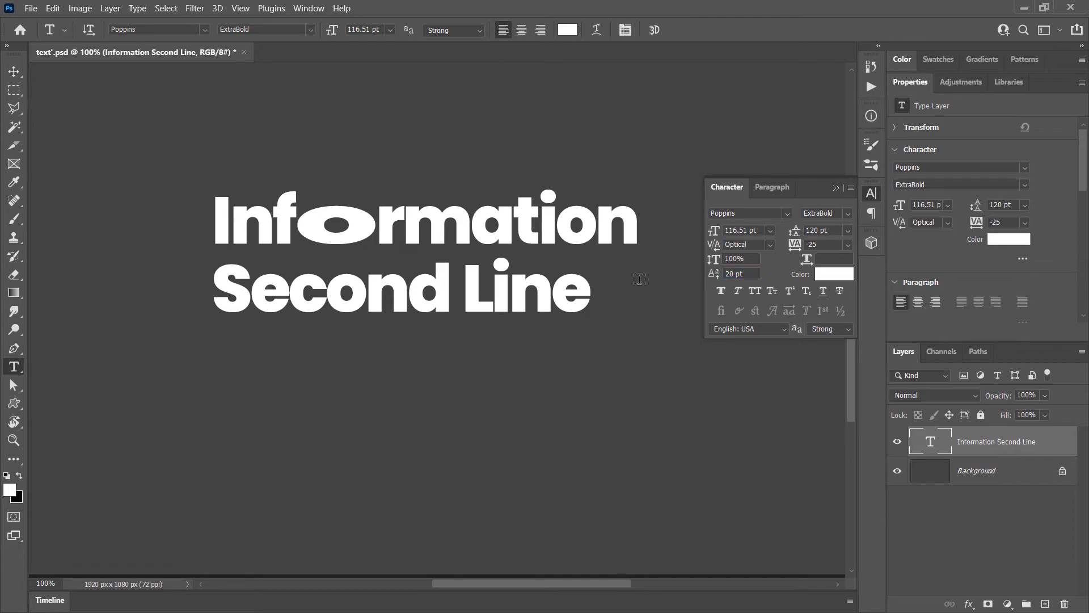
{"action": "left_click_drag", "start_coordinate": [715, 274], "coordinate": [913, 287]}
{"action": "key", "text": "Return"}
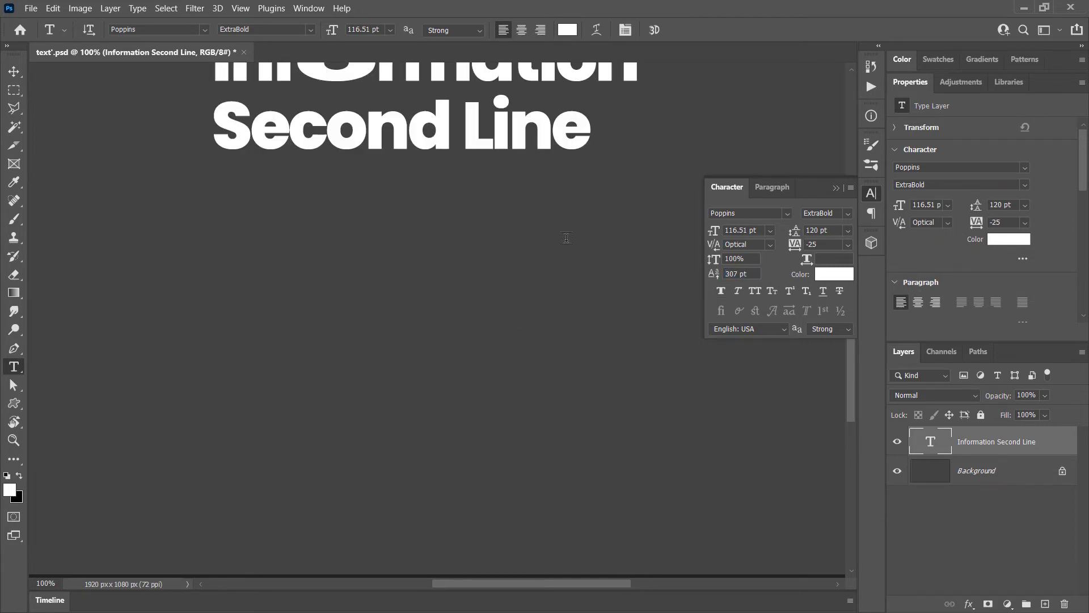
{"action": "key", "text": "ctrl+z"}
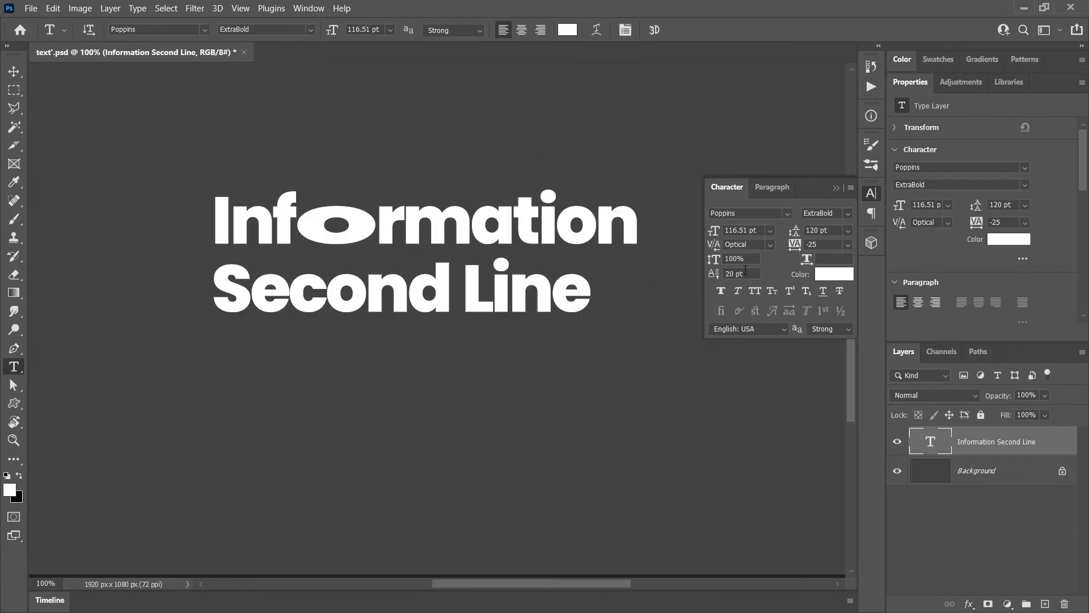
Select all of the text and reset its baseline shift to 0 pt.
{"action": "left_click", "coordinate": [744, 273]}
{"action": "key", "text": "Return"}
{"action": "left_click", "coordinate": [453, 287]}
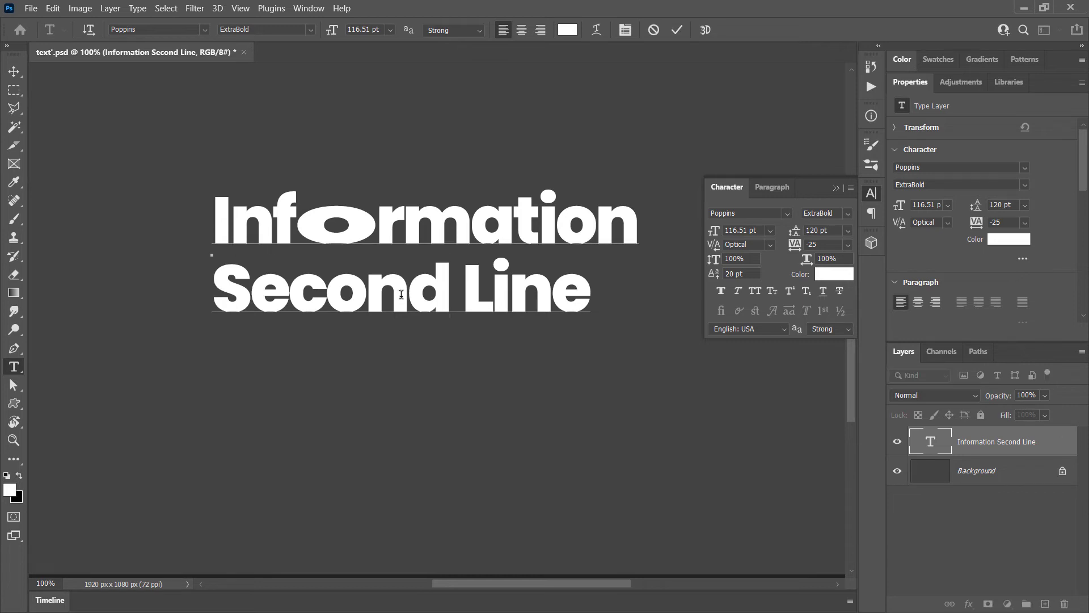
{"action": "left_click_drag", "start_coordinate": [465, 278], "coordinate": [612, 286]}
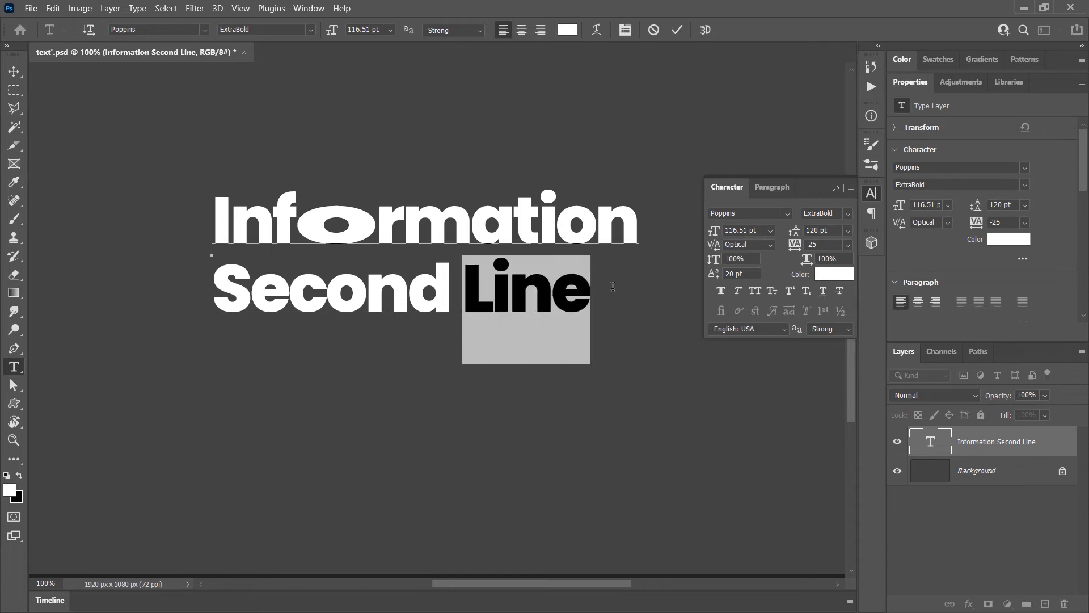
{"action": "left_click", "coordinate": [748, 273]}
{"action": "left_click", "coordinate": [536, 269]}
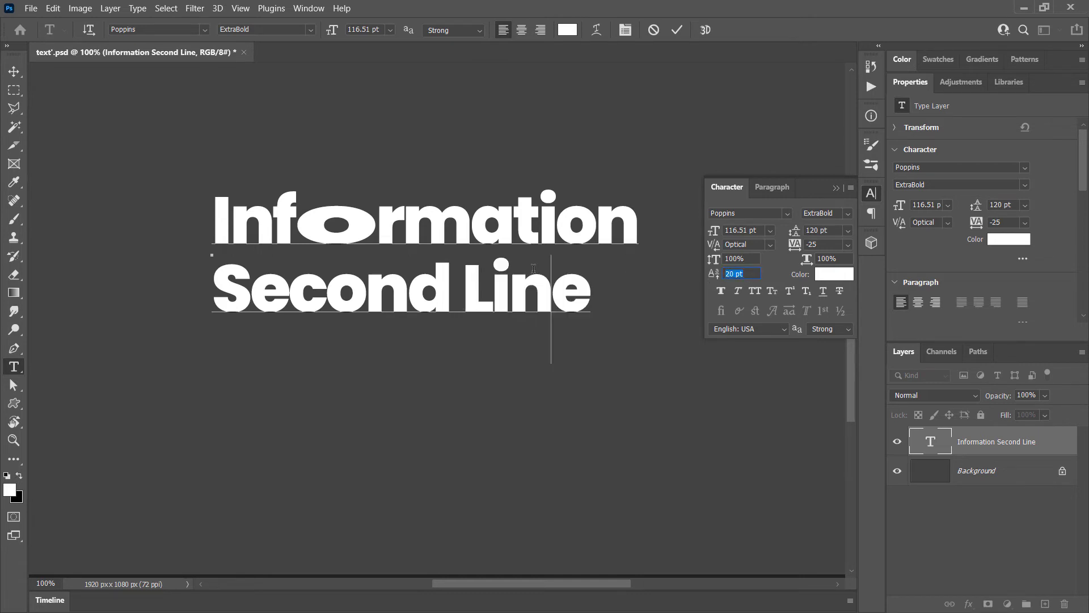
{"action": "key", "text": "ctrl+a"}
{"action": "type", "text": "0"}
{"action": "key", "text": "Return"}
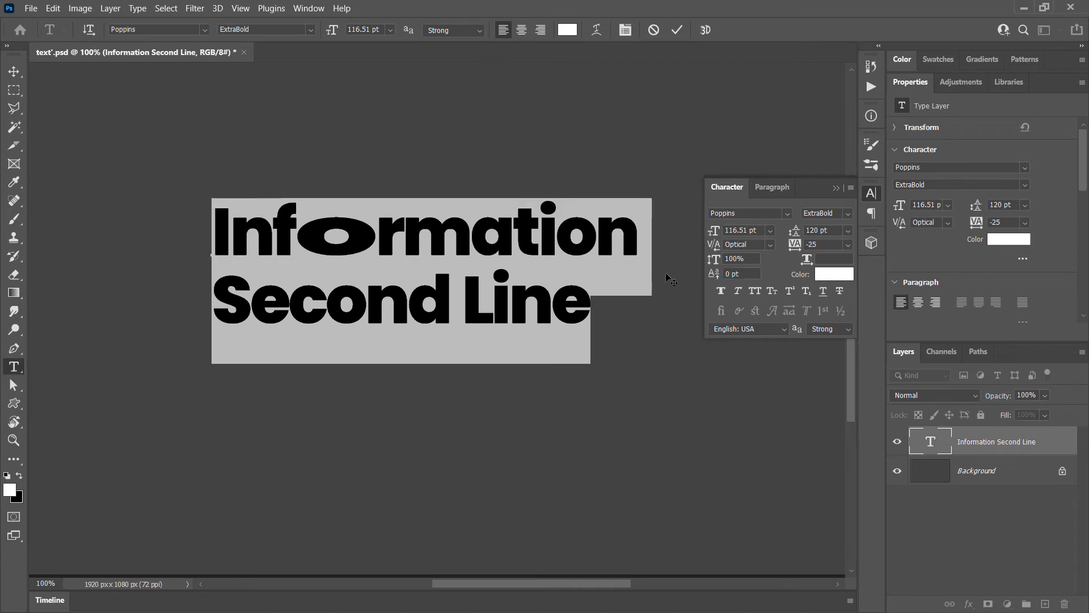
Try a baseline shift of 10 pt on only the word "Line".
{"action": "left_click", "coordinate": [470, 299]}
{"action": "left_click_drag", "start_coordinate": [470, 299], "coordinate": [623, 299]}
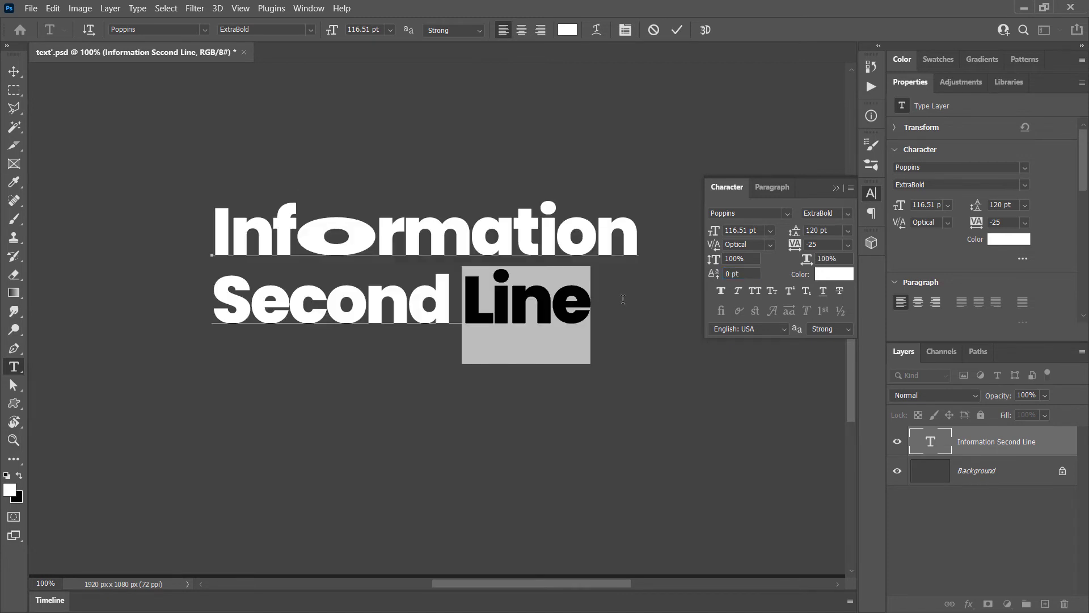
{"action": "left_click", "coordinate": [753, 274]}
{"action": "type", "text": "10"}
{"action": "key", "text": "Return"}
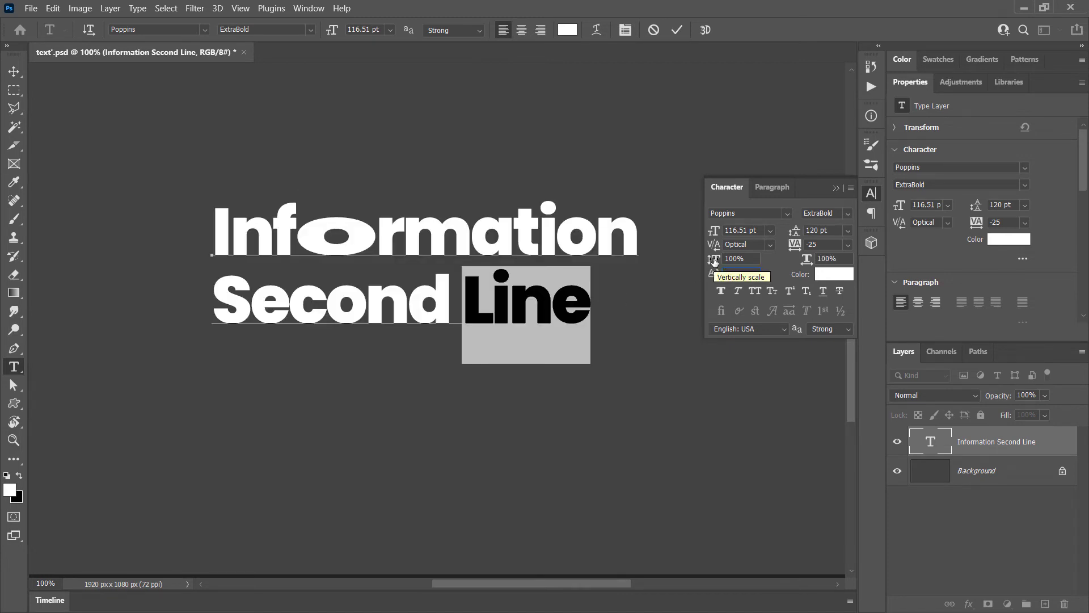
{"action": "left_click", "coordinate": [421, 298]}
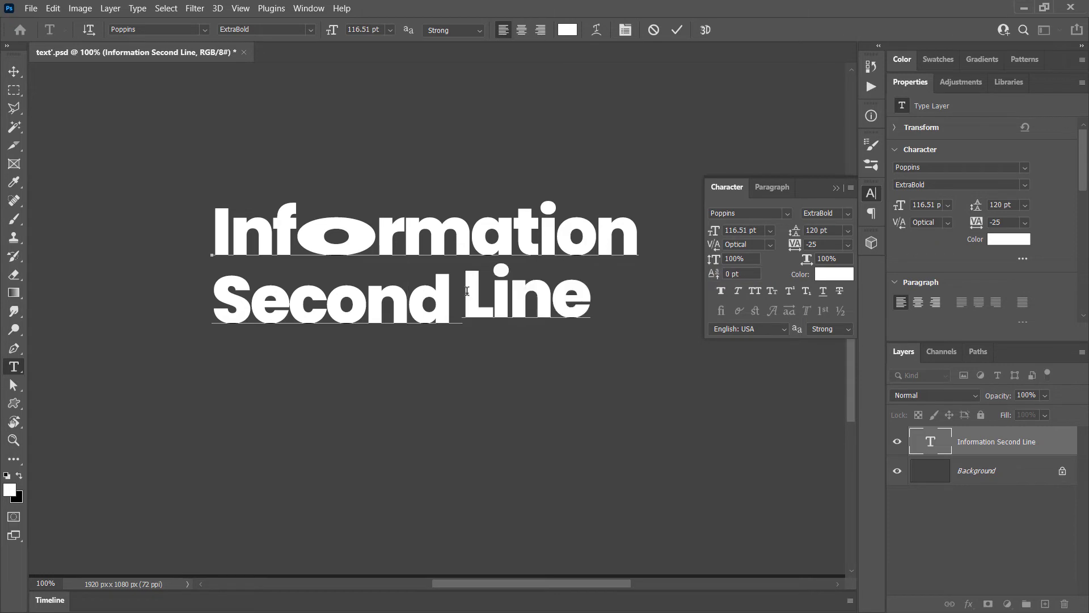
Set the baseline shift of the word "Line" to -20 pt and commit the text edit.
{"action": "left_click_drag", "start_coordinate": [467, 291], "coordinate": [624, 291]}
{"action": "type", "text": "-"}
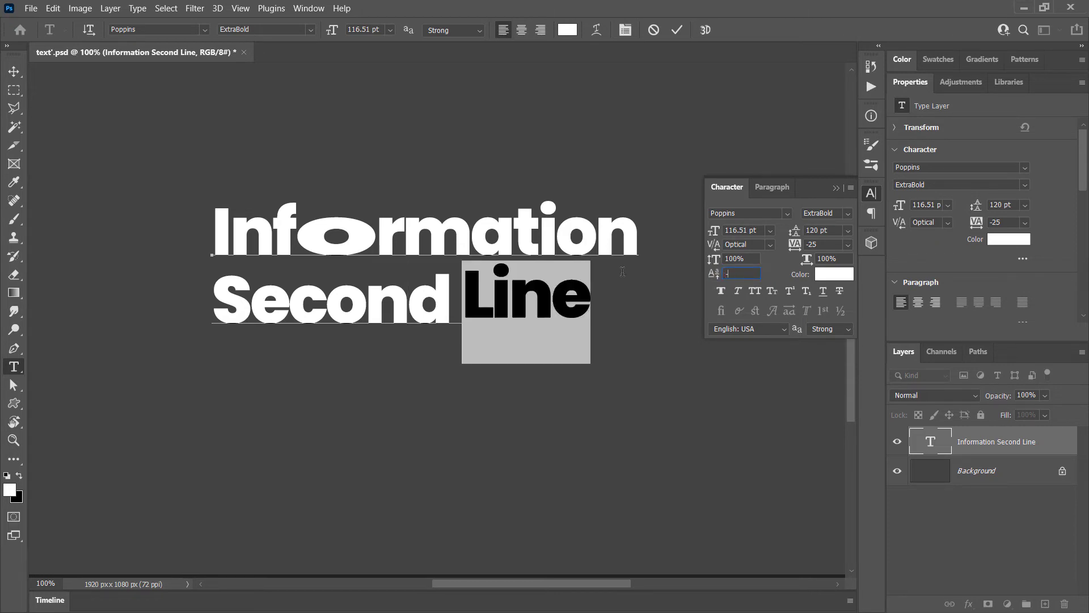
{"action": "type", "text": "20"}
{"action": "key", "text": "Return"}
{"action": "key", "text": "ctrl+Return"}
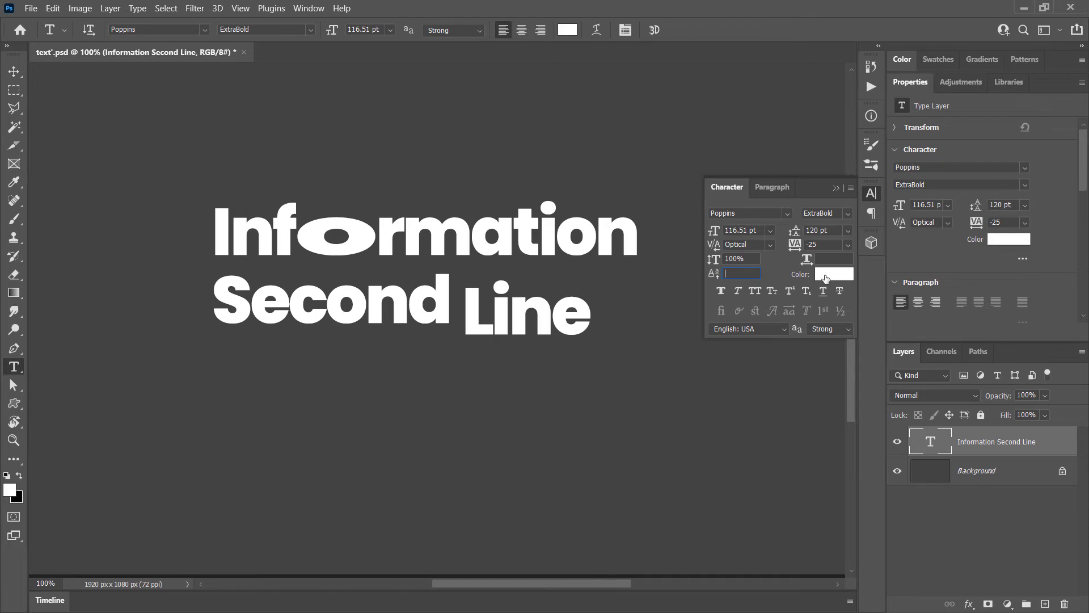
View the anti-aliasing choices without changing them, and apply faux italic to the word "Second".
{"action": "left_click", "coordinate": [849, 330]}
{"action": "left_click", "coordinate": [834, 329]}
{"action": "left_click_drag", "start_coordinate": [226, 293], "coordinate": [439, 300]}
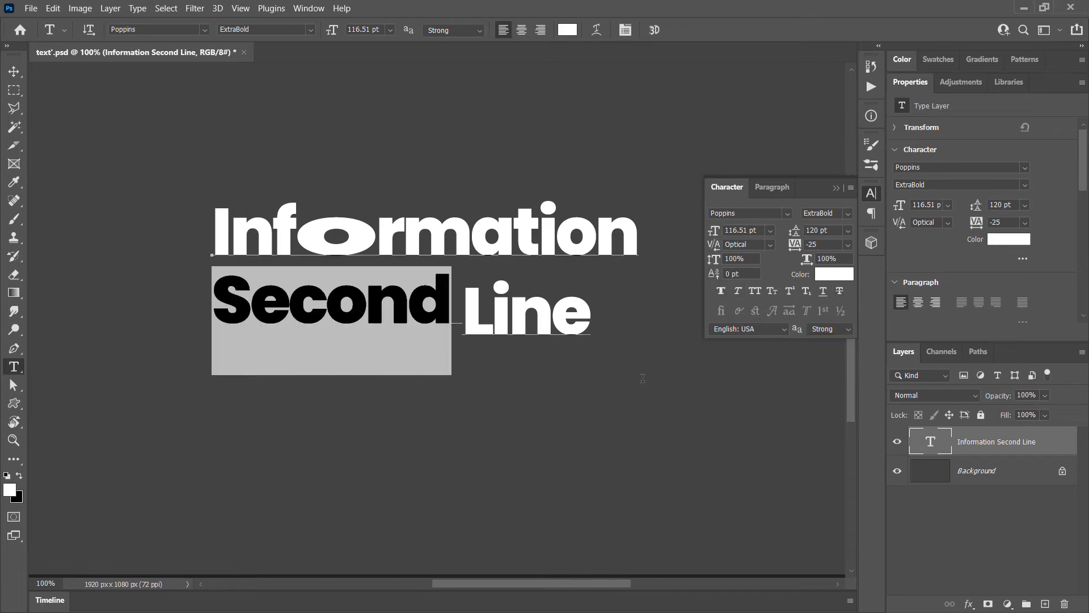
{"action": "left_click", "coordinate": [738, 291]}
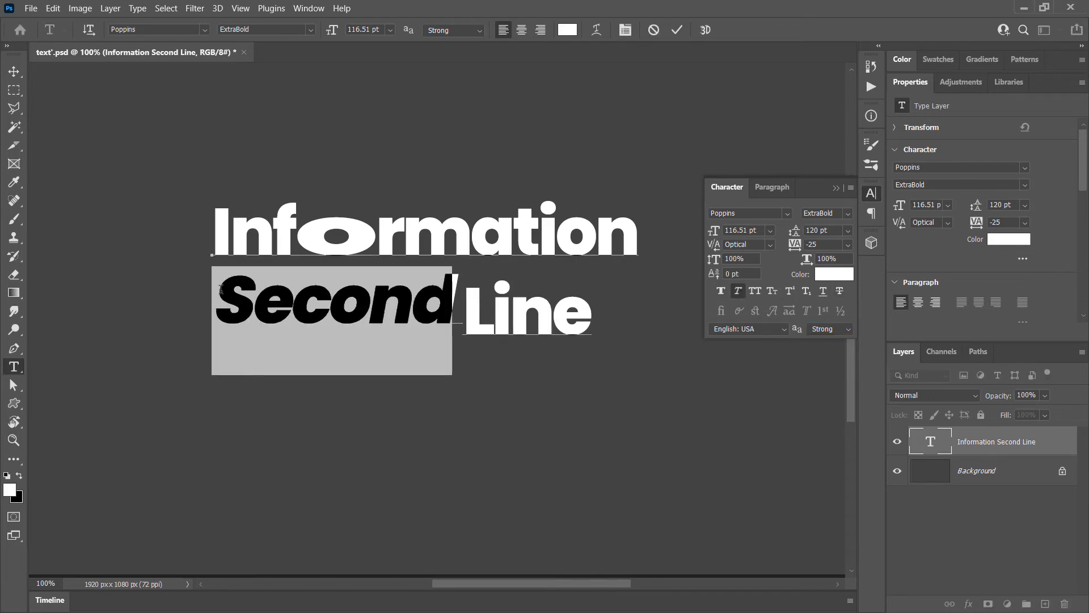
{"action": "left_click", "coordinate": [289, 286]}
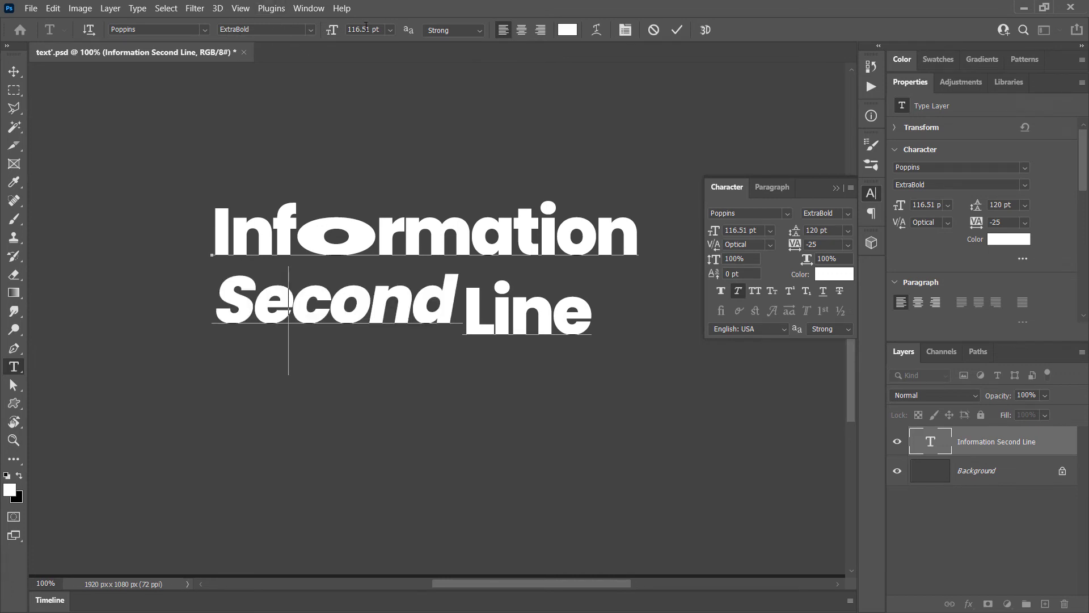
Try faux bold on the word "Second" and remove both faux bold and faux italic from it.
{"action": "left_click_drag", "start_coordinate": [452, 318], "coordinate": [210, 284]}
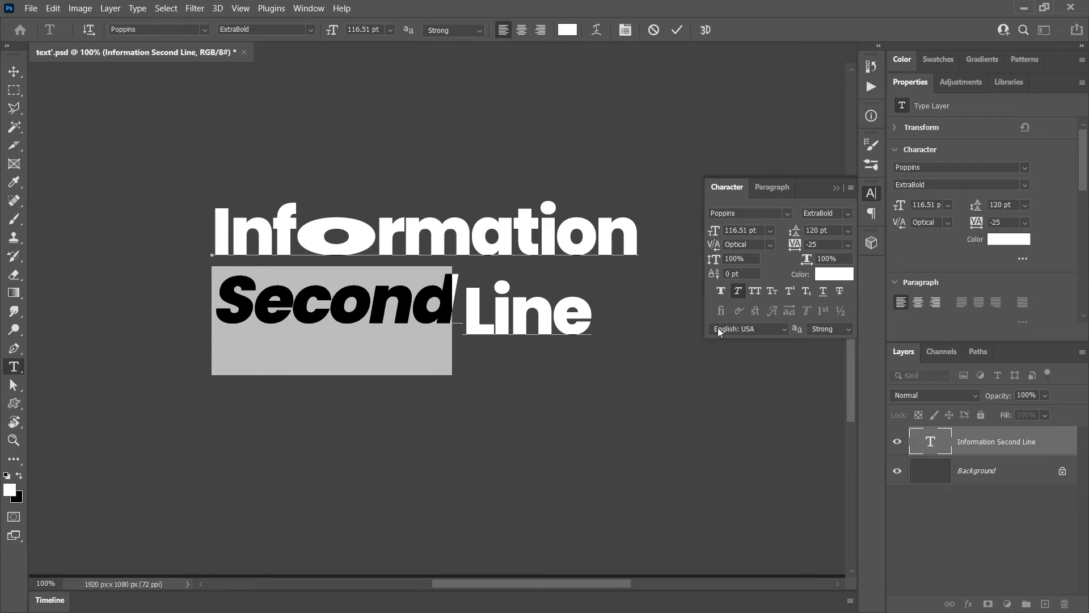
{"action": "left_click", "coordinate": [722, 291]}
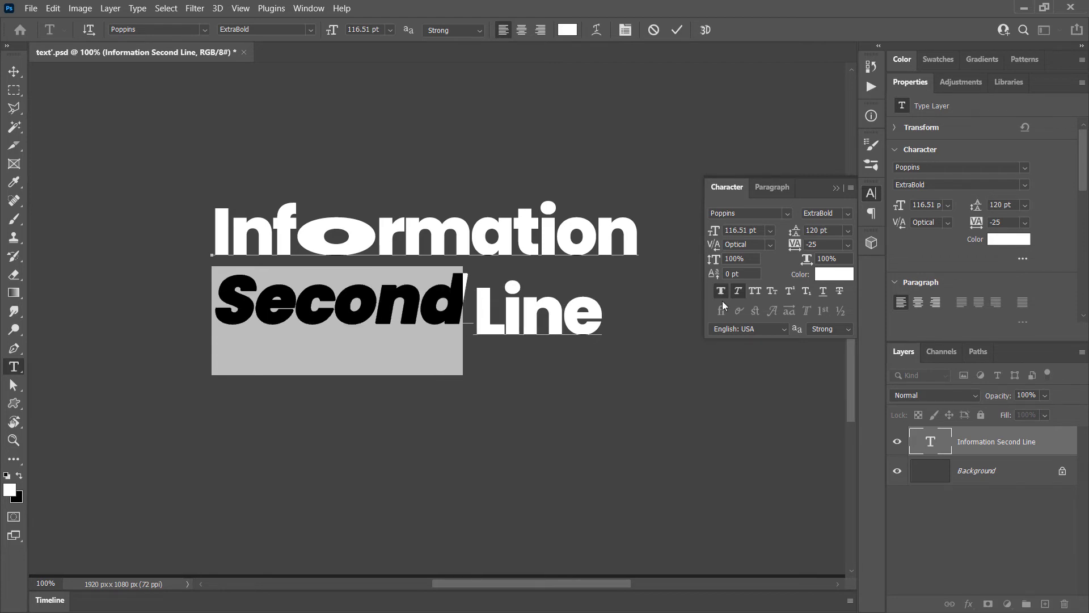
{"action": "left_click", "coordinate": [721, 291]}
{"action": "left_click", "coordinate": [737, 291]}
{"action": "left_click", "coordinate": [406, 300]}
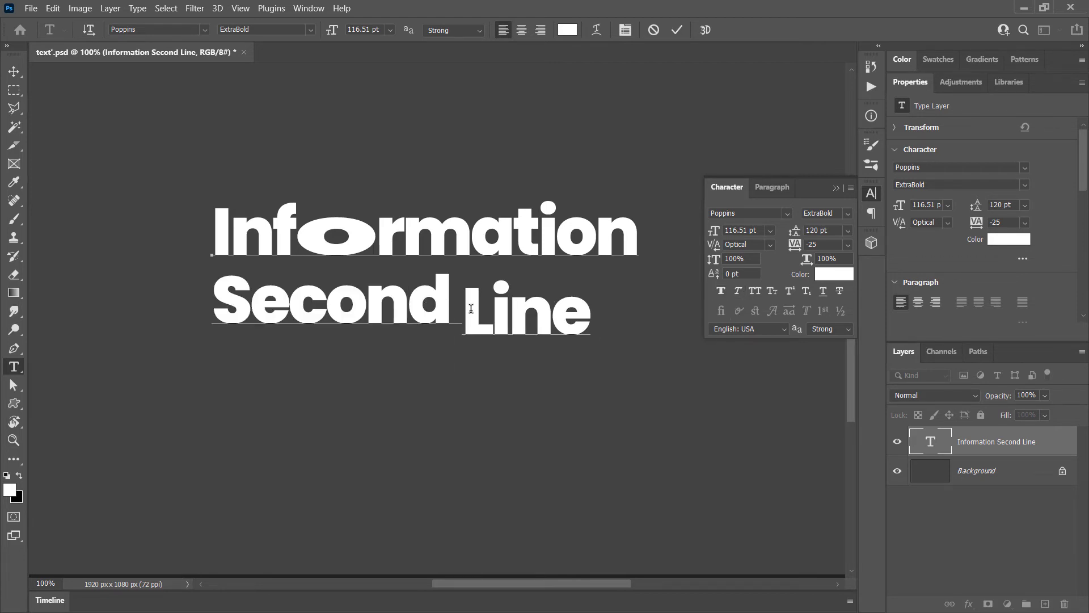
Replace everything after "Inf" with "o" so the layer reads "Info", and commit the edit.
{"action": "left_click_drag", "start_coordinate": [590, 315], "coordinate": [294, 220]}
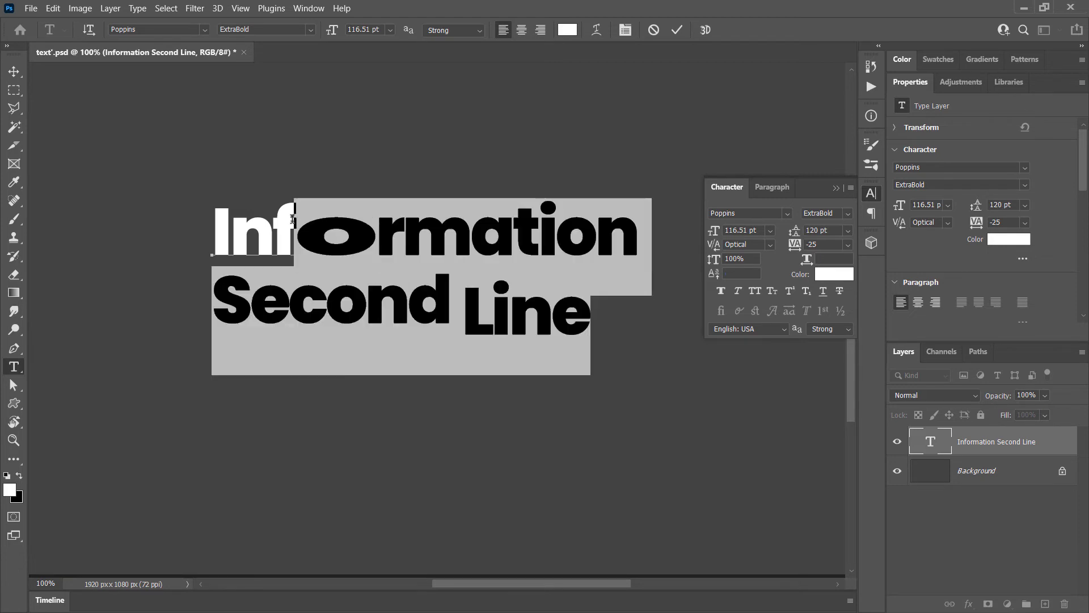
{"action": "key", "text": "BackSpace"}
{"action": "type", "text": "o"}
{"action": "key", "text": "ctrl+Return"}
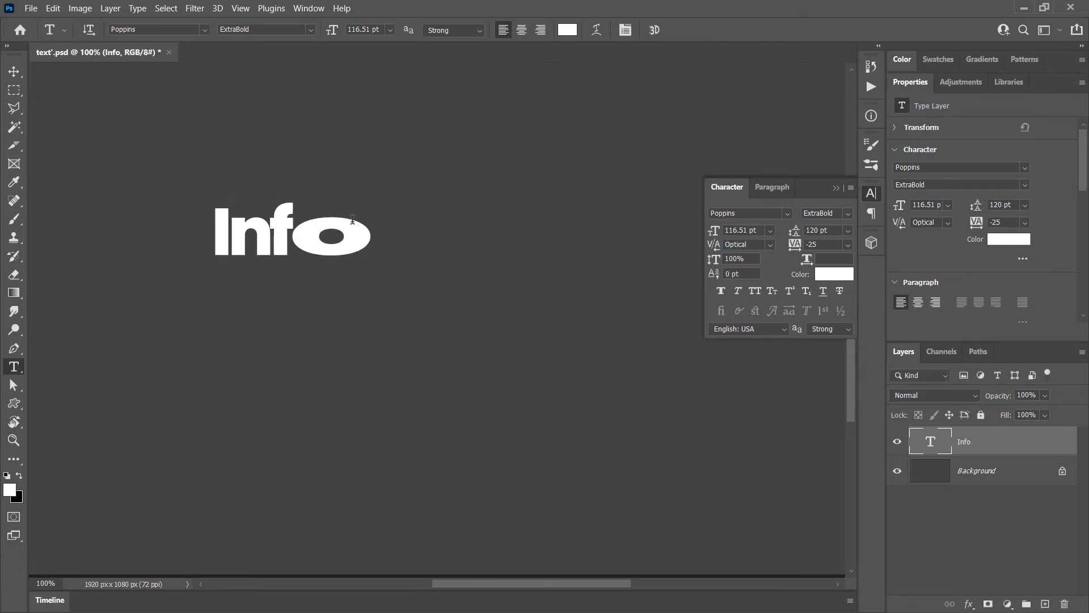
Replace the stretched "o" in "Info" with one of normal width, typed directly after the "f", and commit the edit.
{"action": "left_click", "coordinate": [284, 225]}
{"action": "left_click", "coordinate": [271, 226]}
{"action": "type", "text": "fo"}
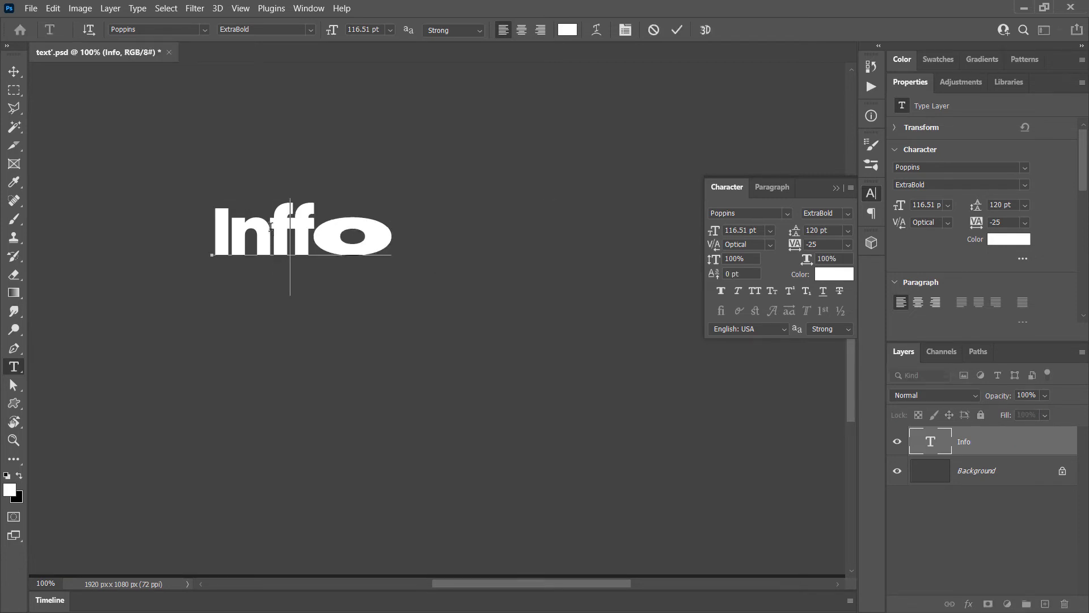
{"action": "key", "text": "BackSpace"}
{"action": "key", "text": "BackSpace"}
{"action": "key", "text": "ctrl+Return"}
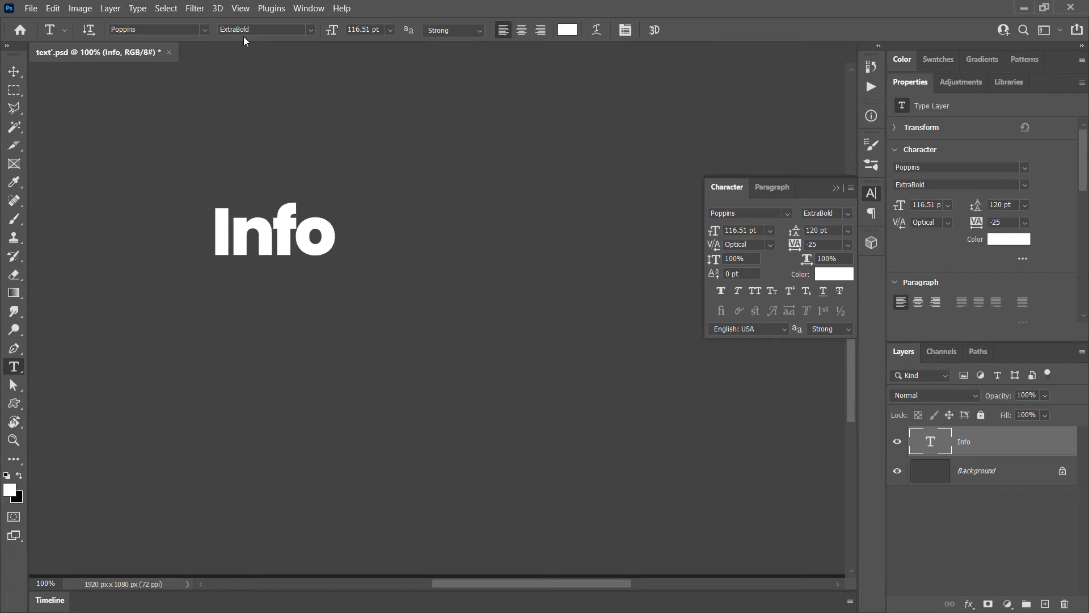
Set the "Info" text to the Black font style and try faux bold and faux italic on it, turning each back off.
{"action": "left_click", "coordinate": [312, 29]}
{"action": "left_click", "coordinate": [310, 225]}
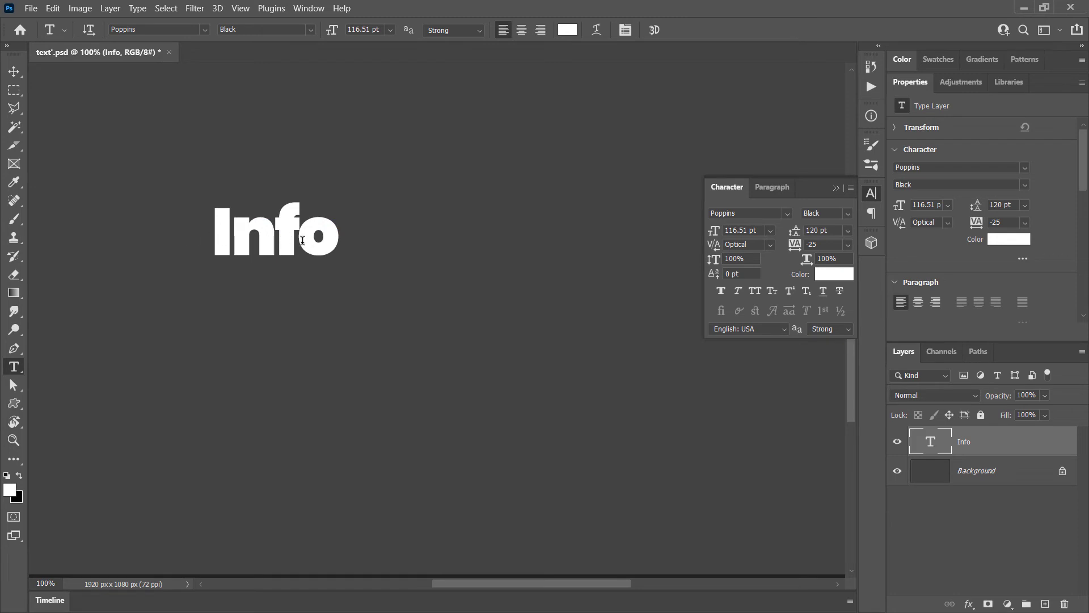
{"action": "left_click", "coordinate": [719, 291]}
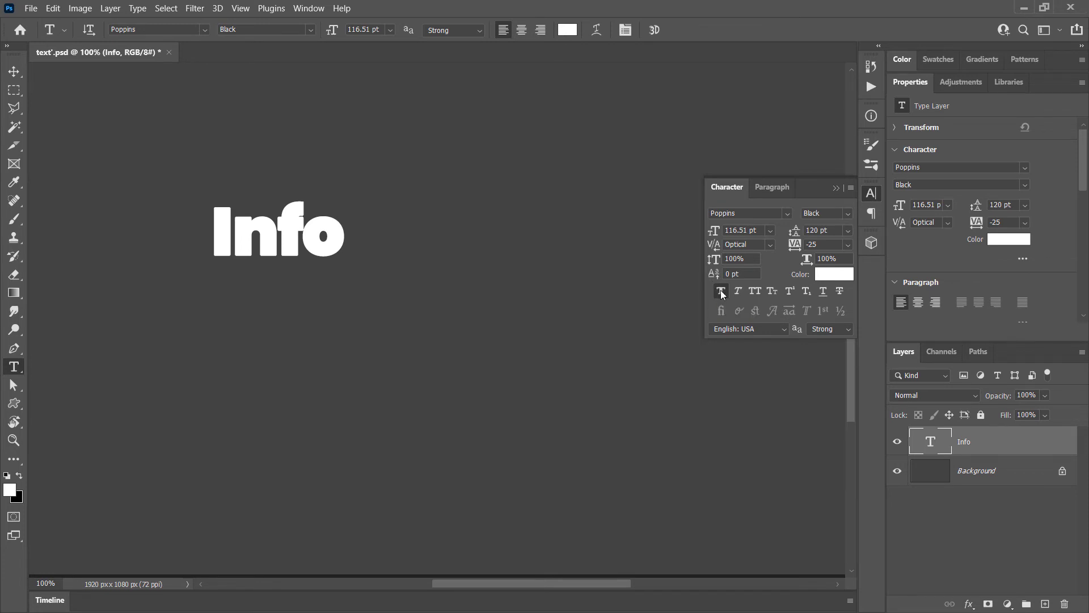
{"action": "left_click", "coordinate": [721, 291]}
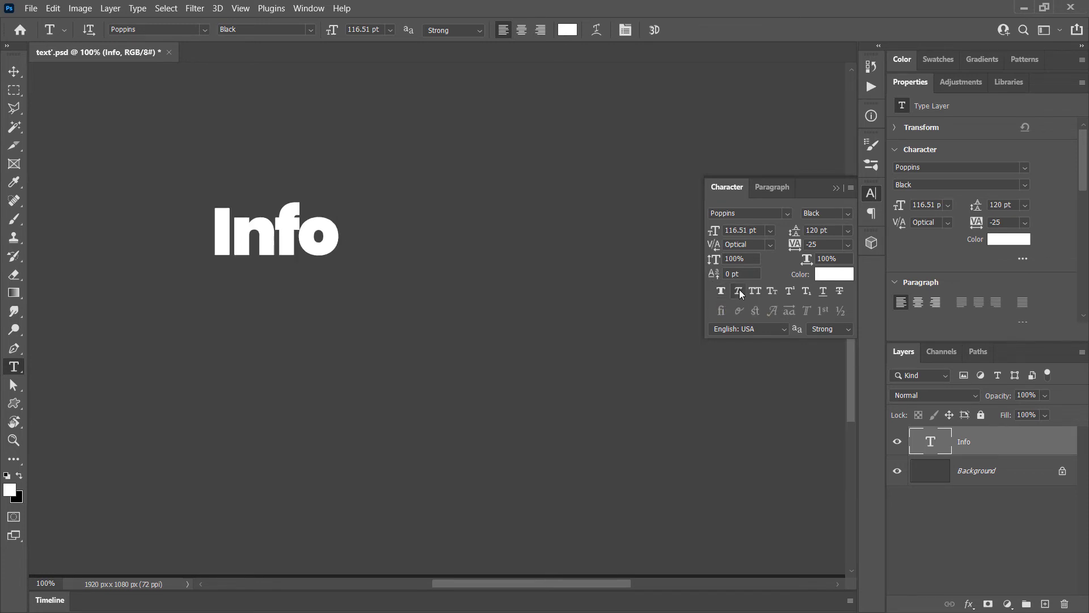
{"action": "left_click", "coordinate": [739, 292]}
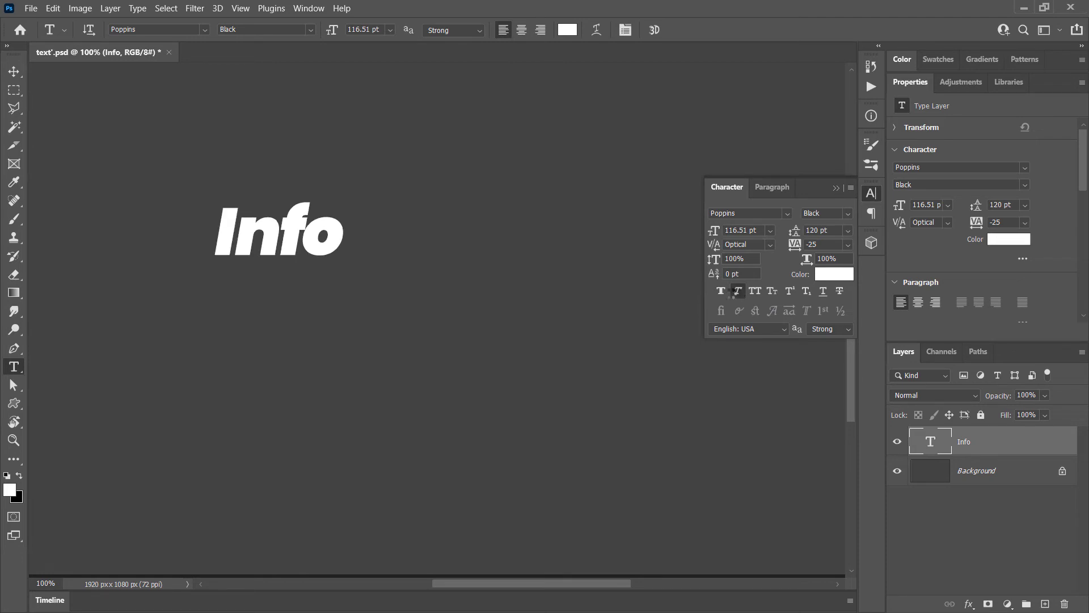
{"action": "left_click", "coordinate": [735, 293]}
Try All Caps on the "Info" text and switch it to Small Caps.
{"action": "left_click", "coordinate": [757, 292]}
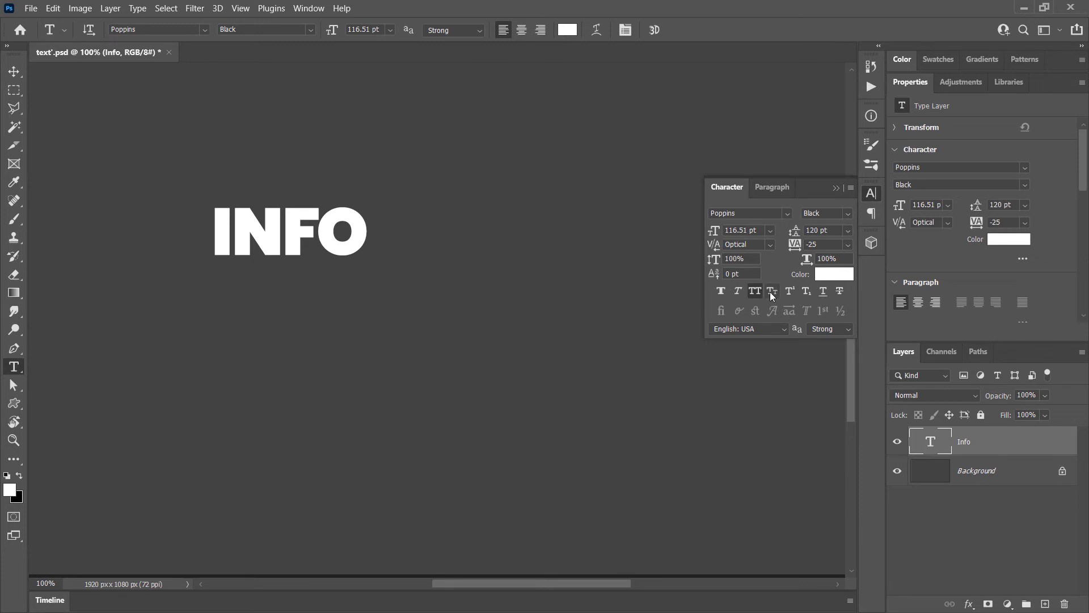
{"action": "left_click", "coordinate": [772, 292]}
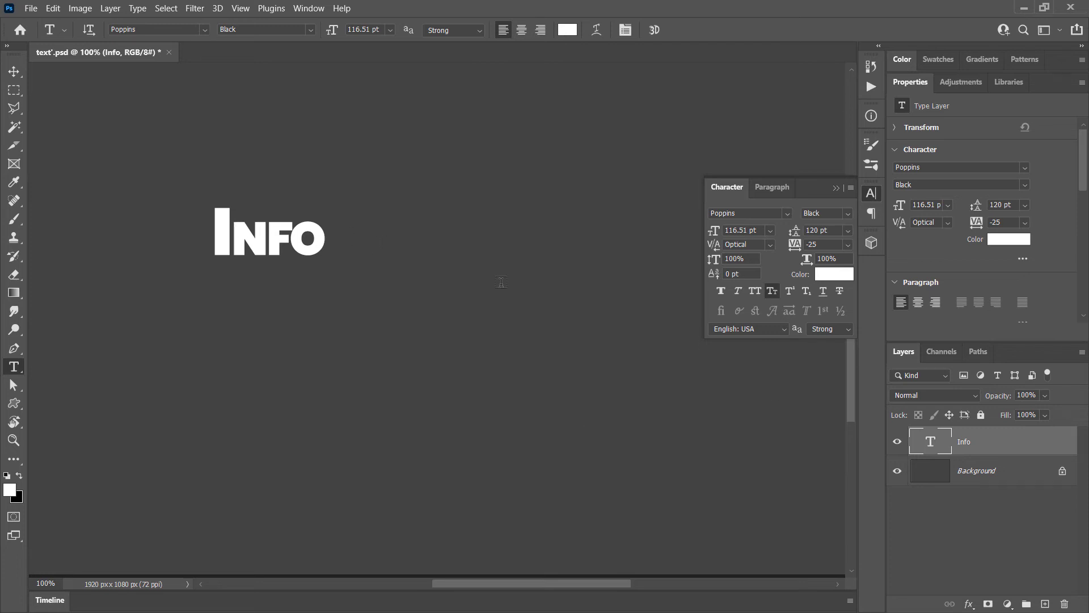
Extend the text to "Infomation Goes Here", commit it, and move it lower on the canvas.
{"action": "left_click", "coordinate": [318, 232]}
{"action": "type", "text": "ma"}
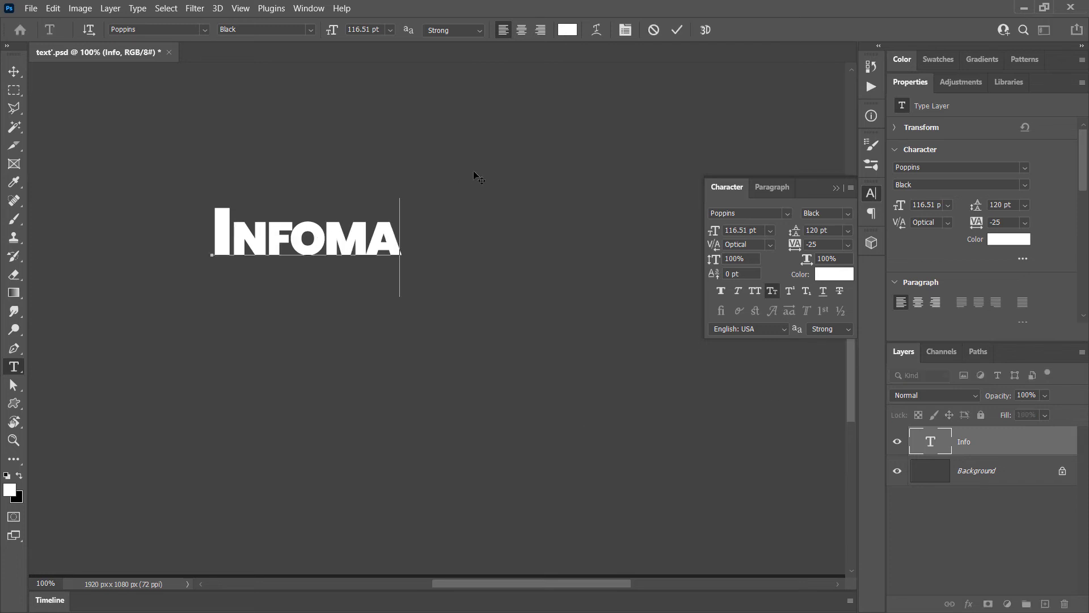
{"action": "type", "text": "tion G"}
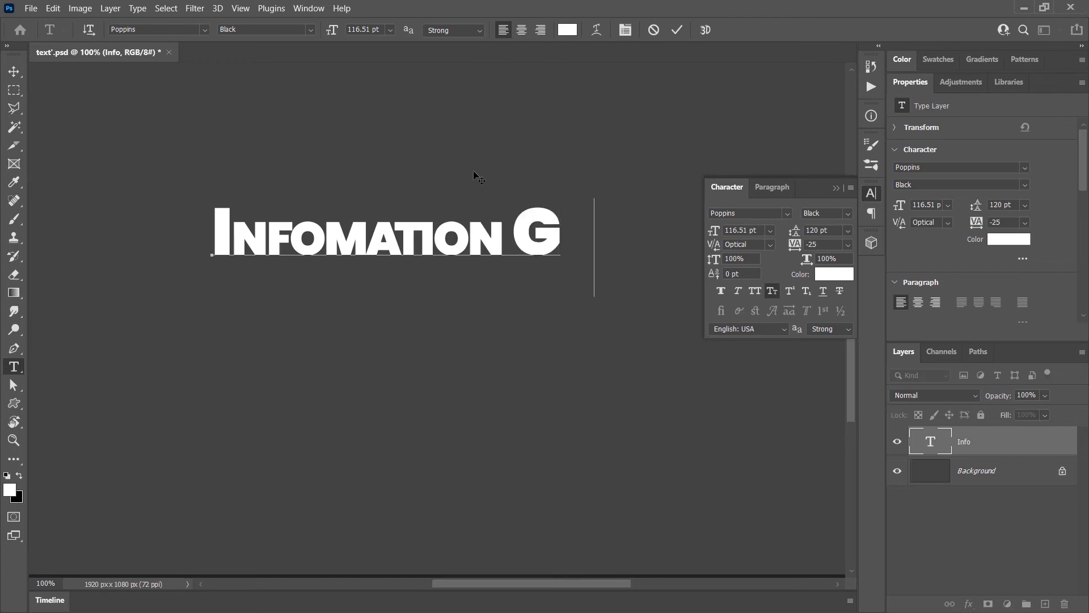
{"action": "type", "text": "oes H"}
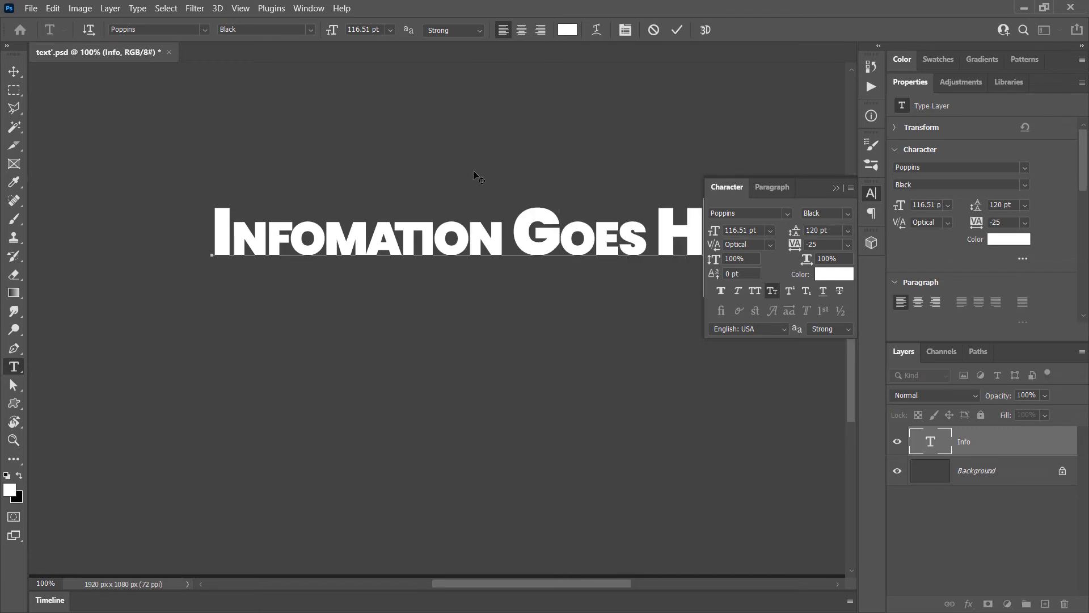
{"action": "key", "text": "ctrl+Return"}
{"action": "left_click_drag", "start_coordinate": [664, 251], "coordinate": [617, 431]}
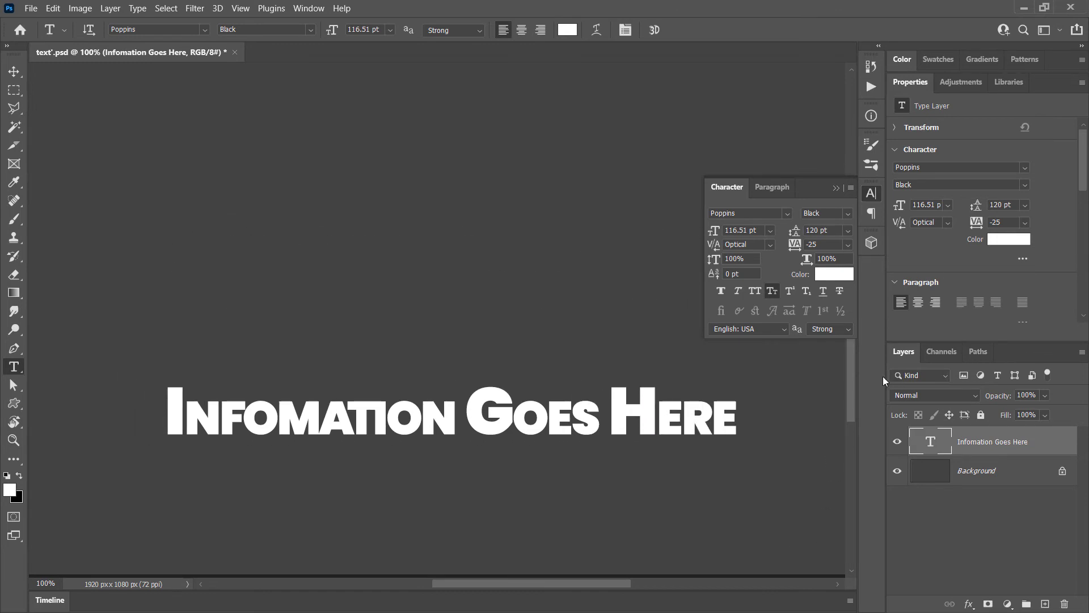
Turn off Small Caps and break the text into two lines before "Goes Here".
{"action": "left_click", "coordinate": [772, 291]}
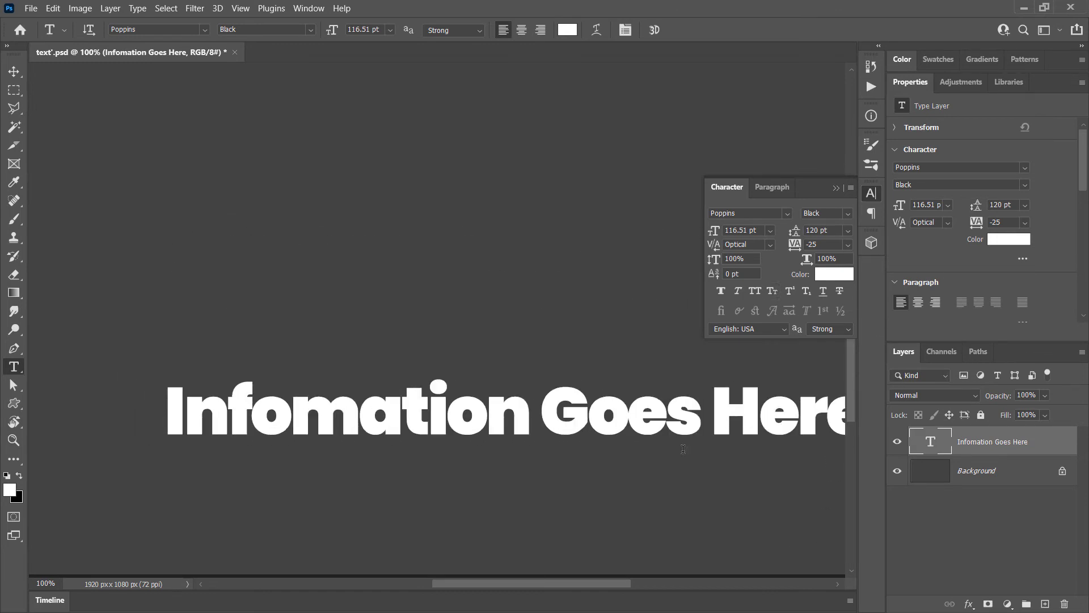
{"action": "left_click_drag", "start_coordinate": [692, 390], "coordinate": [561, 239]}
{"action": "left_click", "coordinate": [411, 255]}
{"action": "key", "text": "Return"}
{"action": "key", "text": "ctrl+Return"}
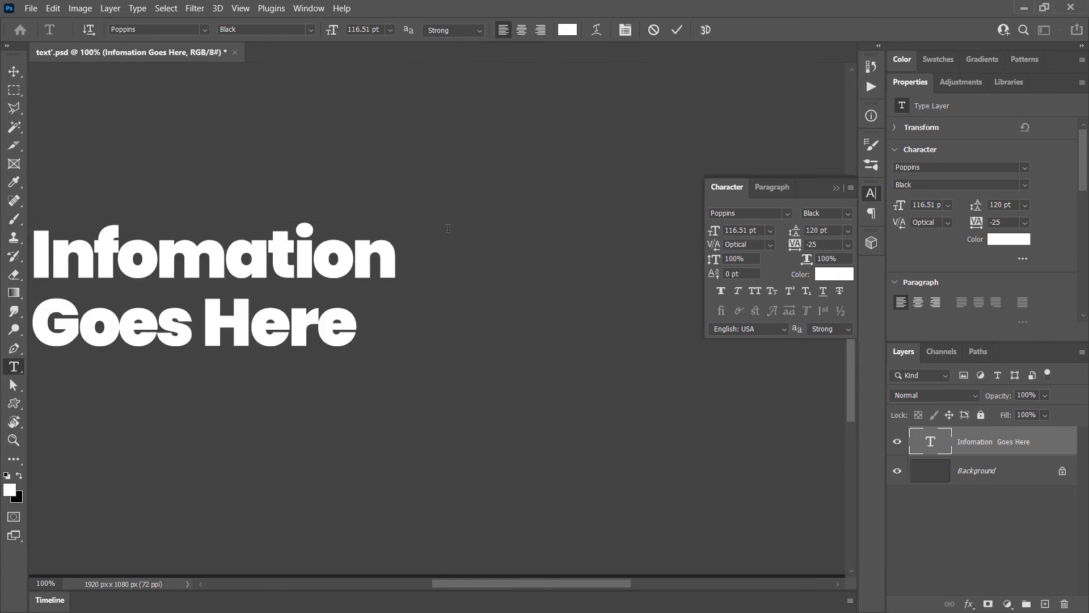
Move the two-line text toward the canvas centre and scale it up with Free Transform to about 149 pt.
{"action": "left_click_drag", "start_coordinate": [313, 271], "coordinate": [452, 221]}
{"action": "key", "text": "ctrl+t"}
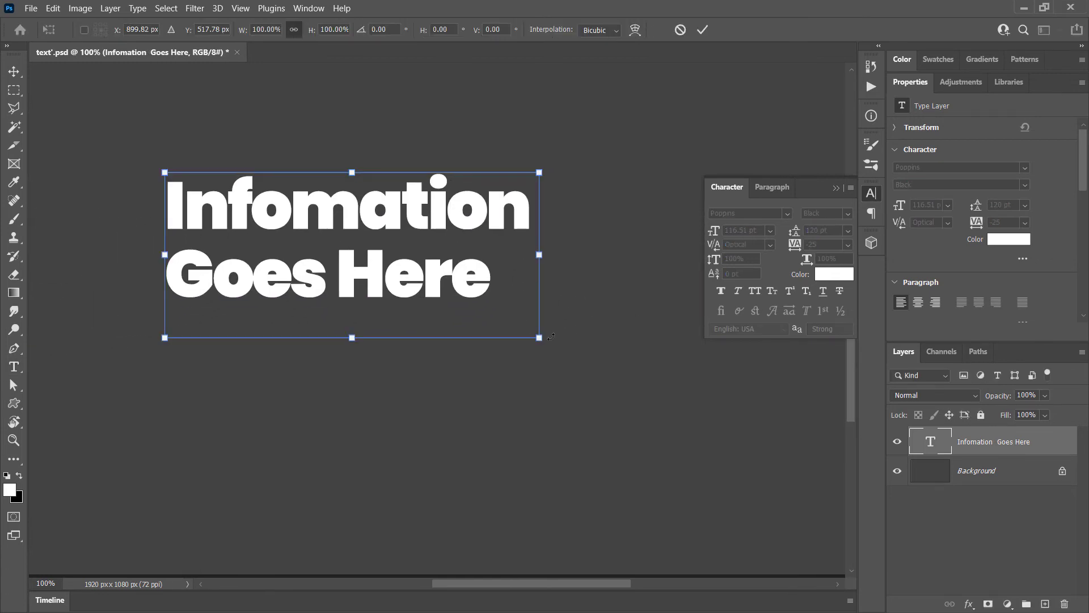
{"action": "left_click_drag", "start_coordinate": [541, 339], "coordinate": [659, 397]}
{"action": "key", "text": "Return"}
{"action": "key", "text": "t"}
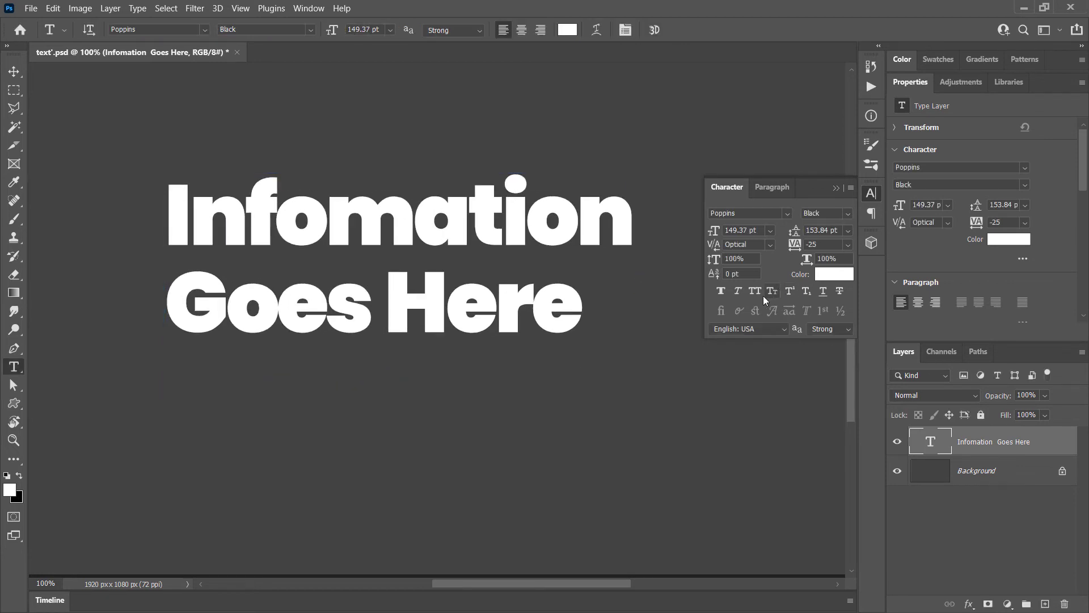
Try superscript on the final "n" of "Infomation" and retype the last two letters as normal text.
{"action": "left_click_drag", "start_coordinate": [590, 214], "coordinate": [636, 214]}
{"action": "left_click", "coordinate": [790, 291]}
{"action": "left_click", "coordinate": [606, 200]}
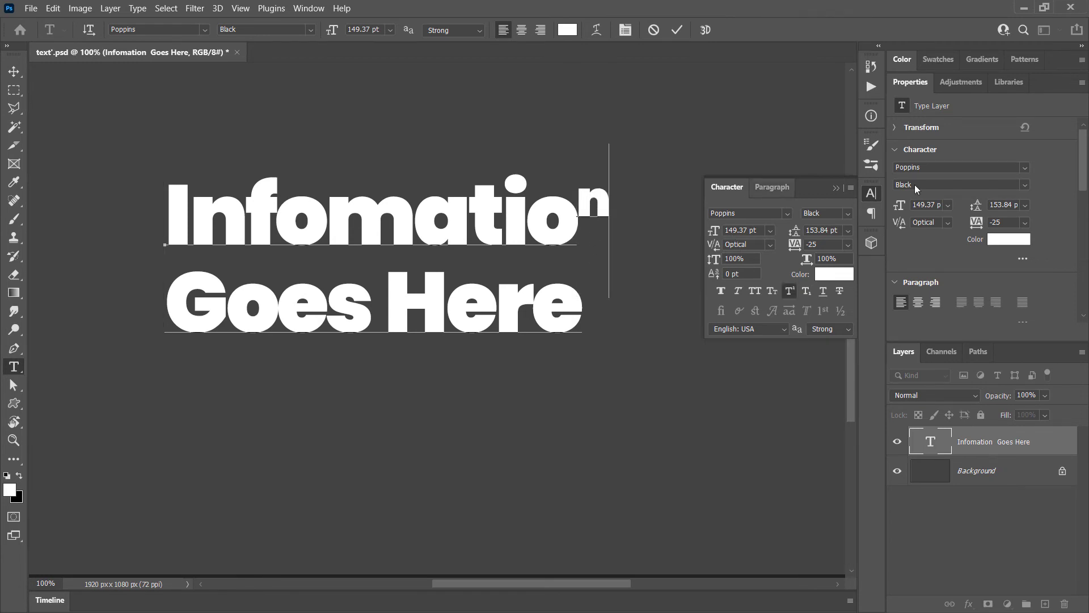
{"action": "key", "text": "BackSpace"}
{"action": "key", "text": "BackSpace"}
{"action": "type", "text": "on"}
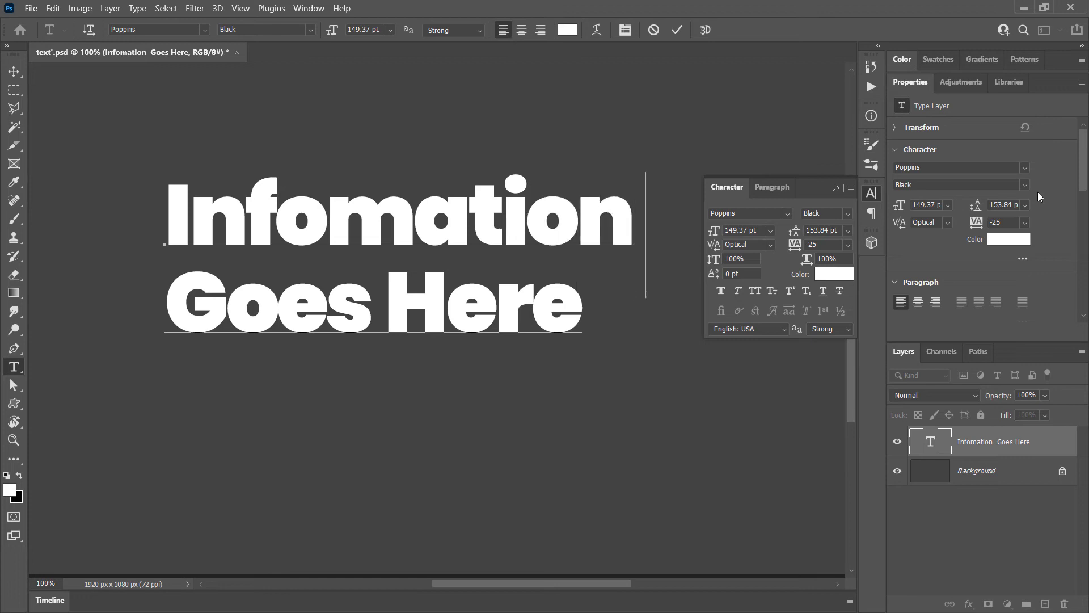
Add a "3" after "Infomation" and format it as subscript and then as superscript.
{"action": "type", "text": "3"}
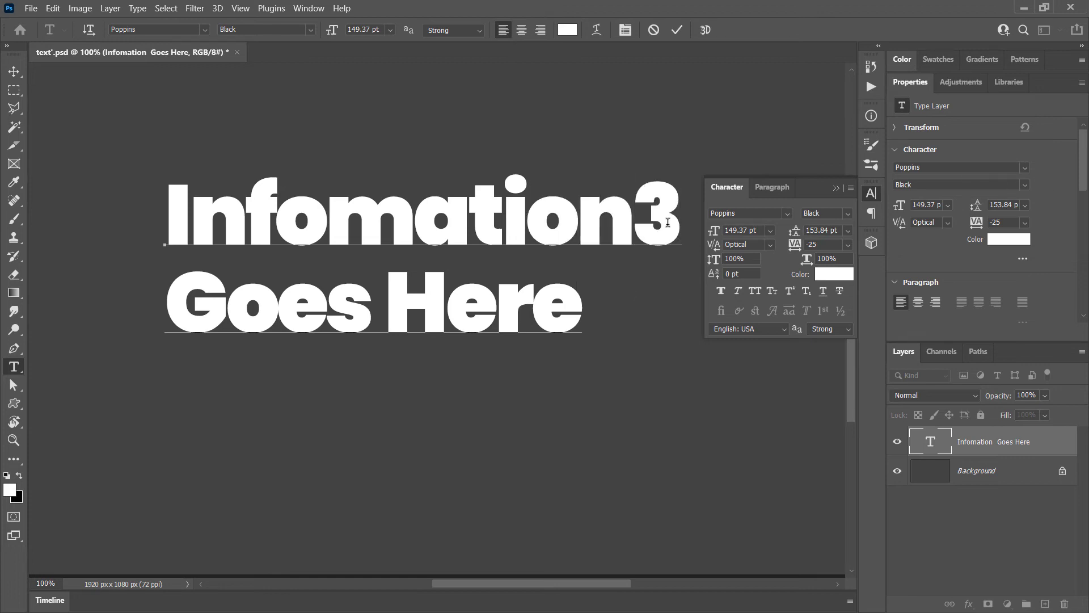
{"action": "key", "text": "shift+Left"}
{"action": "left_click", "coordinate": [807, 293]}
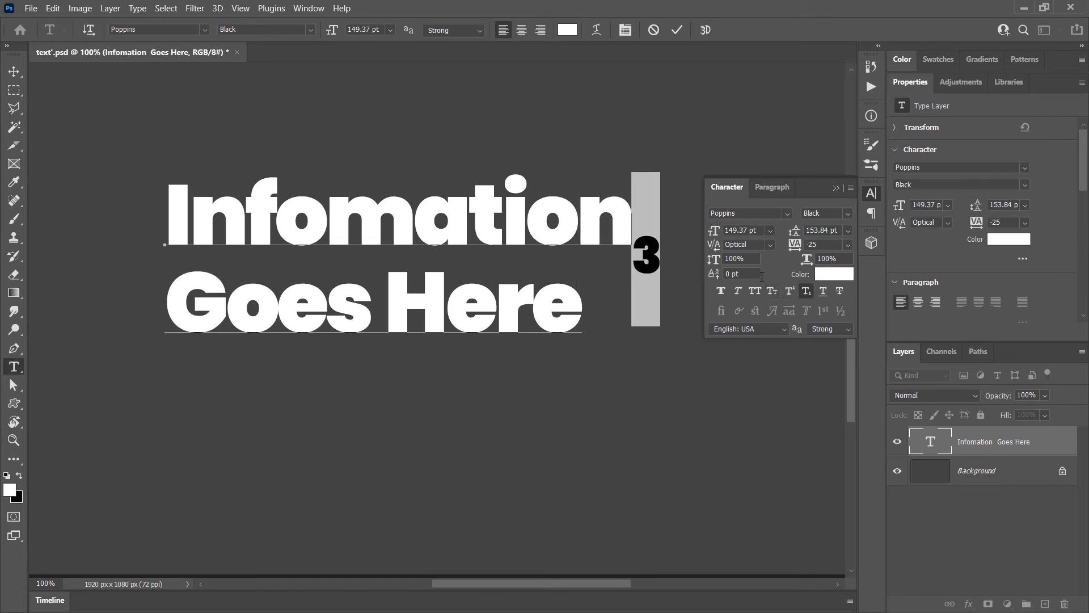
{"action": "left_click", "coordinate": [790, 291]}
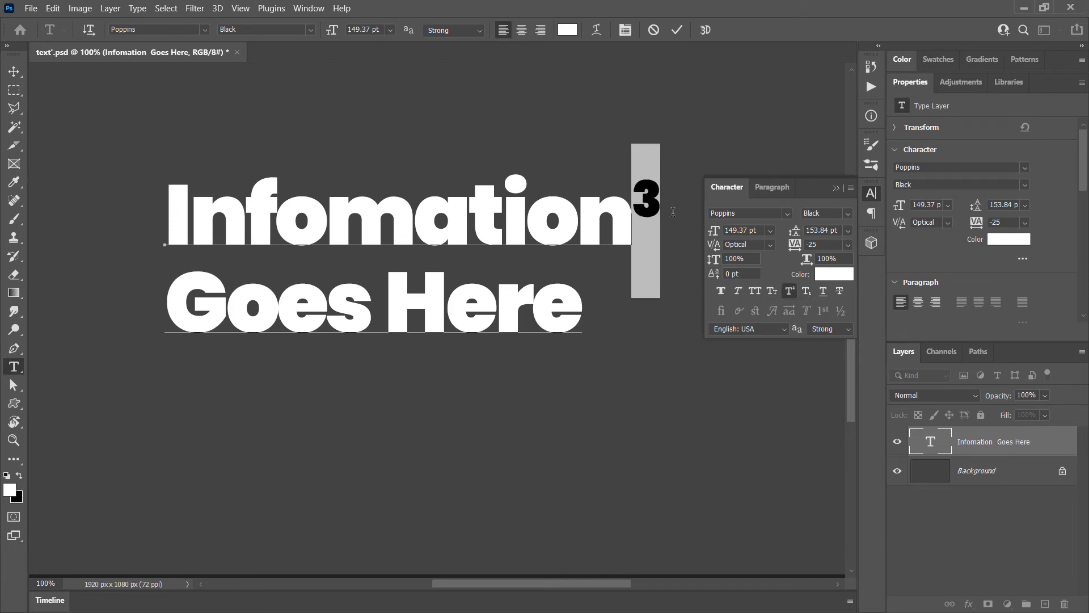
Switch the "3" from superscript to subscript, return it to normal text, and delete it.
{"action": "left_click", "coordinate": [635, 190]}
{"action": "left_click_drag", "start_coordinate": [648, 210], "coordinate": [642, 211]}
{"action": "left_click", "coordinate": [791, 291]}
{"action": "left_click", "coordinate": [806, 294]}
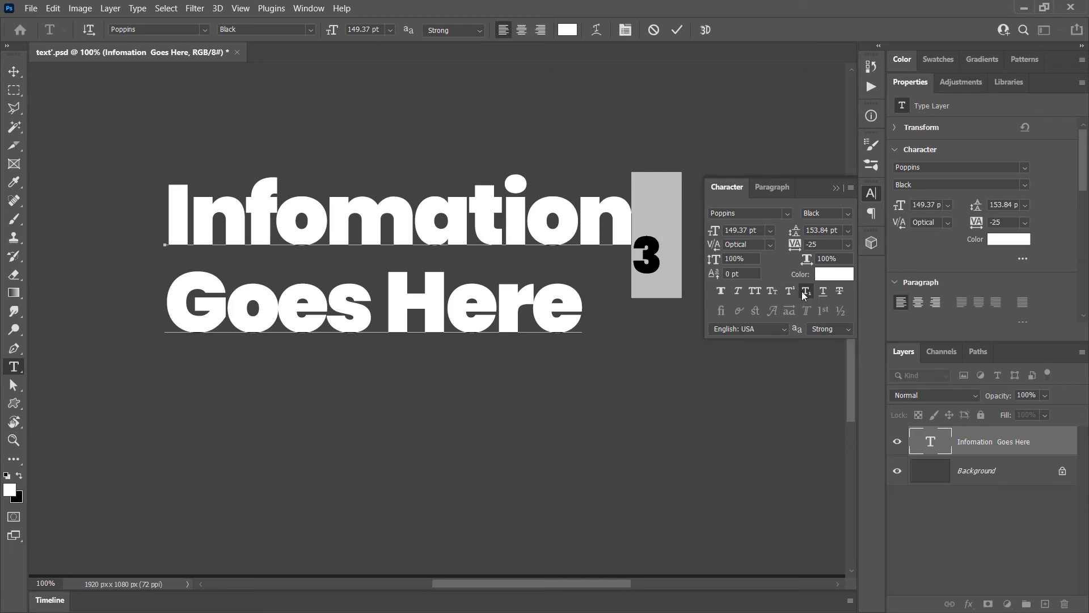
{"action": "left_click", "coordinate": [805, 293]}
{"action": "left_click", "coordinate": [673, 229]}
{"action": "key", "text": "Left"}
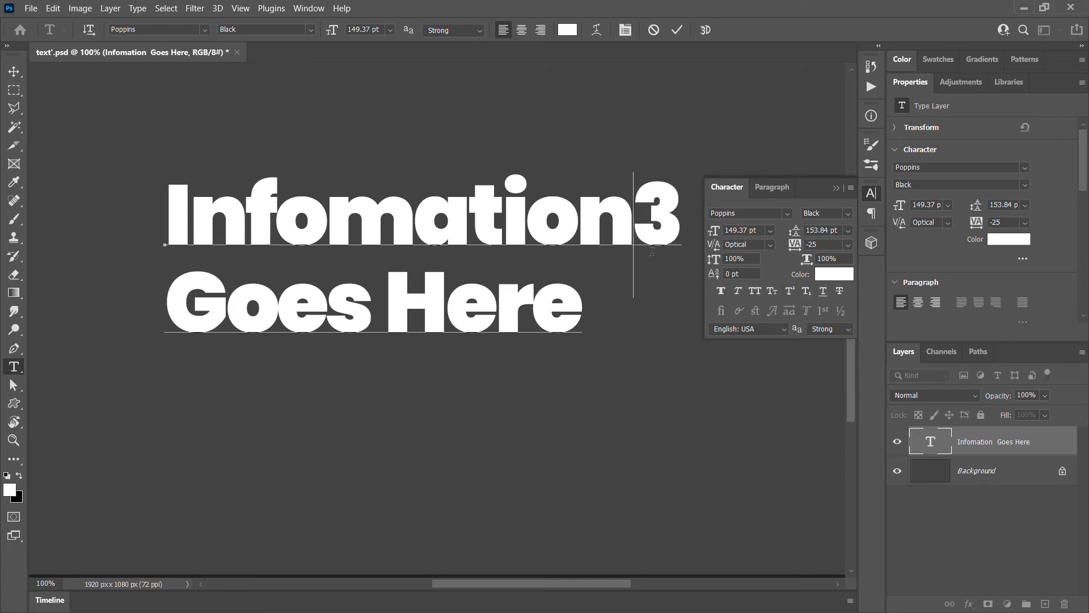
{"action": "key", "text": "Delete"}
Underline the line "Goes Here", strike through "Infomation", and commit the text edit.
{"action": "left_click_drag", "start_coordinate": [587, 308], "coordinate": [164, 307]}
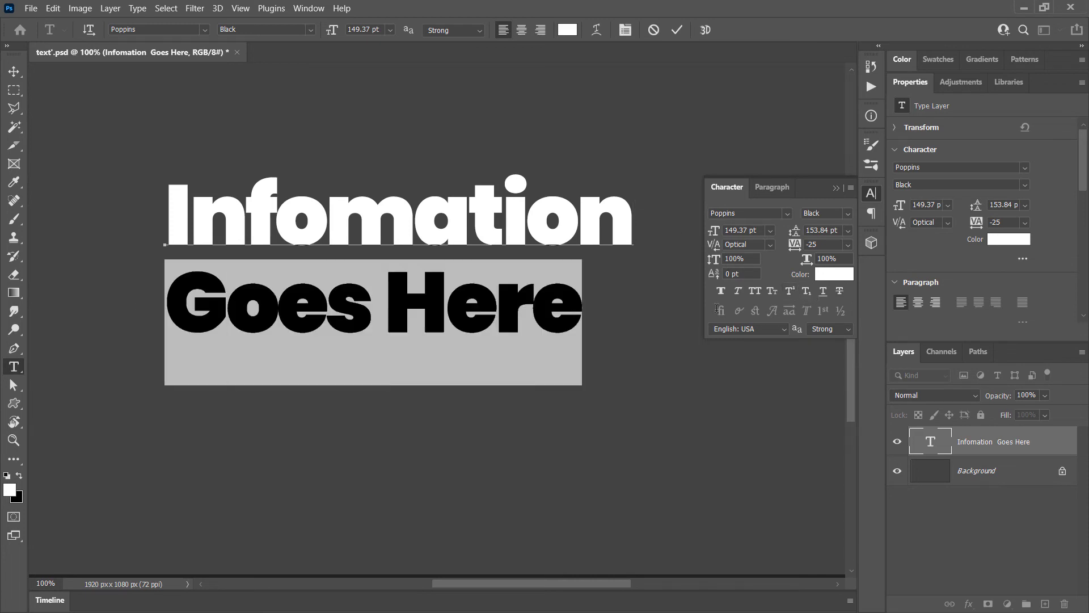
{"action": "left_click", "coordinate": [823, 291]}
{"action": "left_click", "coordinate": [373, 299]}
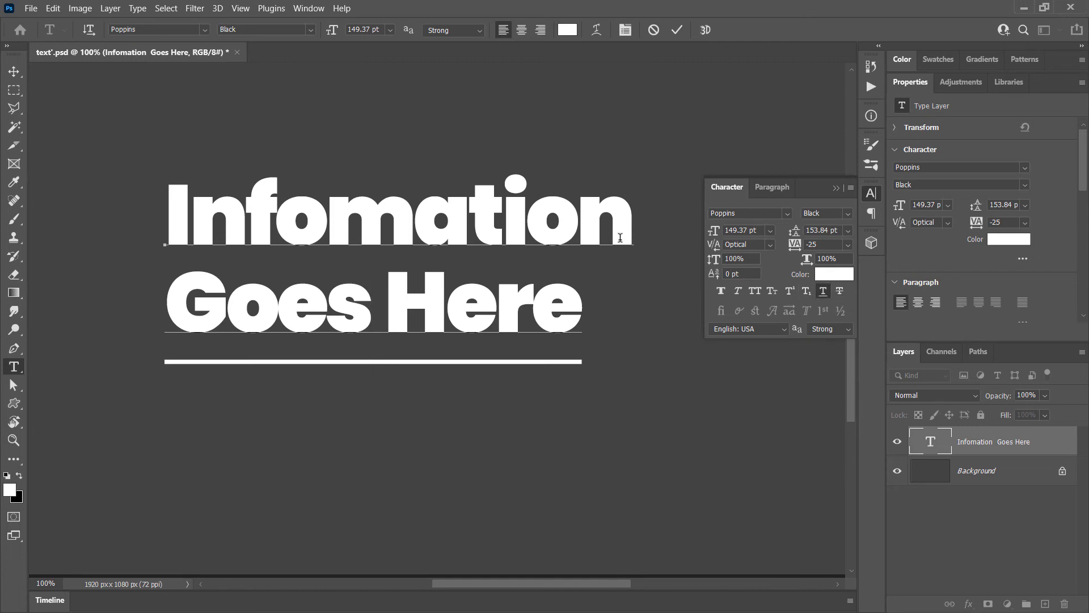
{"action": "left_click_drag", "start_coordinate": [644, 237], "coordinate": [70, 236]}
{"action": "left_click", "coordinate": [839, 291]}
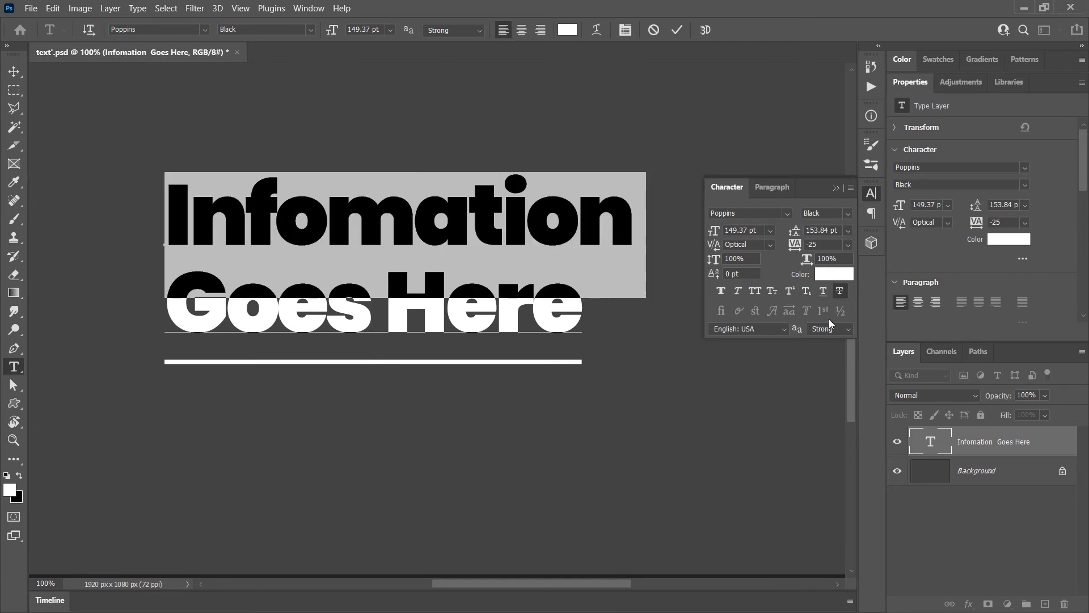
{"action": "key", "text": "ctrl+h"}
{"action": "key", "text": "ctrl+Return"}
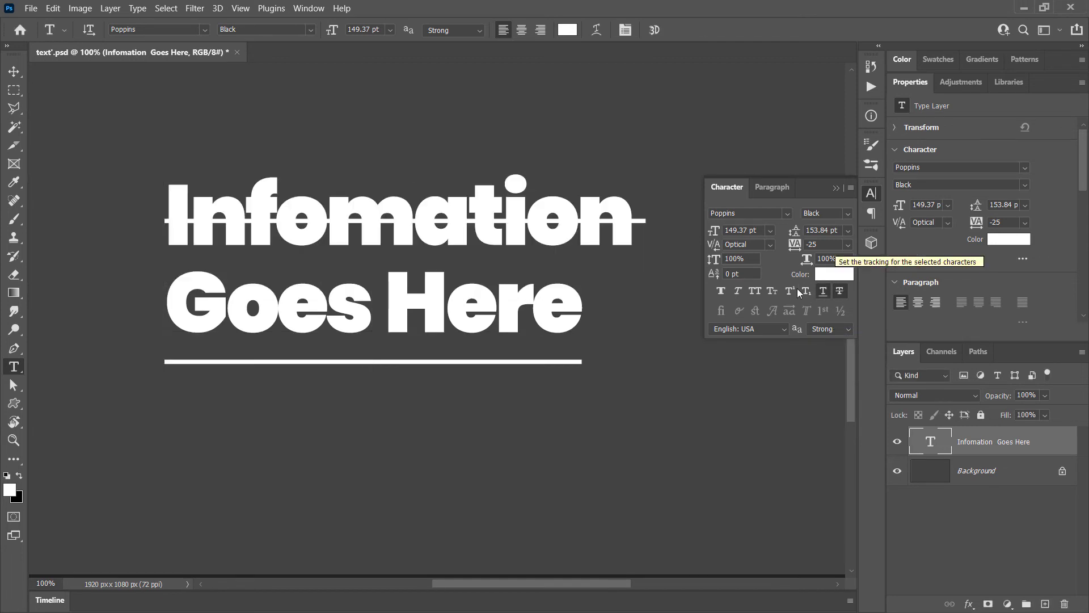
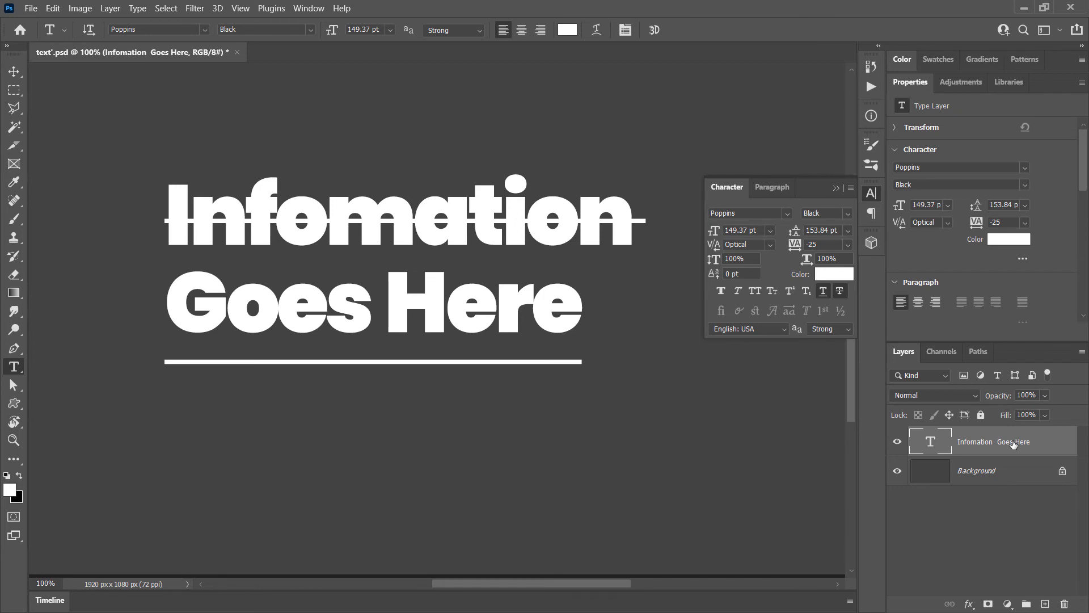
Turn off underline and strikethrough for the whole text layer.
{"action": "left_click", "coordinate": [824, 291]}
{"action": "left_click", "coordinate": [840, 291]}
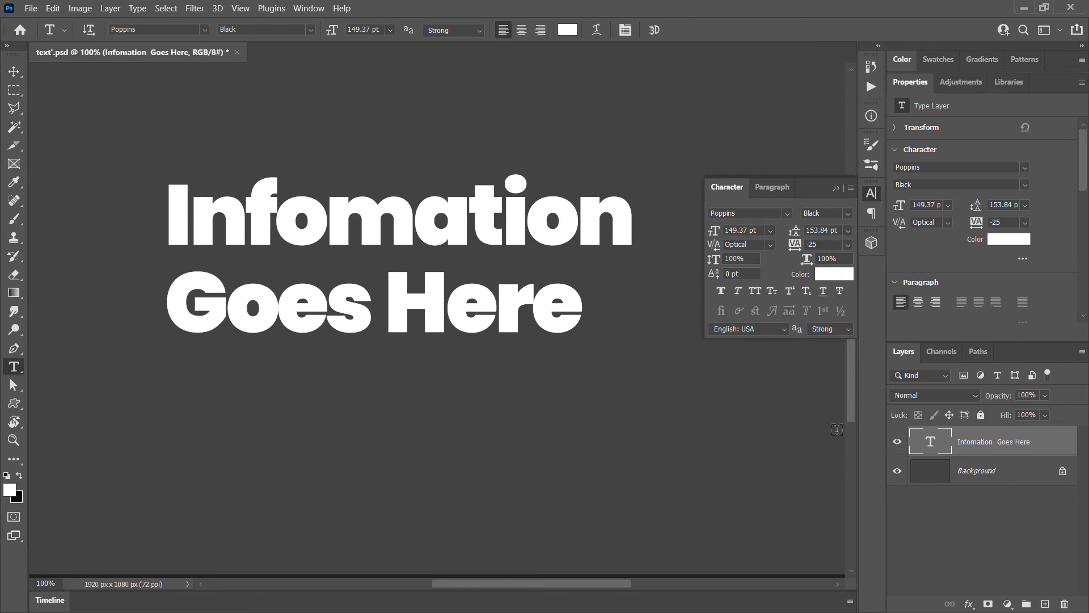
{"action": "right_click", "coordinate": [984, 447]}
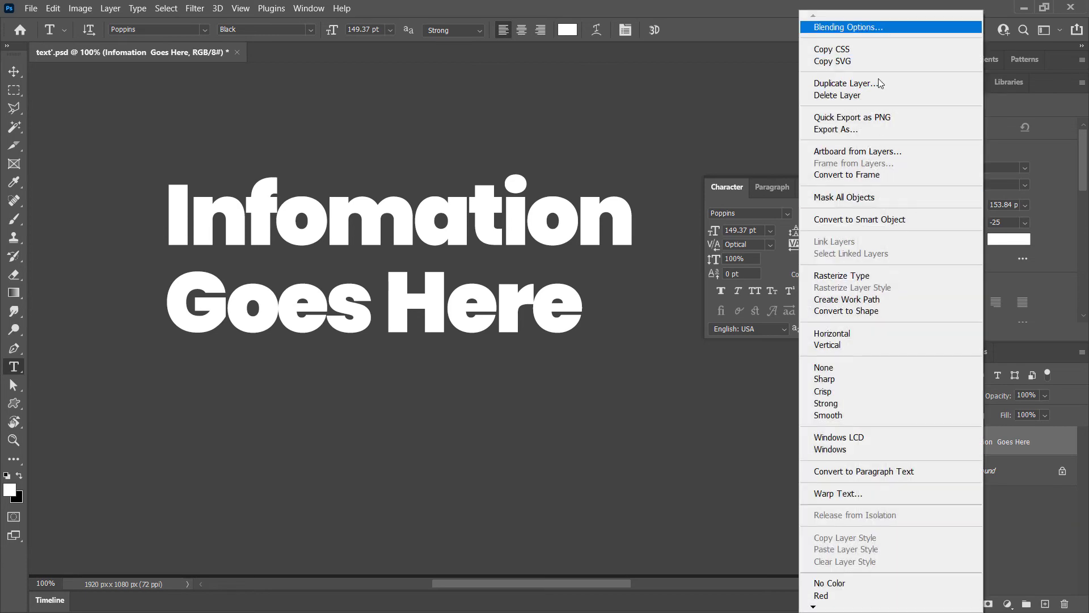
{"action": "left_click", "coordinate": [1055, 447]}
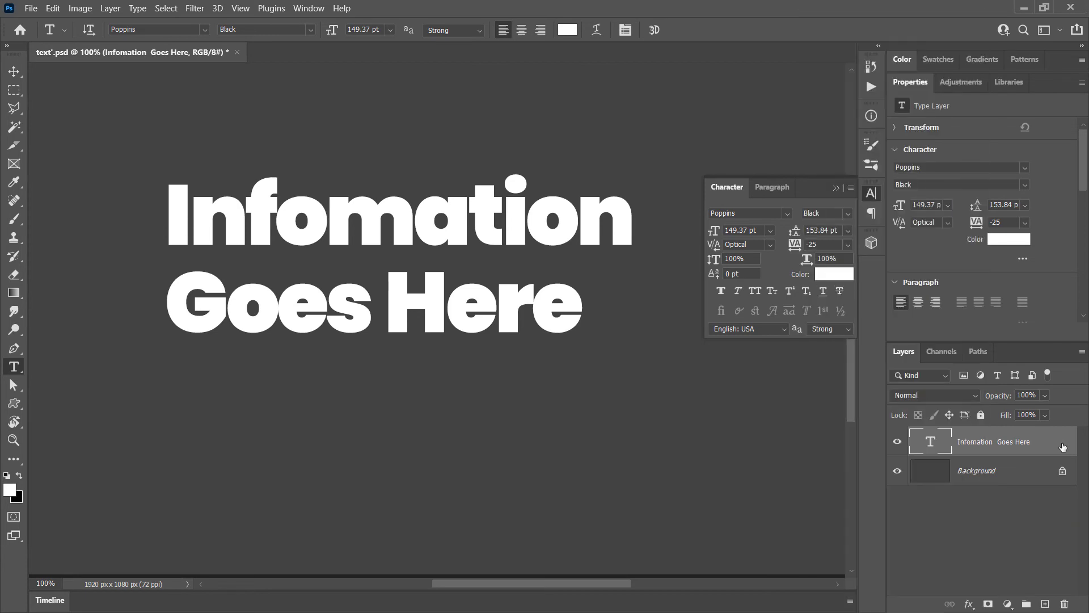
{"action": "double_click", "coordinate": [1063, 446]}
{"action": "left_click_drag", "start_coordinate": [460, 111], "coordinate": [832, 219]}
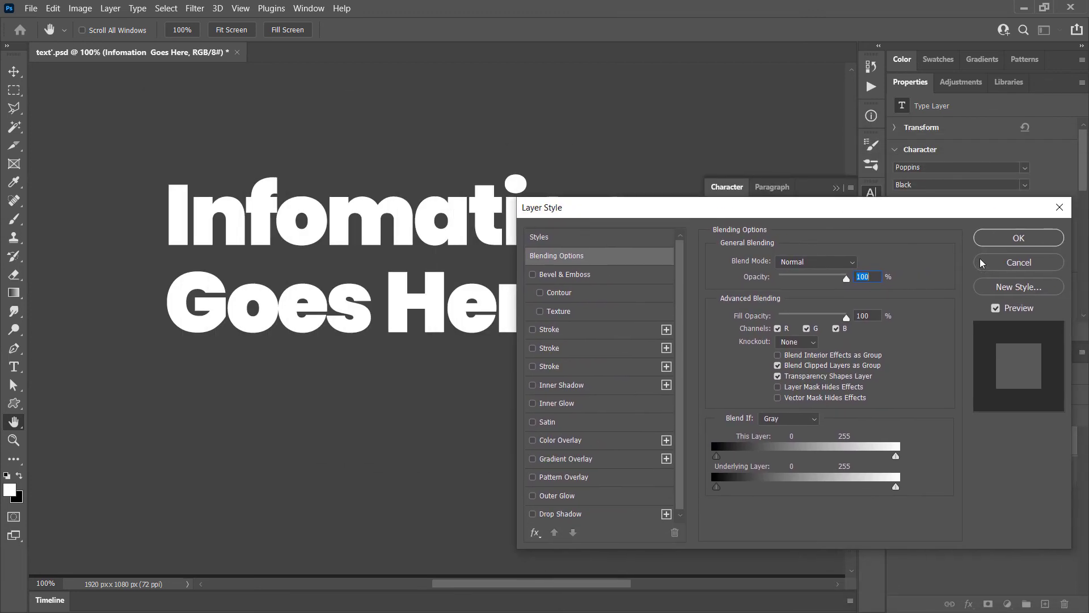
{"action": "left_click", "coordinate": [987, 262]}
Move the text block up, delete the "Goes Here" line, and commit the text edit.
{"action": "key", "text": "t"}
{"action": "left_click_drag", "start_coordinate": [417, 224], "coordinate": [407, 141]}
{"action": "left_click_drag", "start_coordinate": [163, 221], "coordinate": [675, 237]}
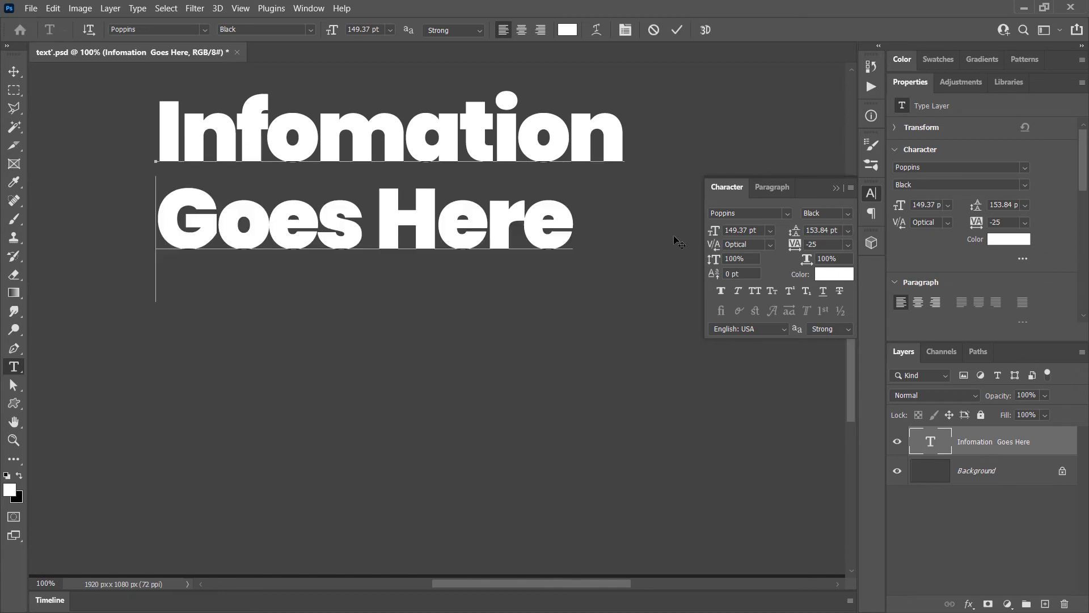
{"action": "key", "text": "BackSpace"}
{"action": "key", "text": "ctrl+Return"}
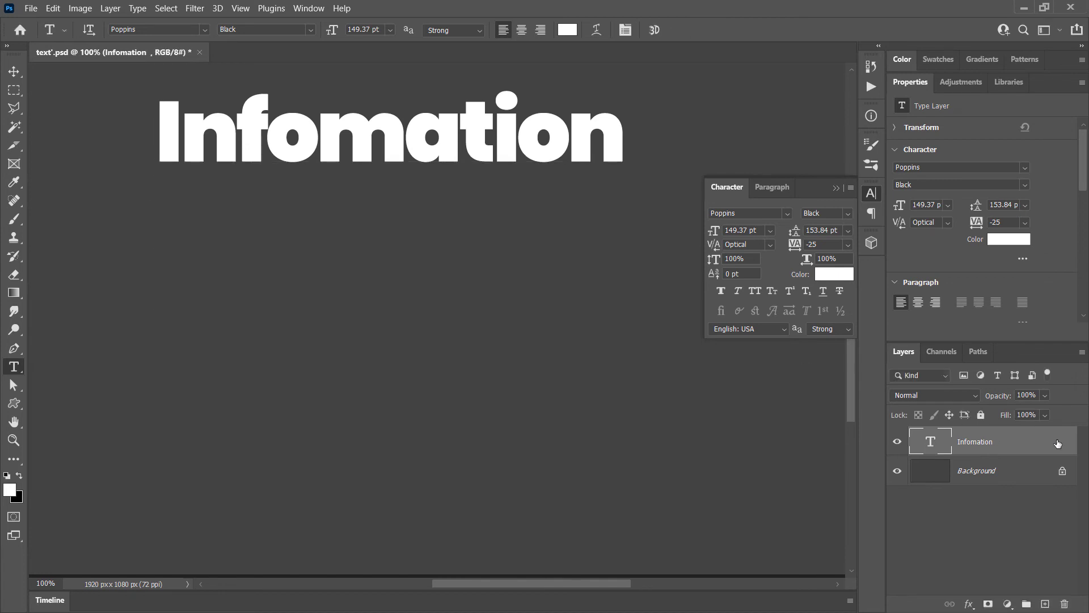
Open the "Infomation" layer's style settings and apply a smooth Inner Bevel with size 9 px and soften 5 px.
{"action": "double_click", "coordinate": [1058, 444]}
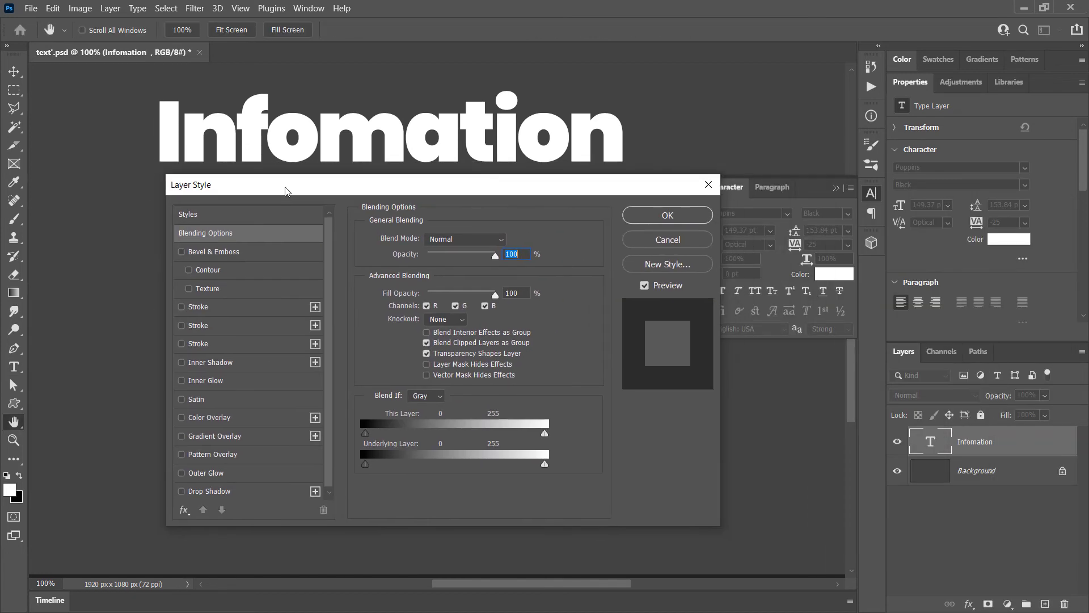
{"action": "left_click_drag", "start_coordinate": [285, 192], "coordinate": [244, 209]}
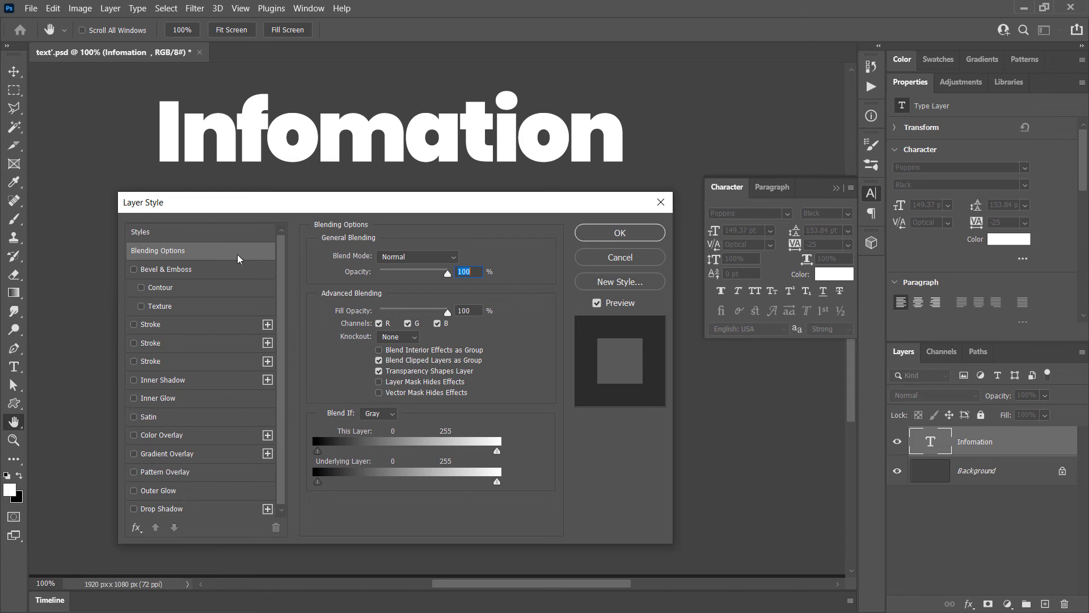
{"action": "left_click", "coordinate": [173, 270]}
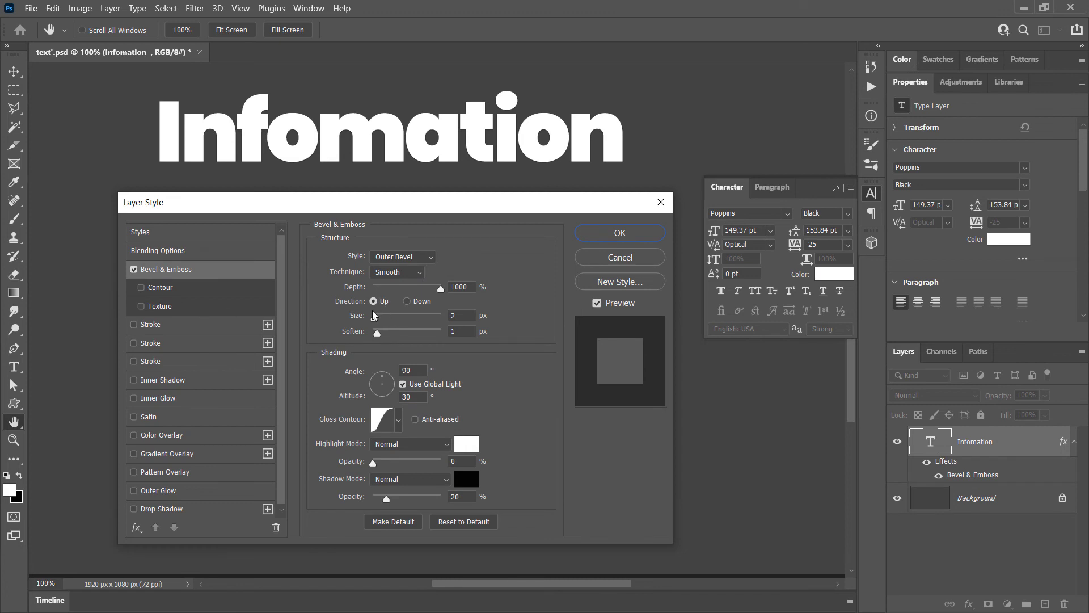
{"action": "left_click_drag", "start_coordinate": [375, 317], "coordinate": [406, 321]}
{"action": "left_click_drag", "start_coordinate": [377, 332], "coordinate": [392, 334]}
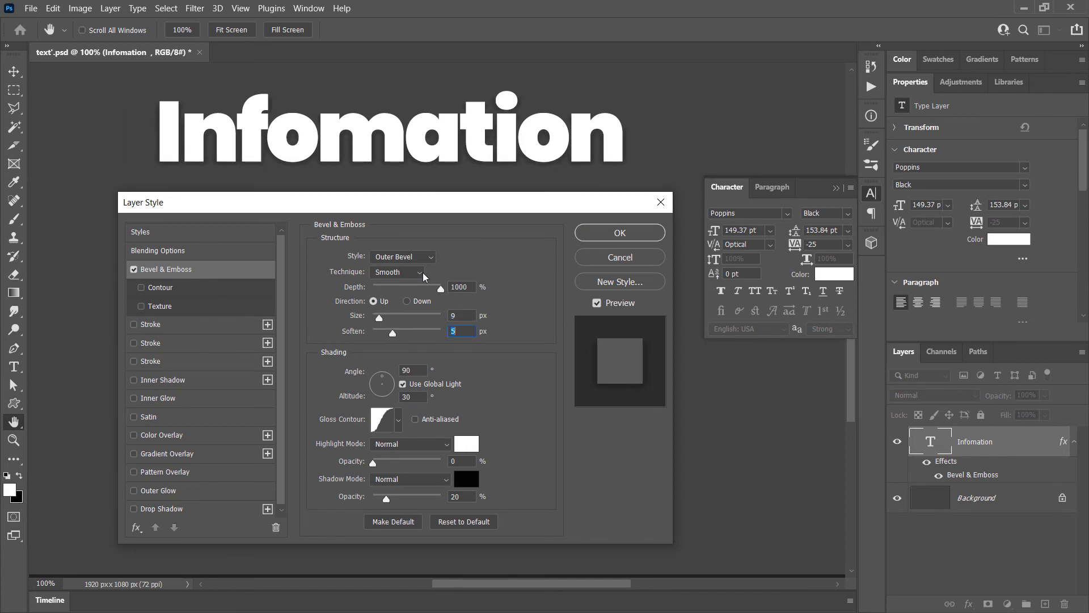
{"action": "left_click", "coordinate": [403, 257]}
{"action": "left_click", "coordinate": [397, 271]}
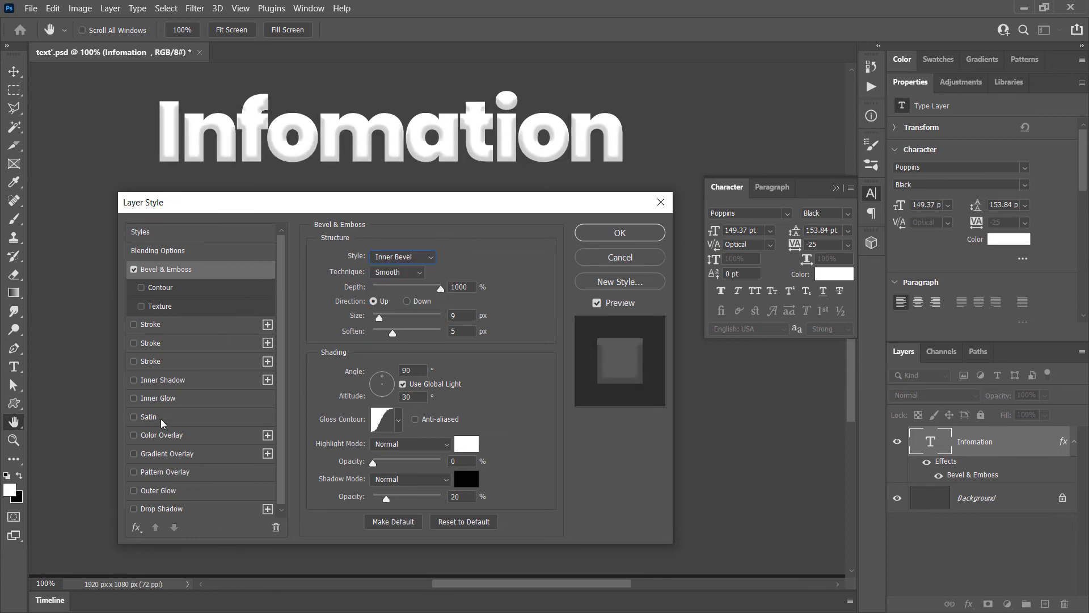
Turn the Drop Shadow effect on and off again, and switch off Bevel & Emboss.
{"action": "scroll", "coordinate": [158, 397], "scroll_direction": "down", "scroll_amount": 1}
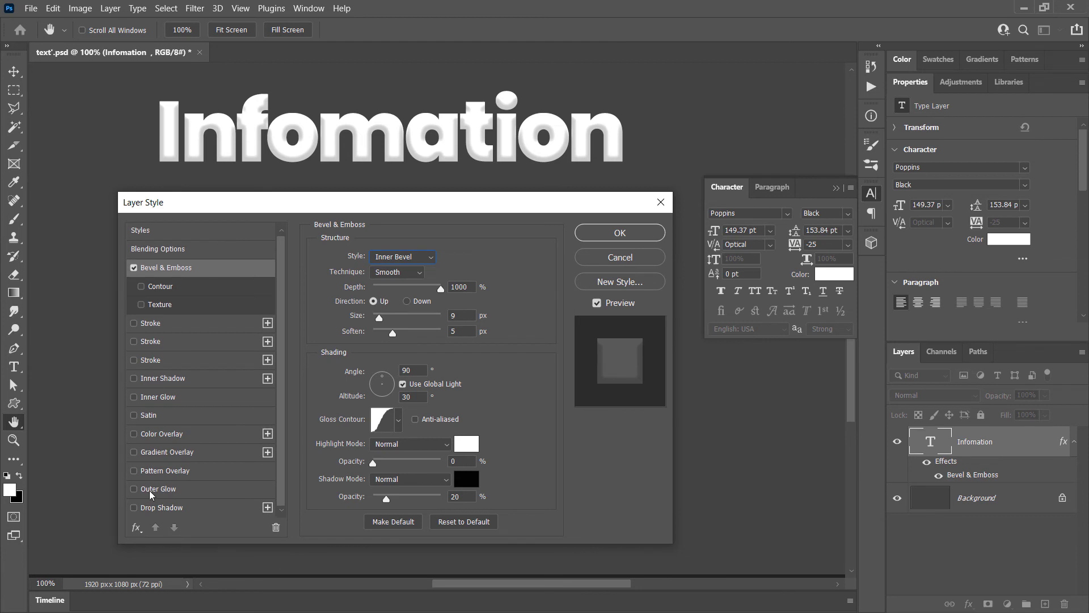
{"action": "left_click", "coordinate": [133, 507]}
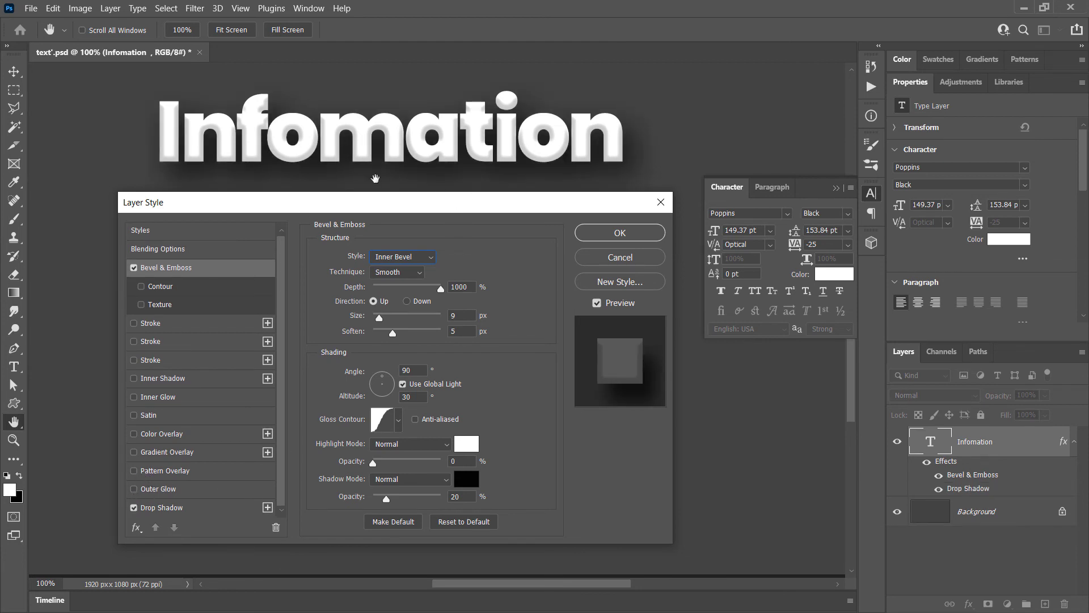
{"action": "left_click", "coordinate": [134, 507]}
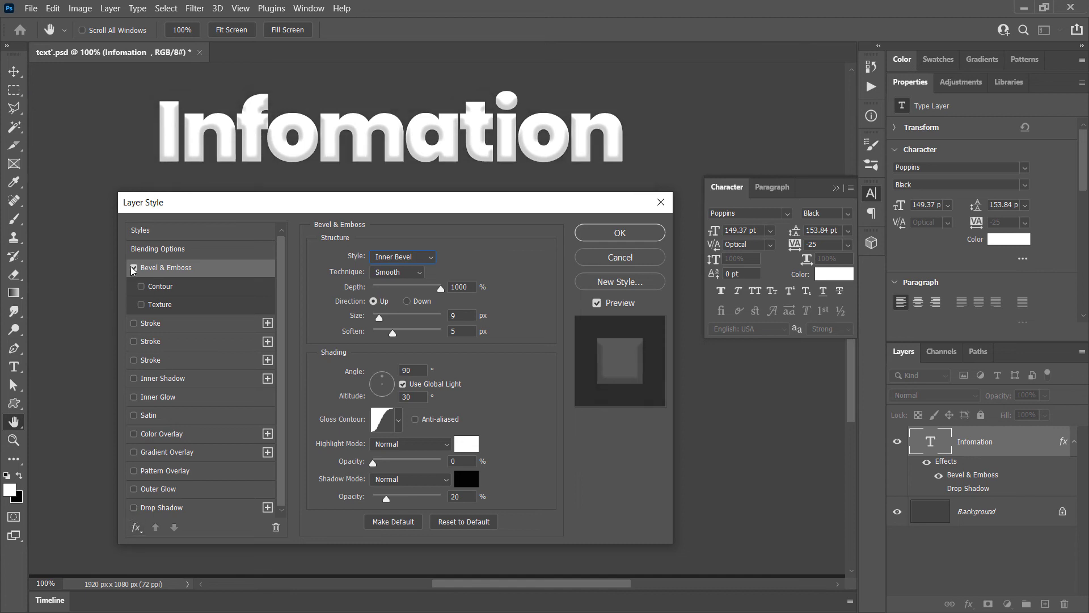
{"action": "left_click", "coordinate": [134, 267]}
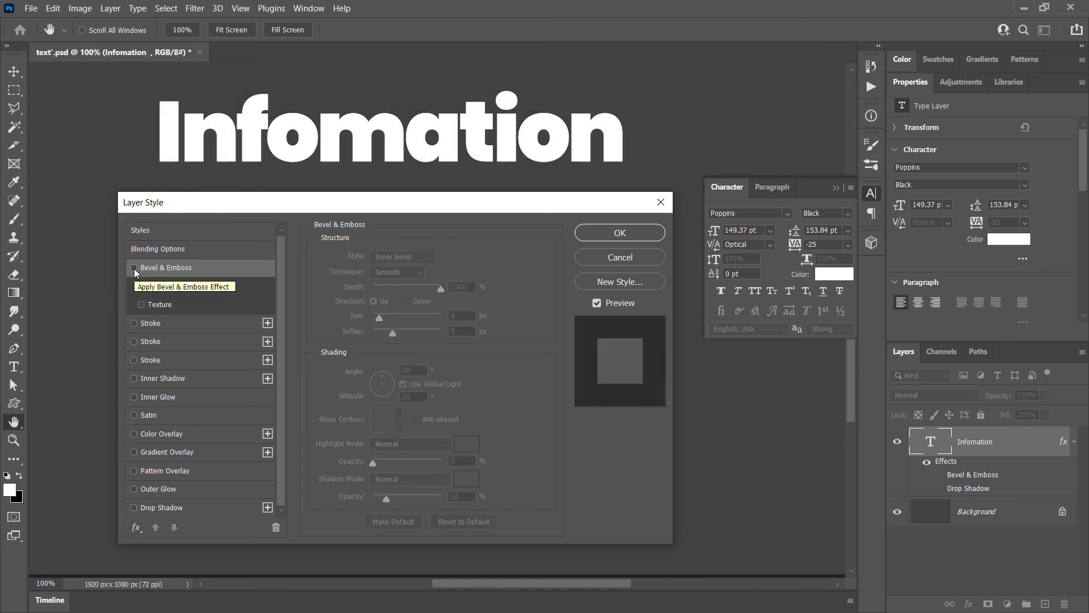
Apply a Gradient Overlay to the text using the cyan-to-magenta preset from the Purples group.
{"action": "left_click", "coordinate": [165, 453]}
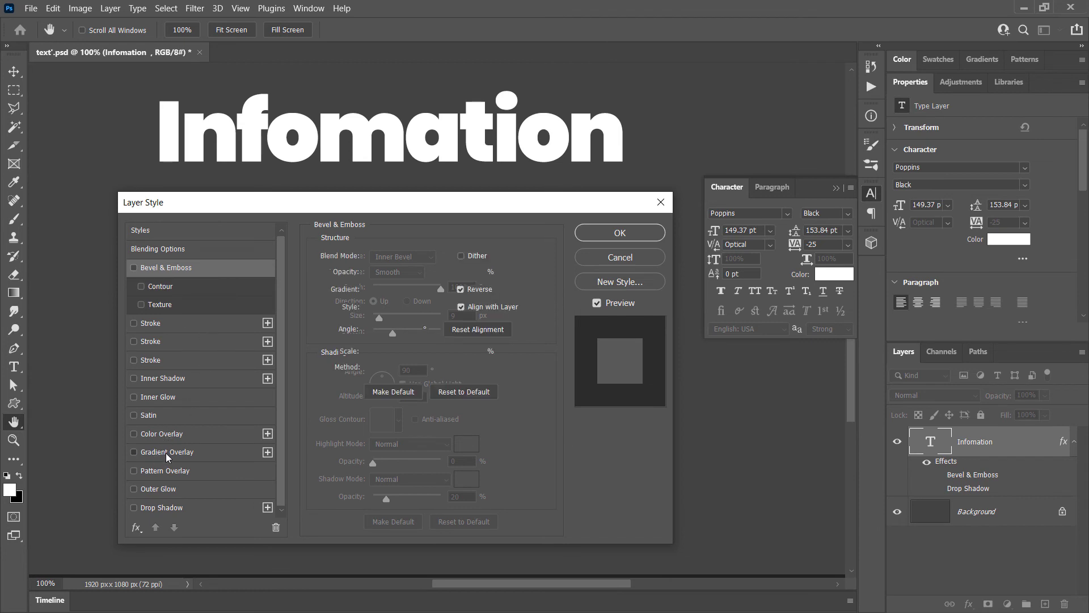
{"action": "left_click", "coordinate": [409, 291]}
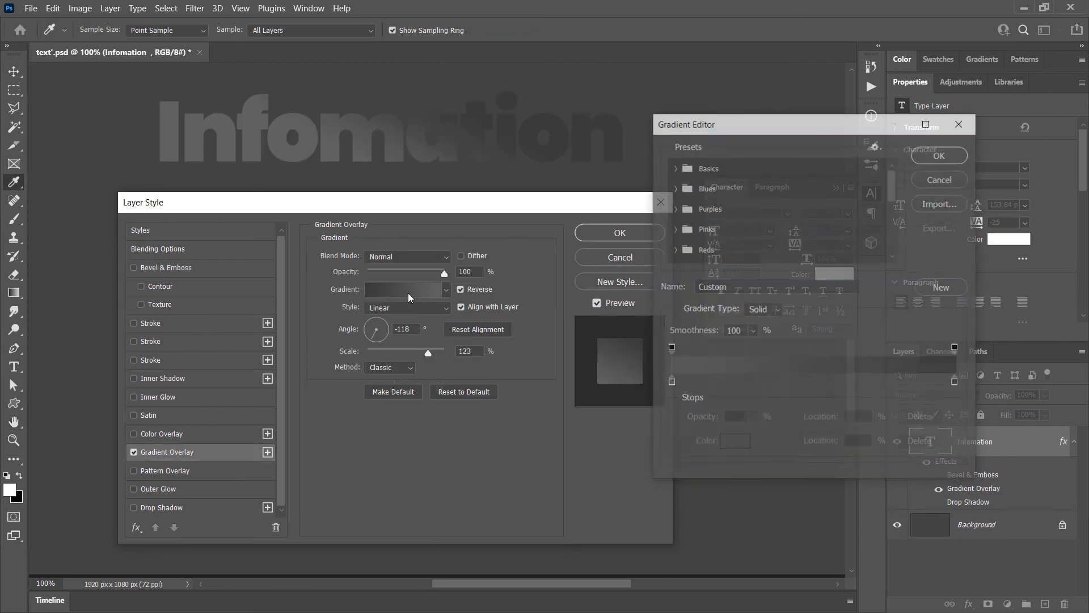
{"action": "left_click", "coordinate": [674, 208]}
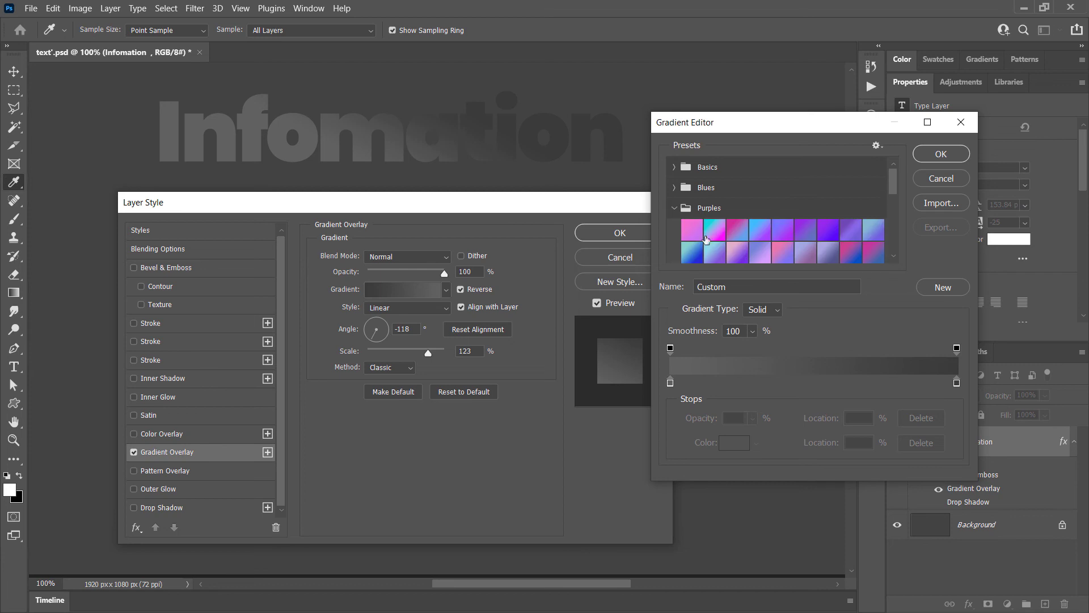
{"action": "left_click", "coordinate": [716, 230]}
{"action": "left_click", "coordinate": [949, 153]}
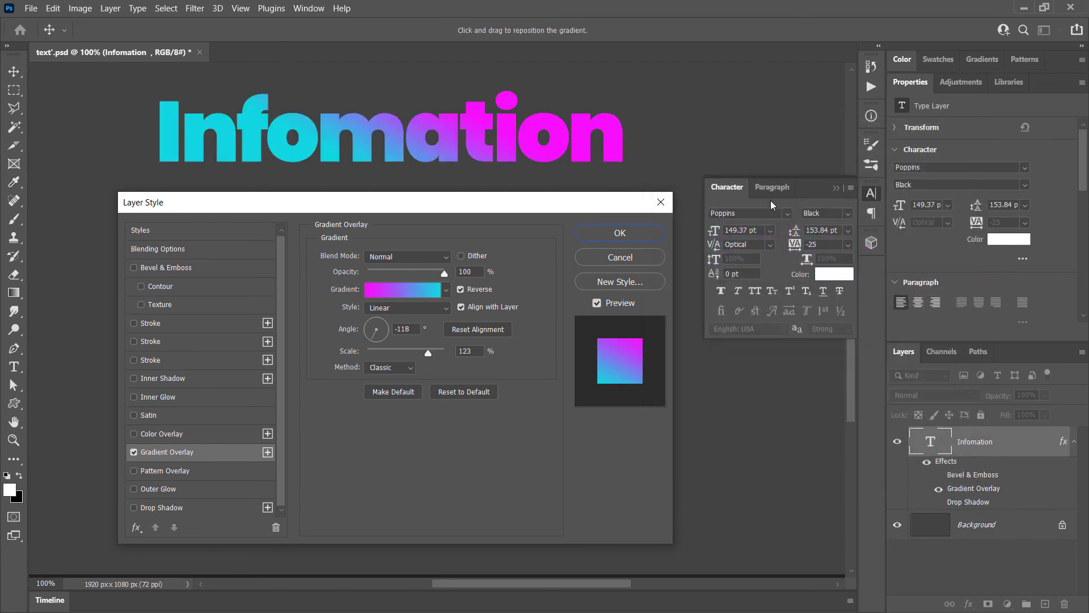
Add a white Inner Glow with Color Dodge blending, 24% opacity, 22% choke and 10 px size.
{"action": "left_click", "coordinate": [148, 398]}
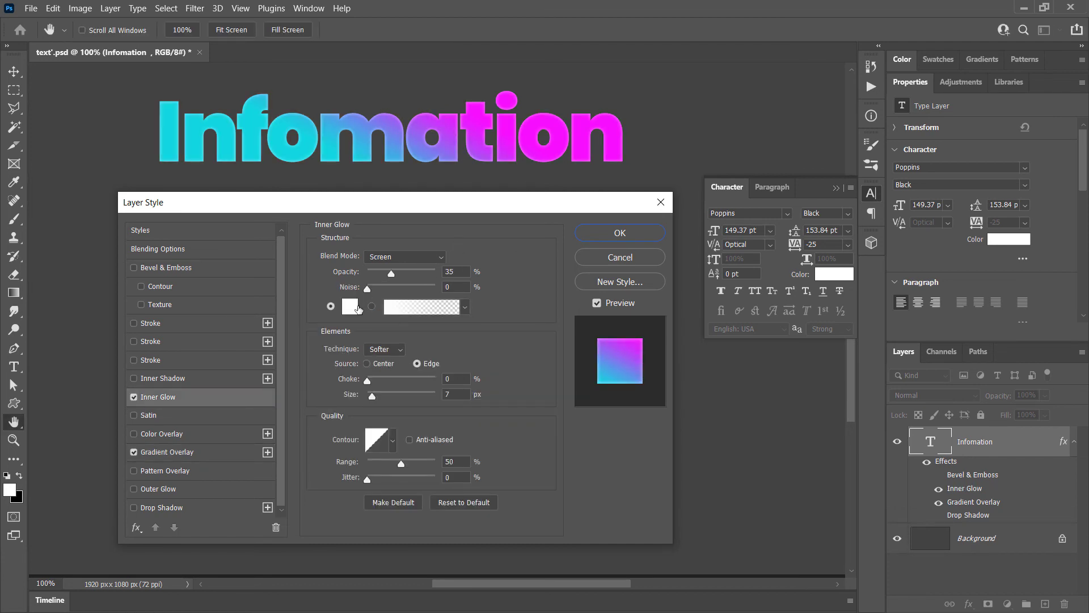
{"action": "left_click_drag", "start_coordinate": [393, 271], "coordinate": [440, 273]}
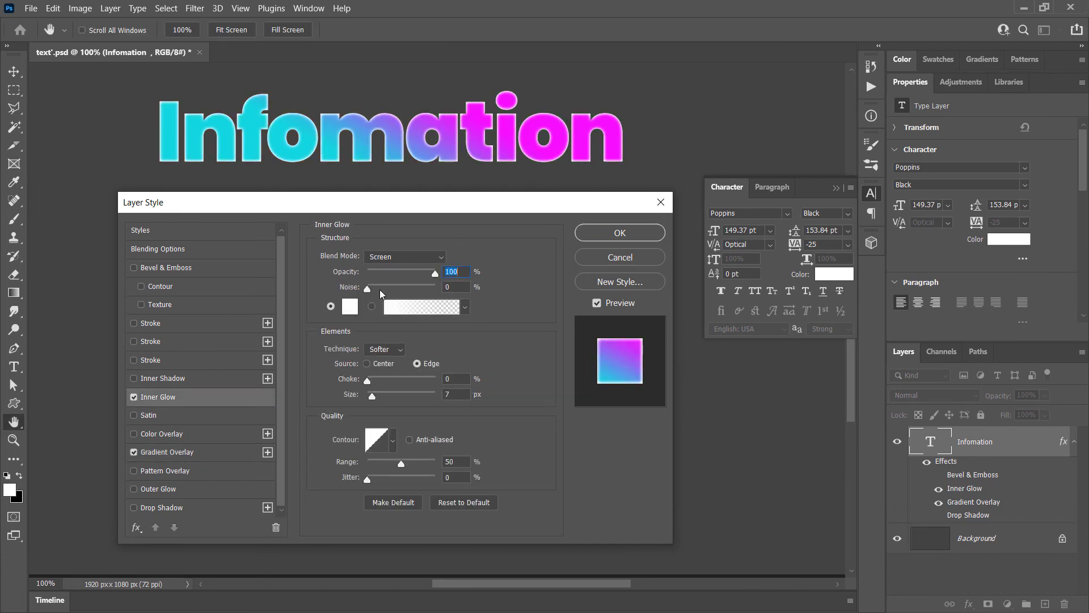
{"action": "mouse_move", "coordinate": [372, 396]}
{"action": "left_mouse_down"}
{"action": "mouse_move", "coordinate": [382, 396]}
{"action": "mouse_move", "coordinate": [379, 379]}
{"action": "left_mouse_up"}
{"action": "left_click", "coordinate": [404, 257]}
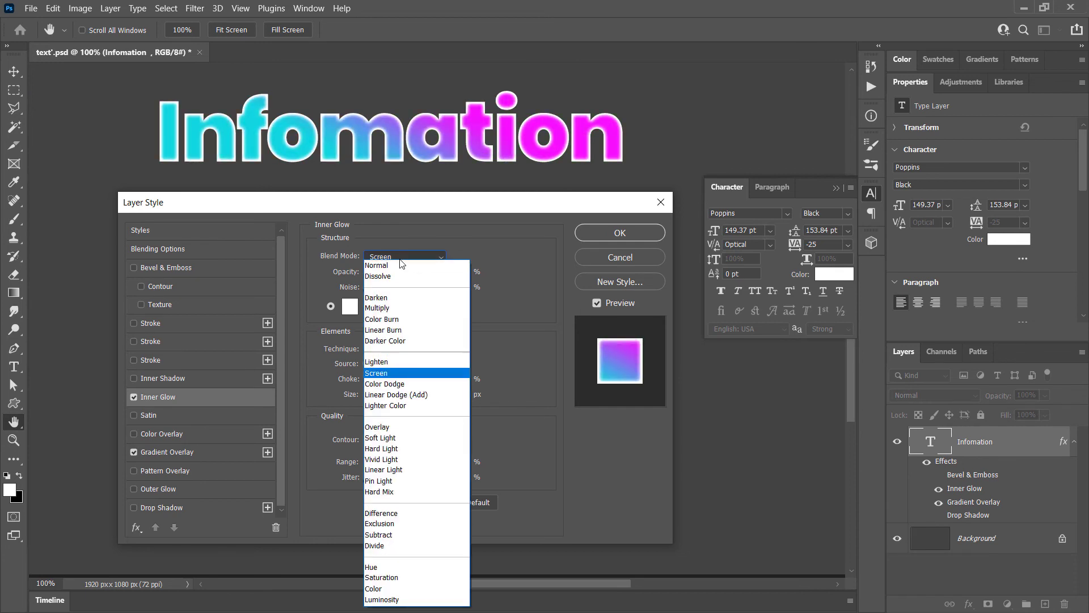
{"action": "left_click", "coordinate": [399, 386]}
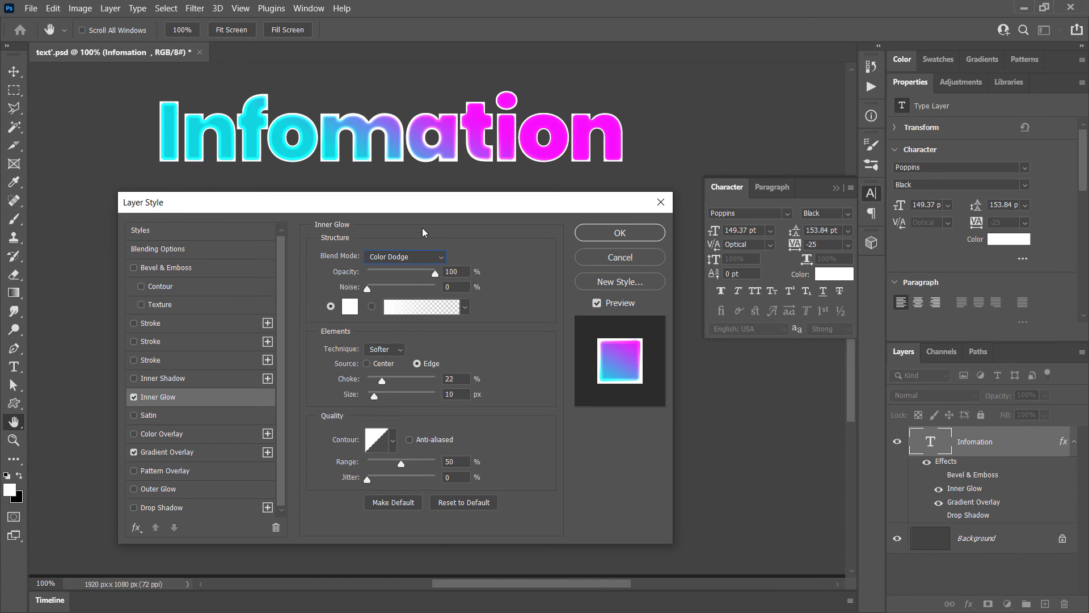
{"action": "left_click_drag", "start_coordinate": [427, 273], "coordinate": [384, 276]}
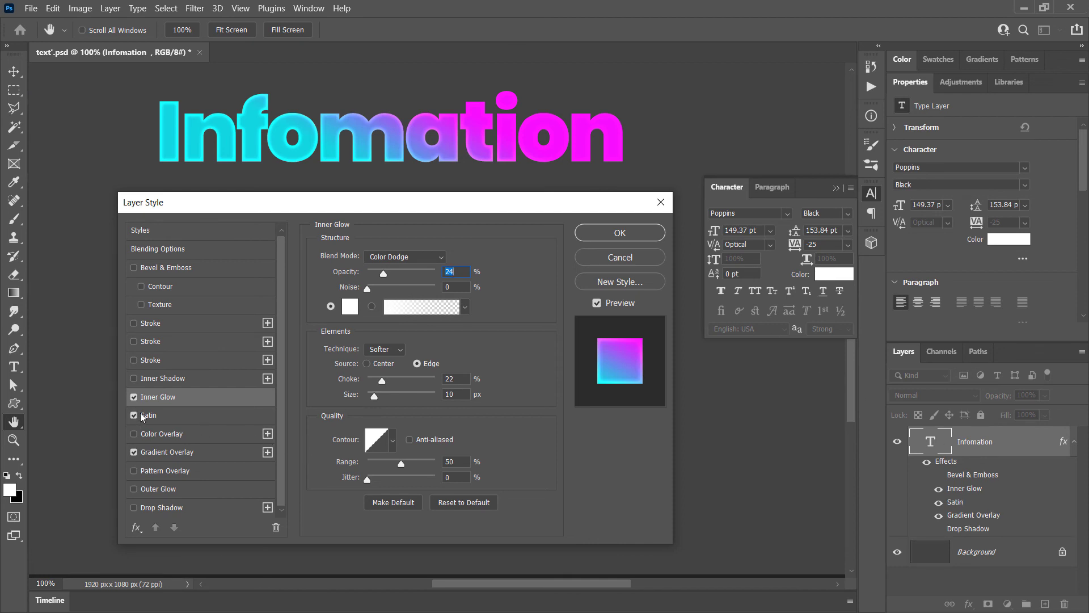
Enable Pattern Overlay on the text and choose the stone wall pattern.
{"action": "left_click", "coordinate": [150, 472]}
{"action": "left_click", "coordinate": [414, 305]}
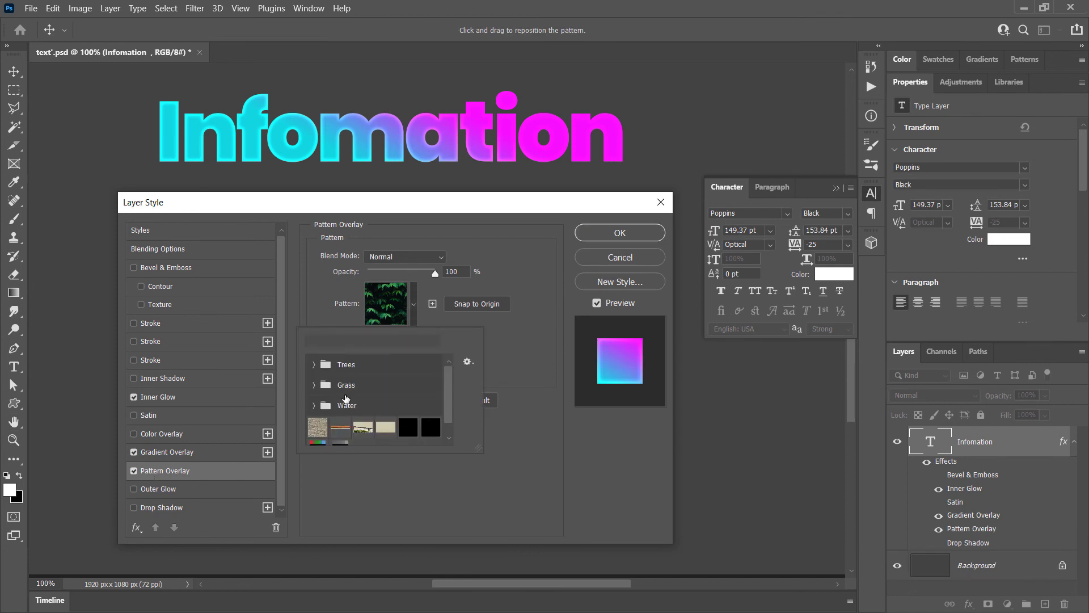
{"action": "left_click", "coordinate": [317, 427]}
{"action": "left_click", "coordinate": [293, 515]}
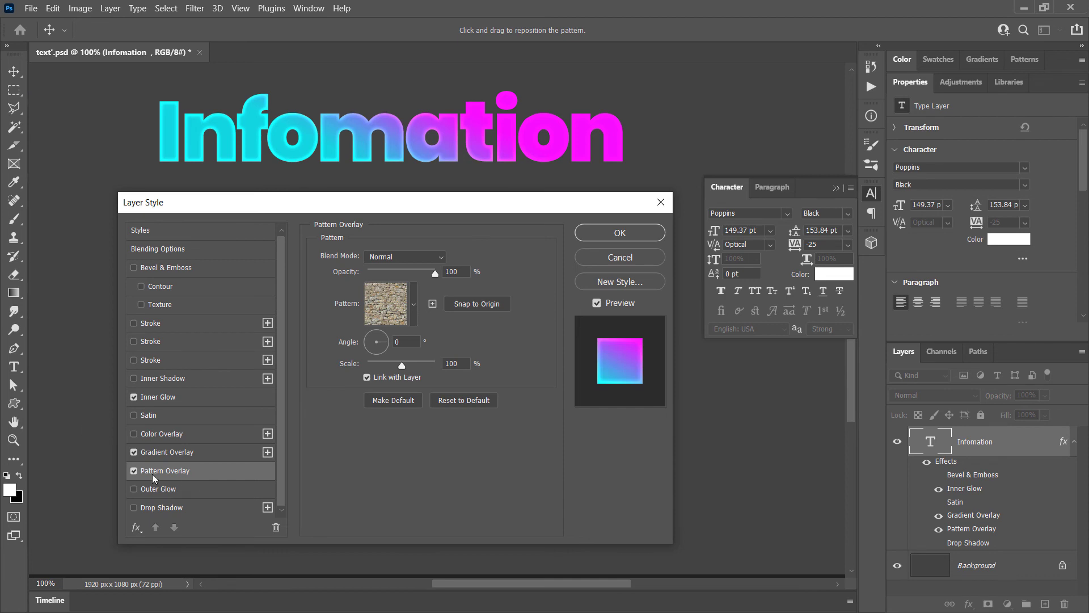
Try the Gradient Overlay at 79% opacity, restore it to 100%, and set its blend mode to Overlay.
{"action": "left_click", "coordinate": [187, 455]}
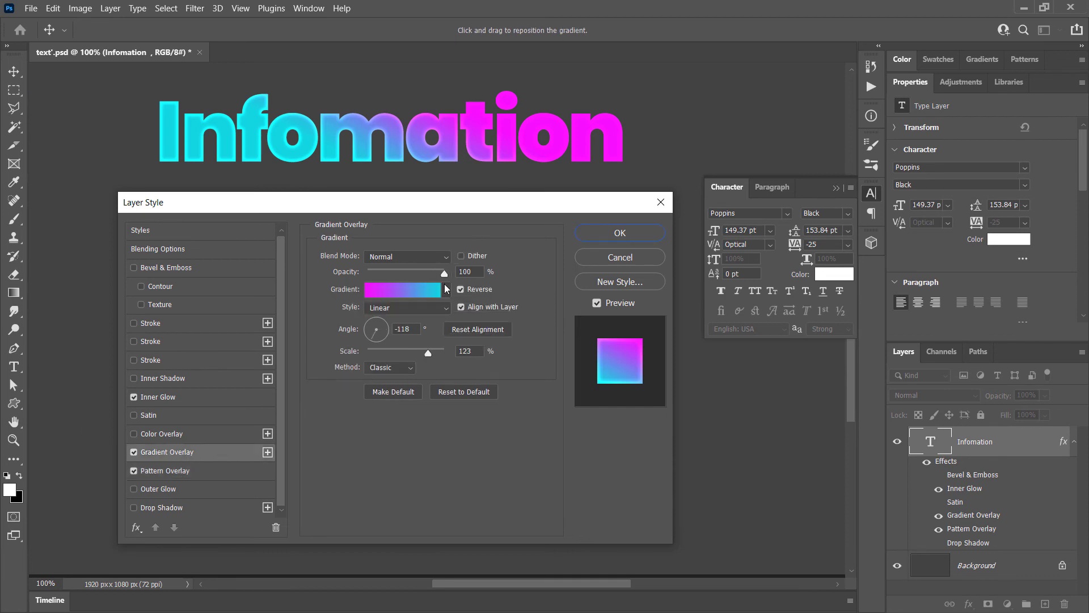
{"action": "left_click_drag", "start_coordinate": [445, 274], "coordinate": [428, 274]}
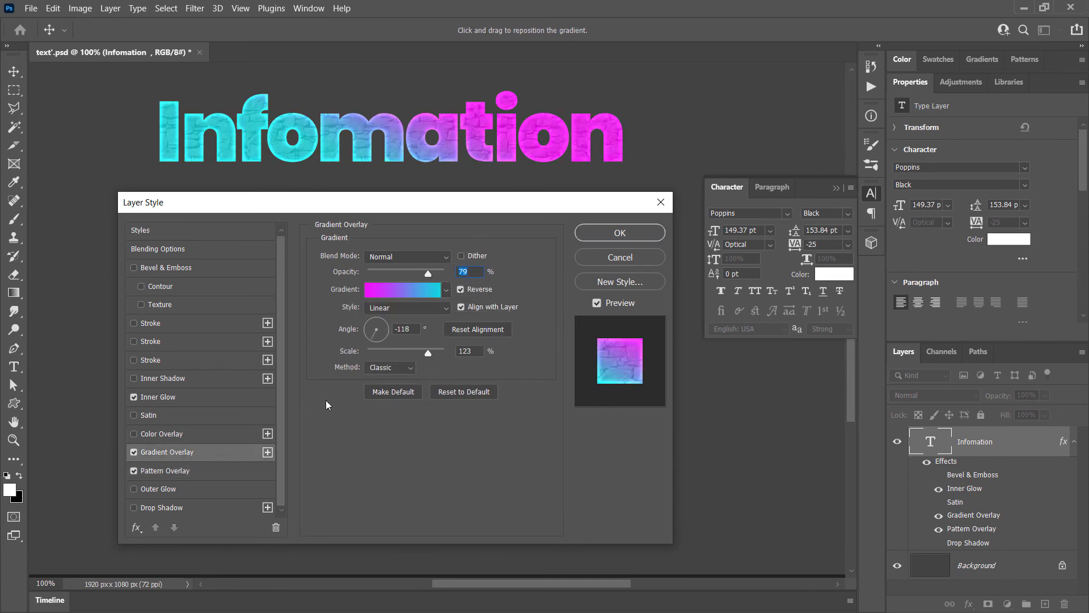
{"action": "left_click", "coordinate": [407, 256]}
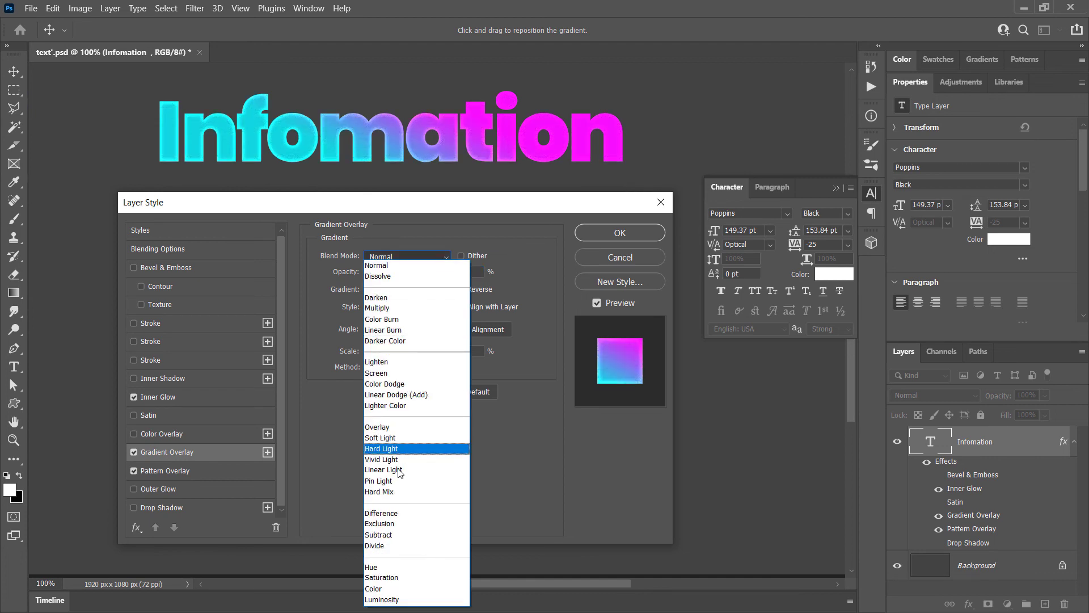
{"action": "left_click", "coordinate": [396, 426]}
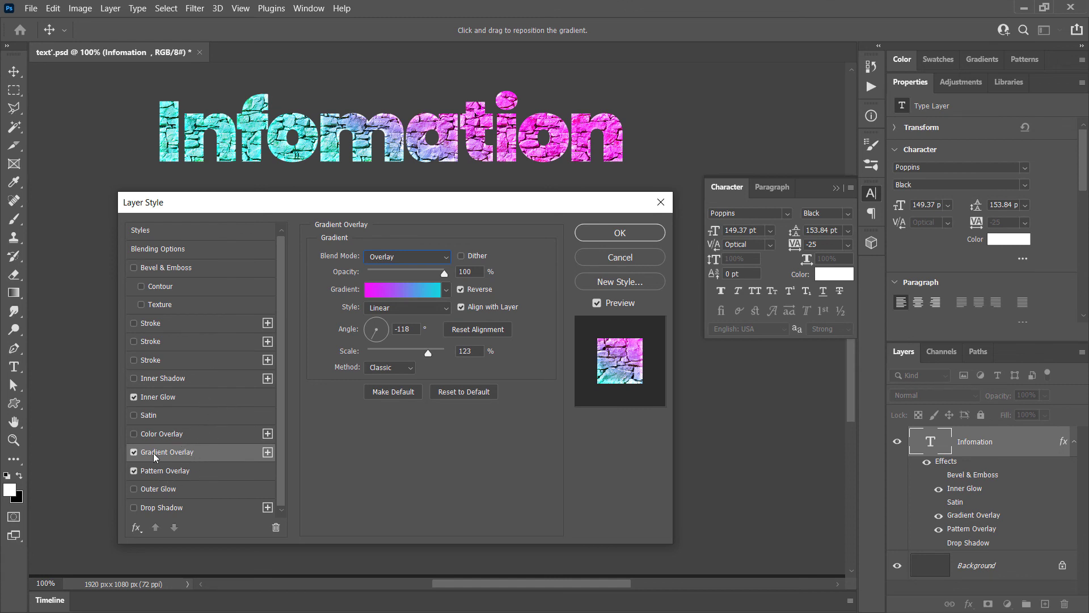
Add a Drop Shadow to the text, and turn the Inner Shadow effect on and off again.
{"action": "left_click", "coordinate": [165, 473]}
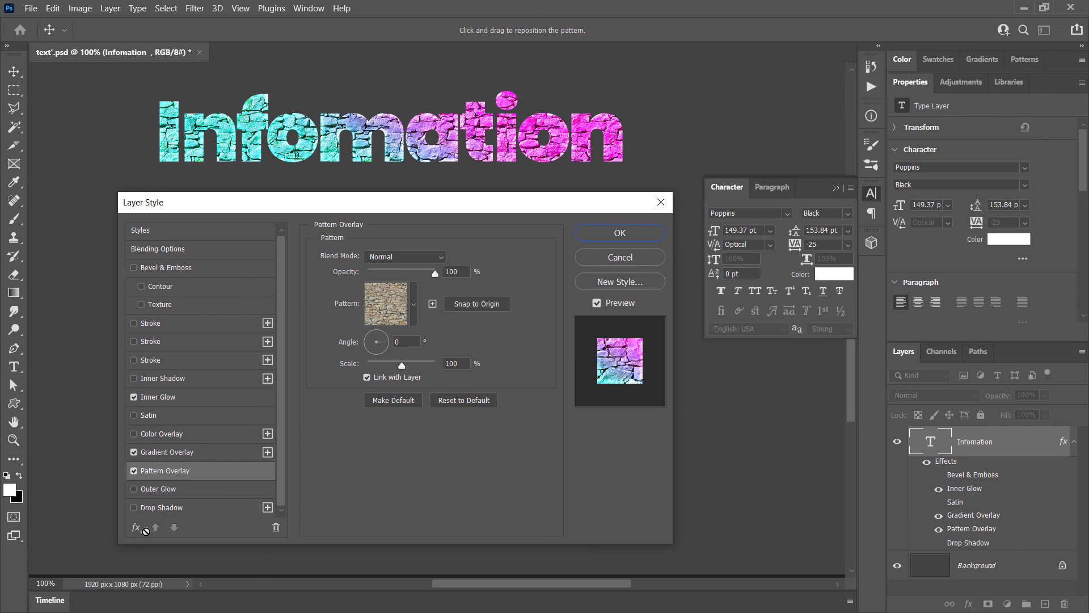
{"action": "left_click", "coordinate": [182, 454]}
{"action": "left_click", "coordinate": [179, 510]}
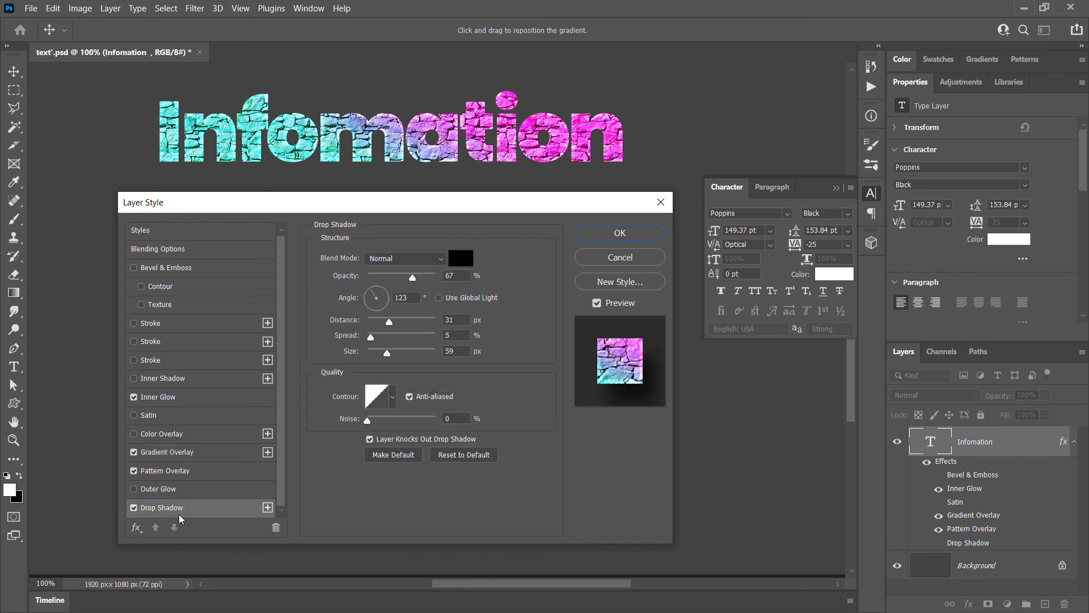
{"action": "left_click", "coordinate": [192, 386]}
{"action": "left_click", "coordinate": [135, 378]}
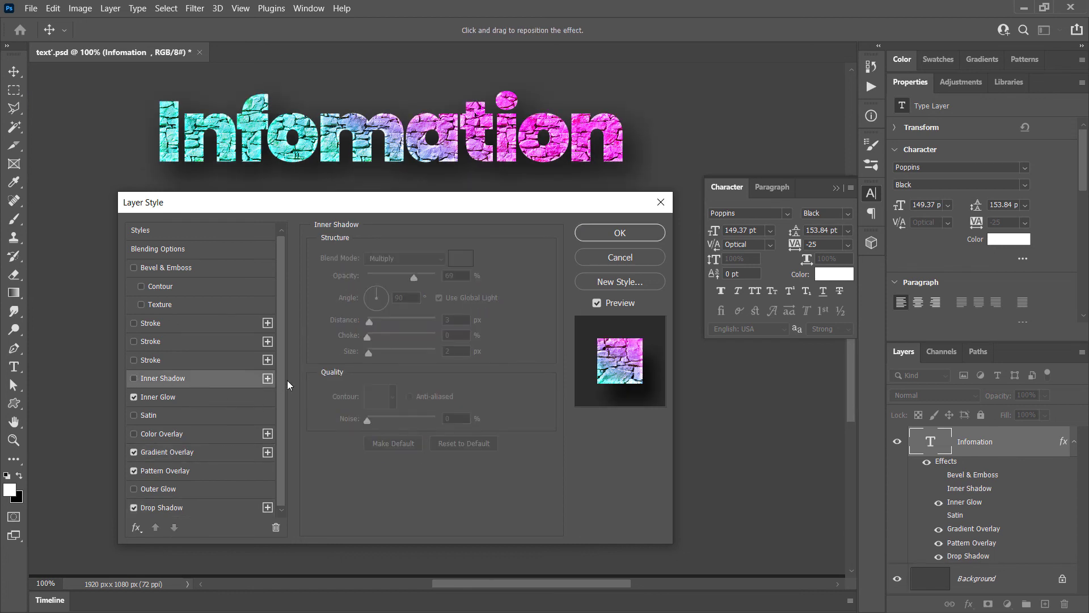
Turn off the Pattern Overlay and set the Gradient Overlay's blend mode back to Normal.
{"action": "left_click", "coordinate": [134, 471]}
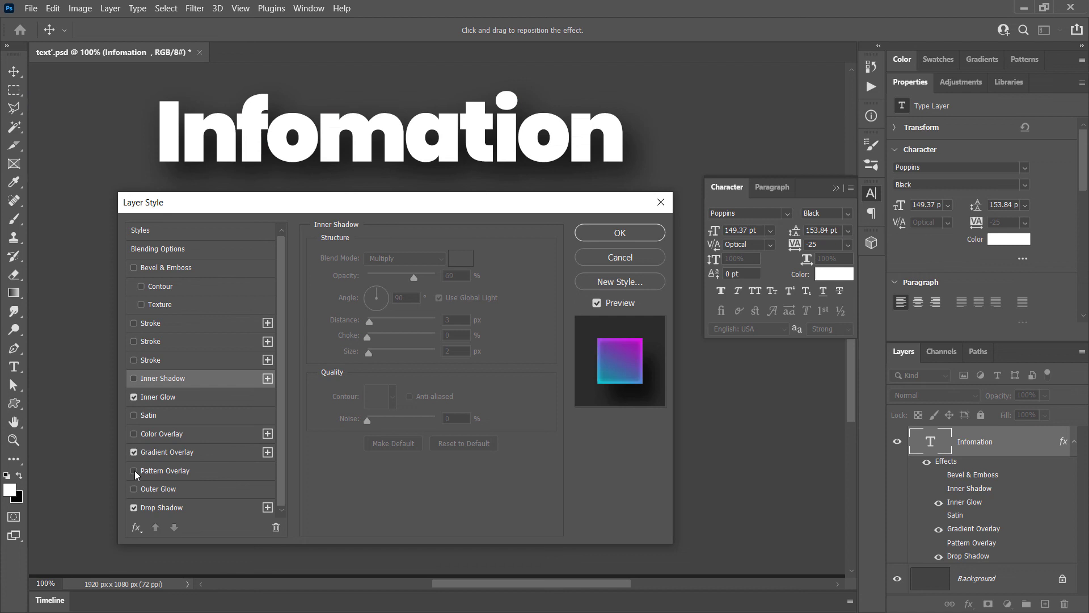
{"action": "left_click", "coordinate": [169, 452]}
{"action": "left_click", "coordinate": [401, 256]}
{"action": "left_click", "coordinate": [391, 257]}
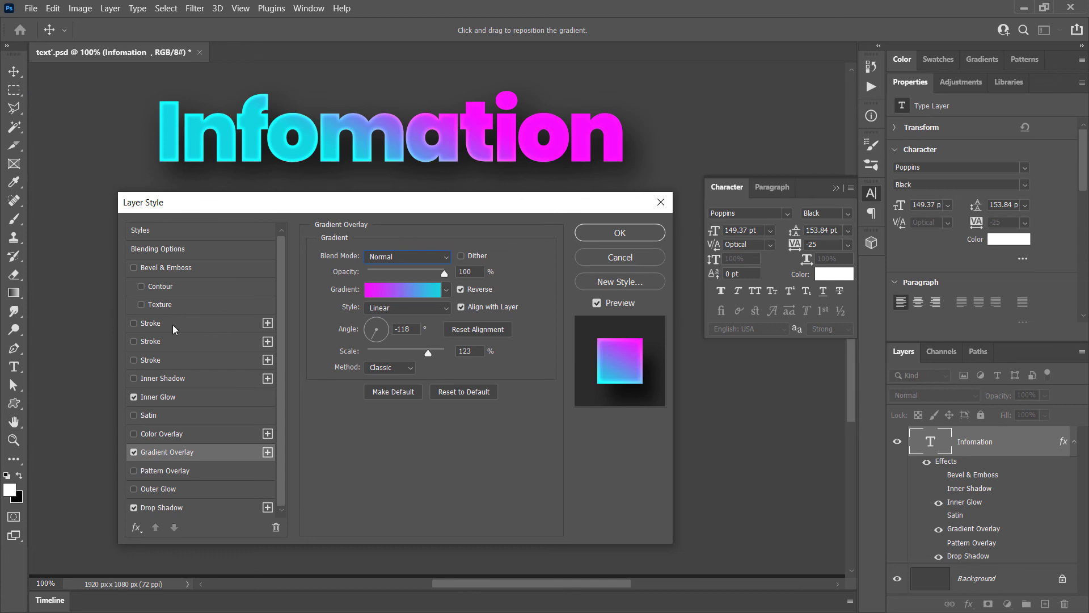
Enable a Stroke on the text, color it bright yellow, and keep it at 3 px and 100% opacity.
{"action": "left_click", "coordinate": [145, 323]}
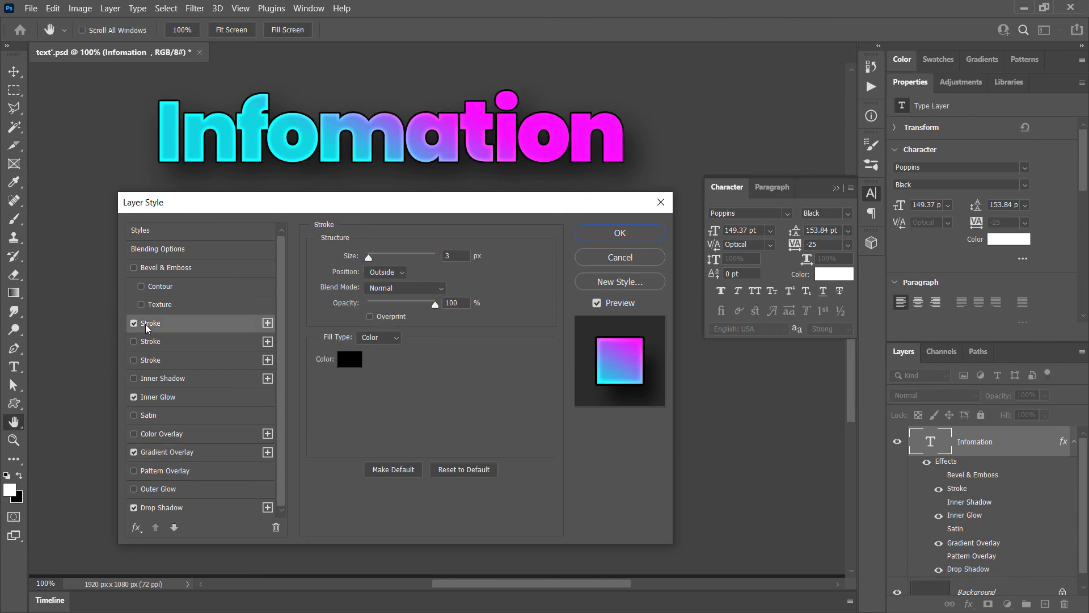
{"action": "left_click", "coordinate": [350, 363]}
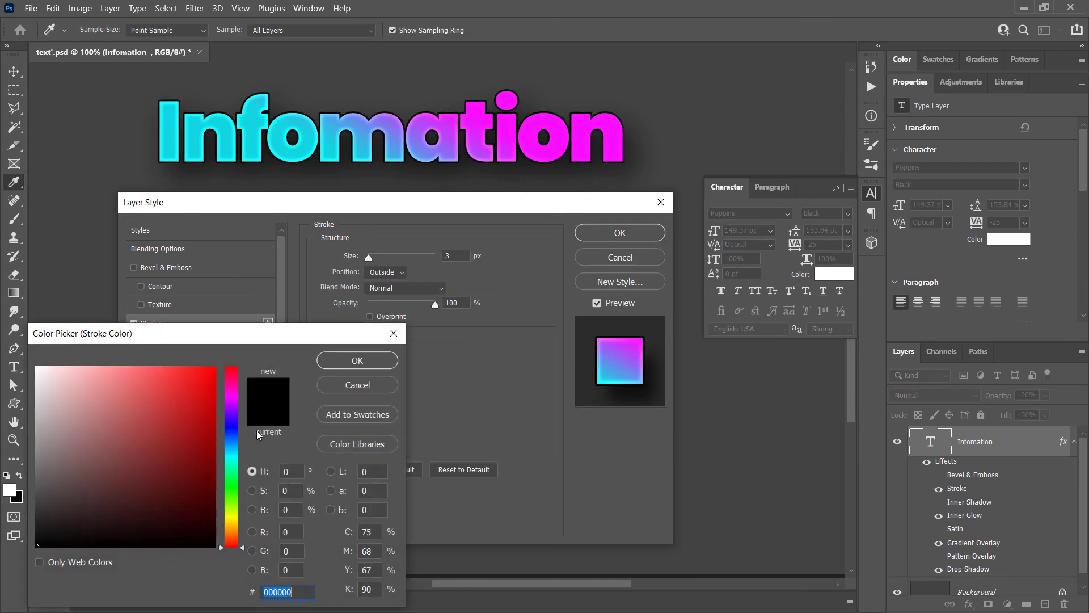
{"action": "left_click", "coordinate": [229, 521]}
{"action": "left_click", "coordinate": [214, 368]}
{"action": "left_click", "coordinate": [357, 360]}
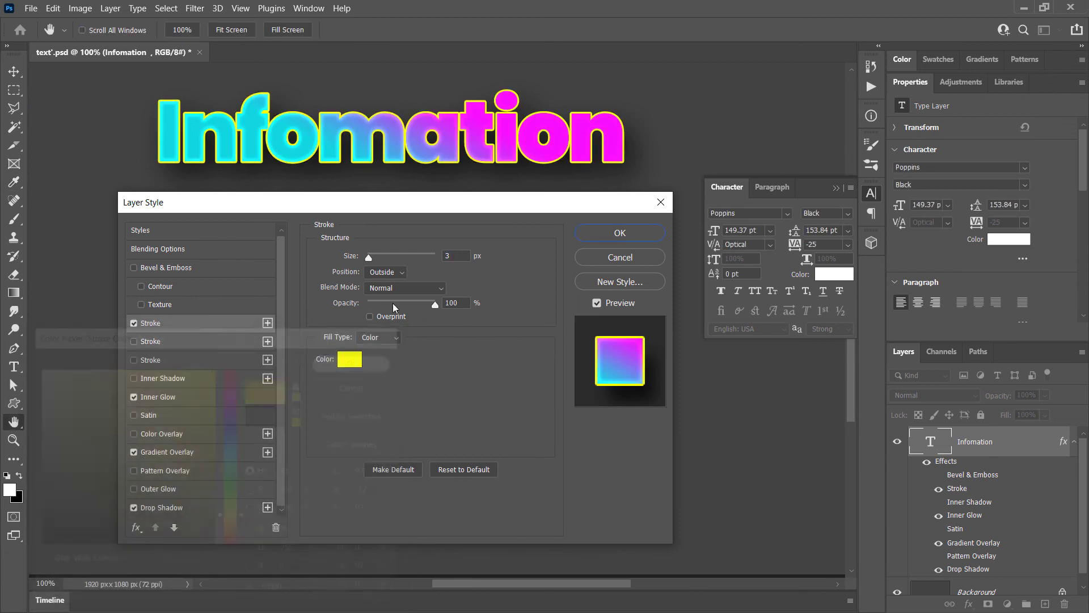
{"action": "left_click_drag", "start_coordinate": [369, 257], "coordinate": [369, 258]}
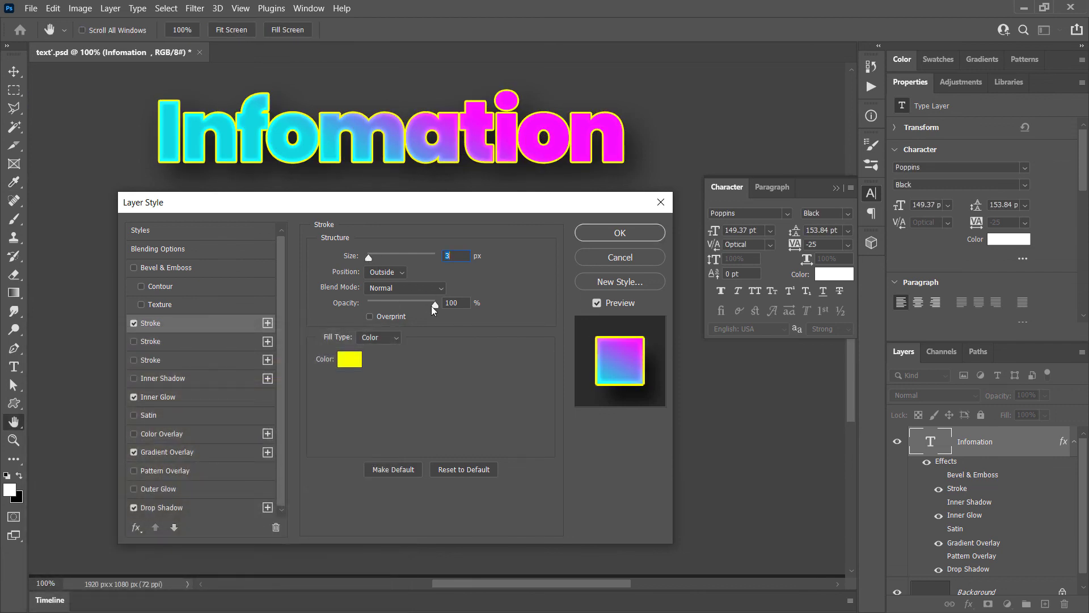
{"action": "mouse_move", "coordinate": [434, 307]}
{"action": "left_mouse_down"}
{"action": "mouse_move", "coordinate": [409, 310]}
{"action": "mouse_move", "coordinate": [436, 306]}
{"action": "left_mouse_up"}
Move the yellow stroke down one place, enable the Stroke above it, and recolor the moved stroke black (000000).
{"action": "left_click", "coordinate": [174, 527]}
{"action": "left_click", "coordinate": [134, 324]}
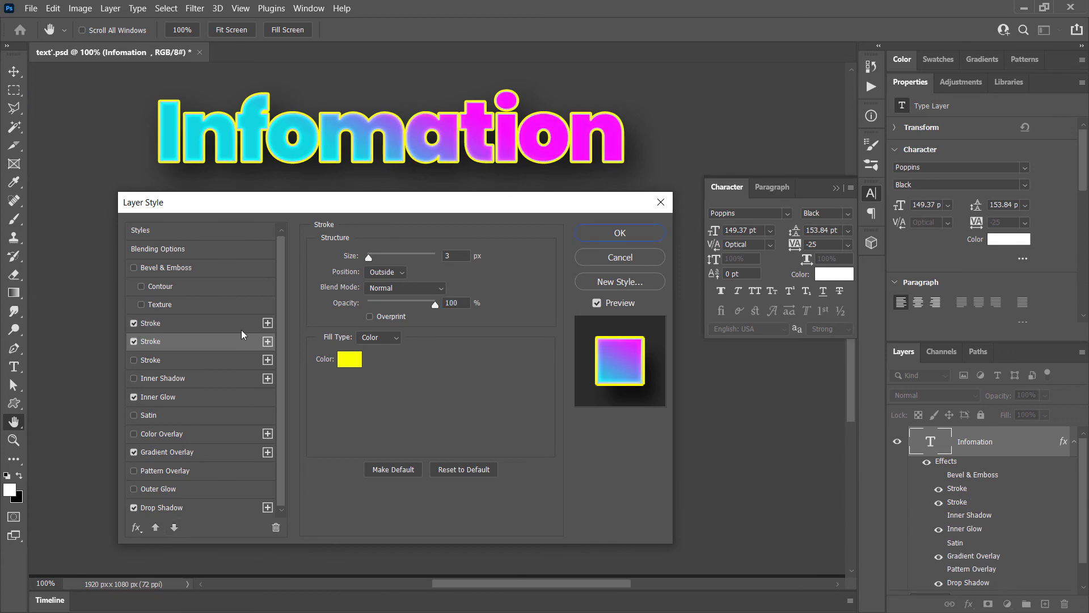
{"action": "left_click", "coordinate": [349, 358]}
{"action": "left_click_drag", "start_coordinate": [211, 436], "coordinate": [246, 604]}
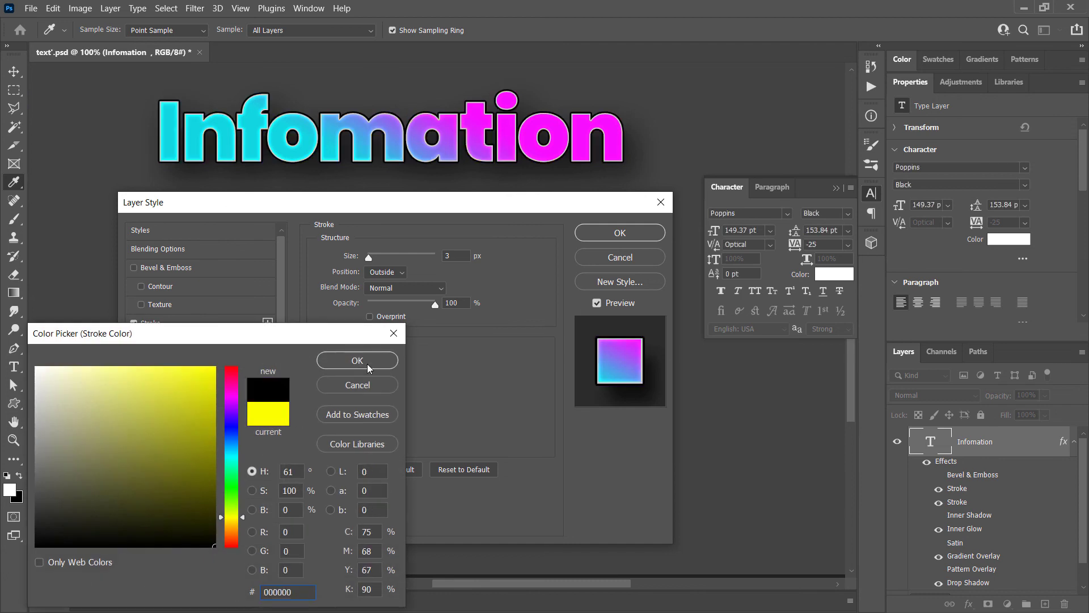
{"action": "left_click", "coordinate": [358, 361]}
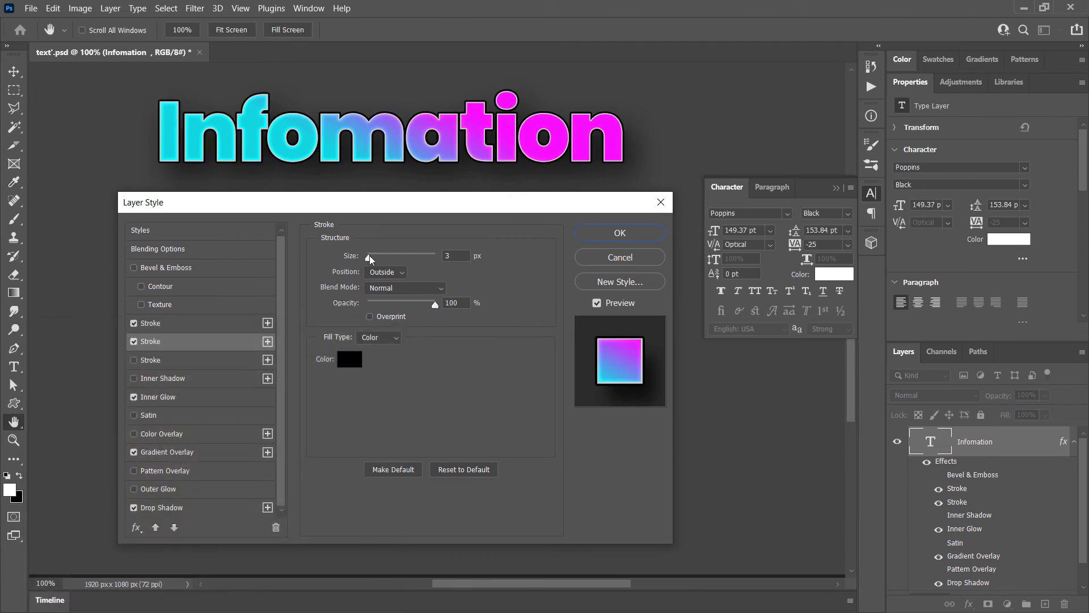
Try the black stroke at 1 px, return it to 3 px, and move it above the other stroke.
{"action": "mouse_move", "coordinate": [370, 256]}
{"action": "left_mouse_down"}
{"action": "mouse_move", "coordinate": [390, 262]}
{"action": "mouse_move", "coordinate": [369, 265]}
{"action": "left_mouse_up"}
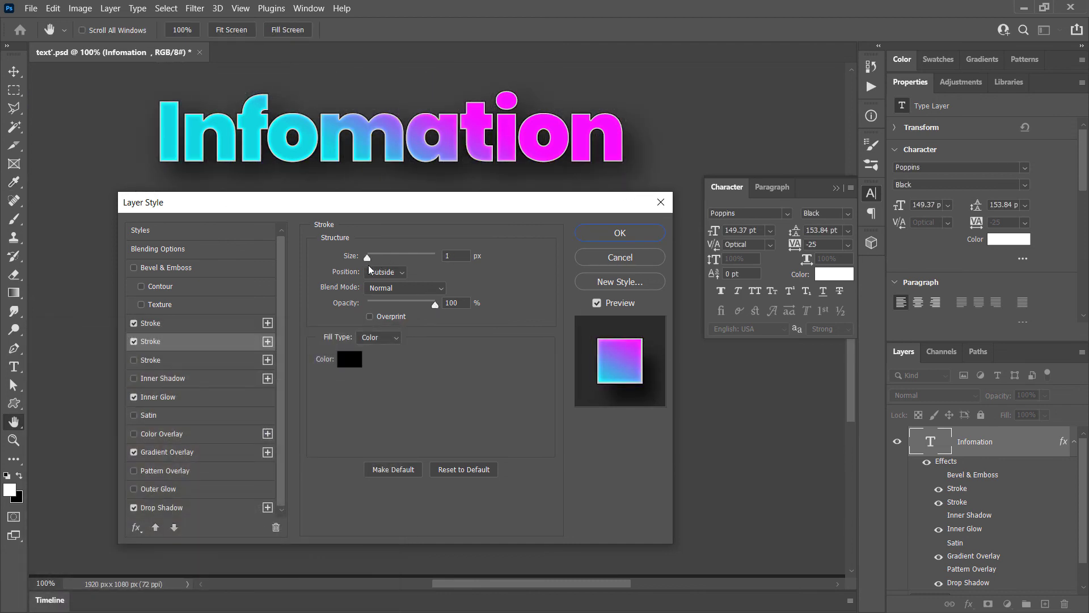
{"action": "left_click", "coordinate": [204, 342]}
{"action": "left_click", "coordinate": [155, 527]}
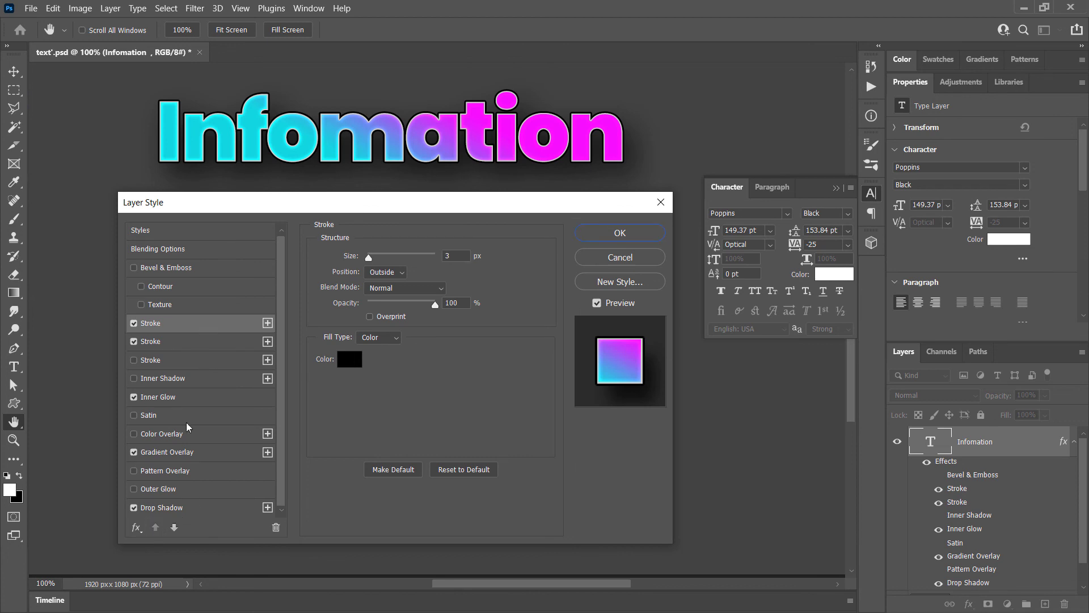
Set the lower stroke's color to yellow fff600 and its size to 5 px.
{"action": "left_click", "coordinate": [192, 342]}
{"action": "left_click", "coordinate": [348, 359]}
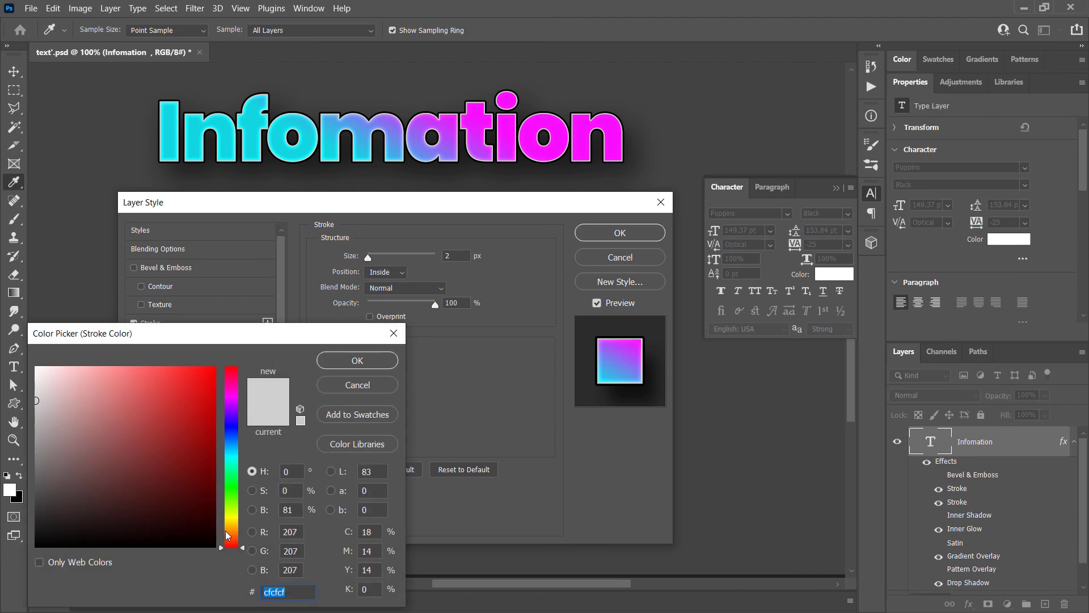
{"action": "left_click", "coordinate": [231, 519]}
{"action": "left_click", "coordinate": [215, 368]}
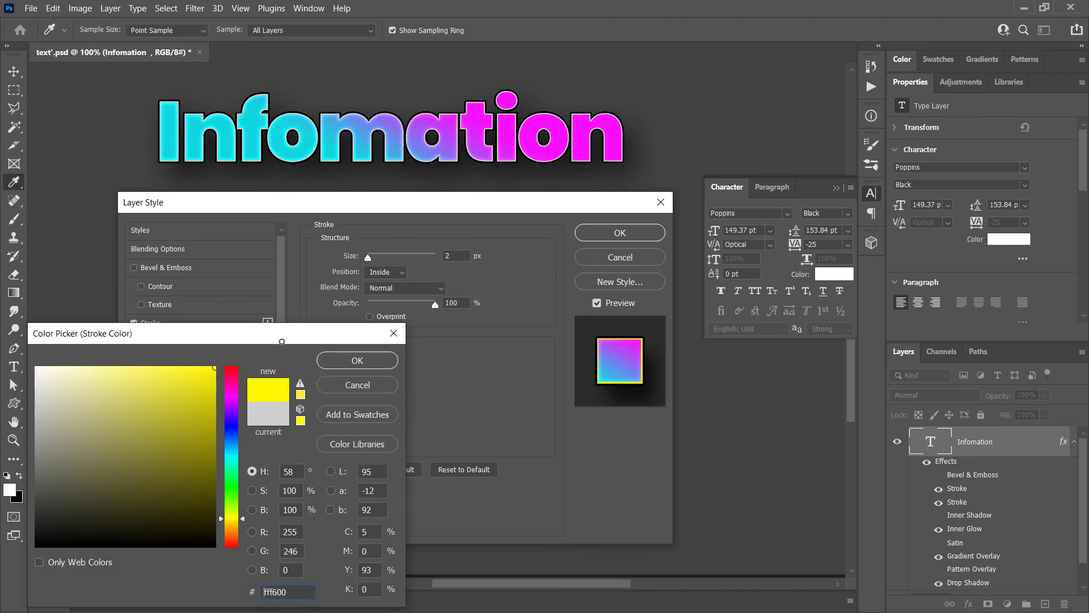
{"action": "left_click", "coordinate": [359, 359]}
{"action": "left_click_drag", "start_coordinate": [371, 257], "coordinate": [369, 257]}
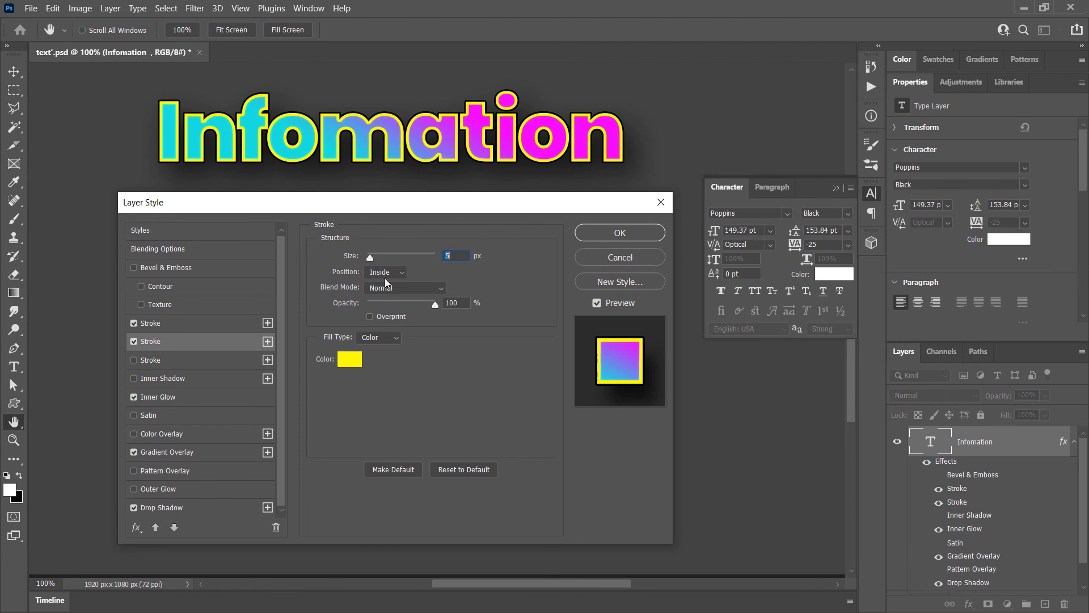
Set the yellow stroke's position to Outside and apply the layer style.
{"action": "left_click", "coordinate": [384, 272]}
{"action": "left_click", "coordinate": [377, 285]}
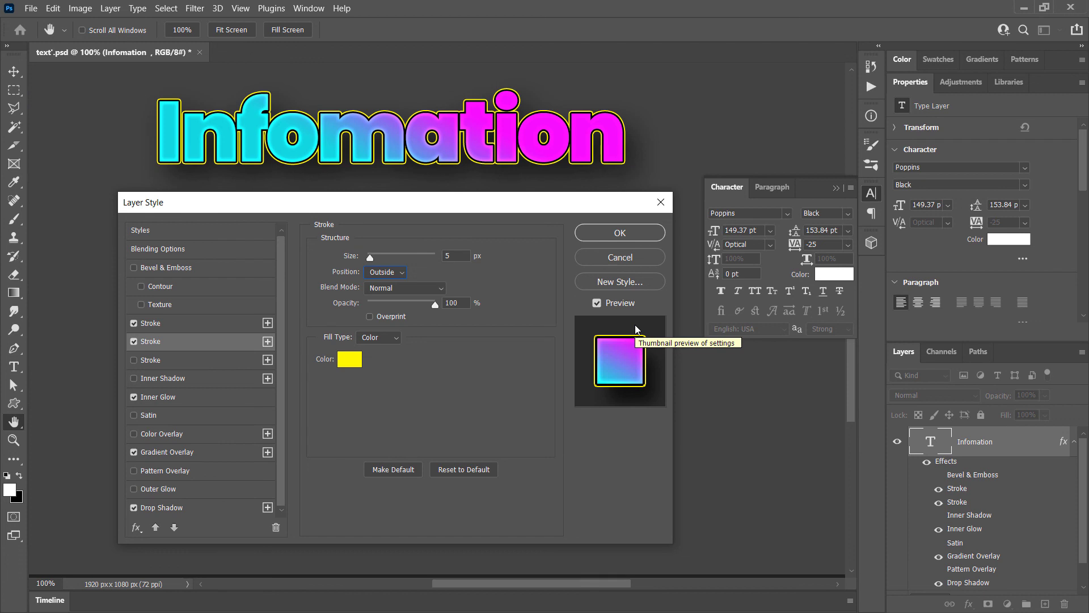
{"action": "left_click", "coordinate": [617, 235]}
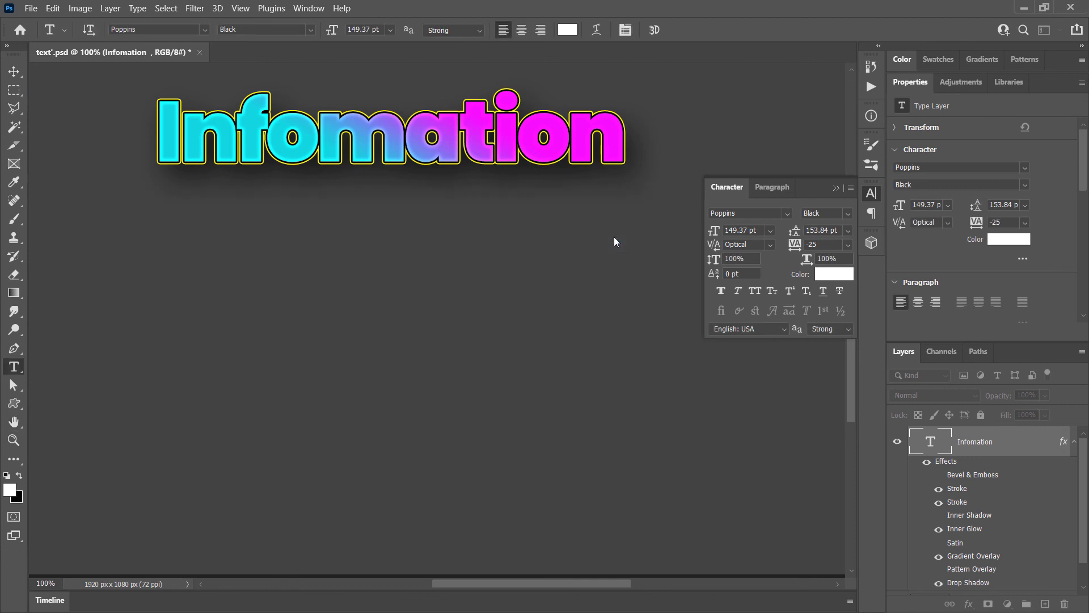
Move the text lower on the canvas and replace its wording with "My name is" and a name on a second line.
{"action": "left_click_drag", "start_coordinate": [441, 125], "coordinate": [504, 215]}
{"action": "left_click", "coordinate": [472, 226]}
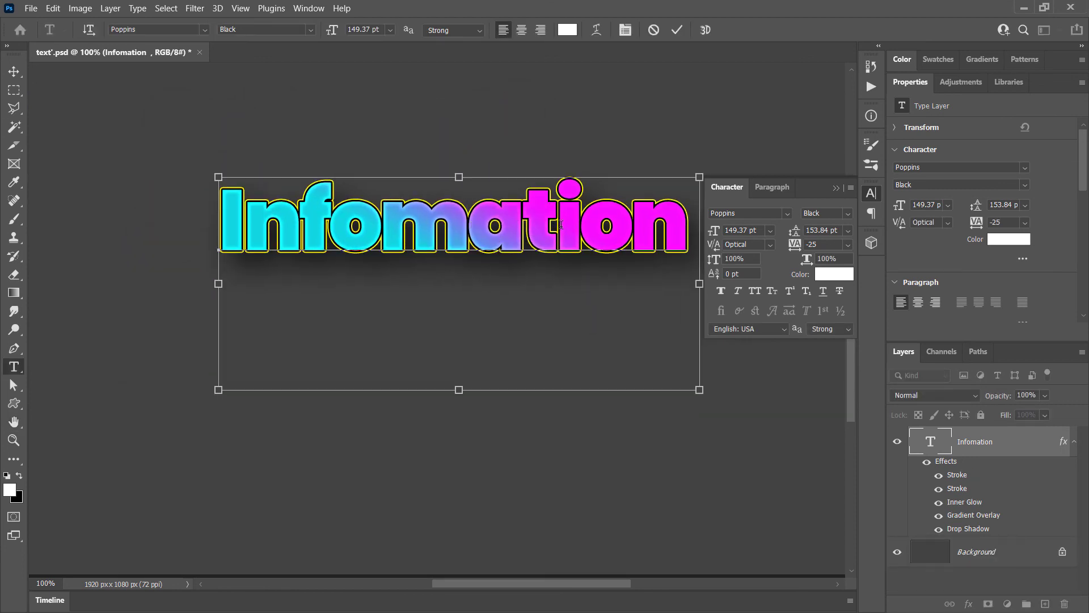
{"action": "key", "text": "ctrl+a"}
{"action": "type", "text": "My name is"}
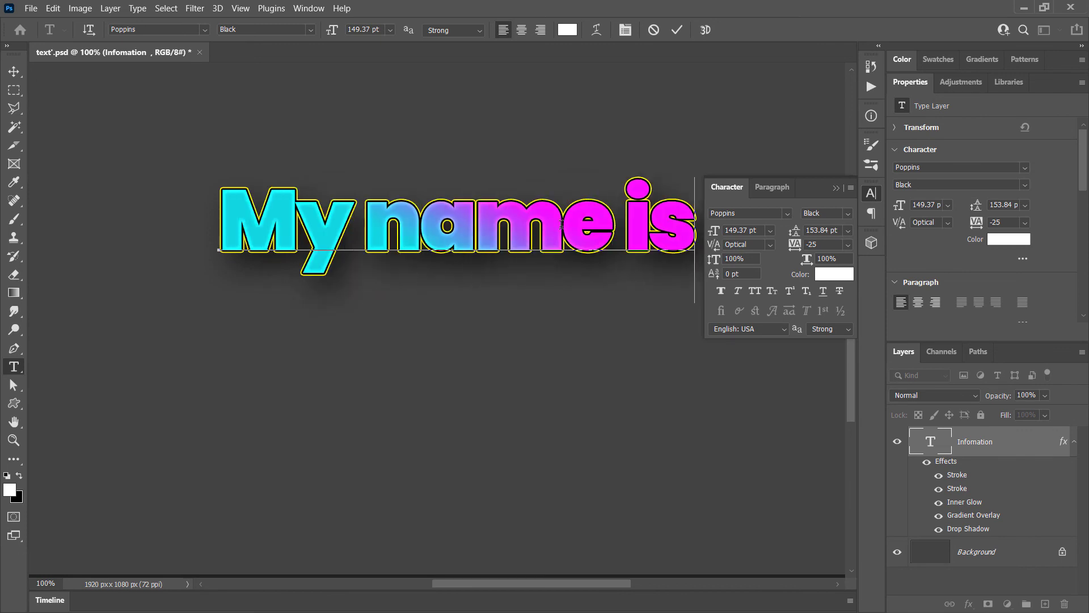
{"action": "key", "text": "Return"}
{"action": "type", "text": "SI im."}
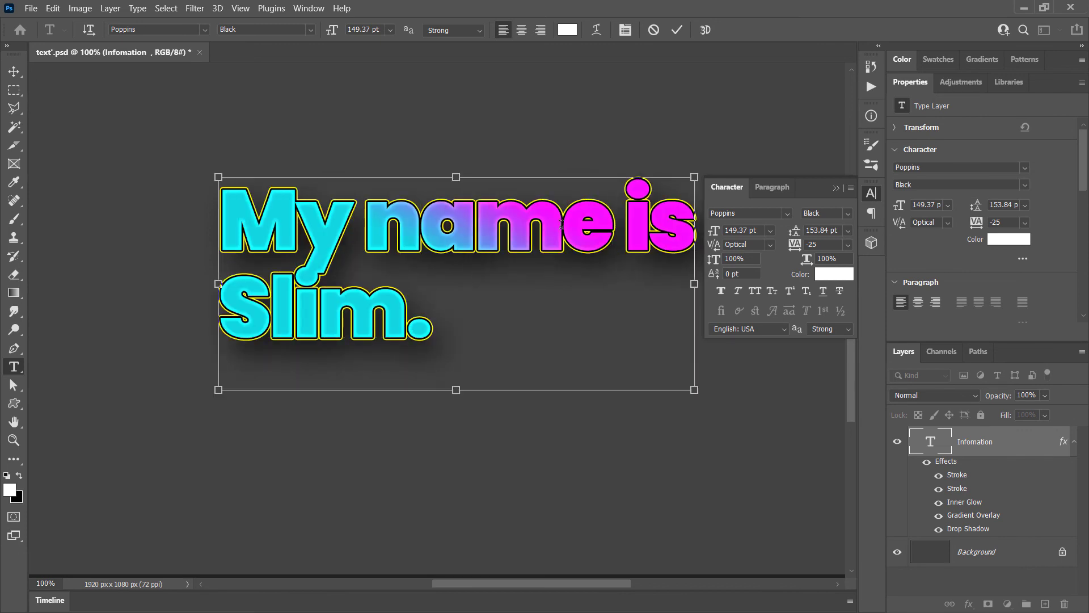
{"action": "key", "text": "ctrl+Return"}
Reposition the two-line text on the canvas, and try its fill at 35% before restoring it to 100%.
{"action": "left_click_drag", "start_coordinate": [582, 207], "coordinate": [489, 193]}
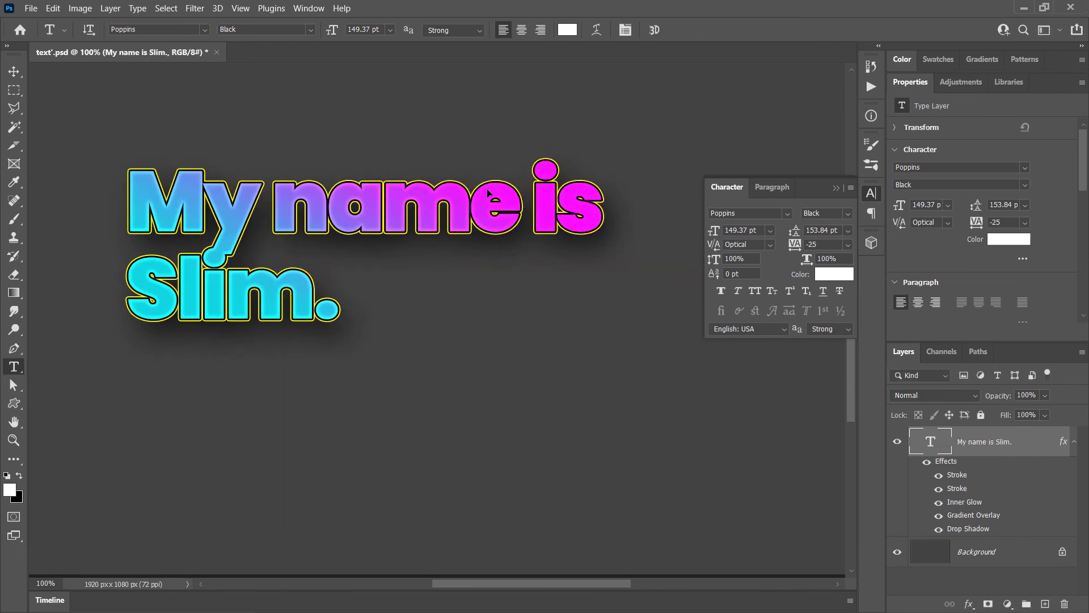
{"action": "scroll", "coordinate": [357, 252], "scroll_direction": "down", "scroll_amount": 5}
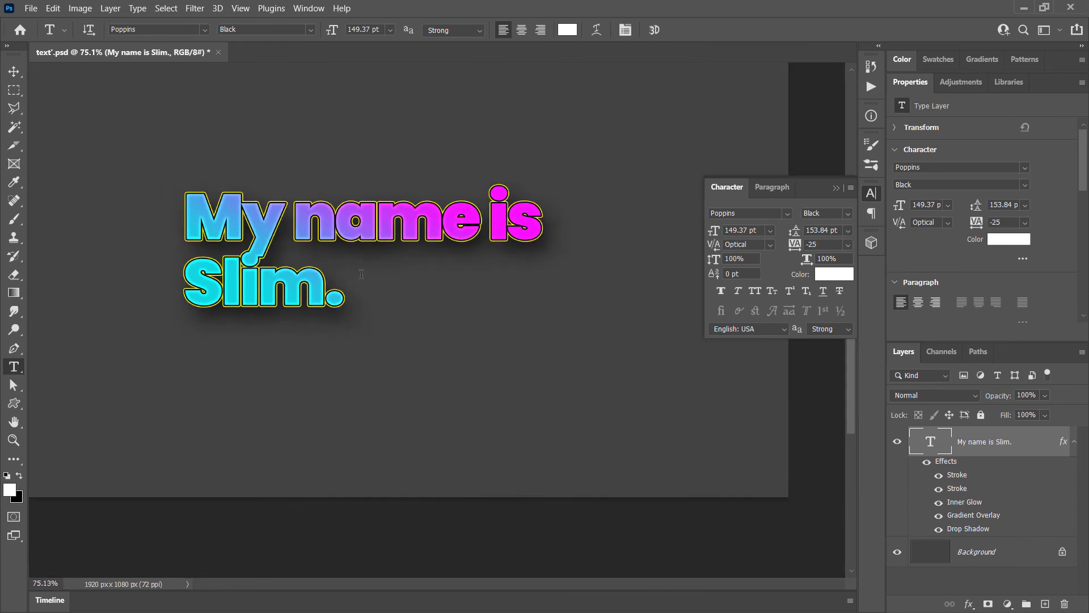
{"action": "left_click_drag", "start_coordinate": [437, 317], "coordinate": [342, 320]}
{"action": "left_click", "coordinate": [1045, 414]}
{"action": "left_click", "coordinate": [1017, 431]}
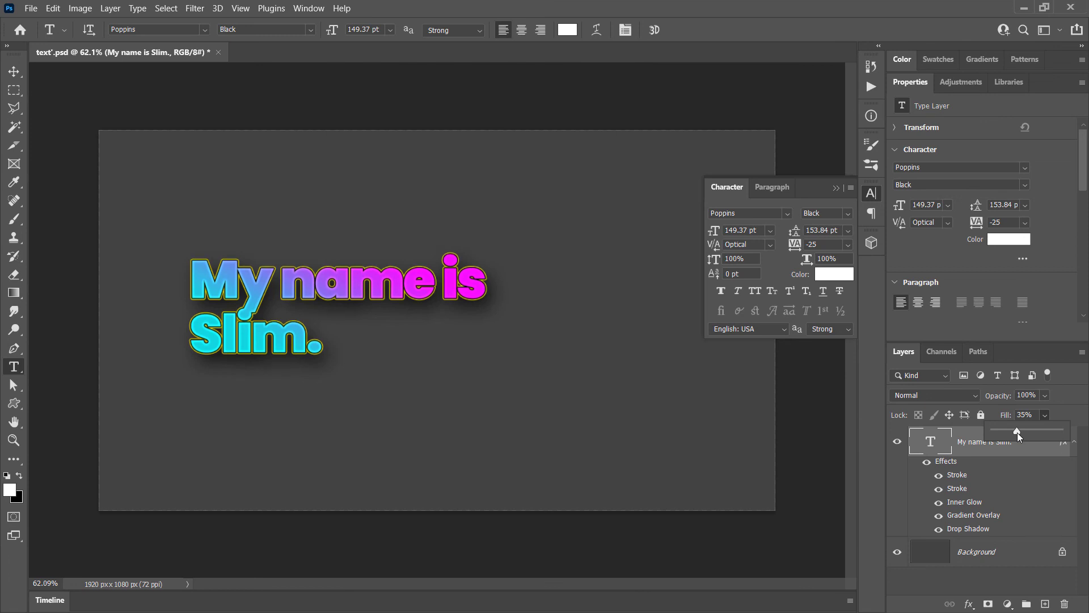
{"action": "left_click_drag", "start_coordinate": [1017, 434], "coordinate": [1071, 438]}
Place the flame-in-the-dark-3-1560847 image and enlarge it to cover the whole canvas.
{"action": "left_click", "coordinate": [952, 453]}
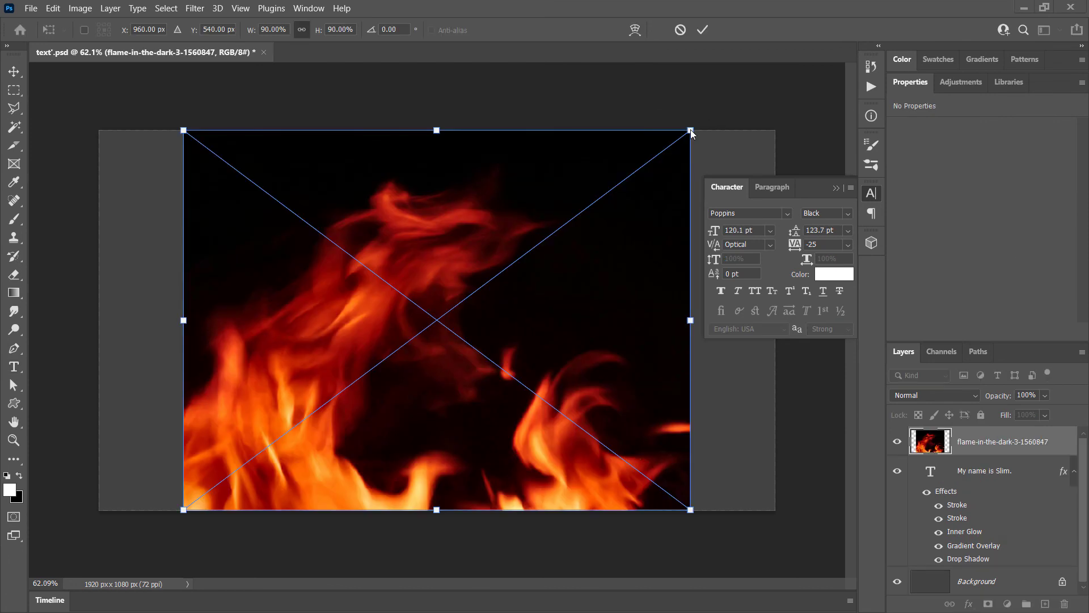
{"action": "left_click_drag", "start_coordinate": [690, 131], "coordinate": [793, 52]}
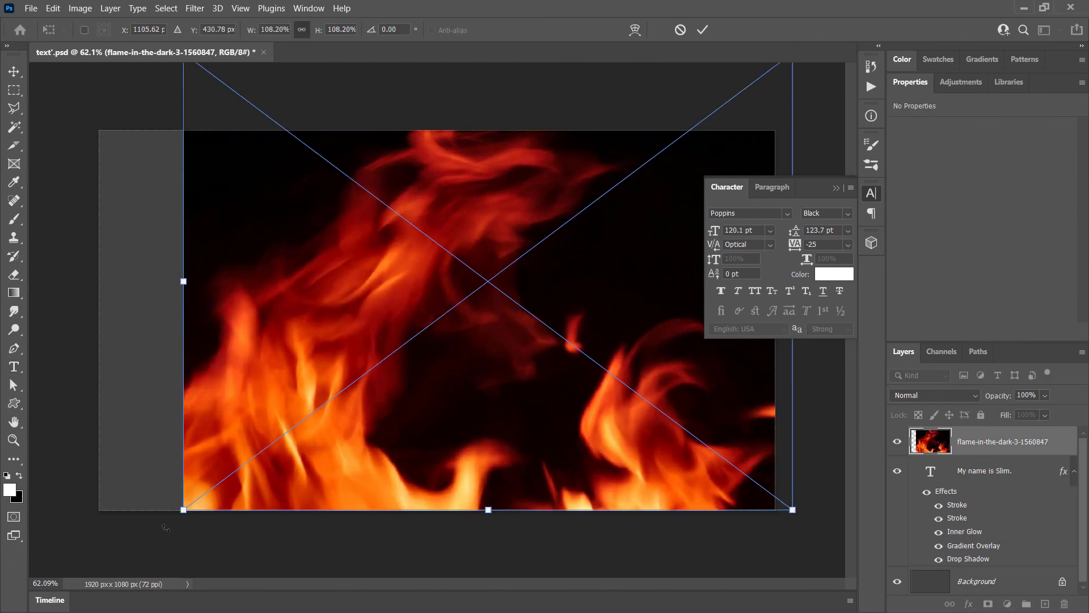
{"action": "left_click_drag", "start_coordinate": [184, 509], "coordinate": [24, 572]}
{"action": "key", "text": "Return"}
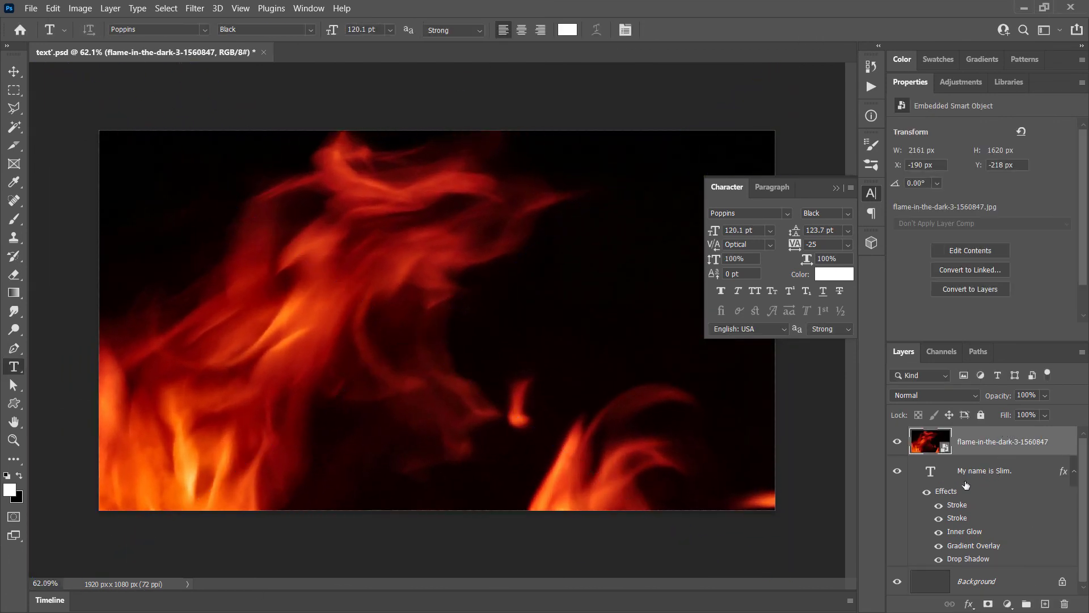
Bring the text layer above the flame layer and move the text down and to the left over the flames.
{"action": "left_click_drag", "start_coordinate": [966, 485], "coordinate": [968, 432]}
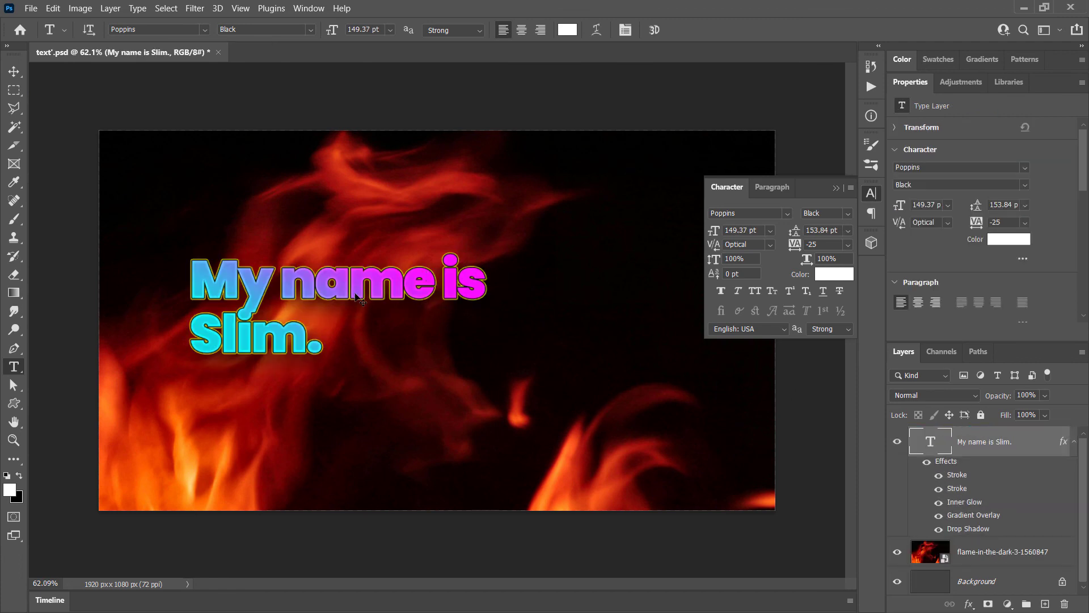
{"action": "left_click_drag", "start_coordinate": [357, 295], "coordinate": [311, 329]}
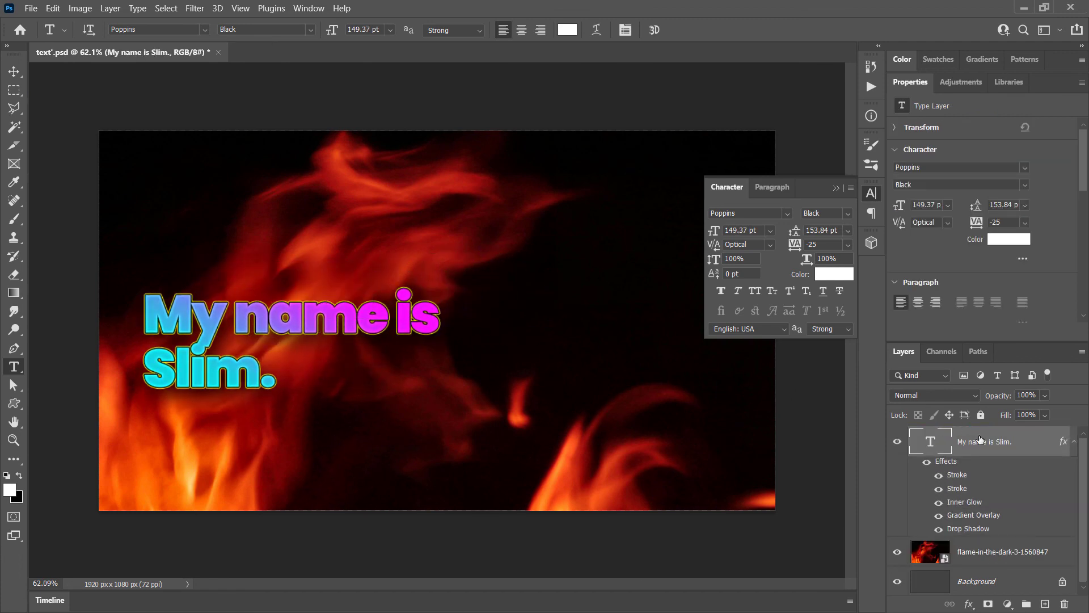
Hide the text layer's effects and set the layer's blend mode to Color Dodge.
{"action": "left_click", "coordinate": [928, 464]}
{"action": "left_click", "coordinate": [945, 394]}
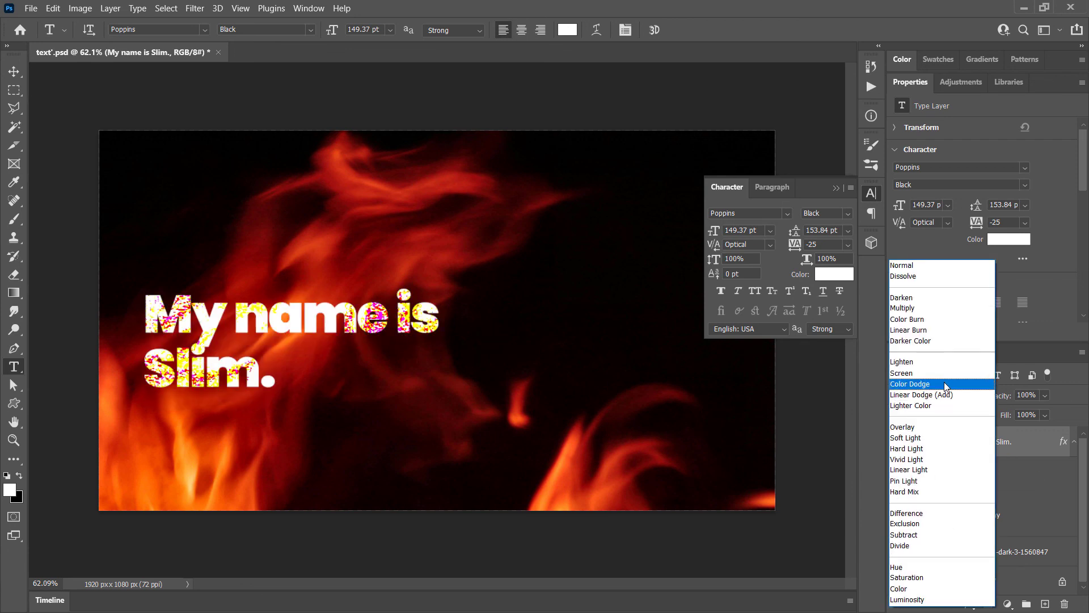
{"action": "left_click", "coordinate": [944, 383]}
Lower the text layer's fill to 50%, move the text down over the brighter flames, and raise the fill to 73%.
{"action": "left_click", "coordinate": [1045, 415]}
{"action": "mouse_move", "coordinate": [1060, 431]}
{"action": "left_mouse_down"}
{"action": "mouse_move", "coordinate": [1019, 430]}
{"action": "mouse_move", "coordinate": [1029, 427]}
{"action": "left_mouse_up"}
{"action": "left_click_drag", "start_coordinate": [280, 319], "coordinate": [265, 362]}
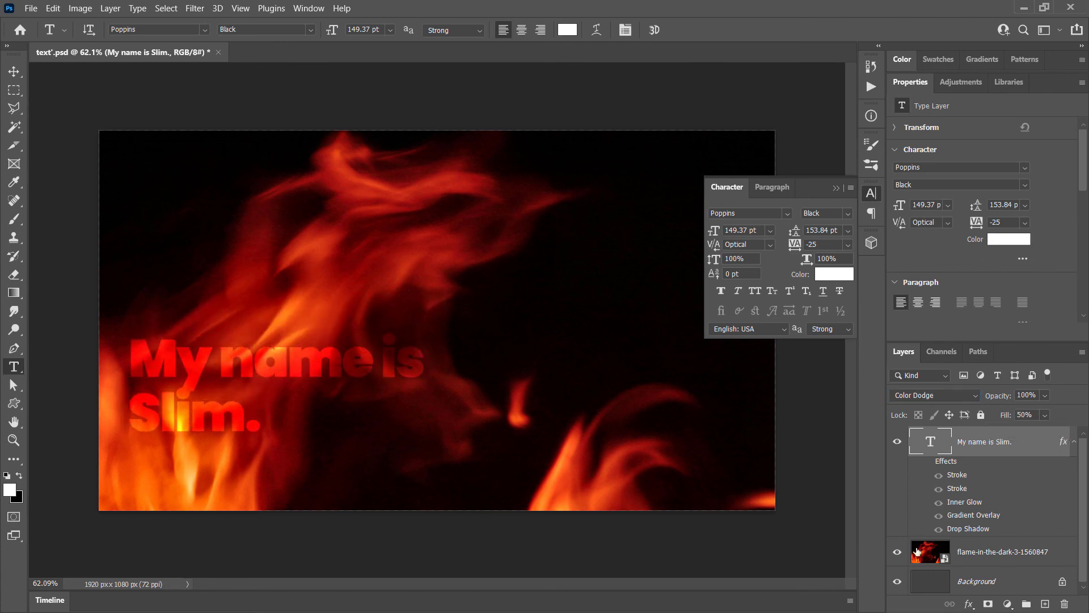
{"action": "left_click", "coordinate": [1045, 415]}
{"action": "left_click_drag", "start_coordinate": [1047, 432], "coordinate": [1062, 433]}
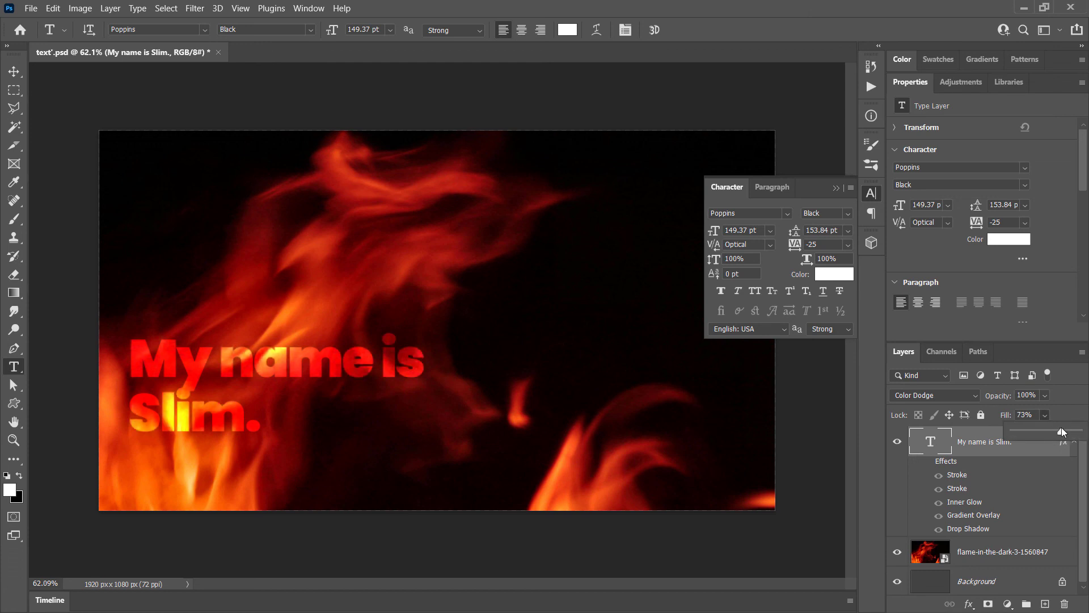
Return the text layer's blend mode to Normal and move the text to the middle of the canvas.
{"action": "left_click", "coordinate": [953, 400]}
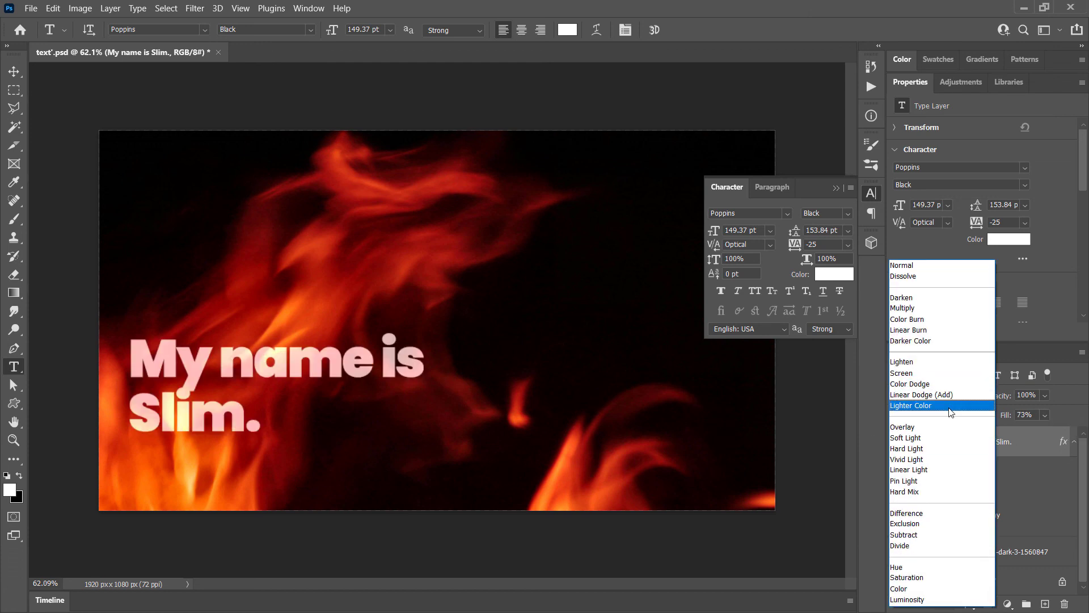
{"action": "left_click", "coordinate": [907, 265]}
{"action": "left_click_drag", "start_coordinate": [173, 361], "coordinate": [310, 293]}
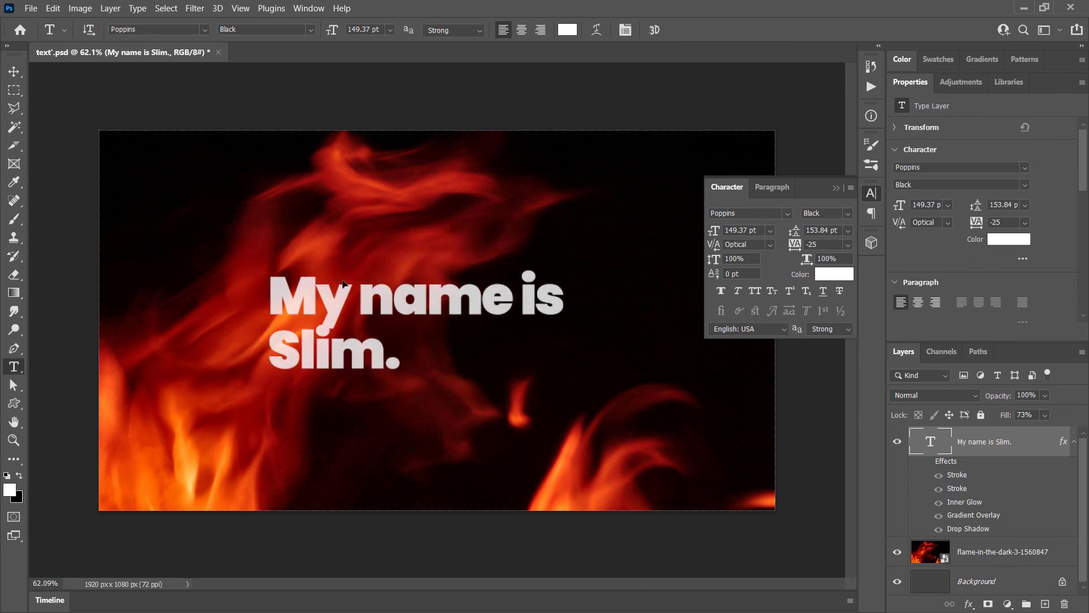